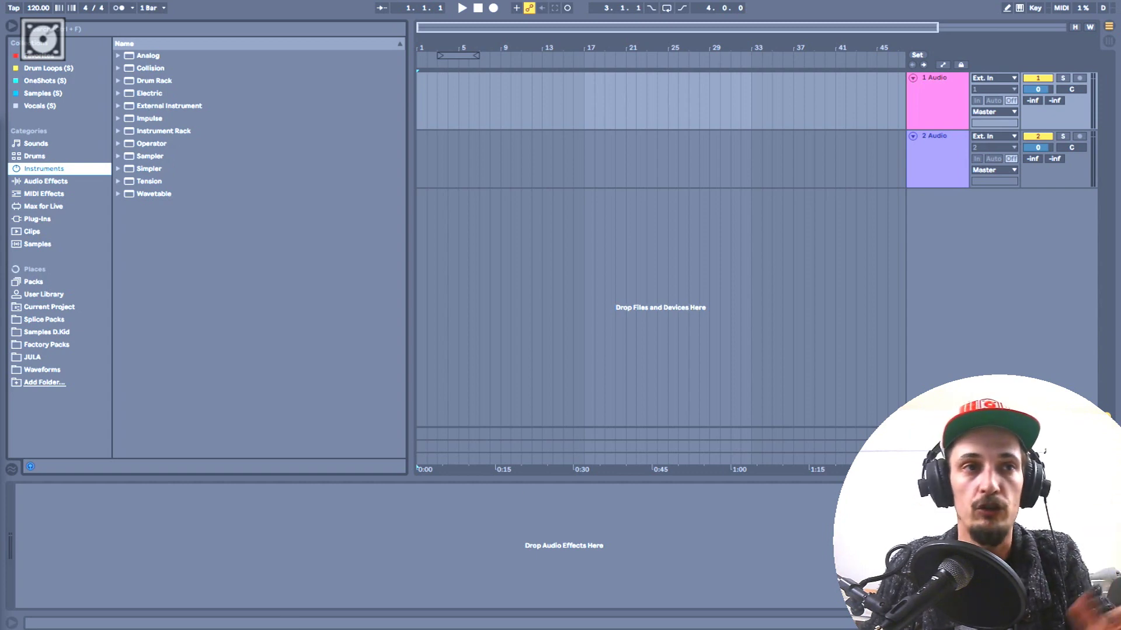
Import "04 - Remagic - Palavras Interditas.mp3" from the PreFinal Versions folder at the start of the first audio track and delete the second track.
key("alt+Tab")
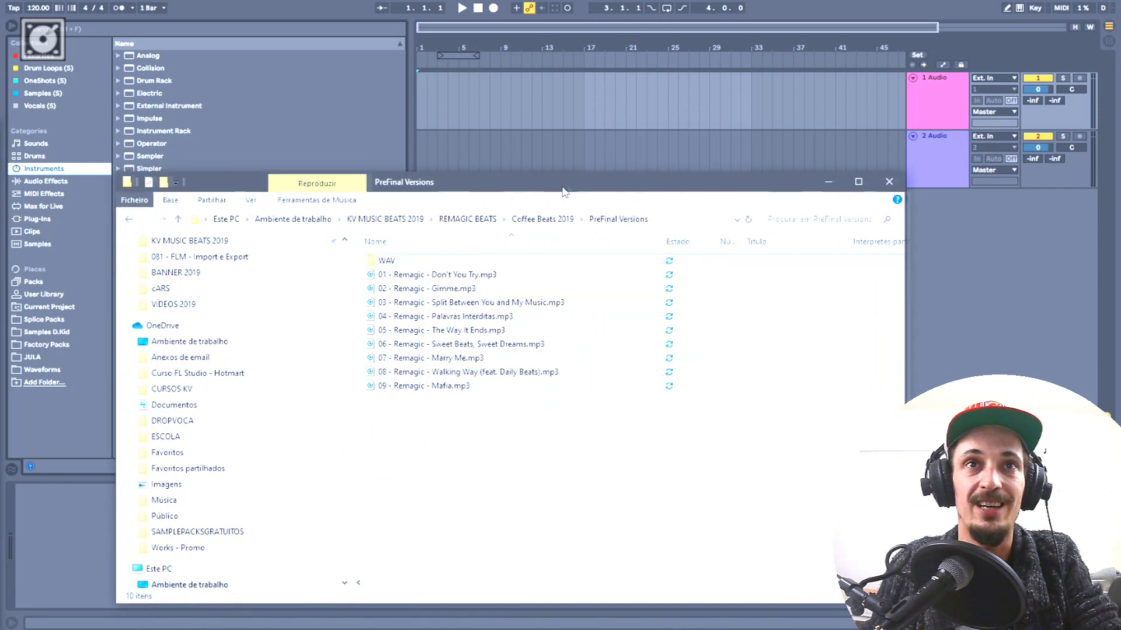
left_click_drag(774, 203, 842, 212)
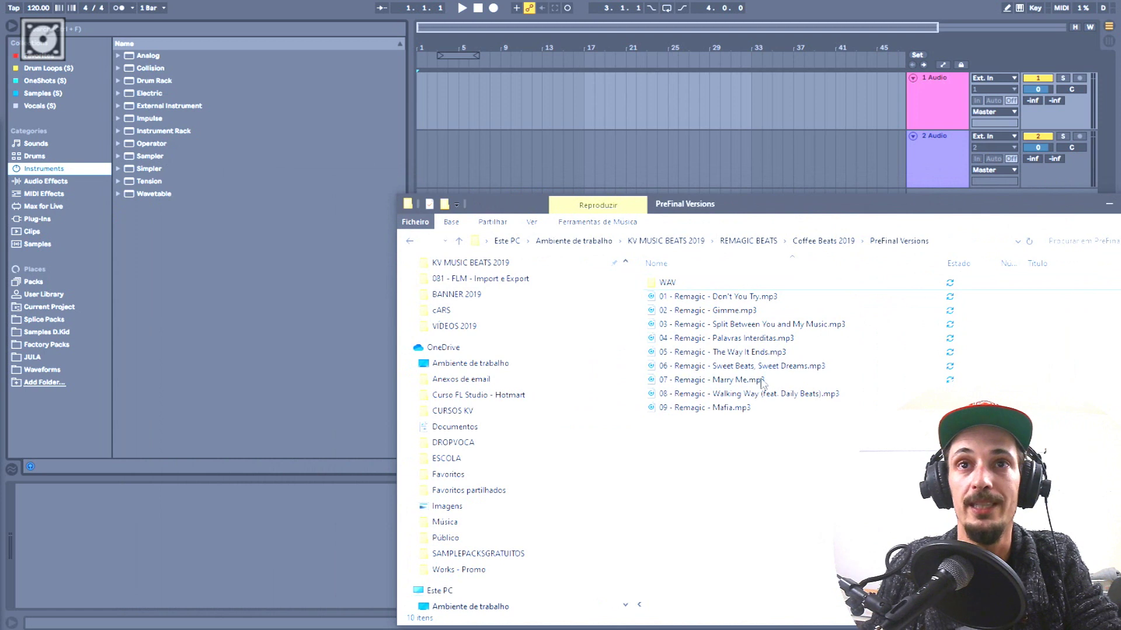
left_click_drag(772, 339, 420, 92)
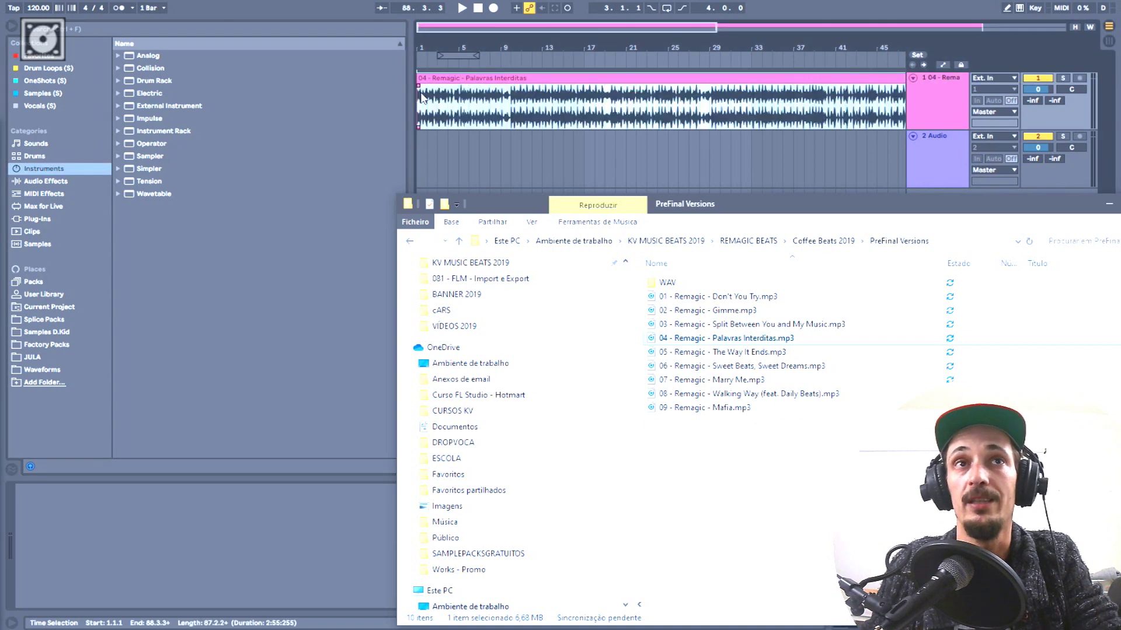
left_click_drag(1097, 208, 876, 212)
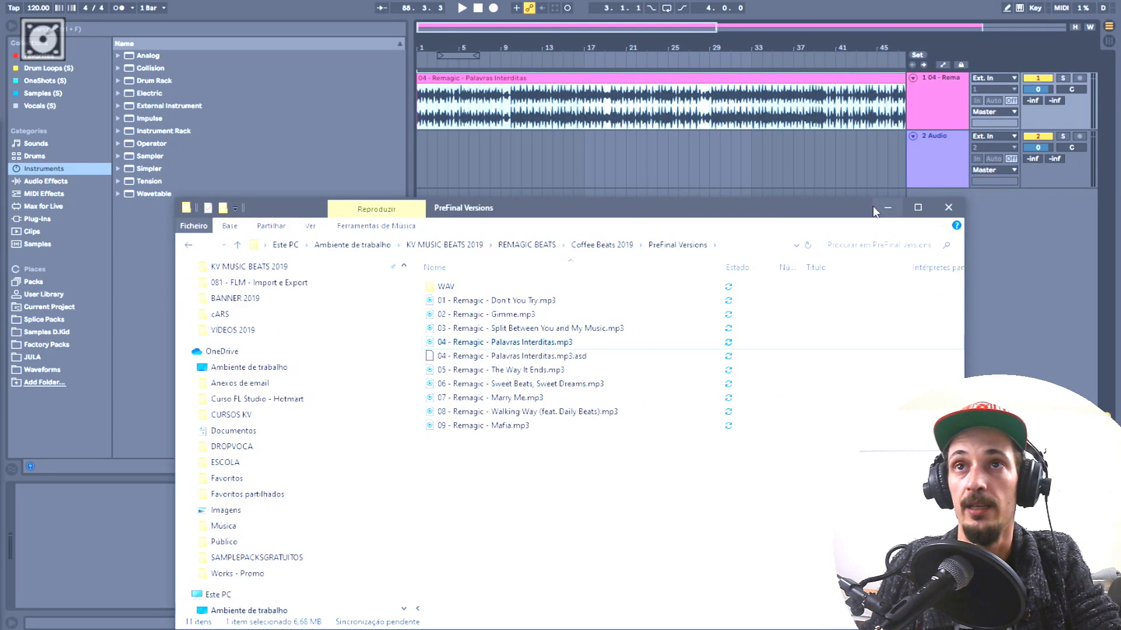
left_click(887, 208)
left_click(921, 146)
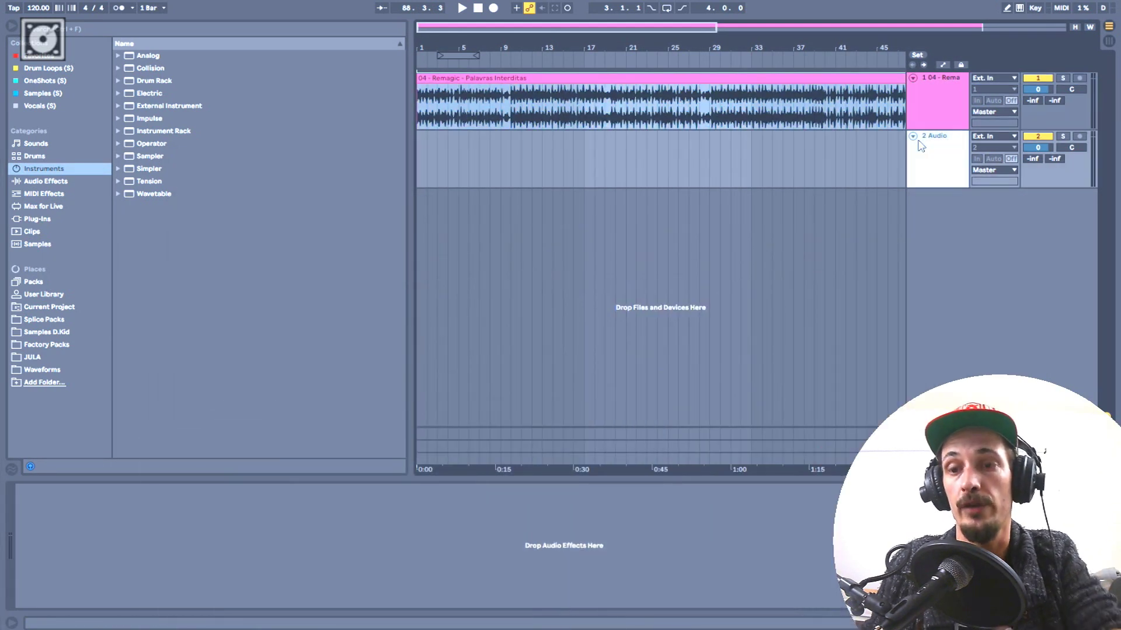
key("Delete")
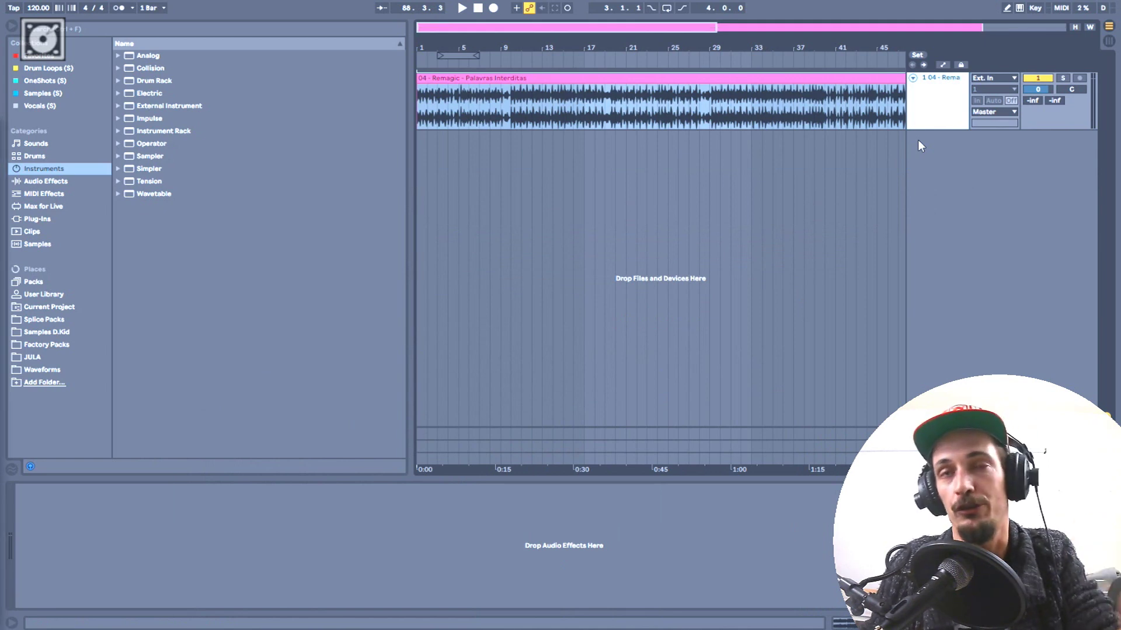
Load "04 - Remagic - Palavras Interditas.mp3" into the track's first clip slot in Session View, and return to Arrangement View.
key("alt+Tab")
mouse_move(543, 343)
left_mouse_down()
mouse_move(639, 211)
mouse_move(637, 193)
mouse_move(565, 345)
left_mouse_up()
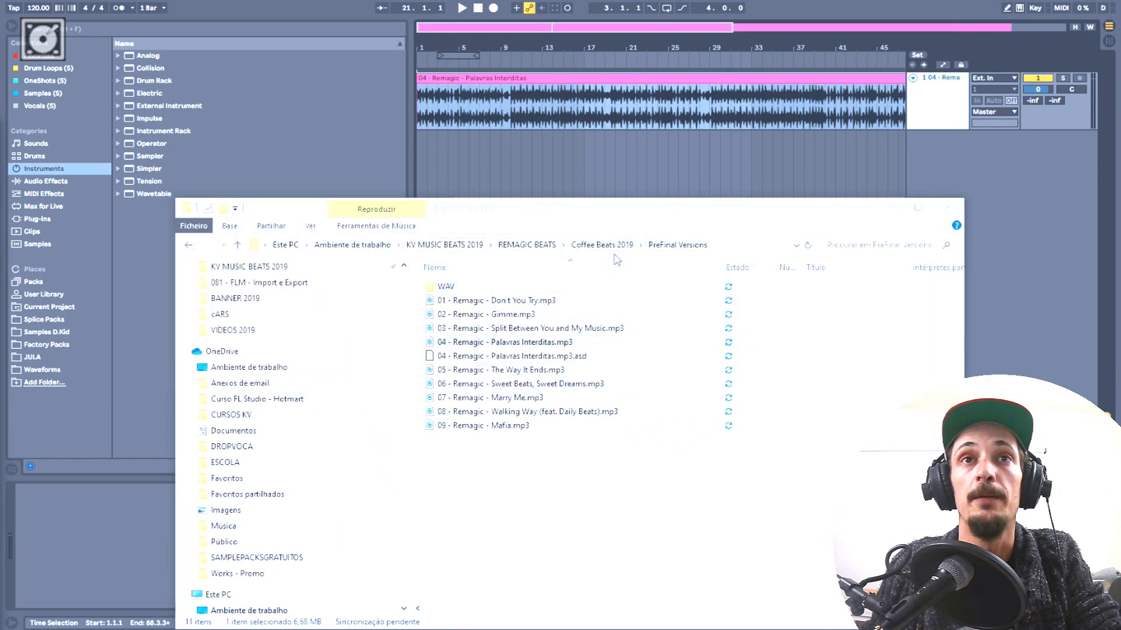
key("alt+Tab")
key("Tab")
key("alt+Tab")
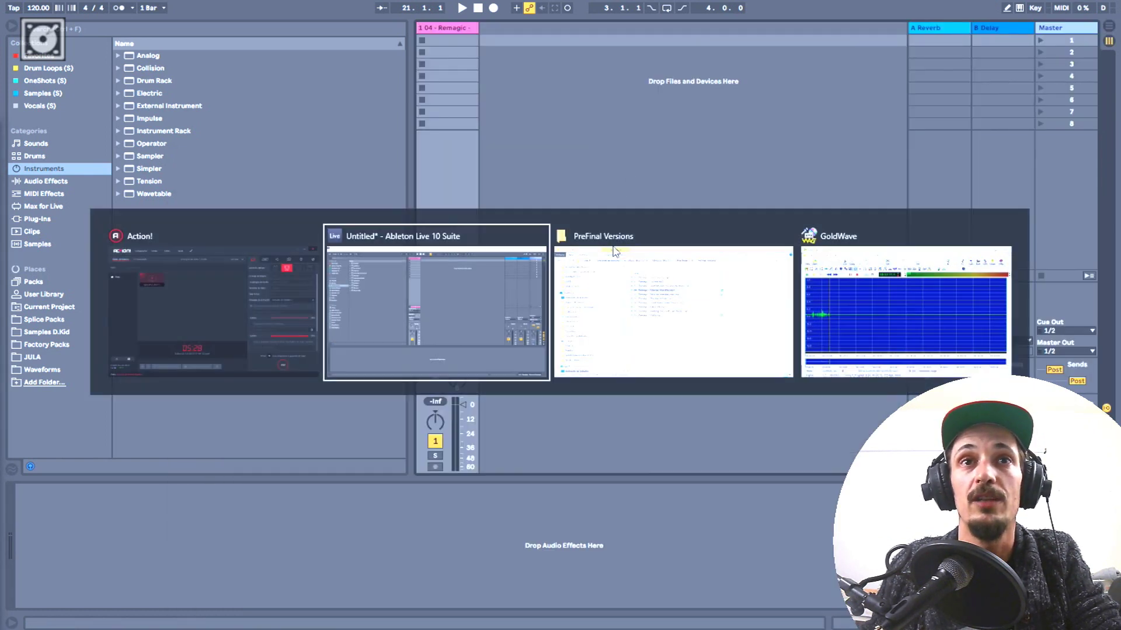
left_click(614, 251)
left_click_drag(537, 342, 454, 43)
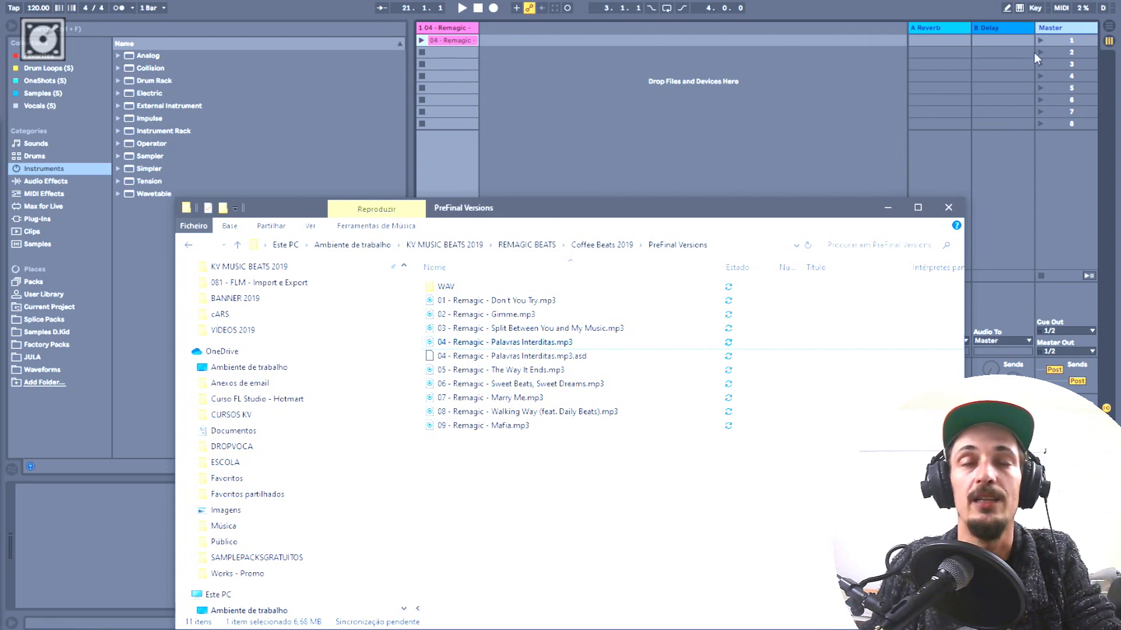
left_click(454, 43)
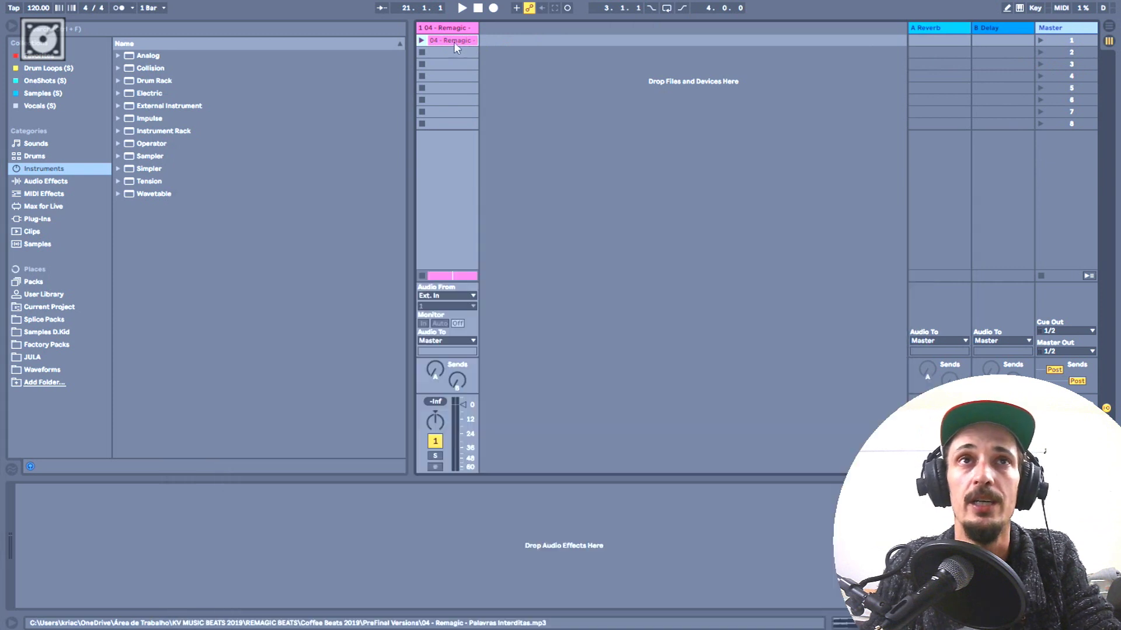
key("Tab")
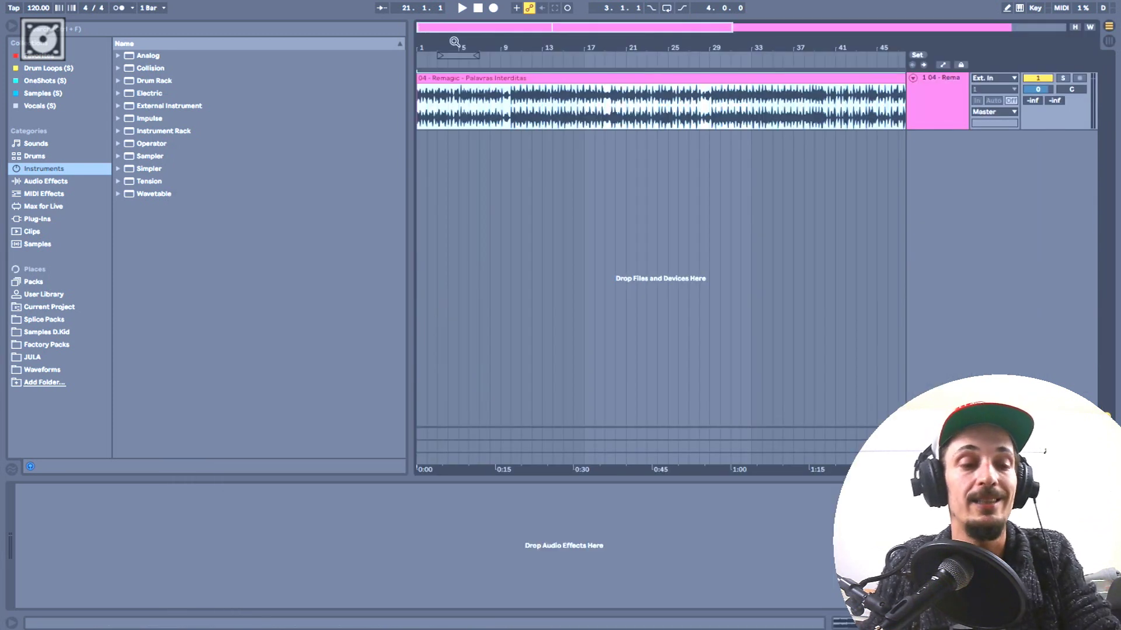
Play the song clip in the arrangement and stop playback after listening.
left_click(479, 78)
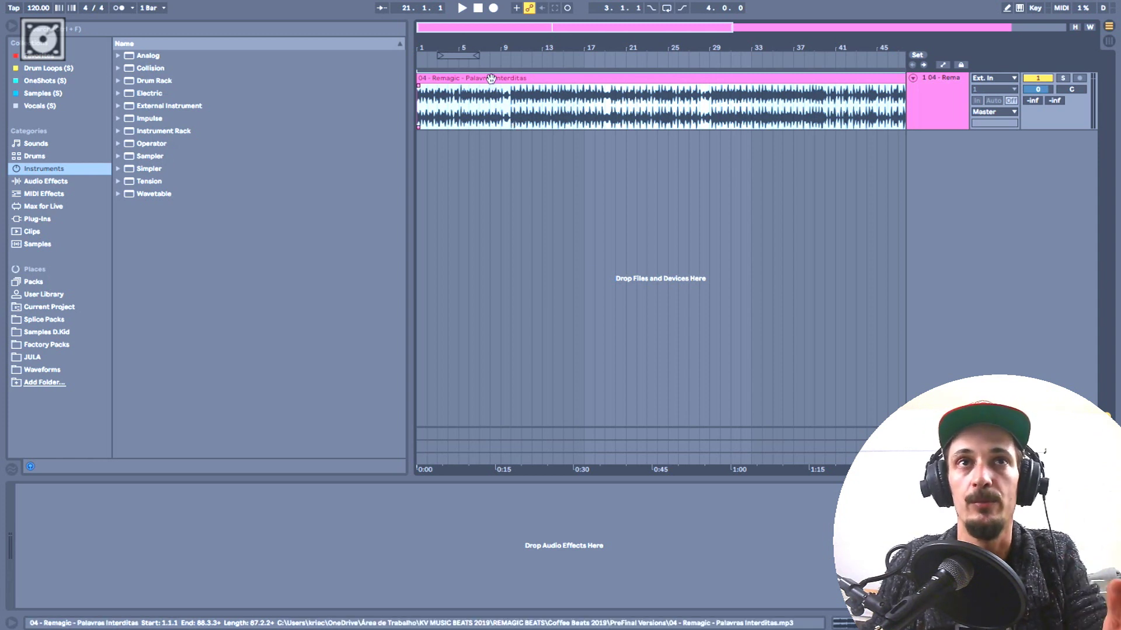
key("space")
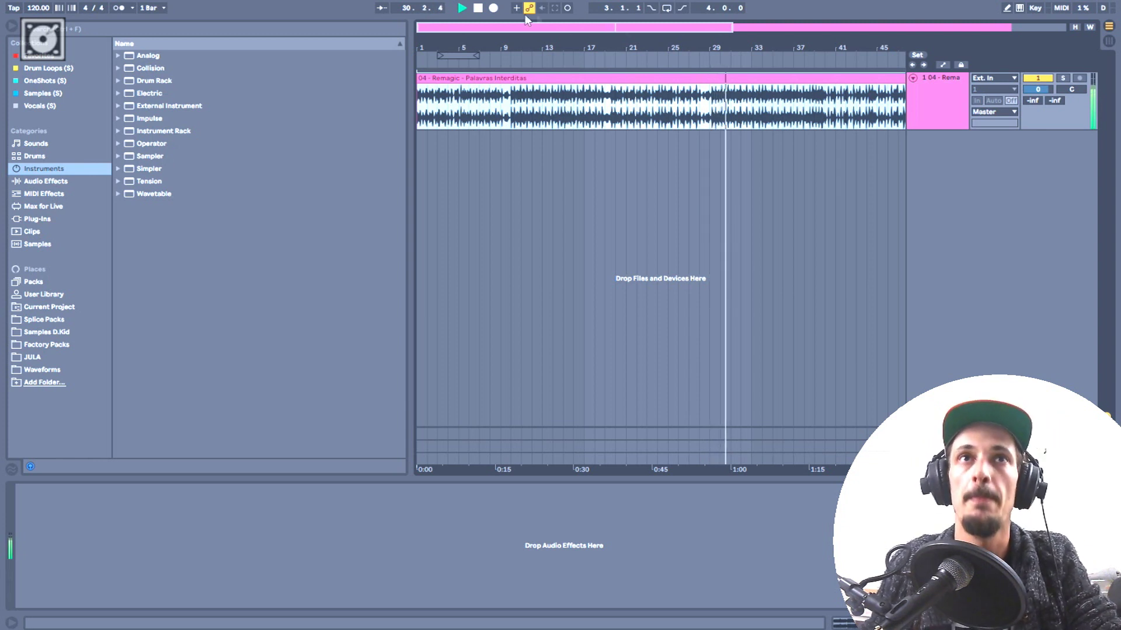
left_click(478, 8)
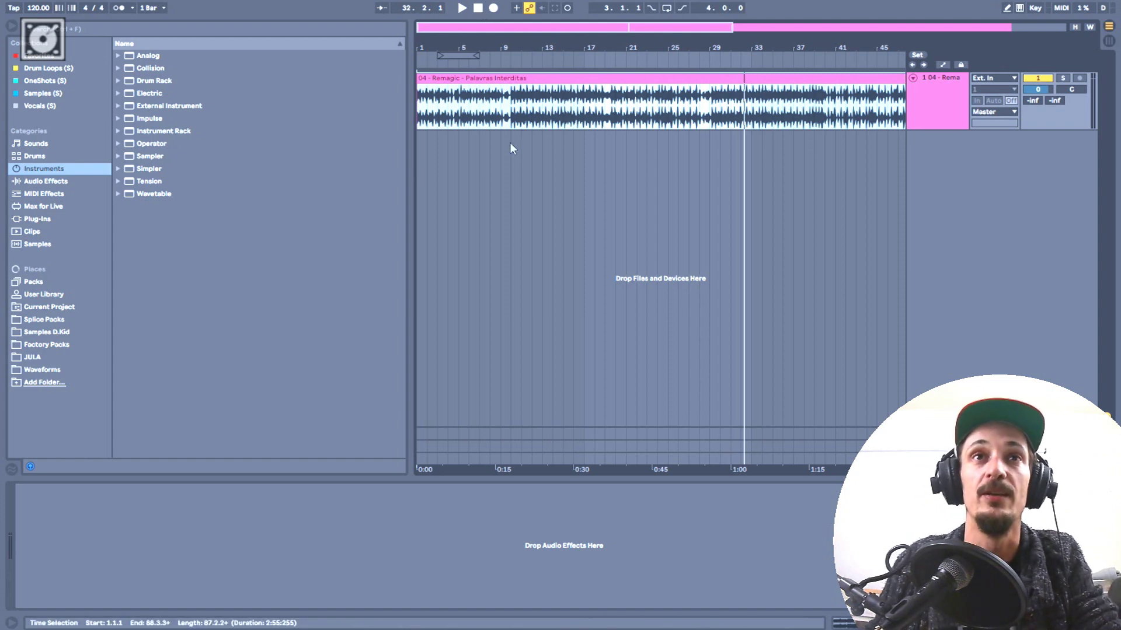
Play the song around bar 10 to locate the beat's entry, and split the clip at 10.3.3.
left_click_drag(518, 29, 489, 30)
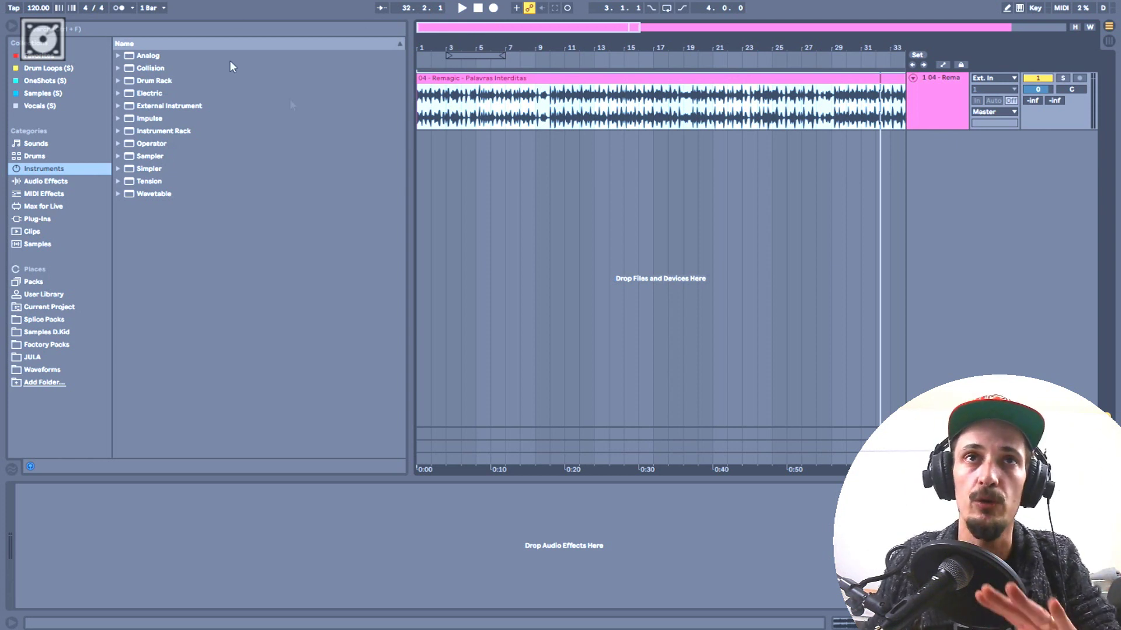
left_click(553, 134)
key("space")
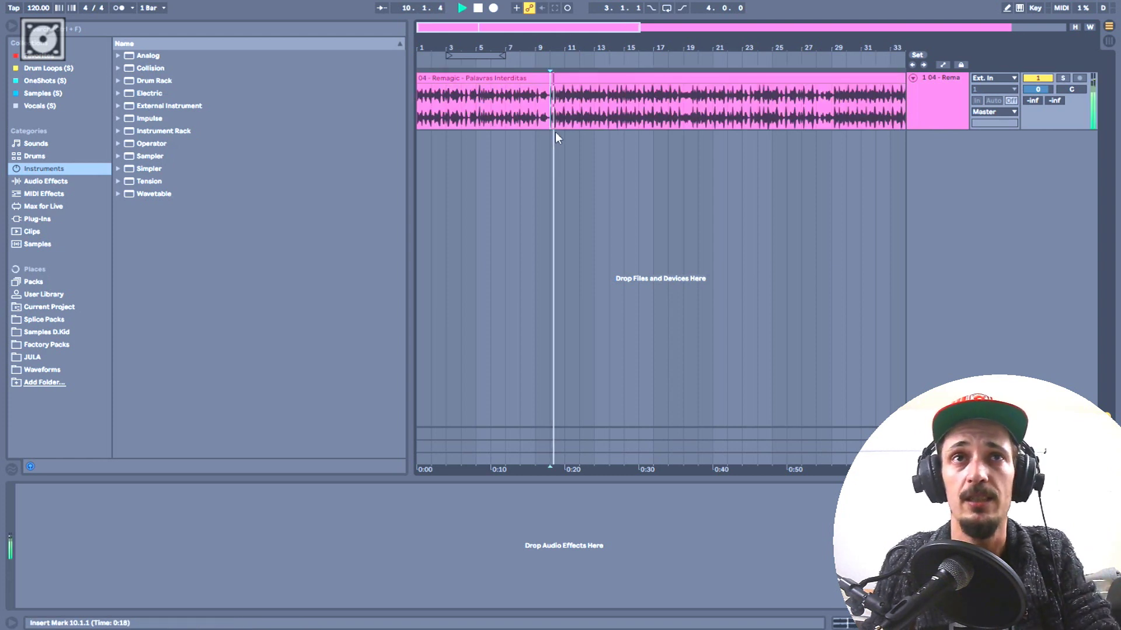
left_click_drag(522, 19, 493, 111)
left_click(494, 138)
left_click(485, 135)
left_click_drag(513, 51, 629, 125)
left_click(629, 125)
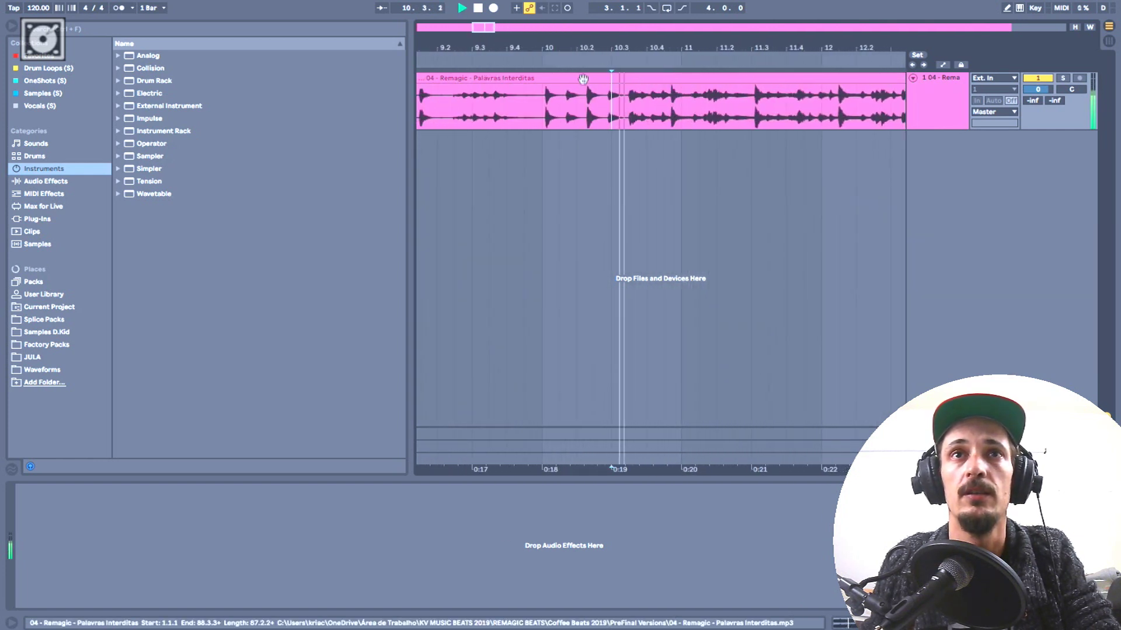
left_click(629, 125)
left_click(629, 125)
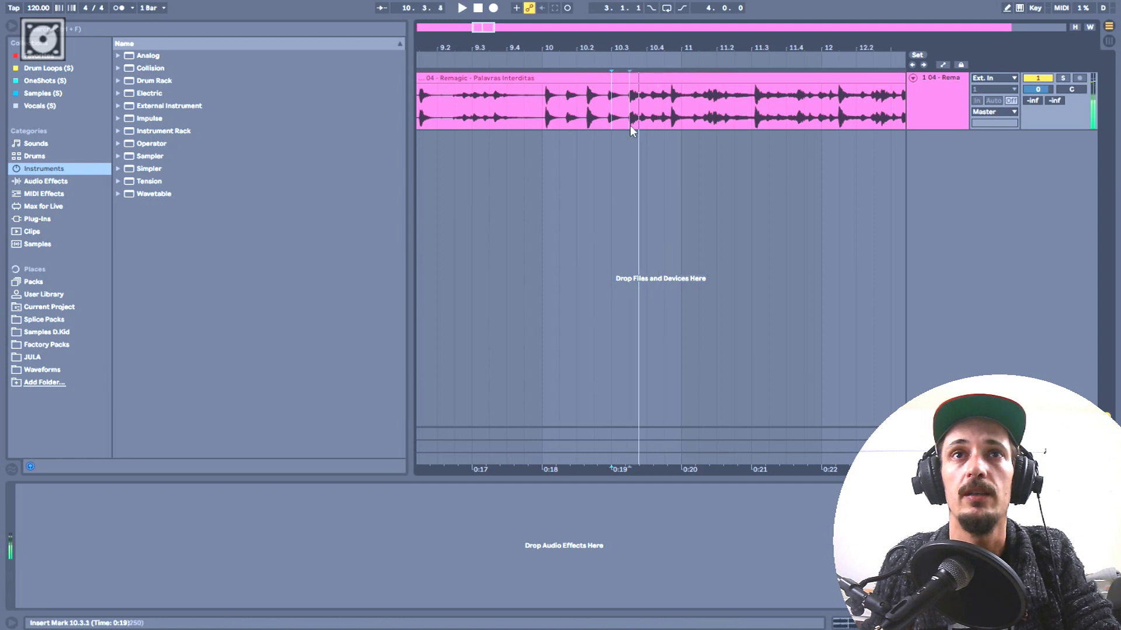
key("space")
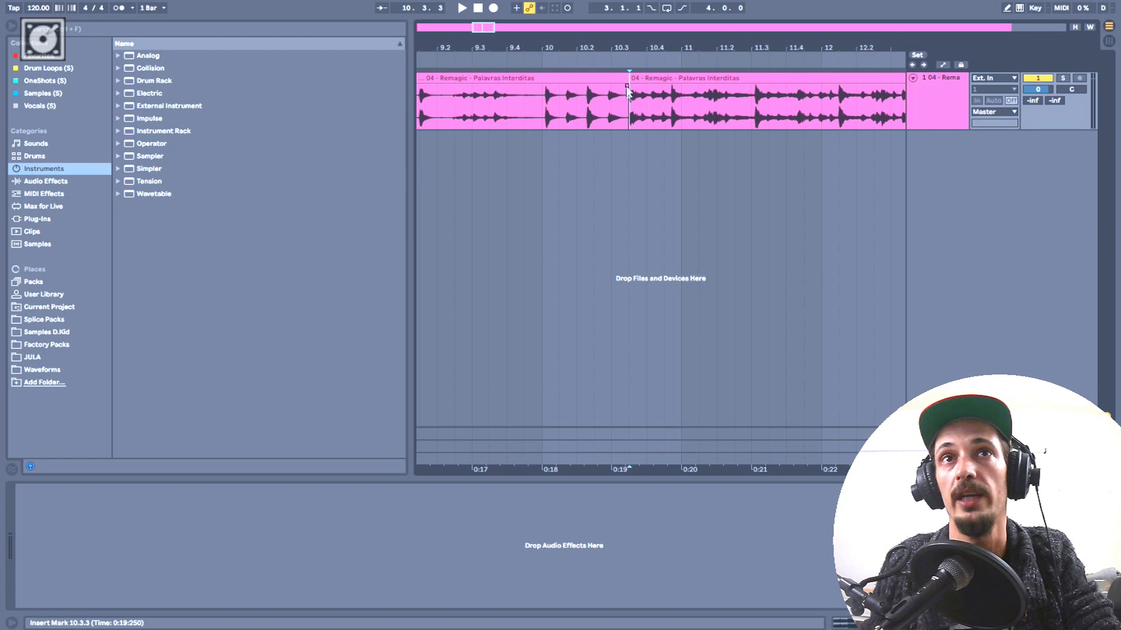
Delete the part of the song before the split and play the start of the remaining clip.
left_click(598, 76)
key("Delete")
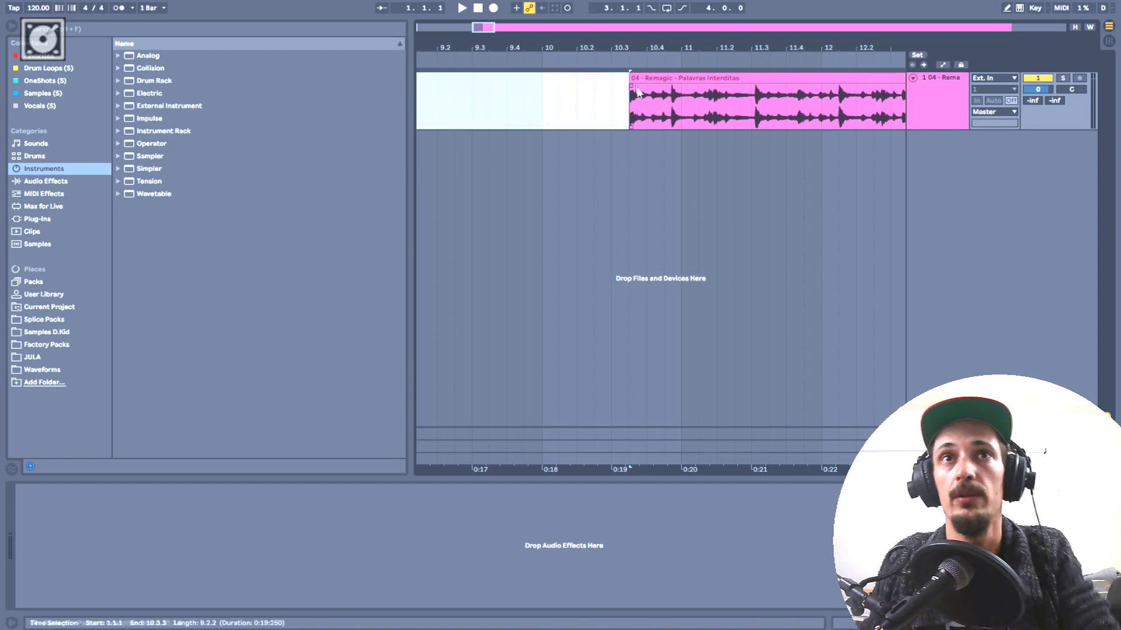
left_click(640, 77)
key("space")
key("space")
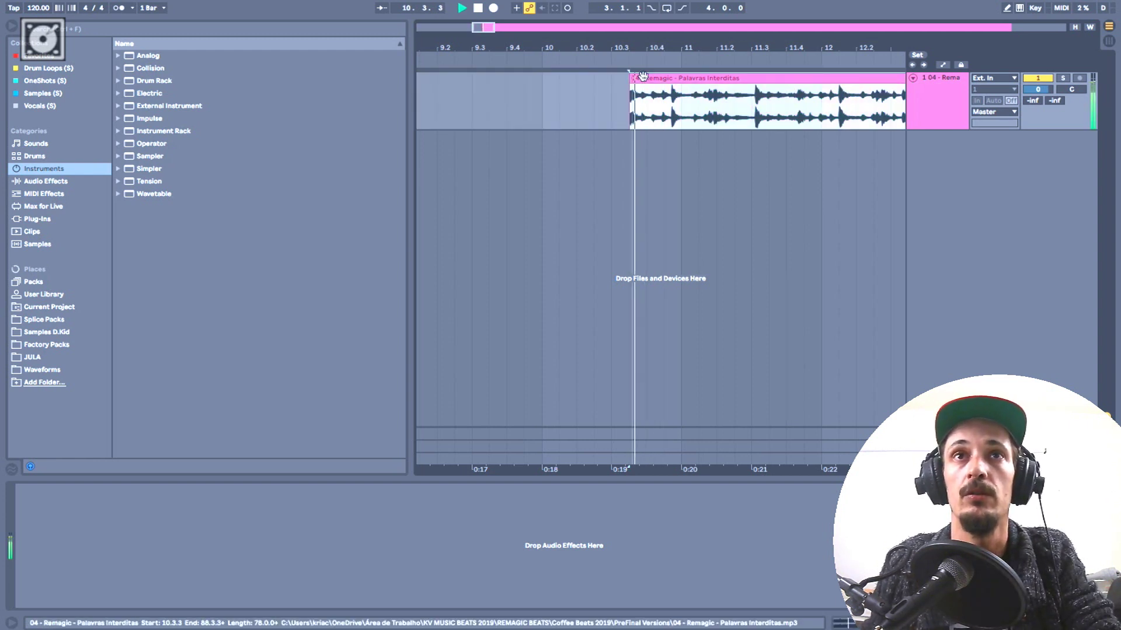
Move the trimmed song clip to the start of the timeline at 1.1.1.
left_click_drag(617, 40, 579, 56)
left_click(437, 70)
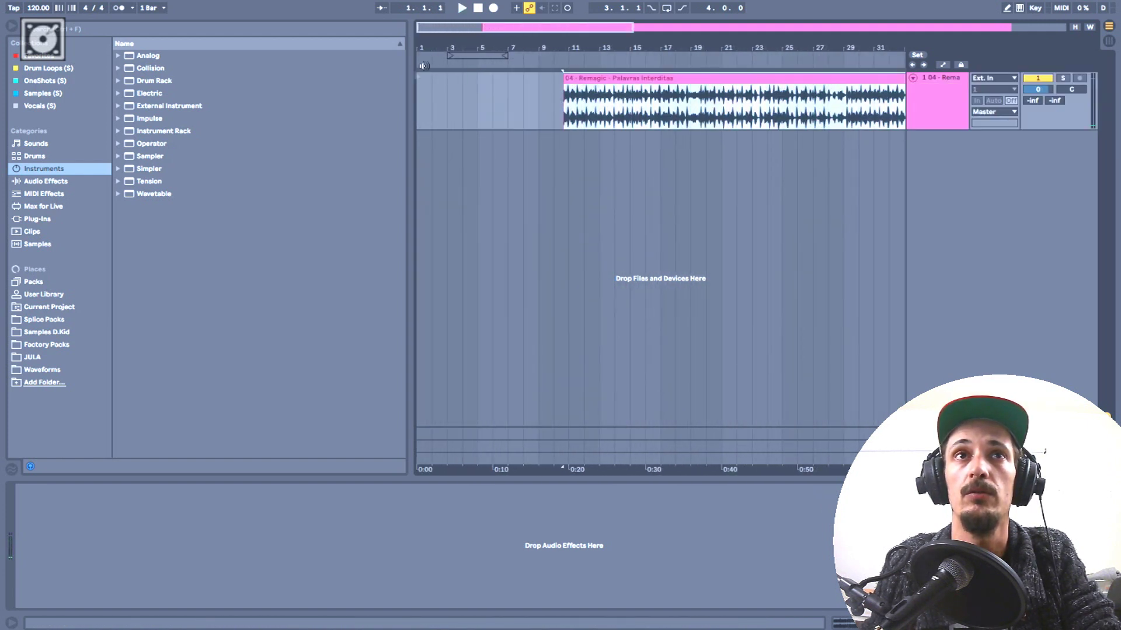
left_click_drag(435, 54, 436, 28)
Play the trimmed clip to compare its beats with the grid, from the start and at 5.4.1, and highlight the range 5.1.1 to 5.3.1.
key("space")
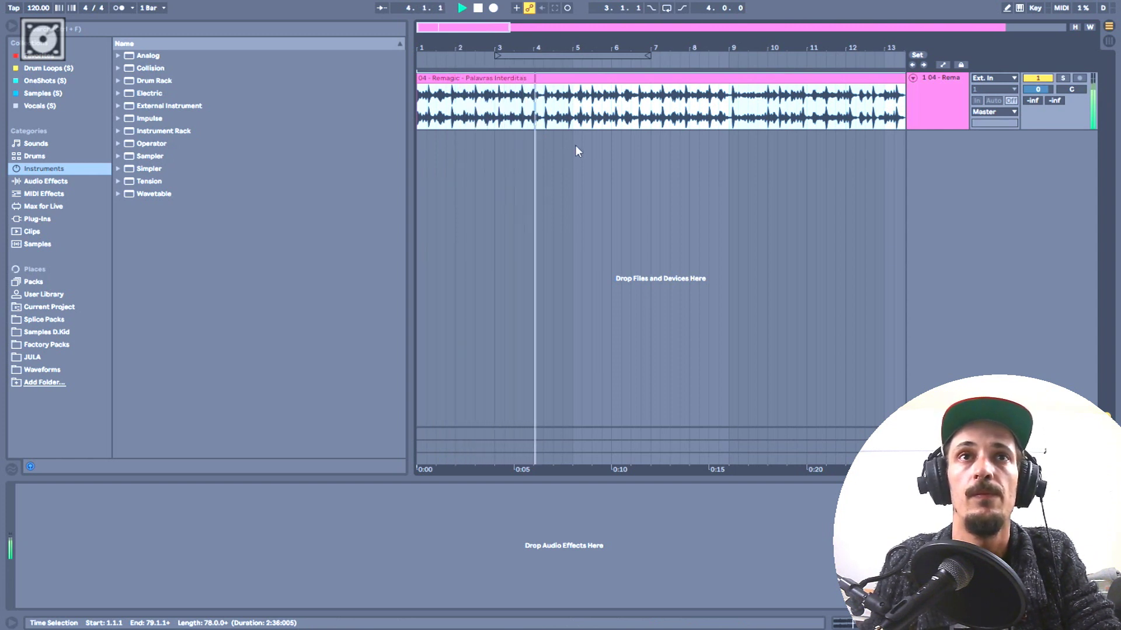
left_click(604, 125)
left_click(611, 63)
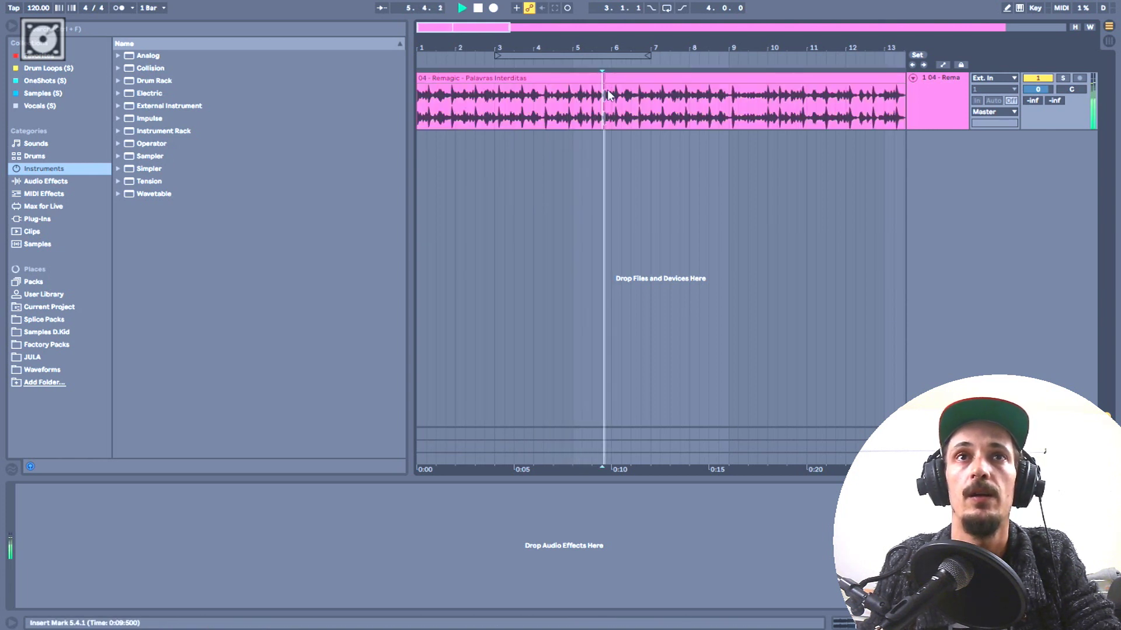
key("space")
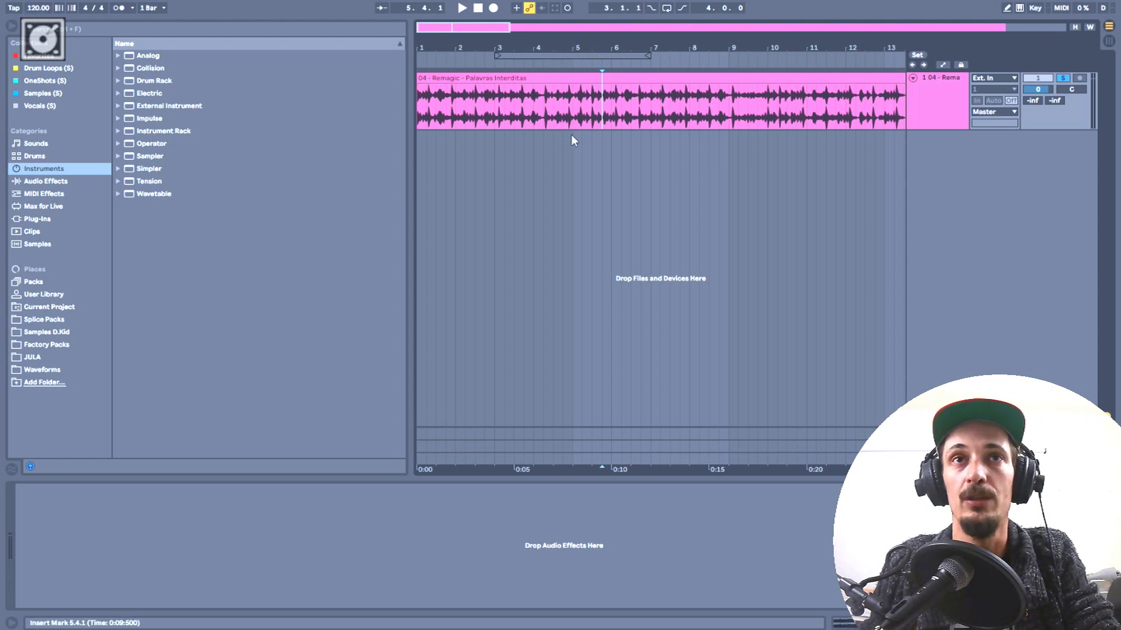
left_click_drag(571, 128, 591, 119)
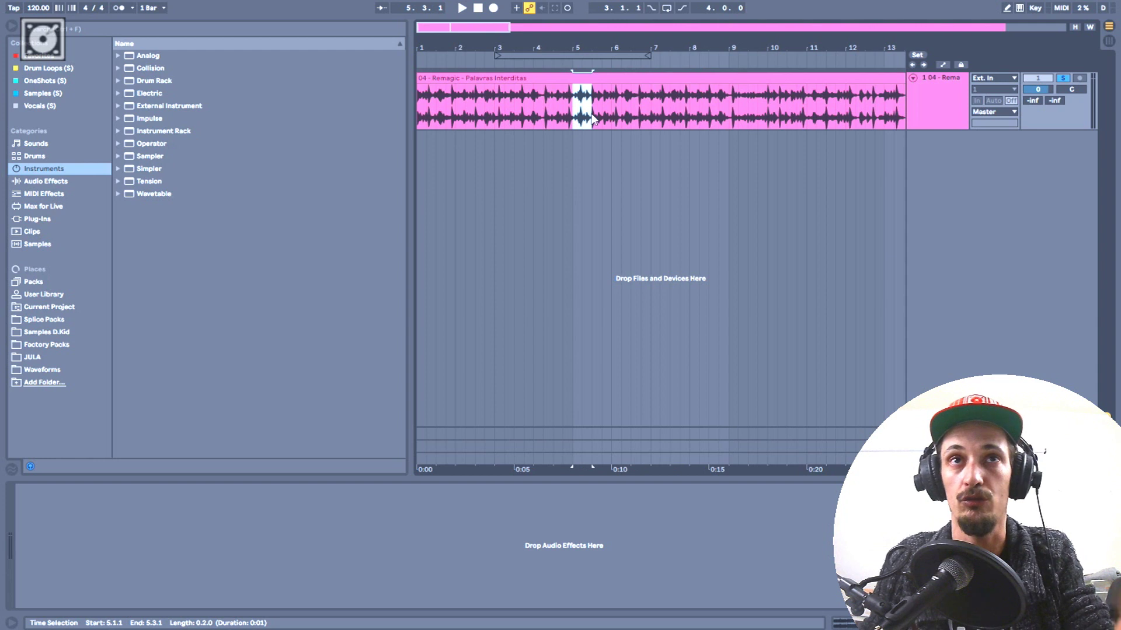
Delete the song clip from the track and create a new Live Set.
left_click(610, 78)
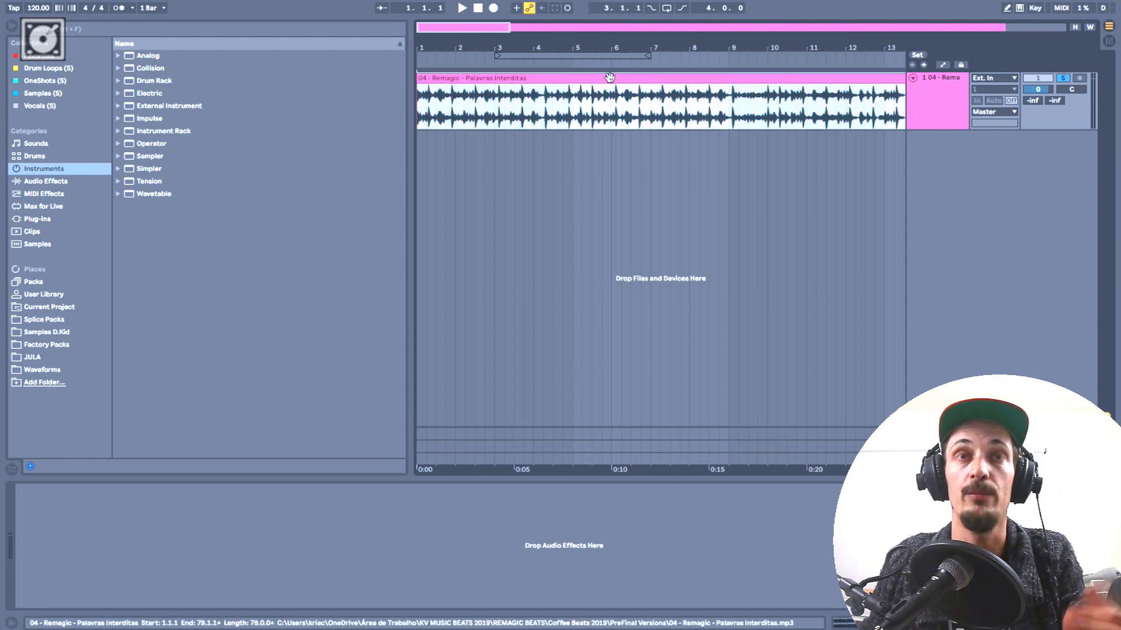
key("Delete")
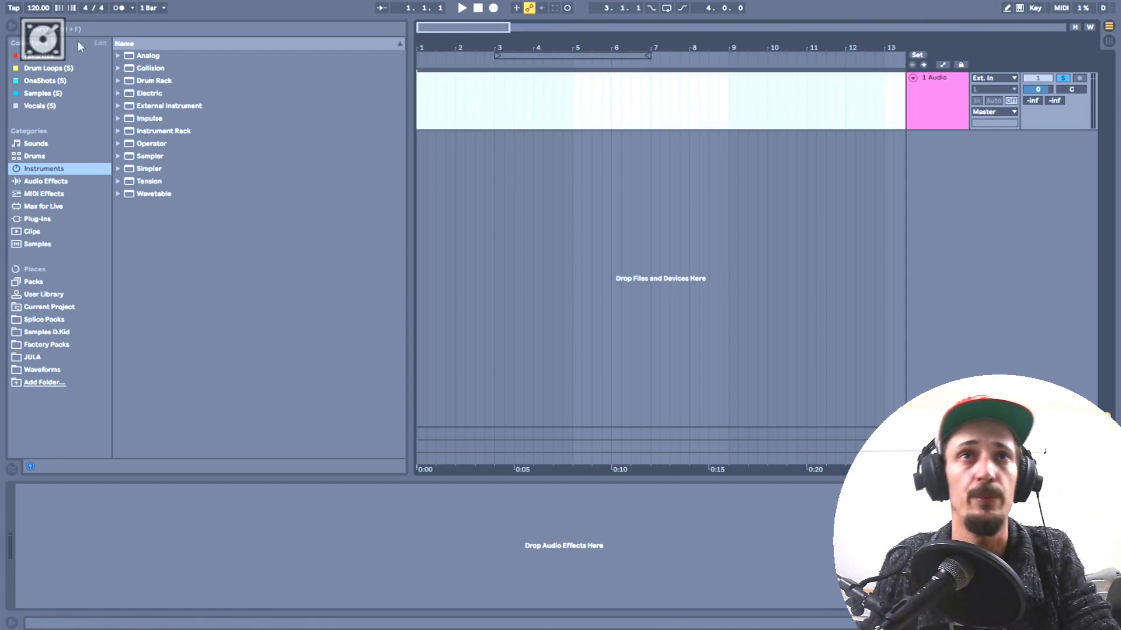
left_click(3, 3)
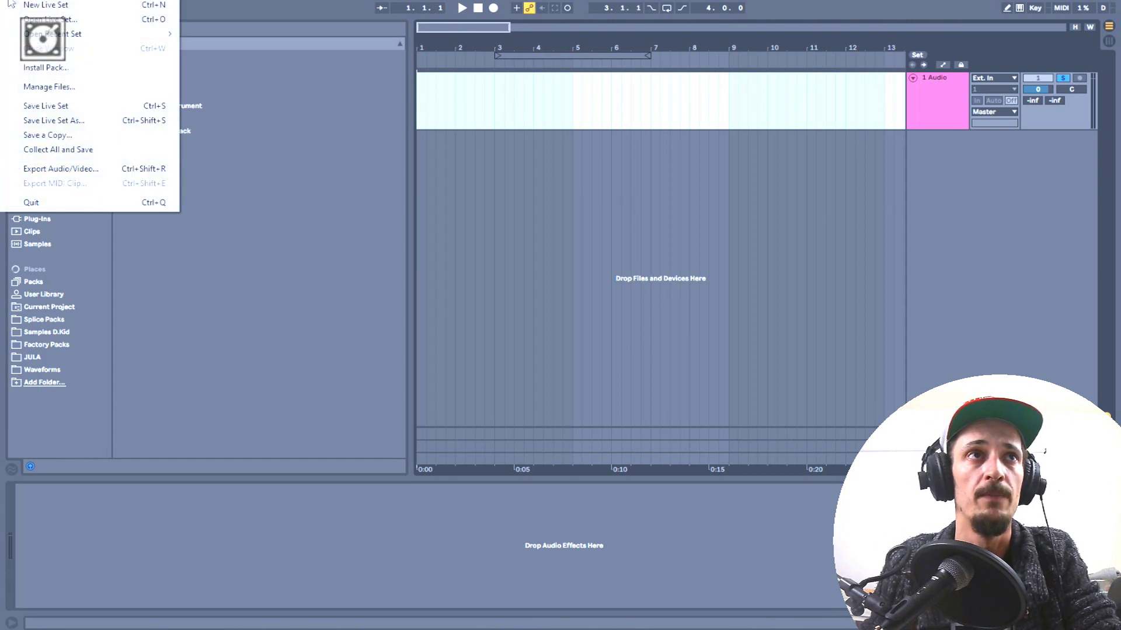
left_click(15, 5)
left_click(466, 381)
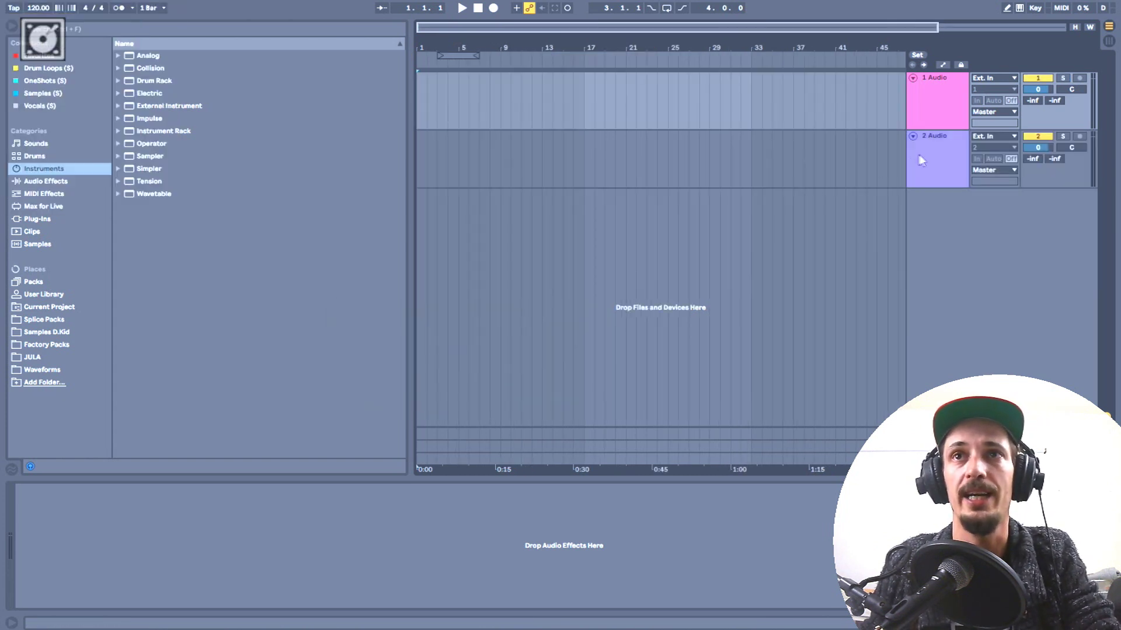
Set the project tempo to 98 BPM and import "04 - Remagic - Palavras Interditas.mp3" at the start of the first audio track.
left_click_drag(38, 7, 38, 21)
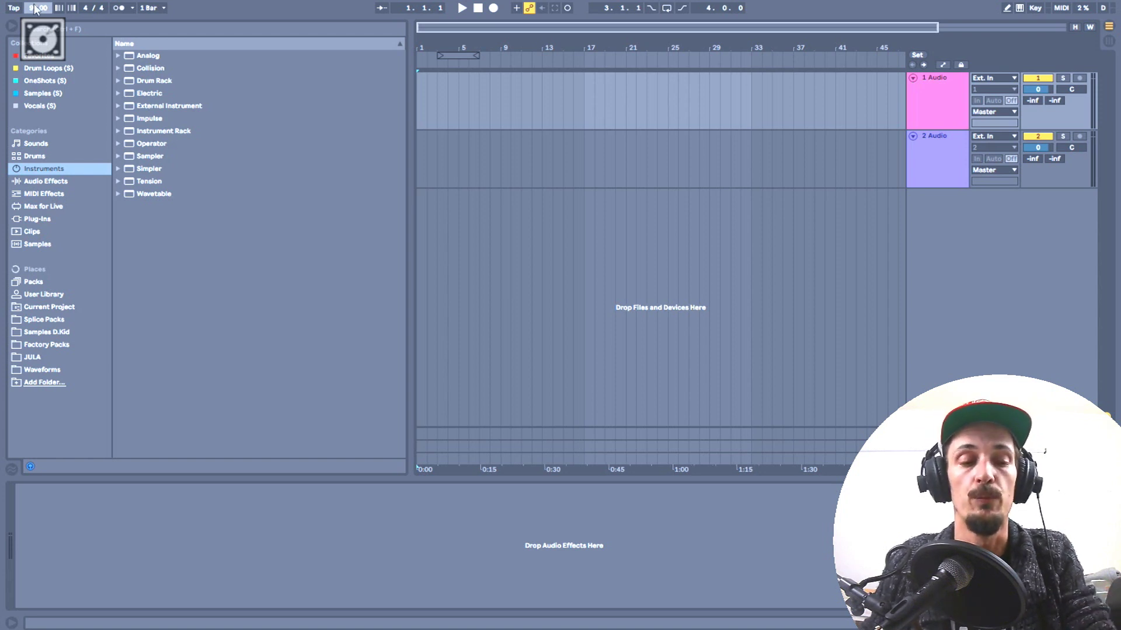
key("alt+Tab")
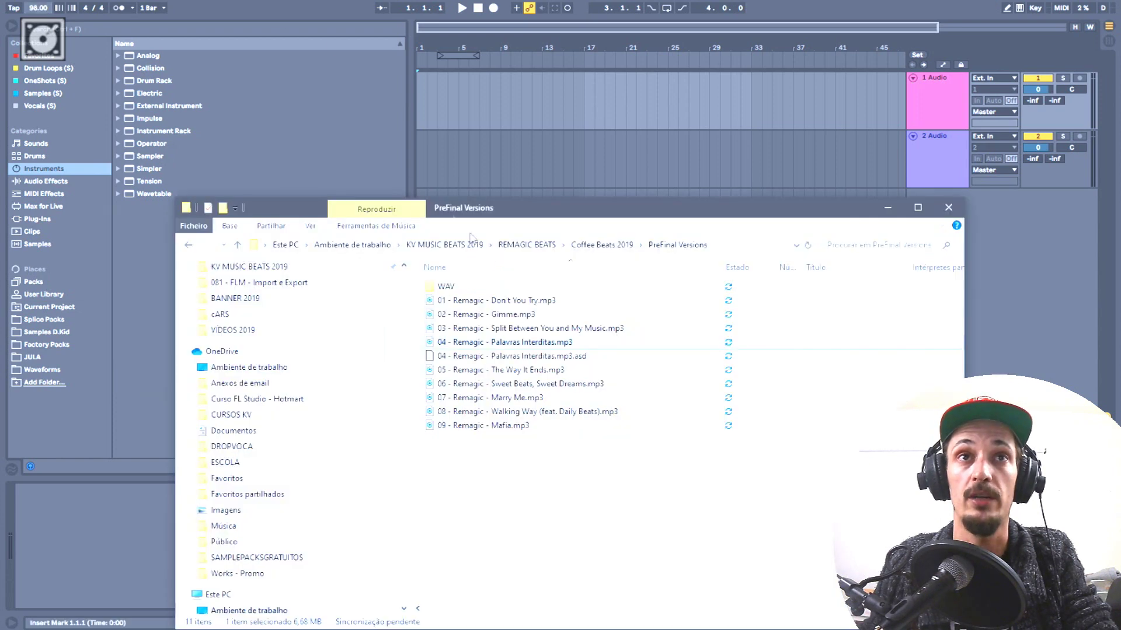
left_click_drag(530, 344, 420, 87)
left_click(39, 8)
left_click(468, 79)
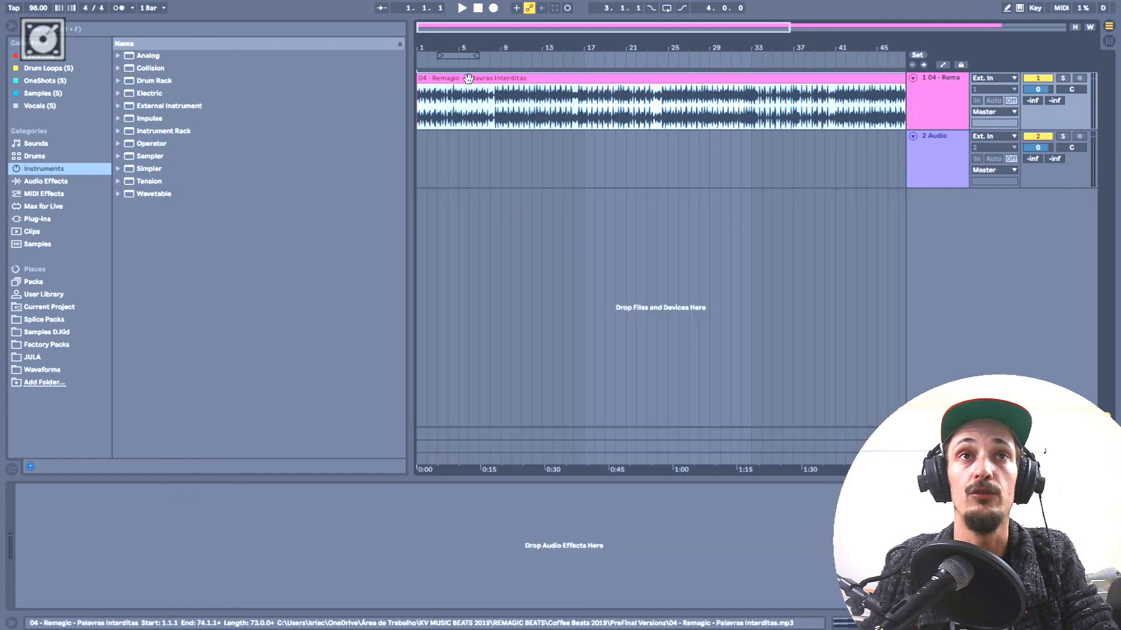
Play the imported song from the start, stop around bar 9, and set the project tempo to 100 BPM.
key("space")
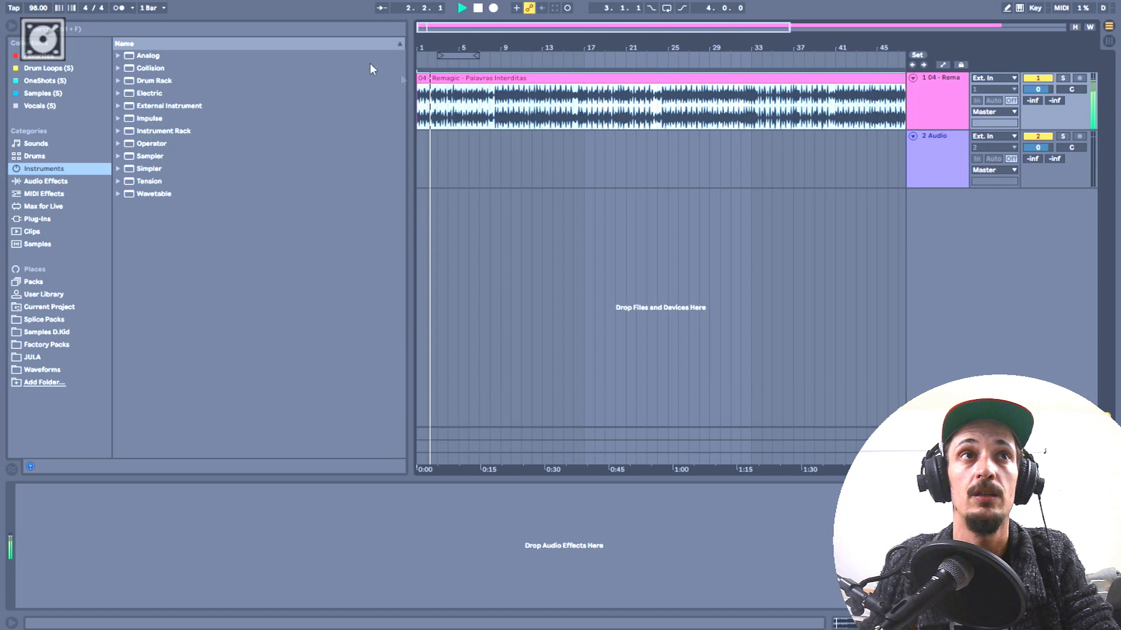
left_click(498, 142)
key("space")
left_click_drag(38, 8, 38, 4)
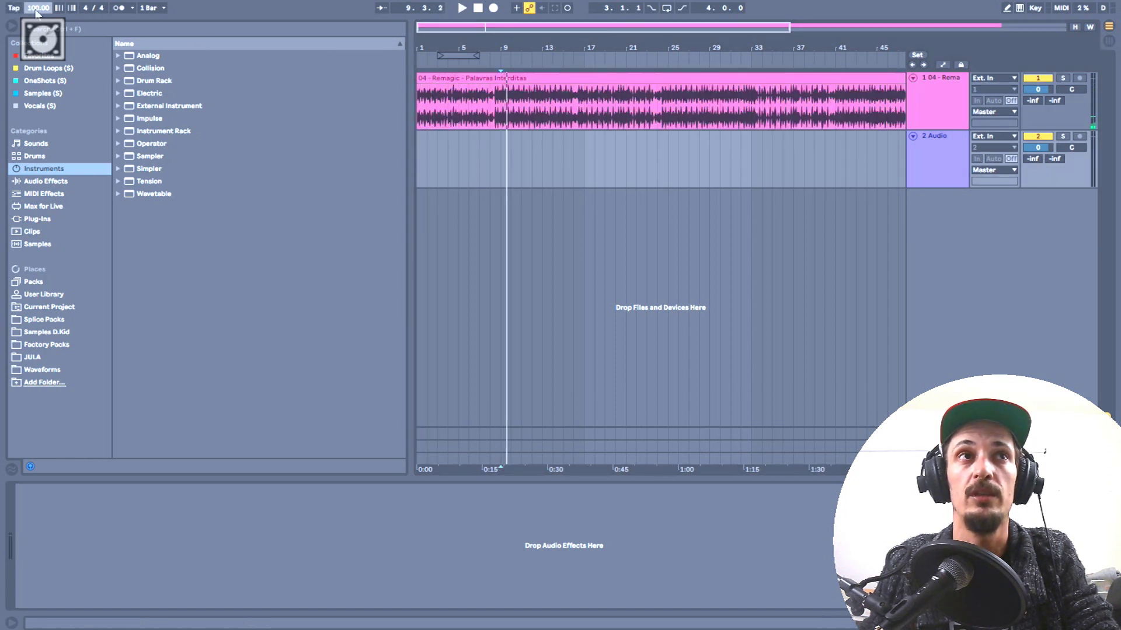
Play the song from around bar 9 and examine the waveform there against the grid at 100 BPM.
key("space")
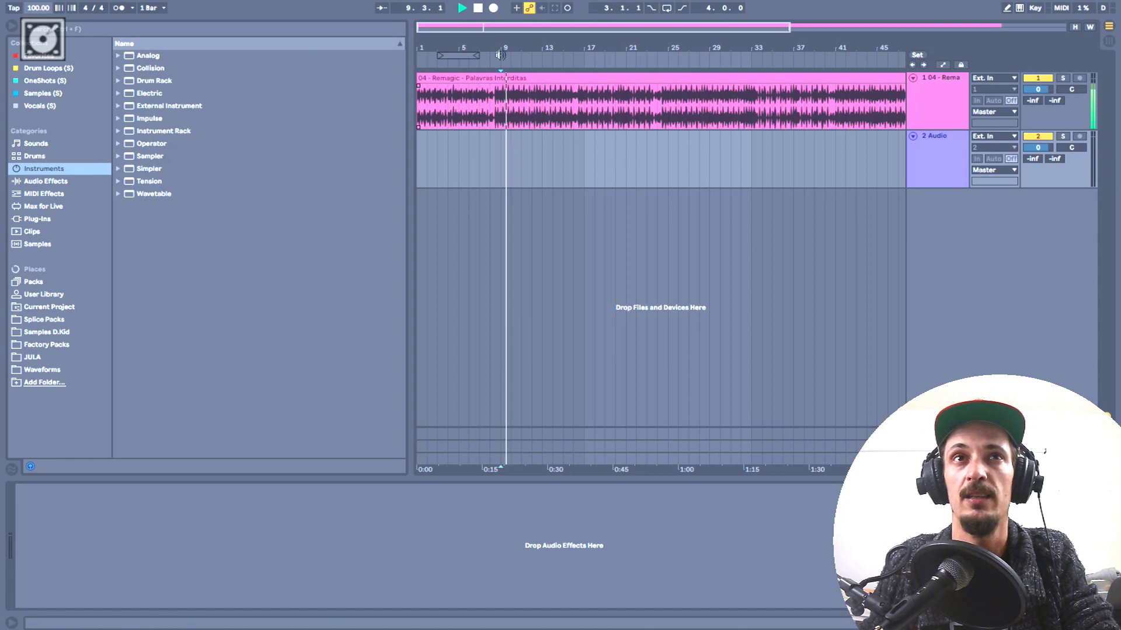
key("space")
left_click_drag(500, 55, 500, 79)
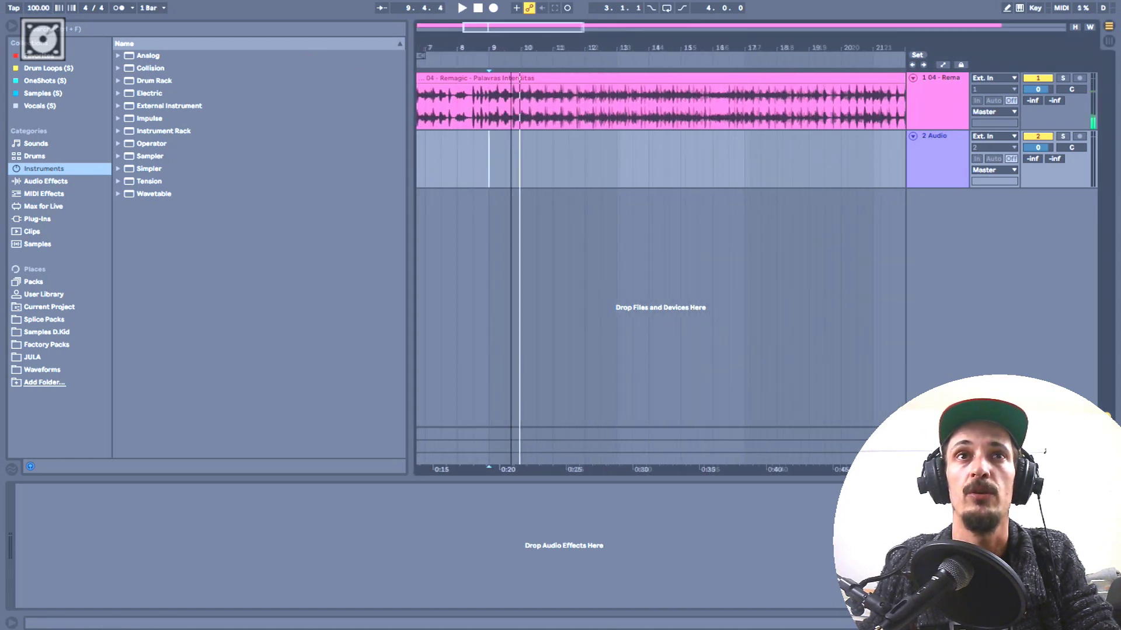
left_click_drag(418, 91, 441, 82)
Play the song from its start and from bar 2 to compare its beats with the grid.
key("plus")
key("plus")
key("space")
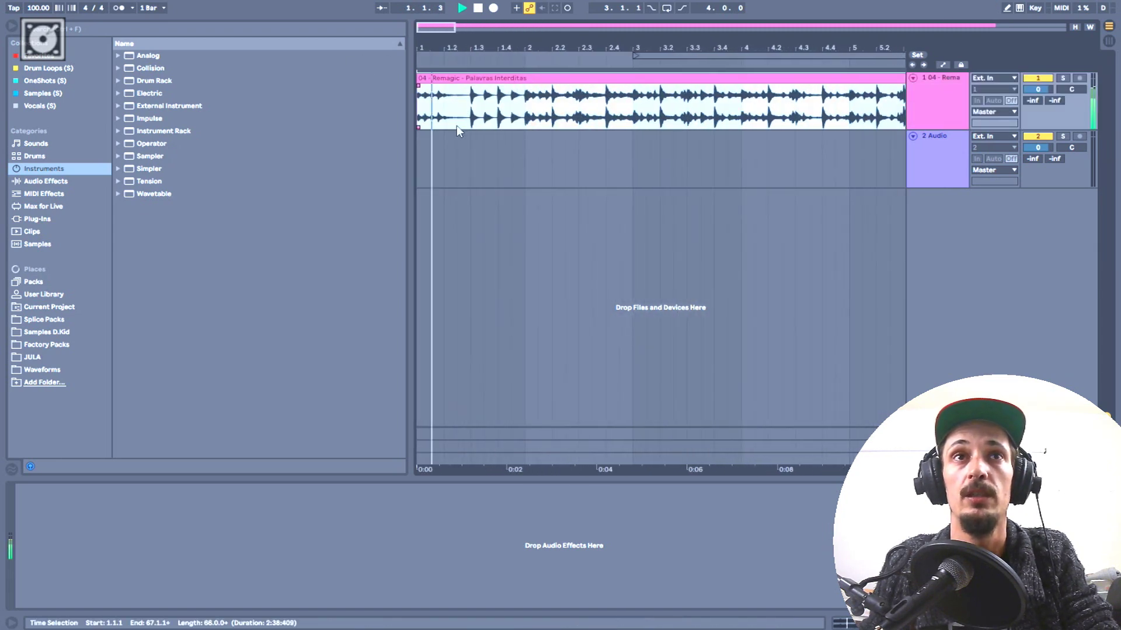
left_click(524, 119)
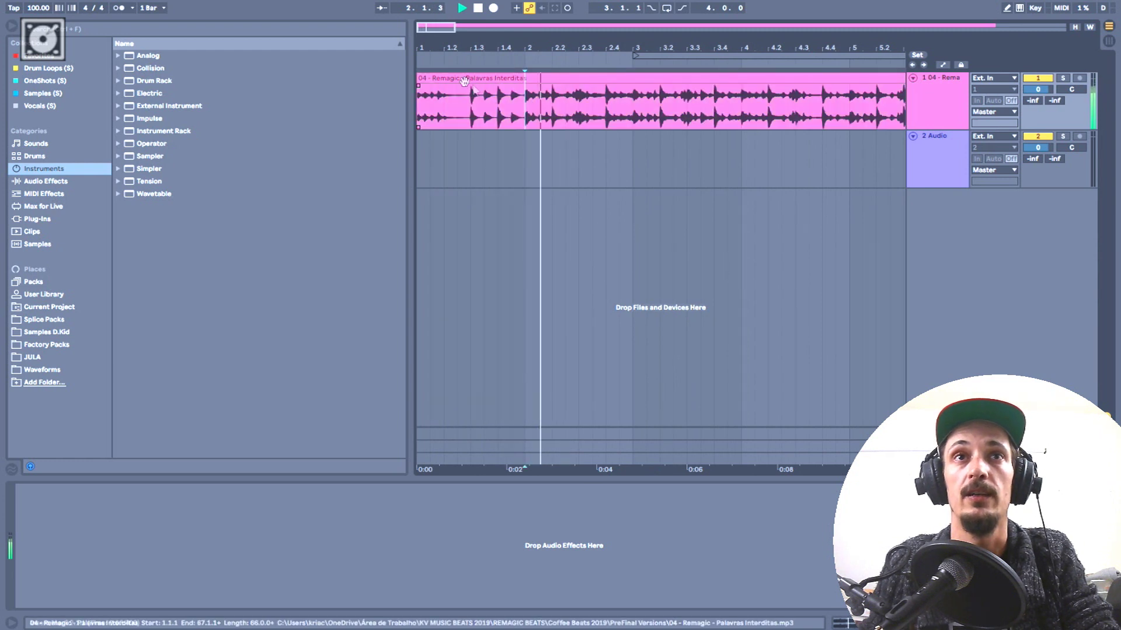
key("space")
mouse_move(464, 81)
left_mouse_down()
mouse_move(574, 80)
mouse_move(467, 80)
left_mouse_up()
key("minus")
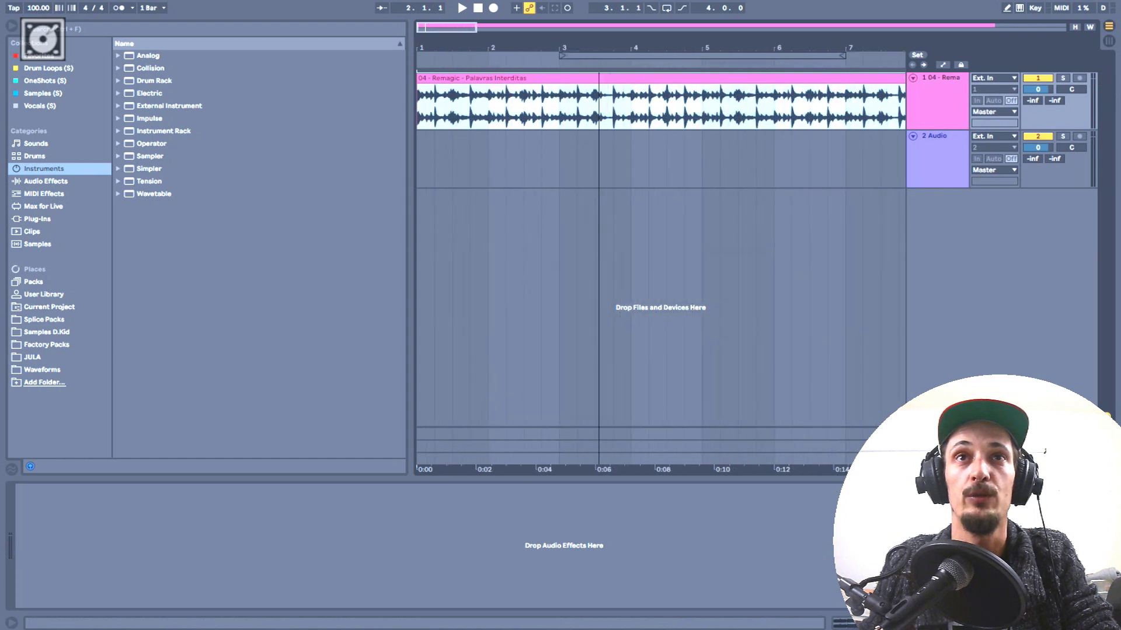
key("space")
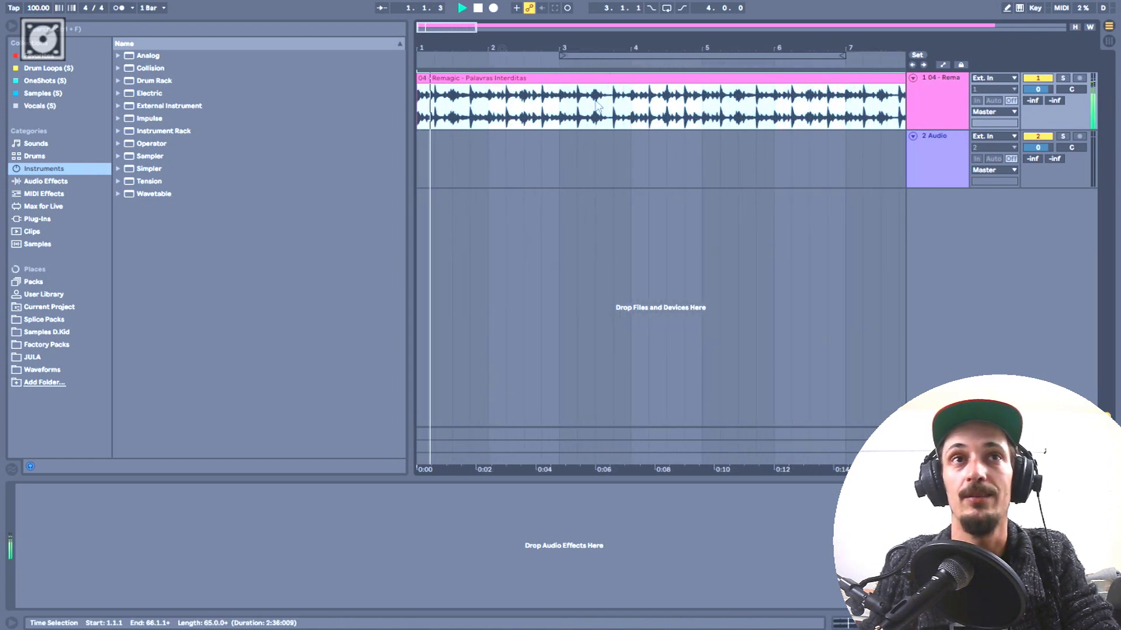
Split off the song's first four bars at 5.1.1 and loop the range from 1.1.1 to 5.1.1.
left_click(701, 143)
left_click_drag(702, 138, 421, 87)
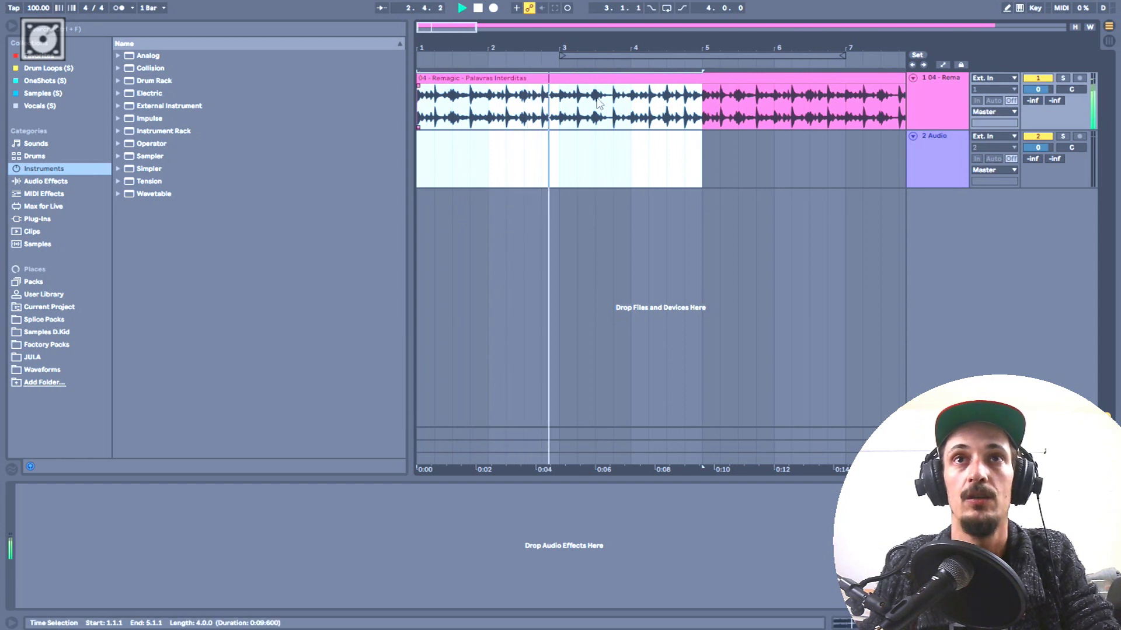
left_click(714, 147)
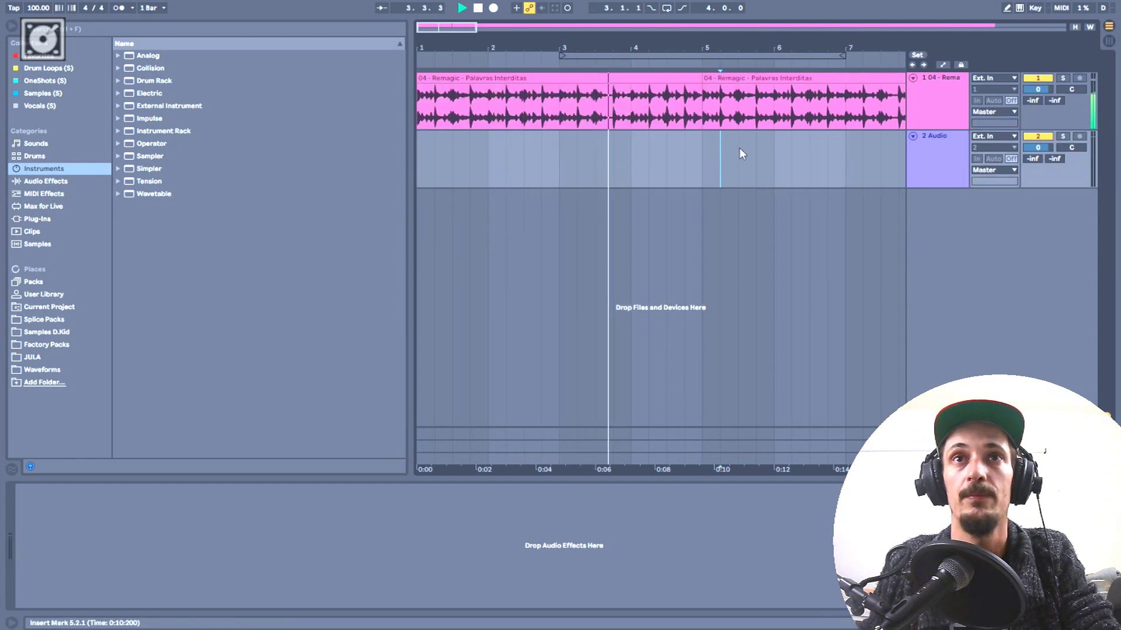
left_click(668, 74)
key("ctrl+l")
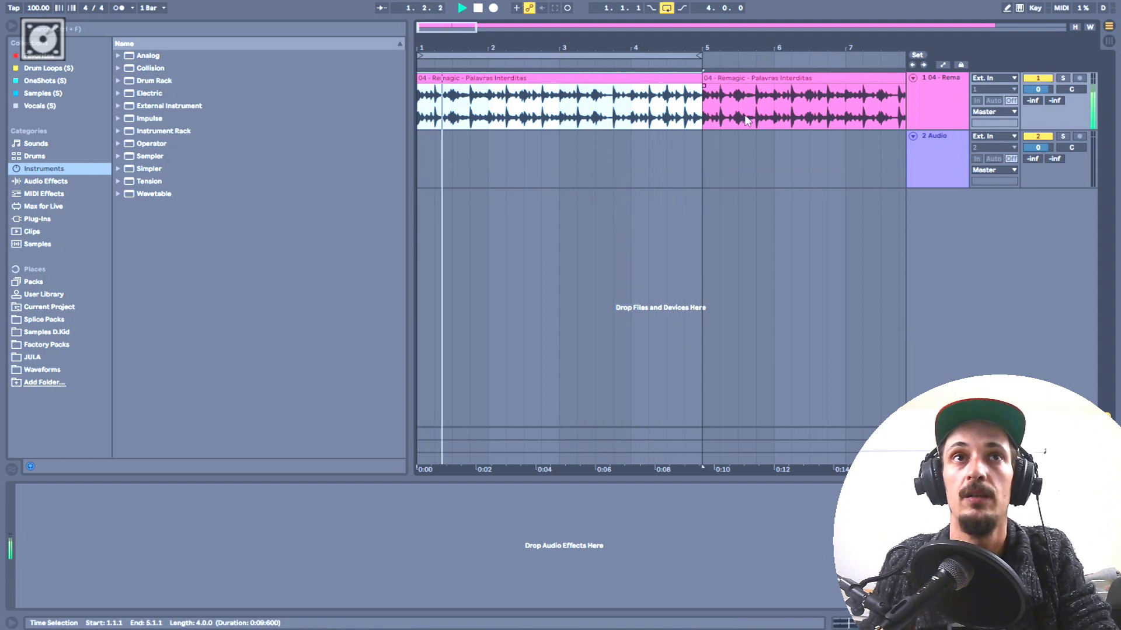
Delete the rest of the song after bar 5 and stop playback.
left_click(733, 90)
key("Delete")
key("space")
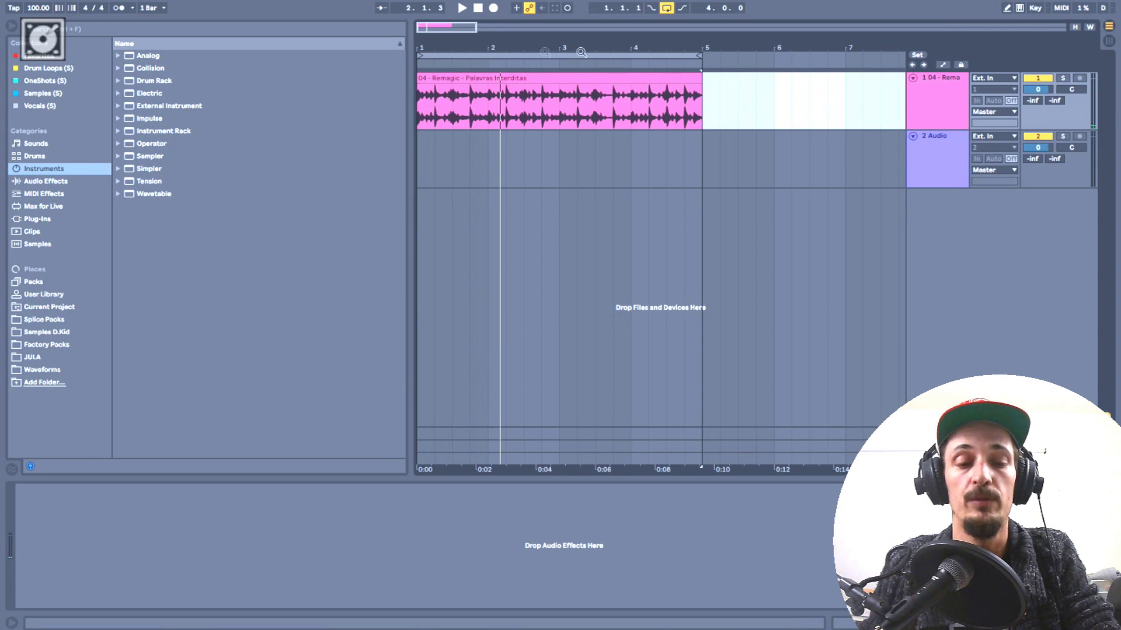
Switch the loop over the four-bar clip off and on again, keeping the range 1.1.1 to 5.1.1.
left_click(522, 78)
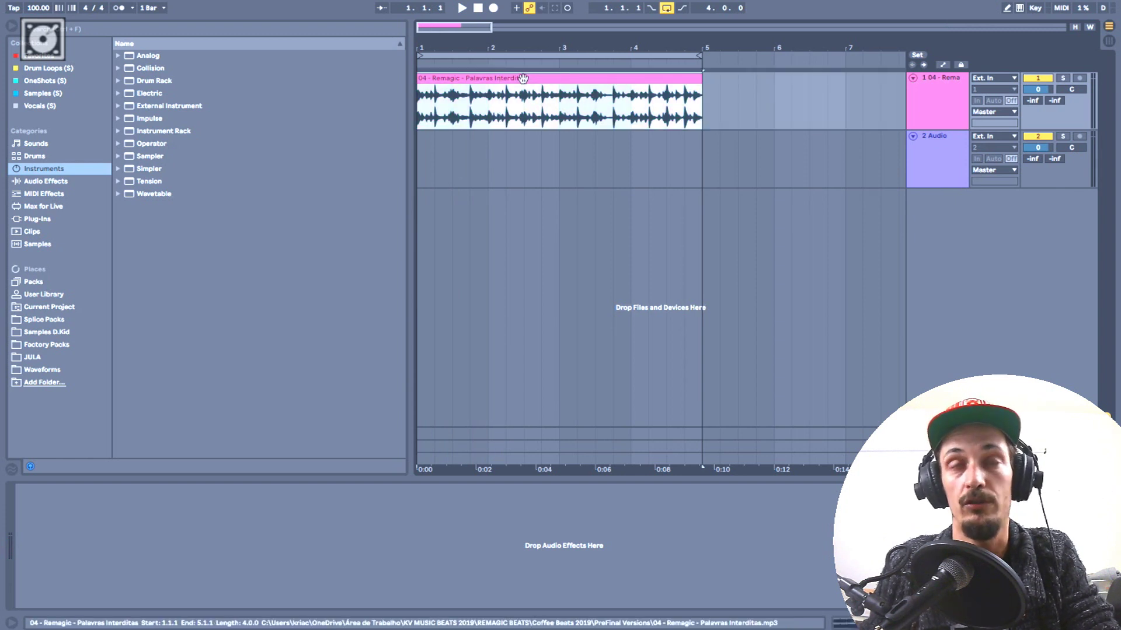
key("ctrl+l")
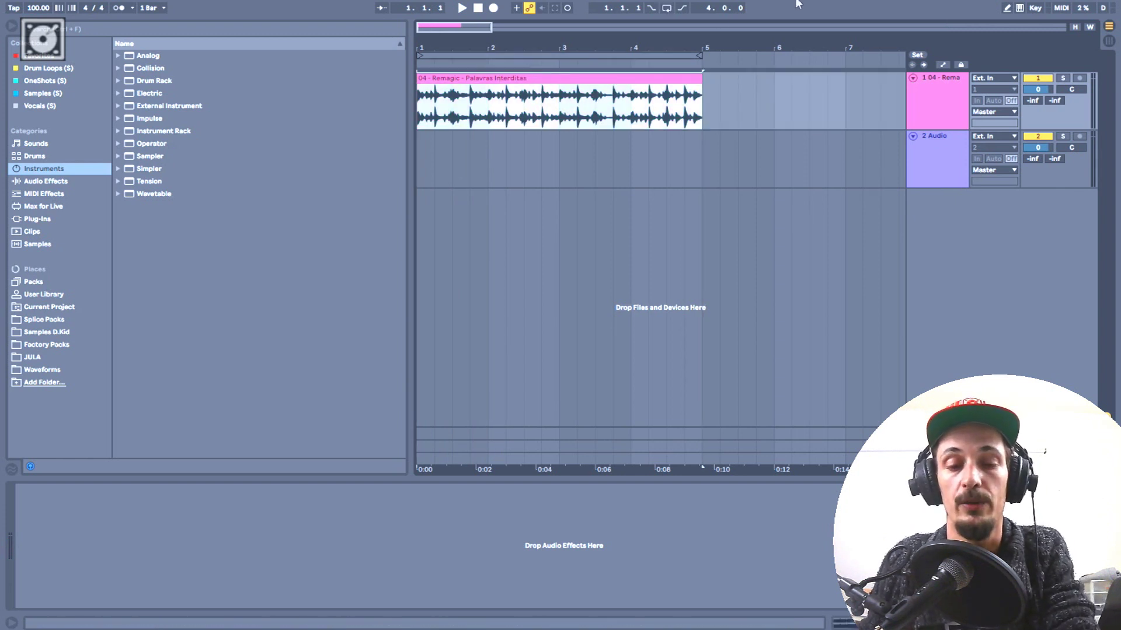
mouse_move(700, 59)
left_mouse_down()
mouse_move(648, 58)
mouse_move(707, 58)
left_mouse_up()
left_click(516, 57)
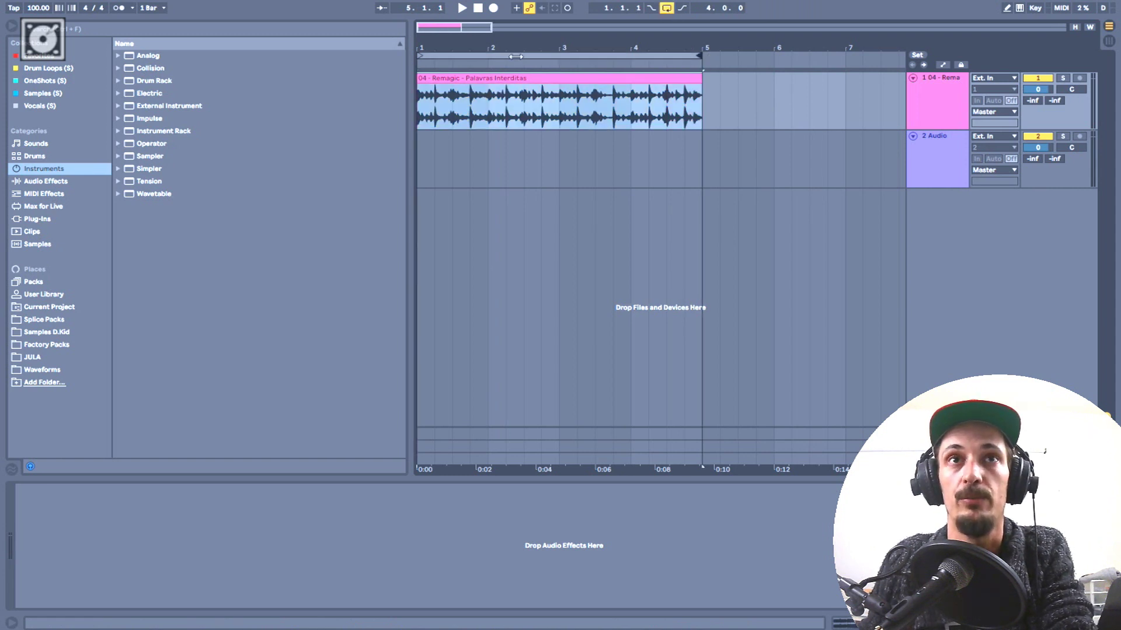
left_click(472, 74)
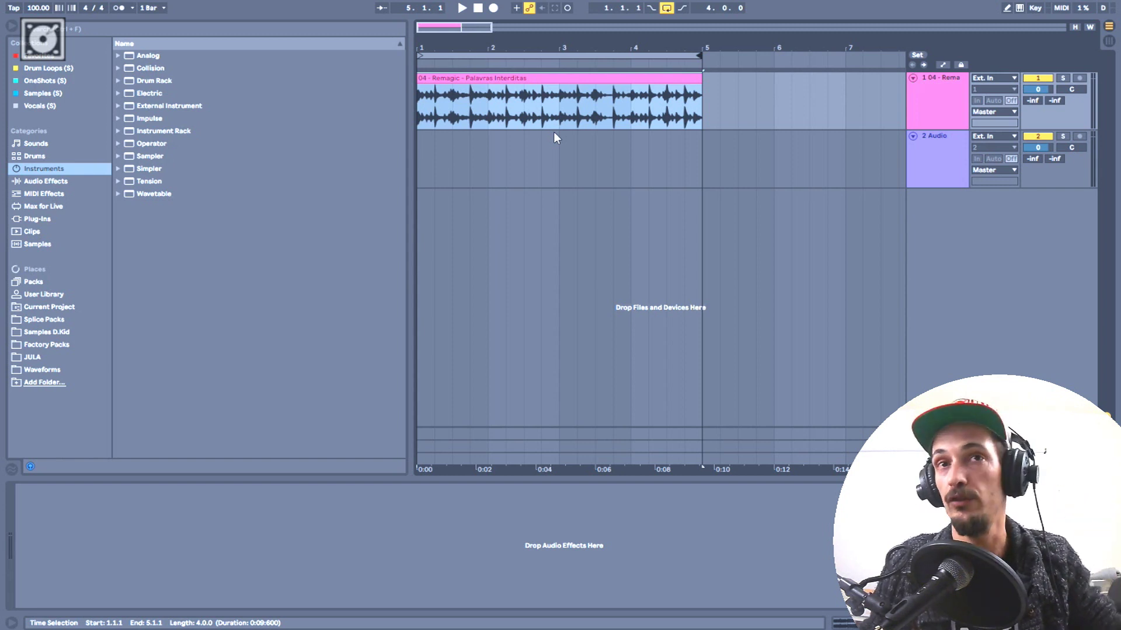
left_click_drag(701, 78, 675, 76)
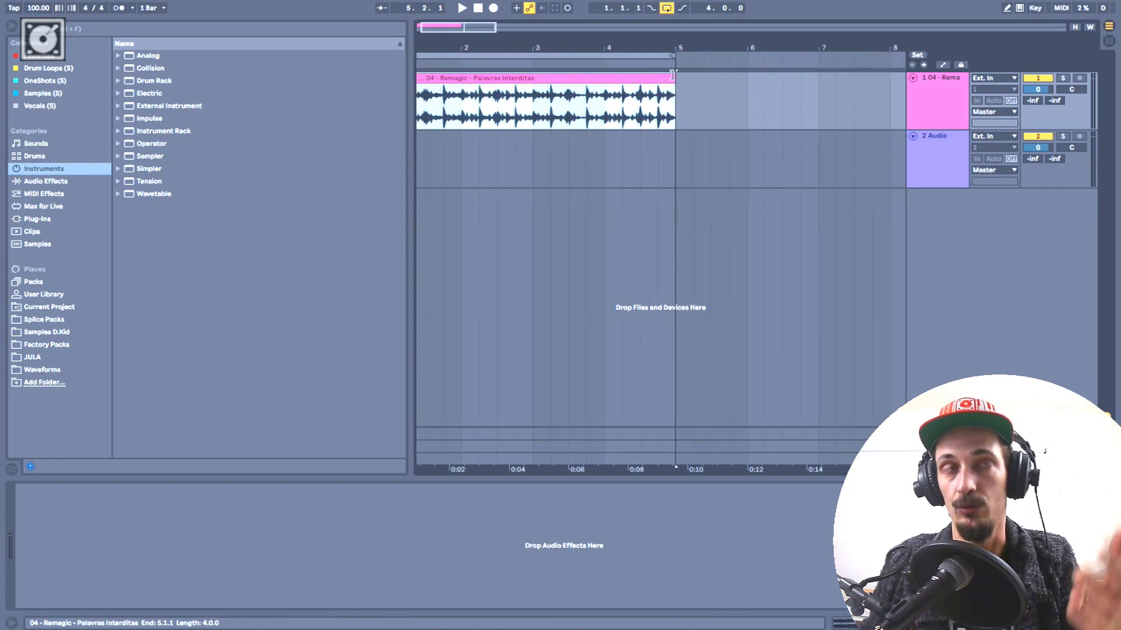
left_click_drag(480, 28, 490, 27)
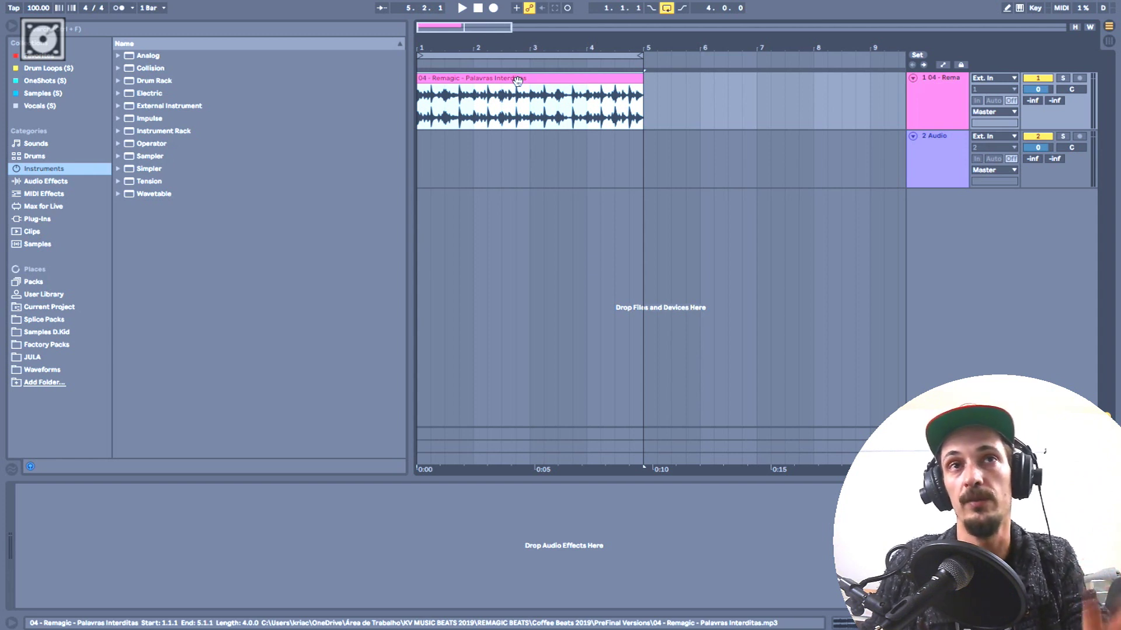
Play the looped four-bar clip to check that it repeats in time, and stop playback.
key("space")
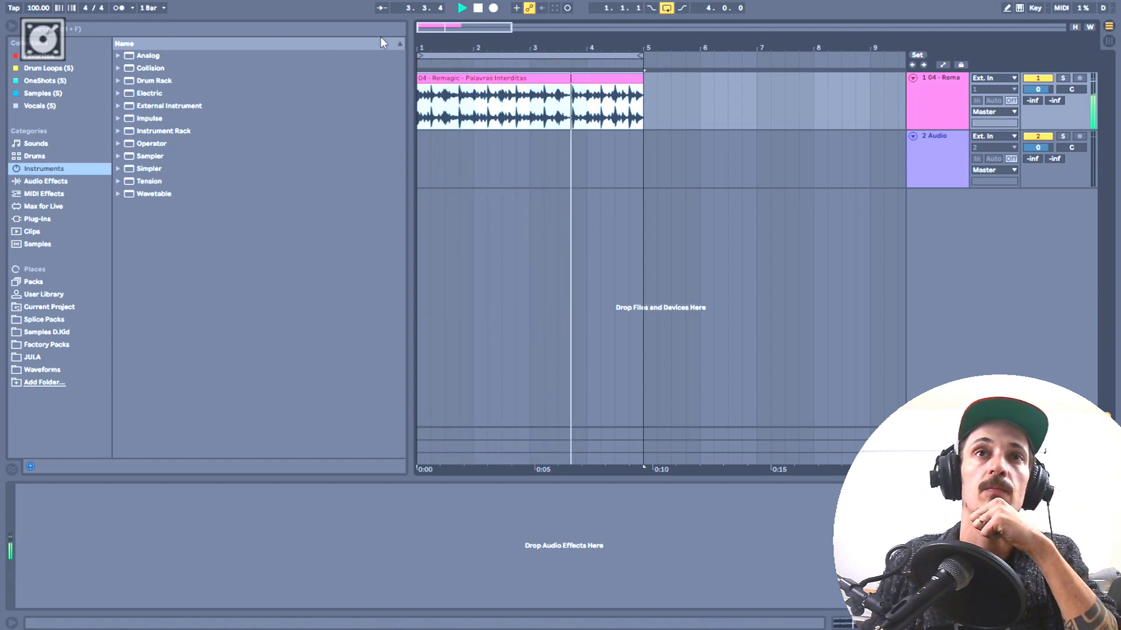
left_click(555, 68)
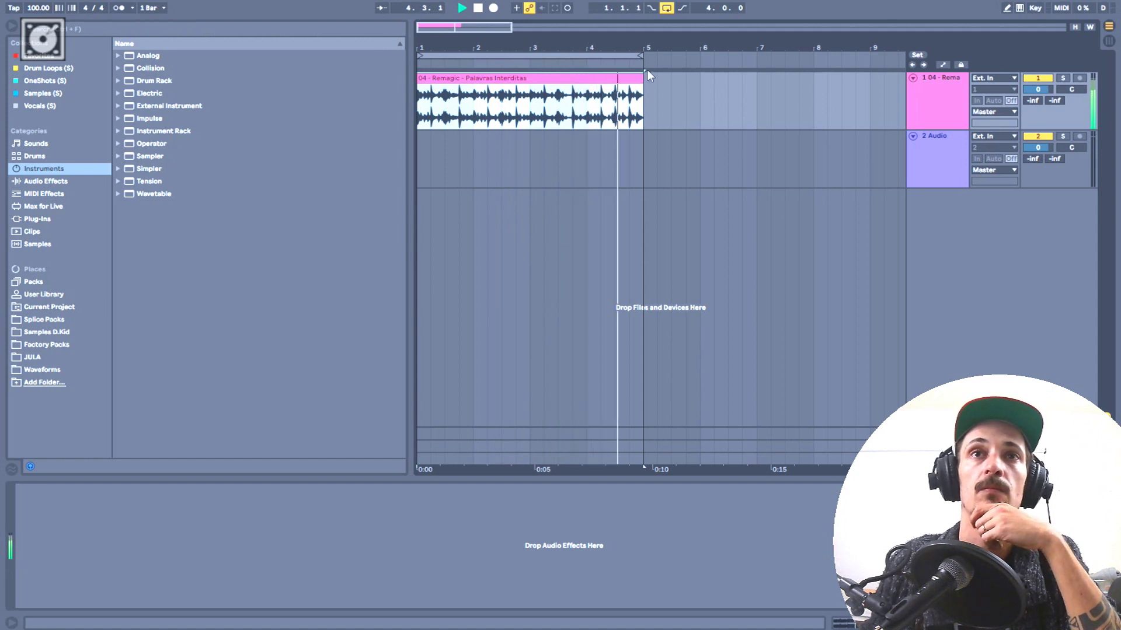
left_click(595, 79)
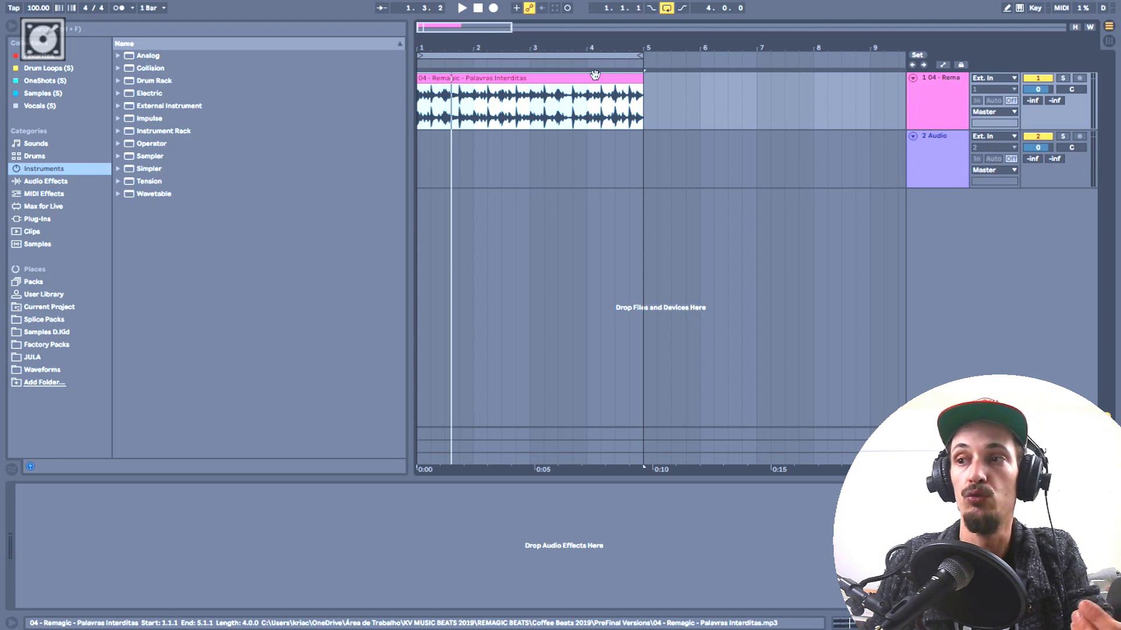
Add an Auto Filter to the song track and lower its low-pass cutoff to about 613 Hz with 21% resonance.
left_click(908, 107)
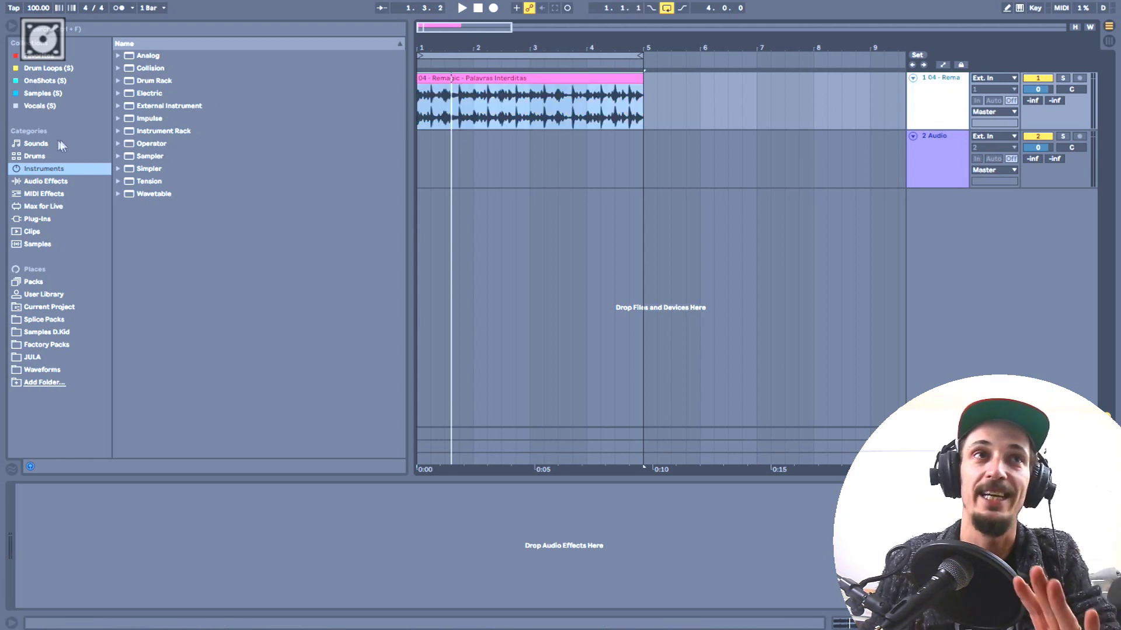
left_click(51, 181)
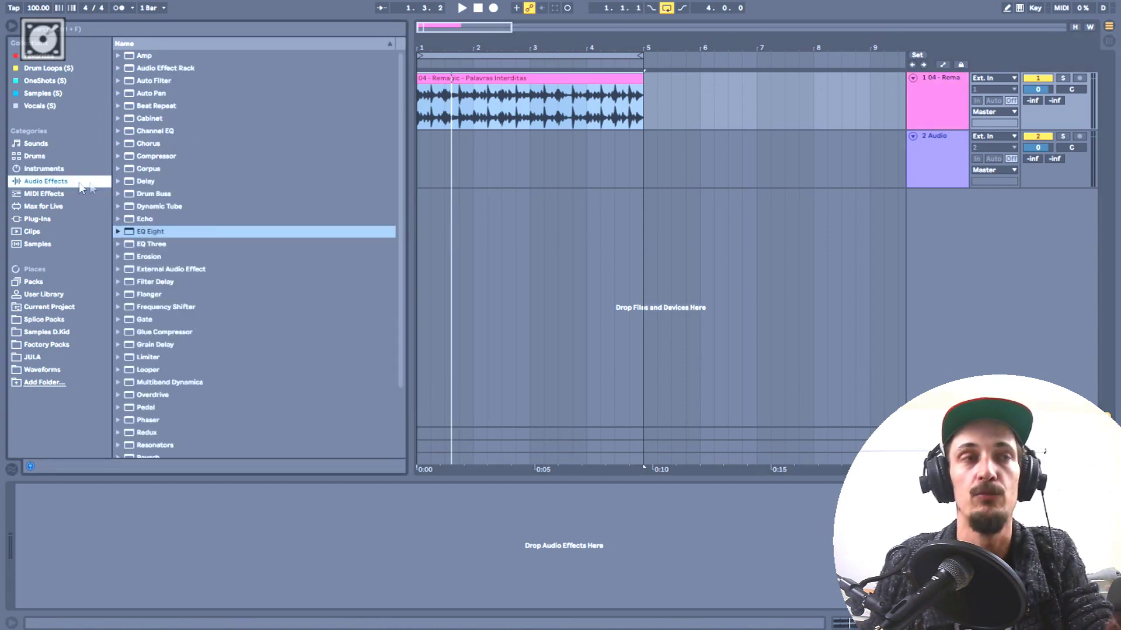
left_click_drag(155, 81, 227, 530)
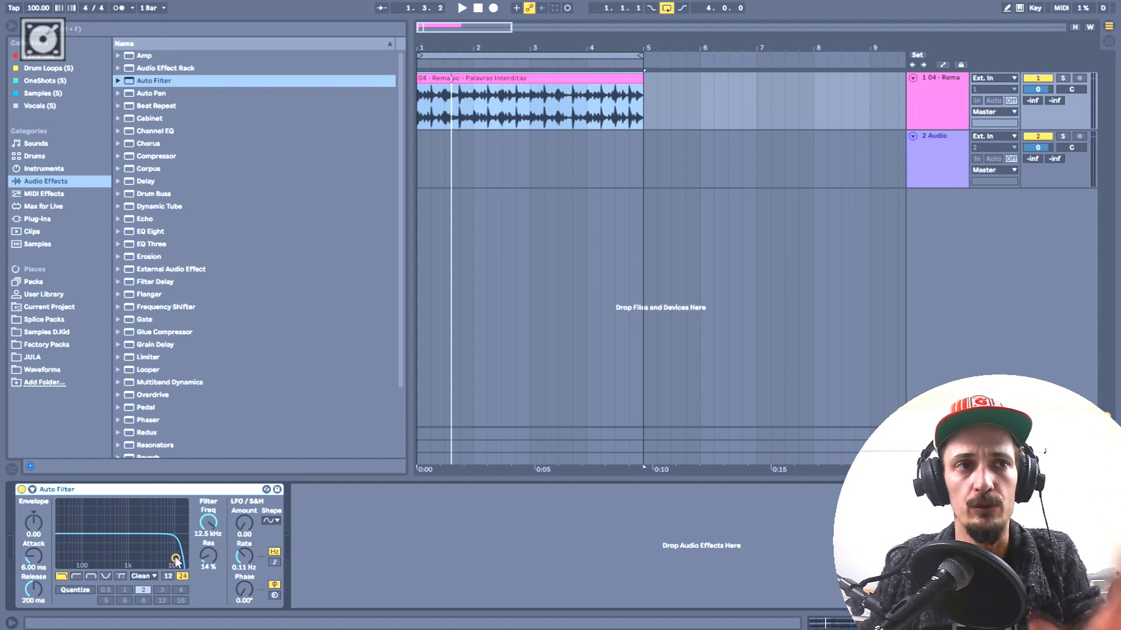
left_click_drag(175, 561, 119, 555)
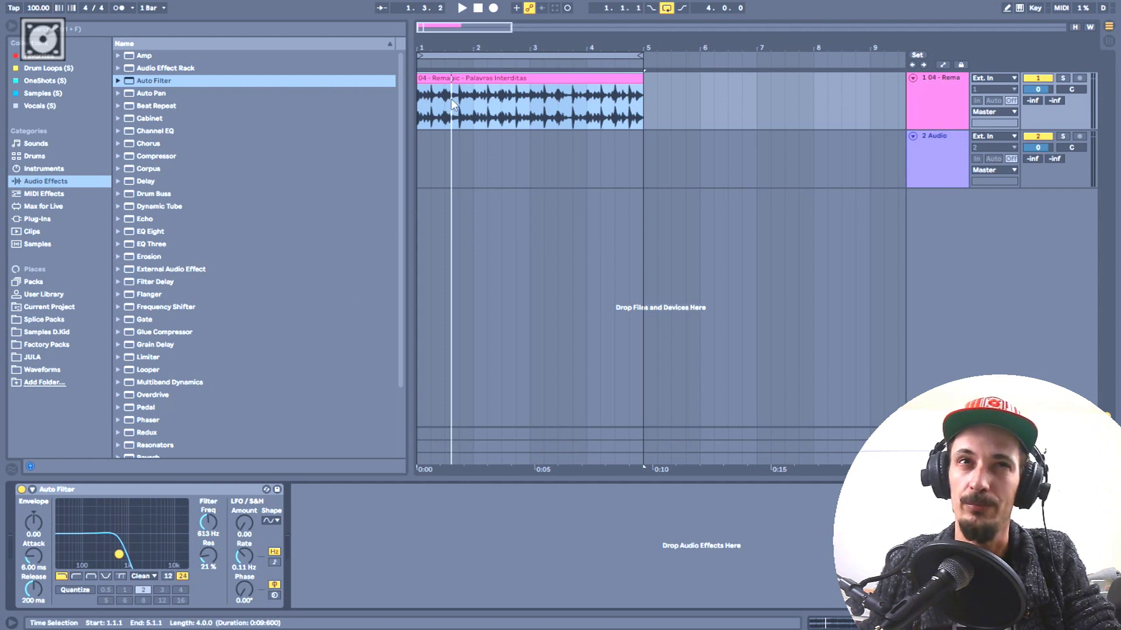
Play the loop while opening the filter cutoff to about 13 kHz, and bypass and re-enable the Auto Filter to compare the sound.
left_click(453, 77)
key("space")
left_click_drag(119, 555, 177, 553)
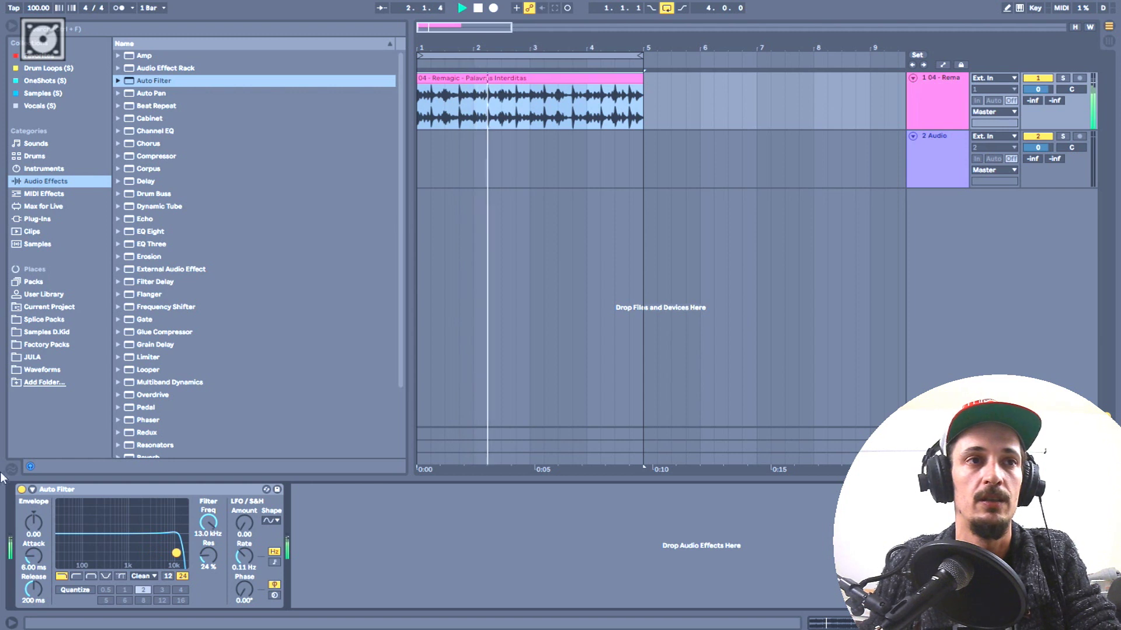
left_click(22, 489)
left_click(22, 489)
Lower the Auto Filter cutoff to about 400 Hz, stop playback and raise the resonance to about 51%.
left_click_drag(176, 553, 111, 548)
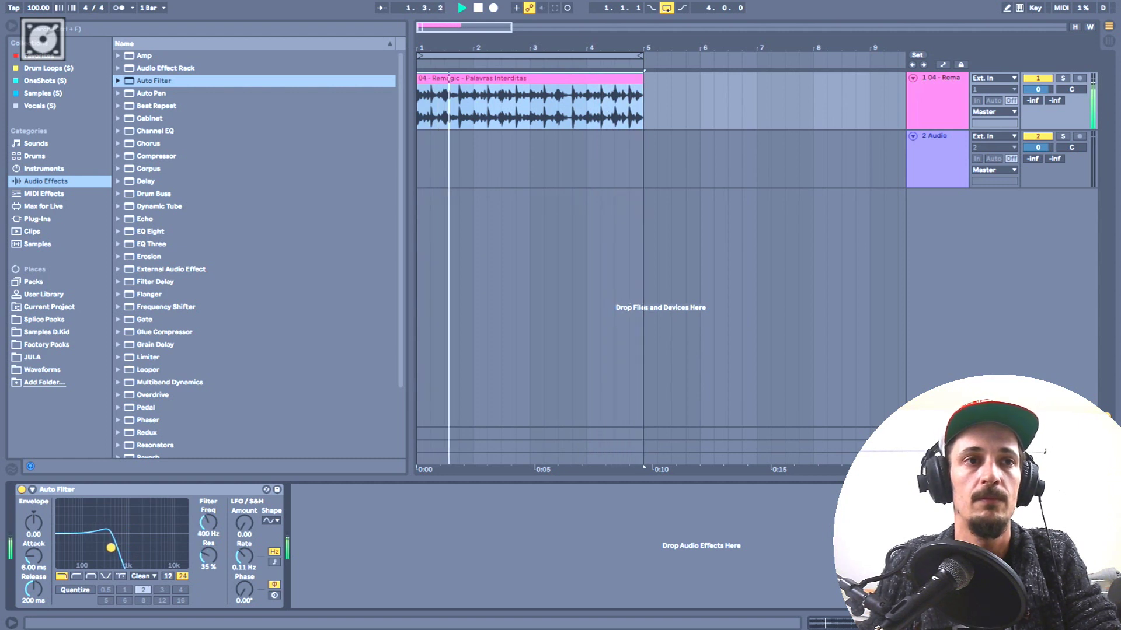
key("space")
left_click_drag(111, 548, 112, 552)
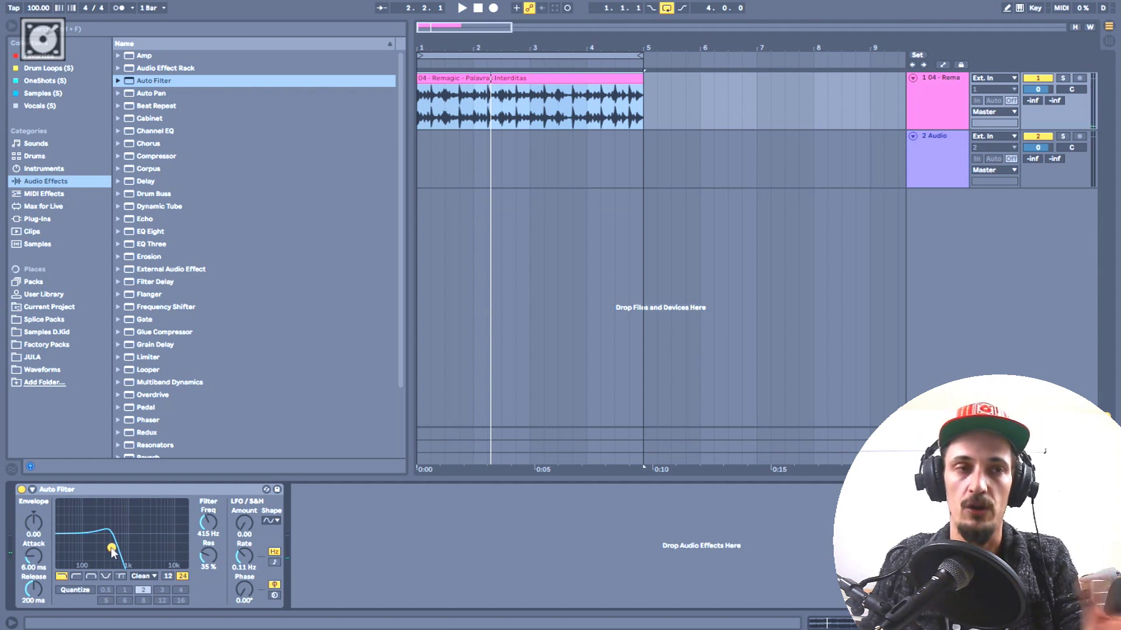
left_click_drag(113, 553, 111, 541)
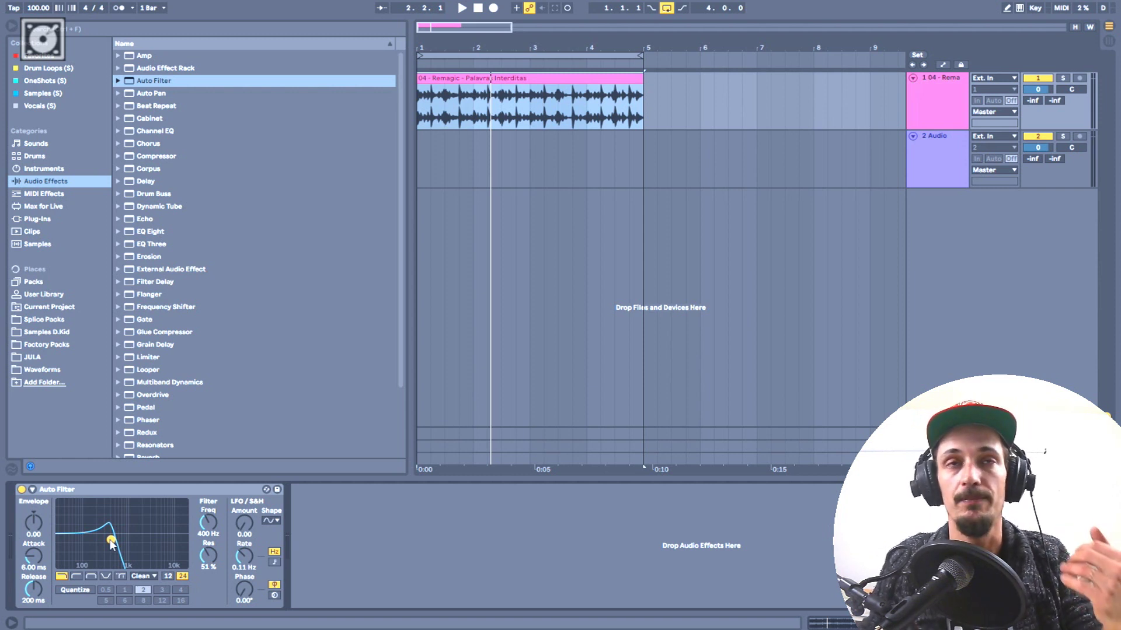
During loop playback, set the project tempo to 115 BPM and the Auto Filter to about 495 Hz with 70% resonance, and stop.
key("space")
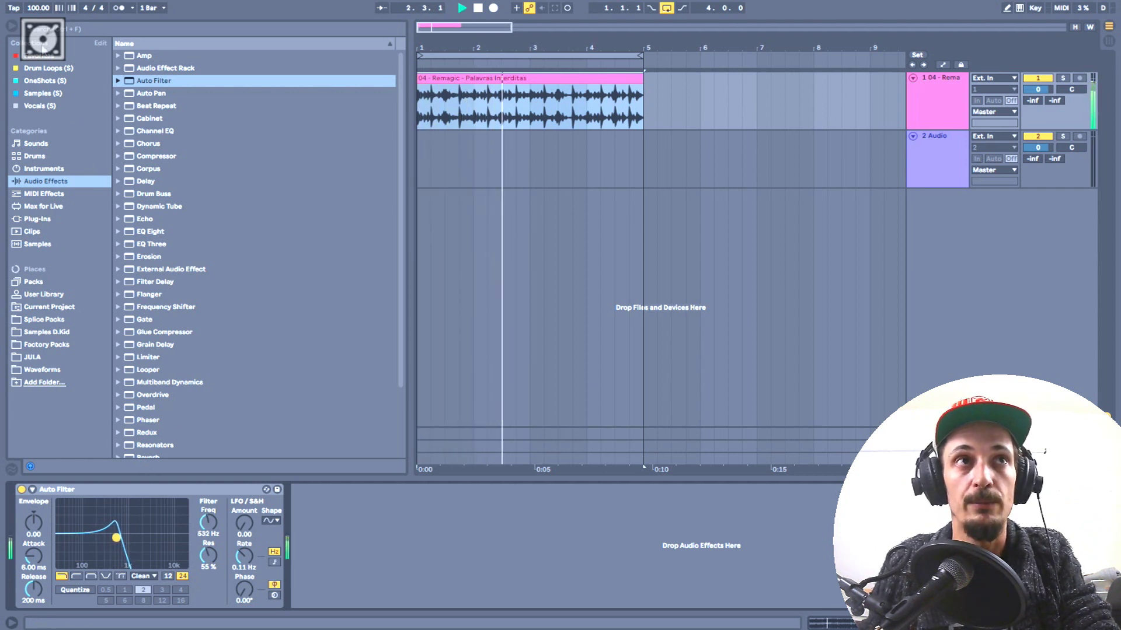
left_click_drag(38, 7, 38, 0)
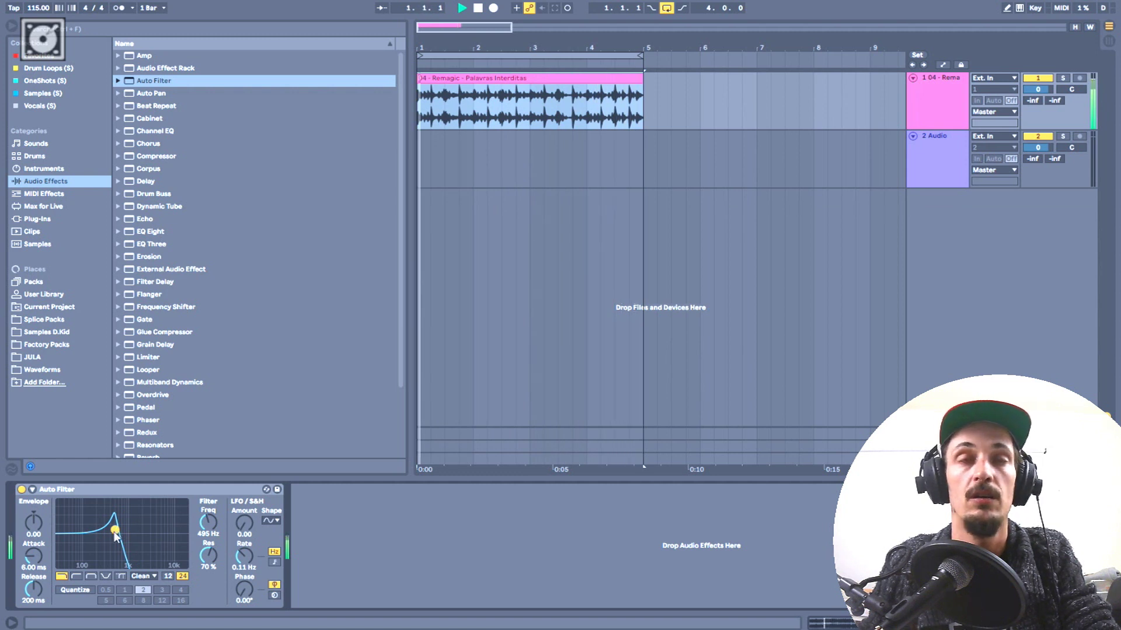
key("space")
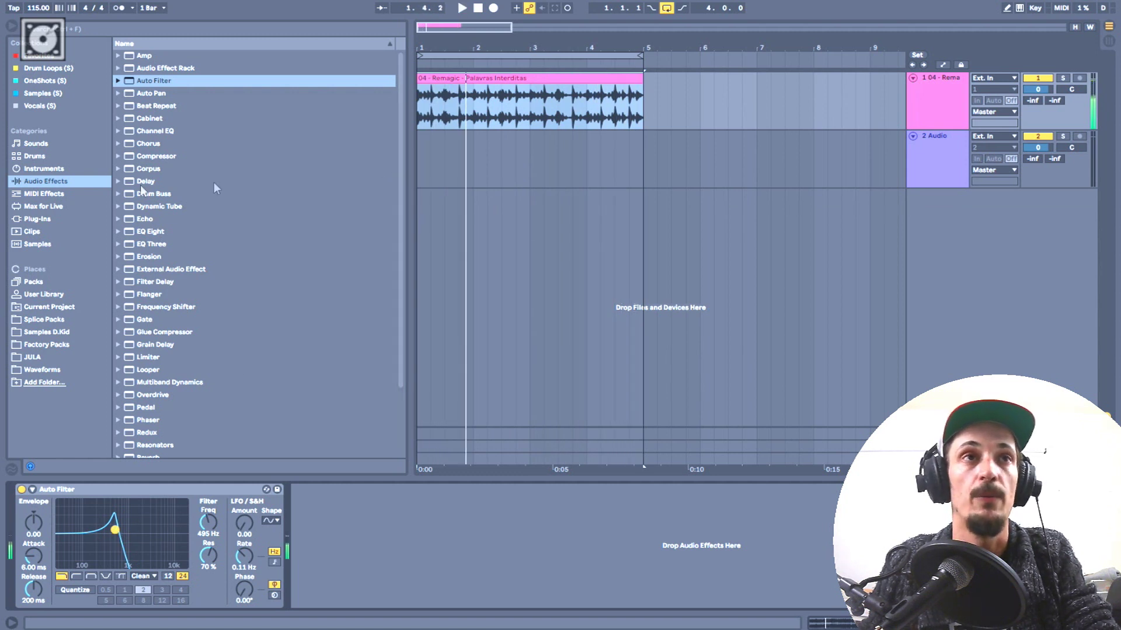
Delete the empty second audio track and select the four-bar song clip.
left_click(957, 155)
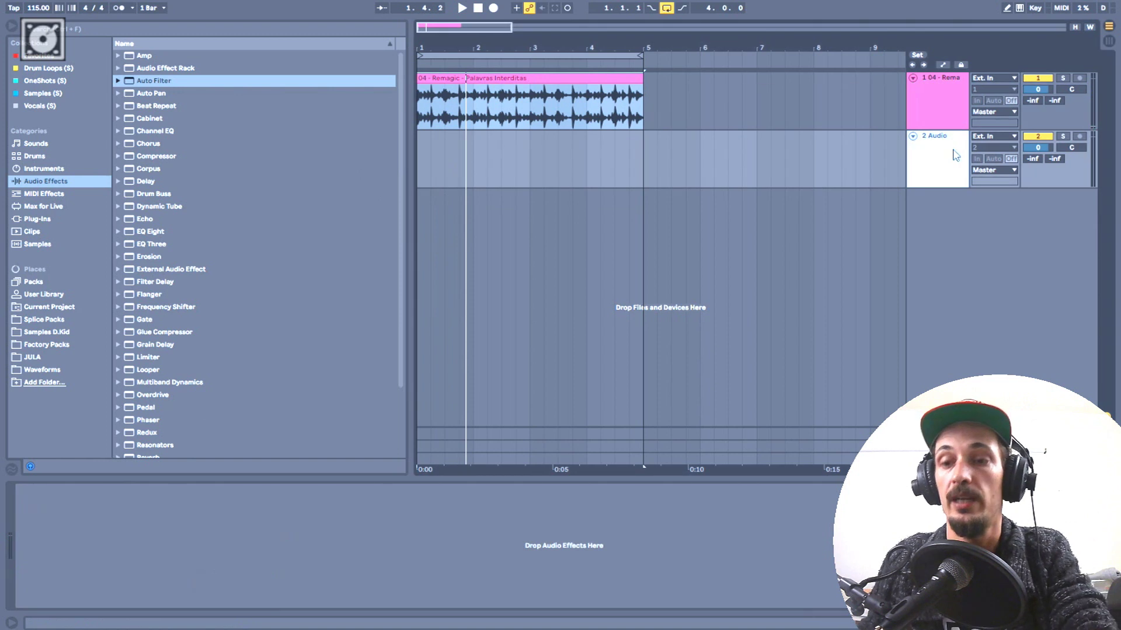
key("Delete")
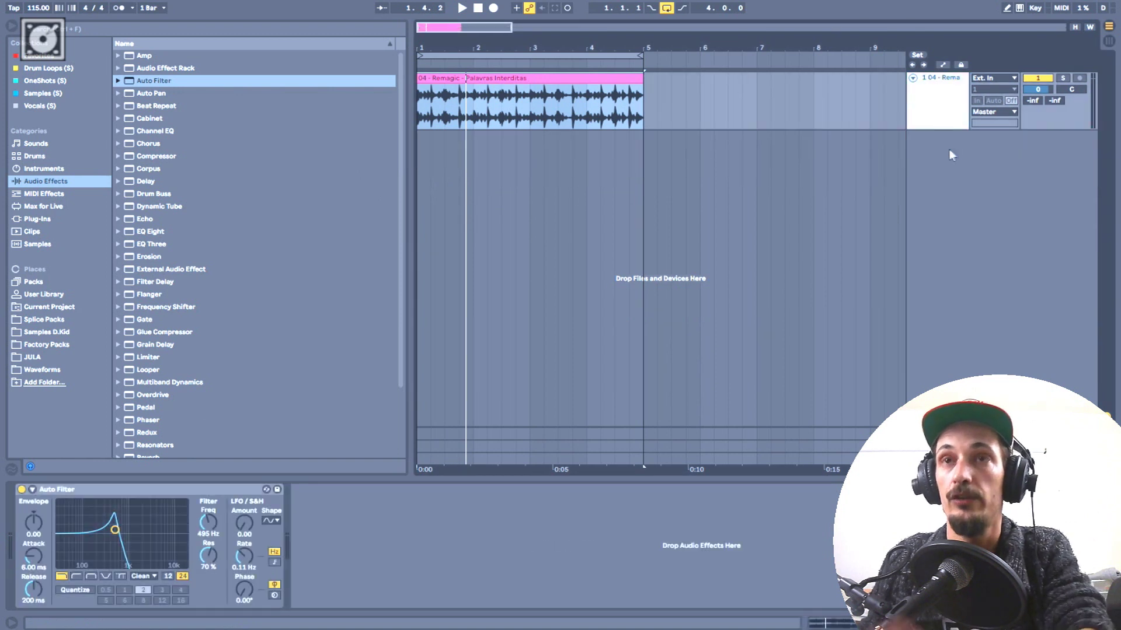
left_click(504, 81)
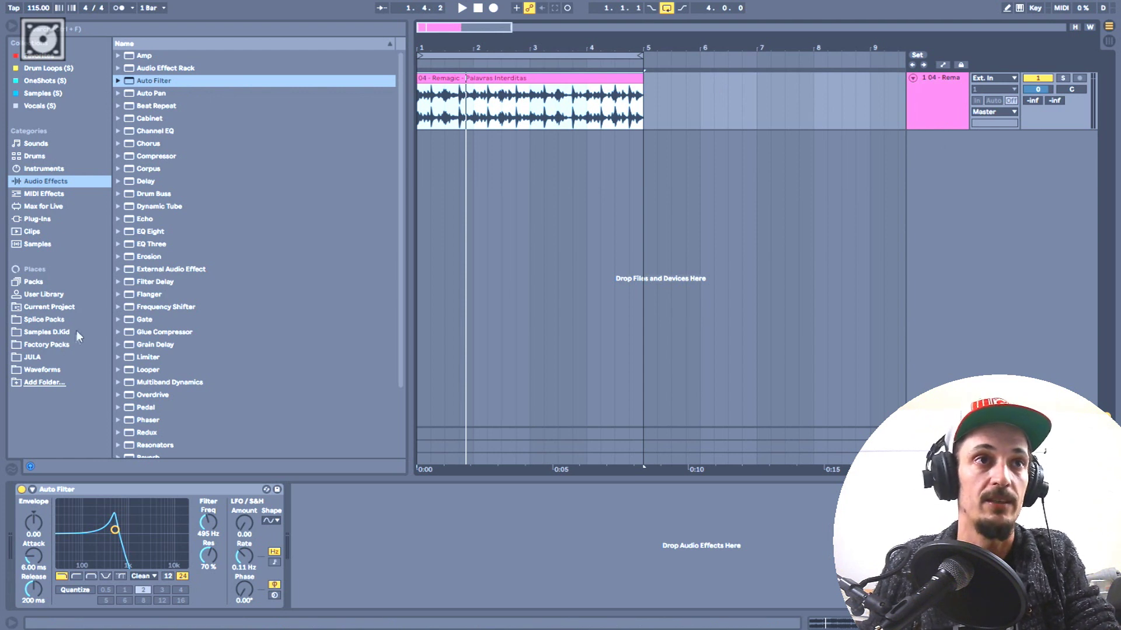
Search the Splice packs and the Drum Loops collection for kicks, and look through the ArtyTorrent pack's drum and kick loop folders.
left_click(56, 321)
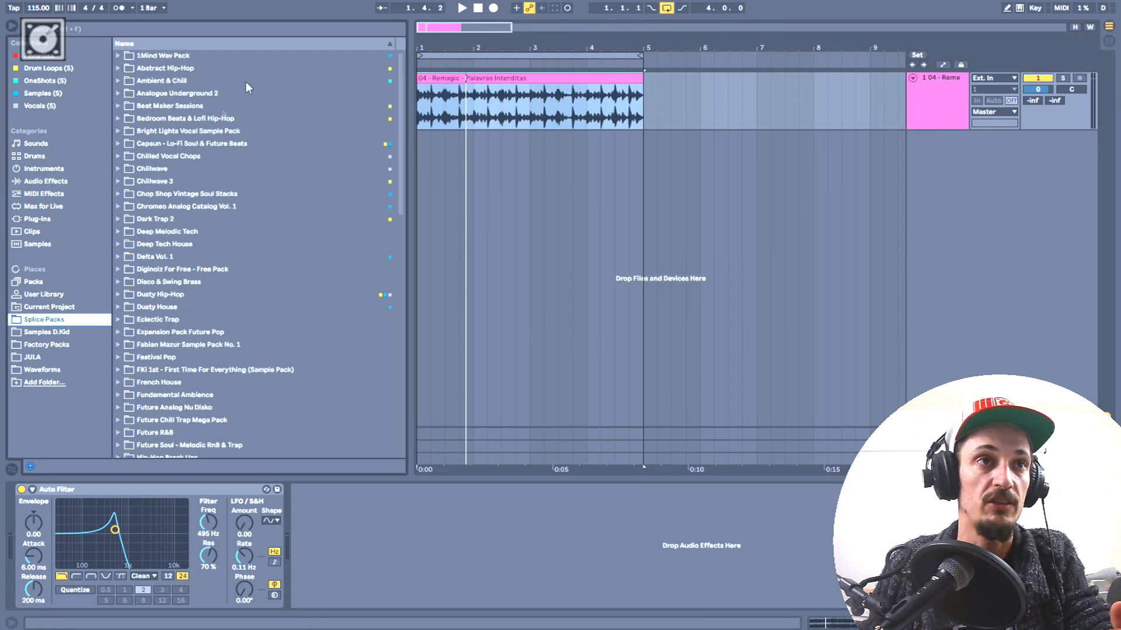
left_click(116, 33)
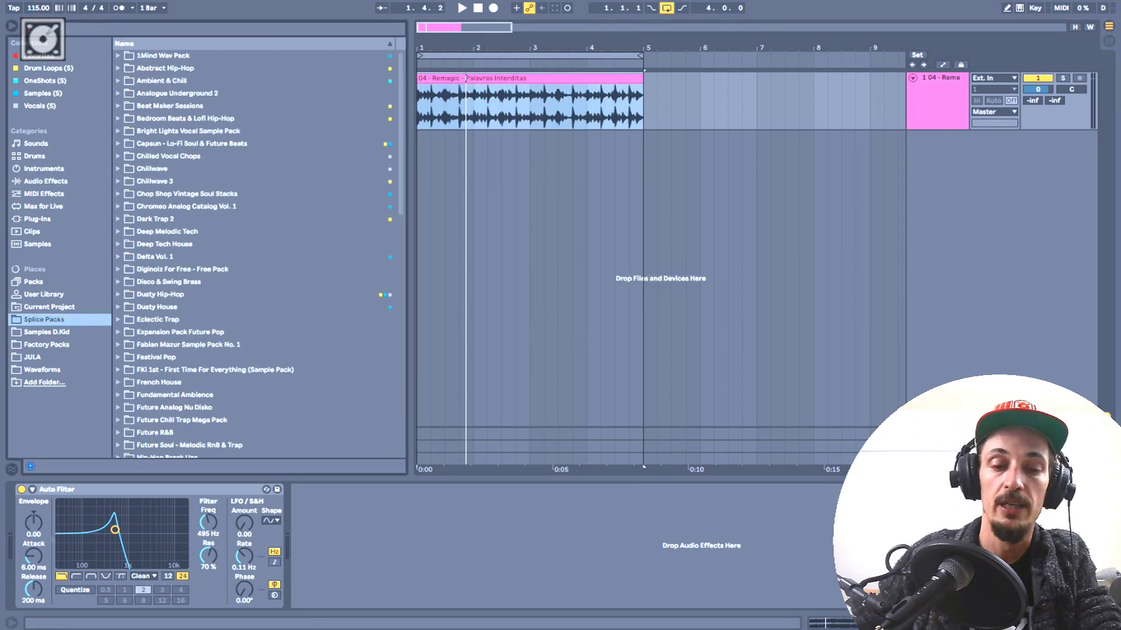
type("pad")
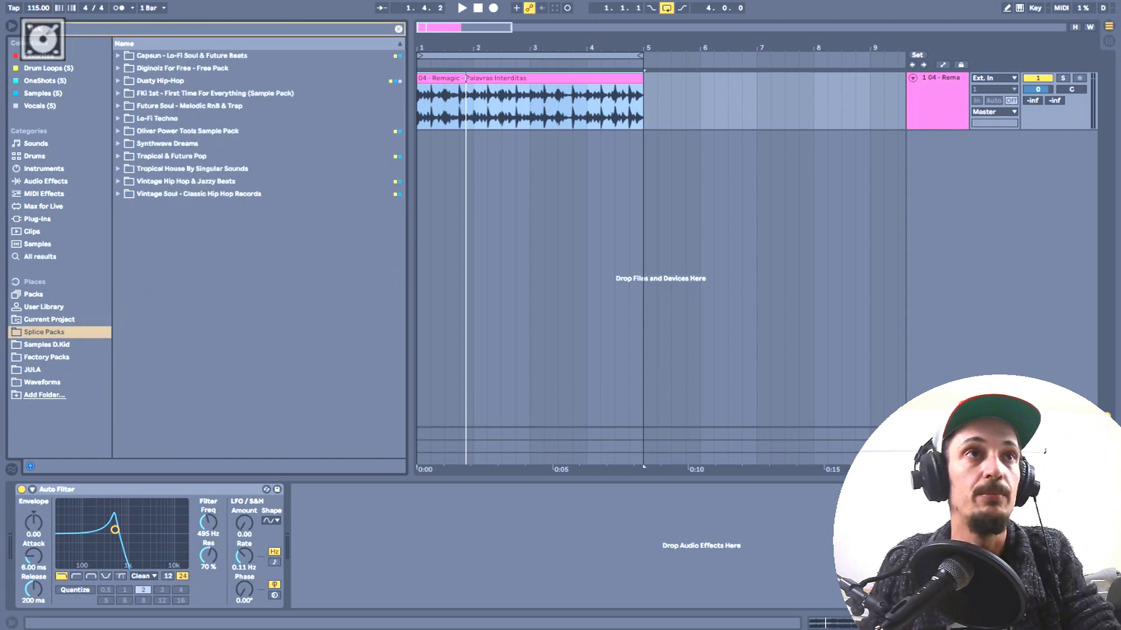
left_click(48, 67)
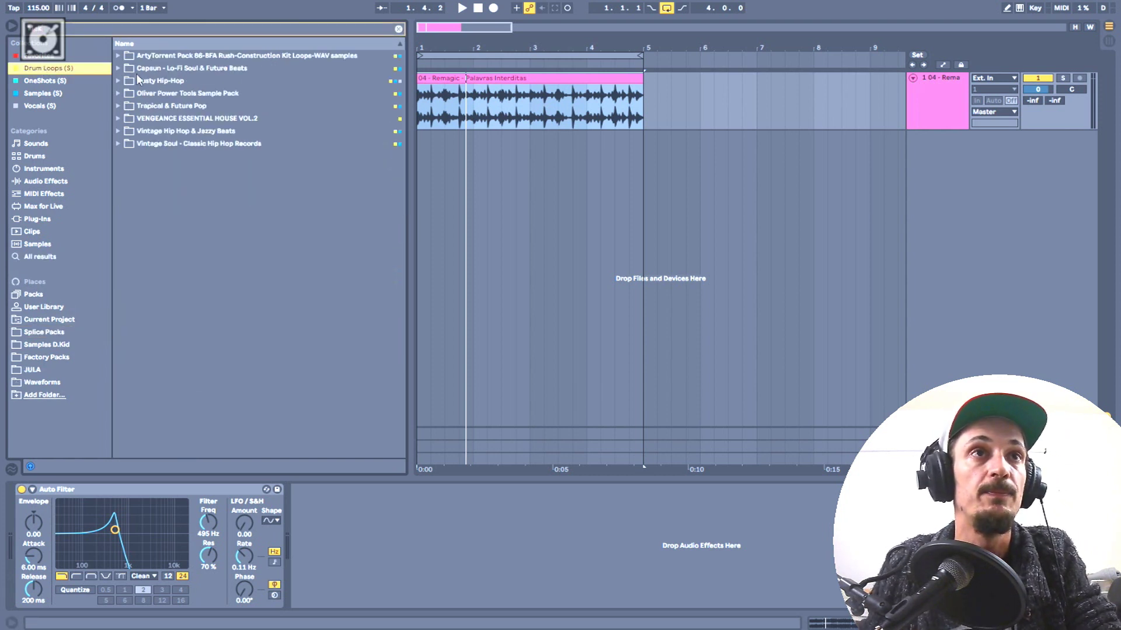
left_click(118, 56)
left_click(128, 69)
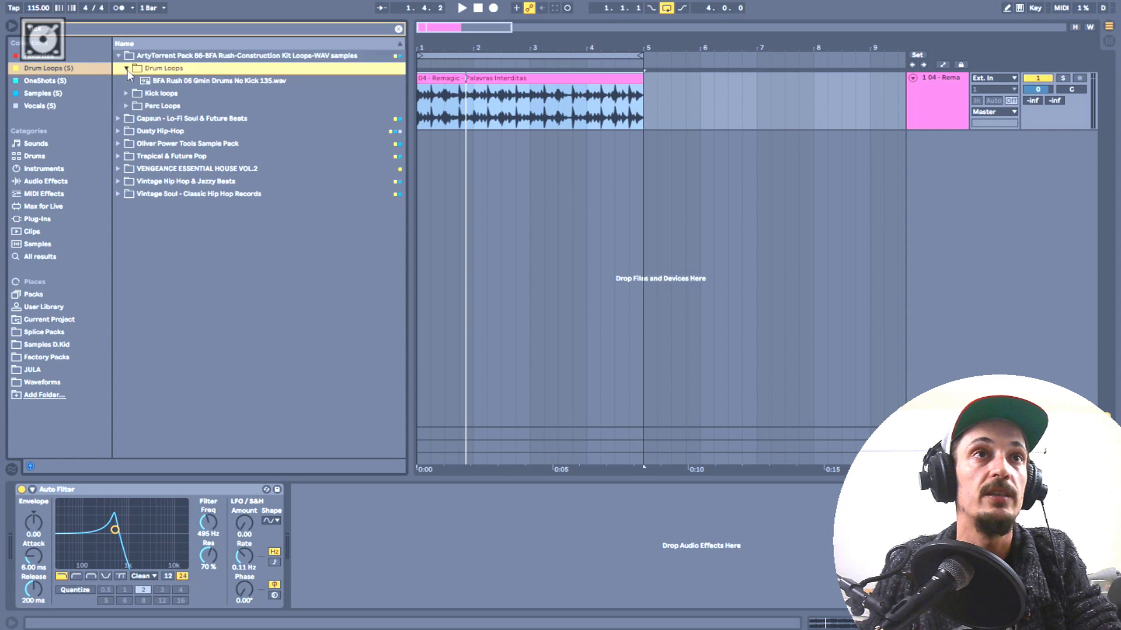
left_click(126, 81)
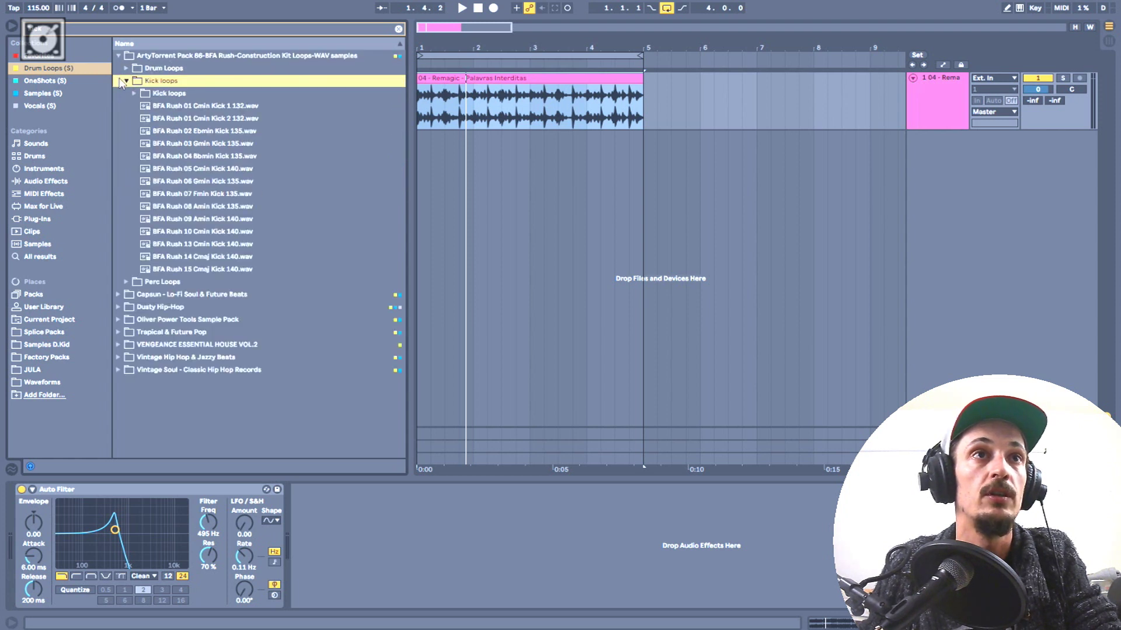
left_click(126, 80)
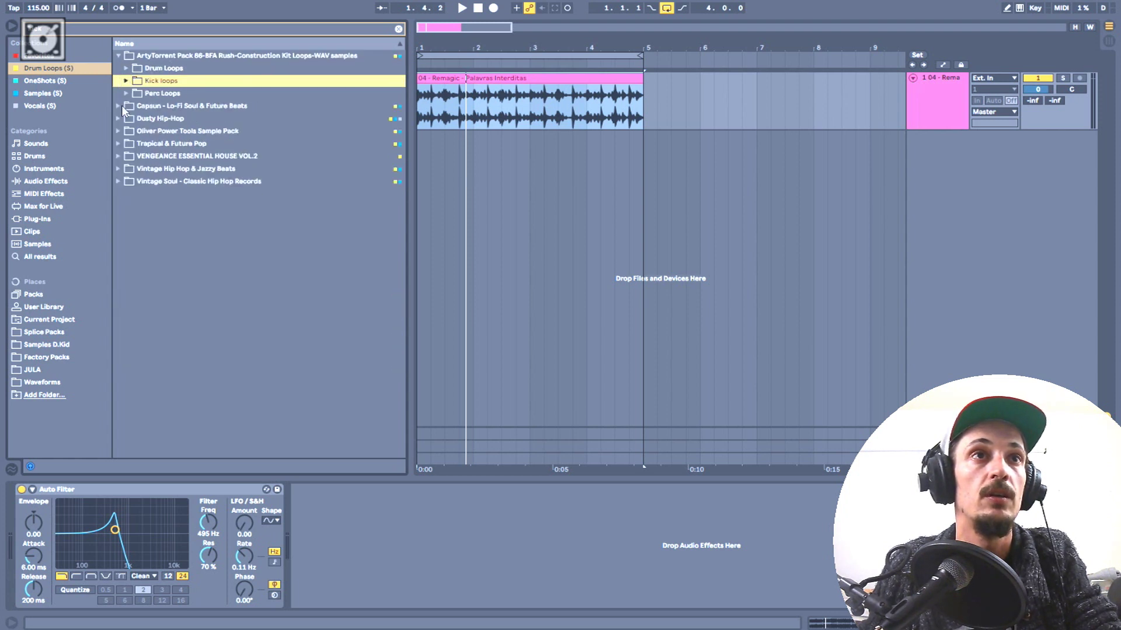
Browse the matching subfolders of the Dusty Hip-Hop pack and the Oliver Power Tools Sample Pack.
left_click(118, 118)
left_click(126, 93)
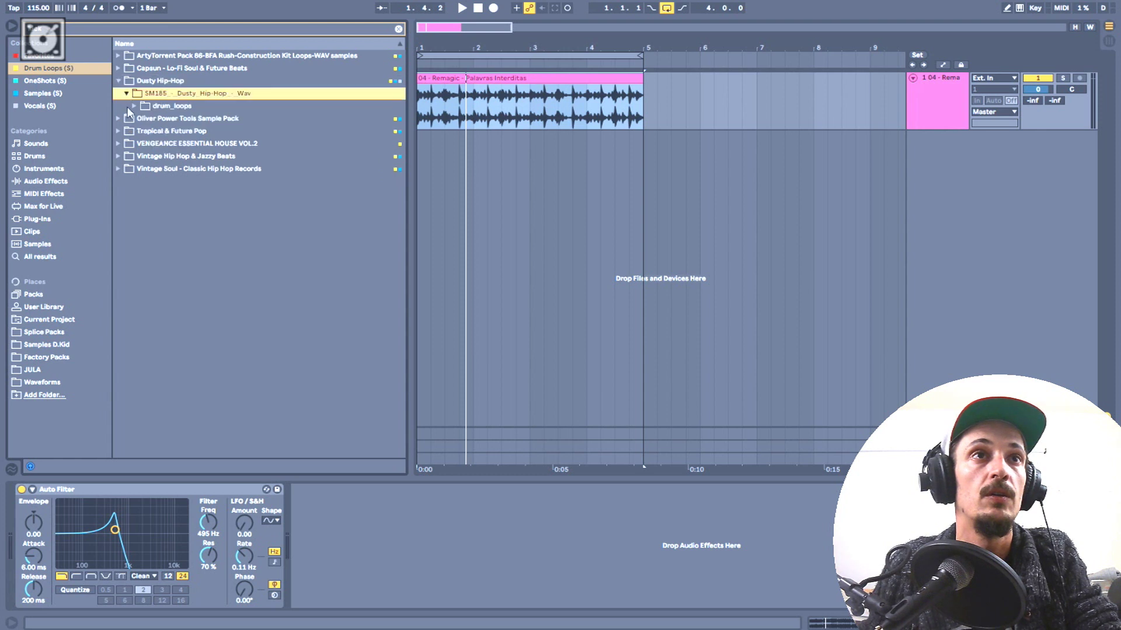
left_click(117, 118)
left_click(130, 111)
left_click(130, 118)
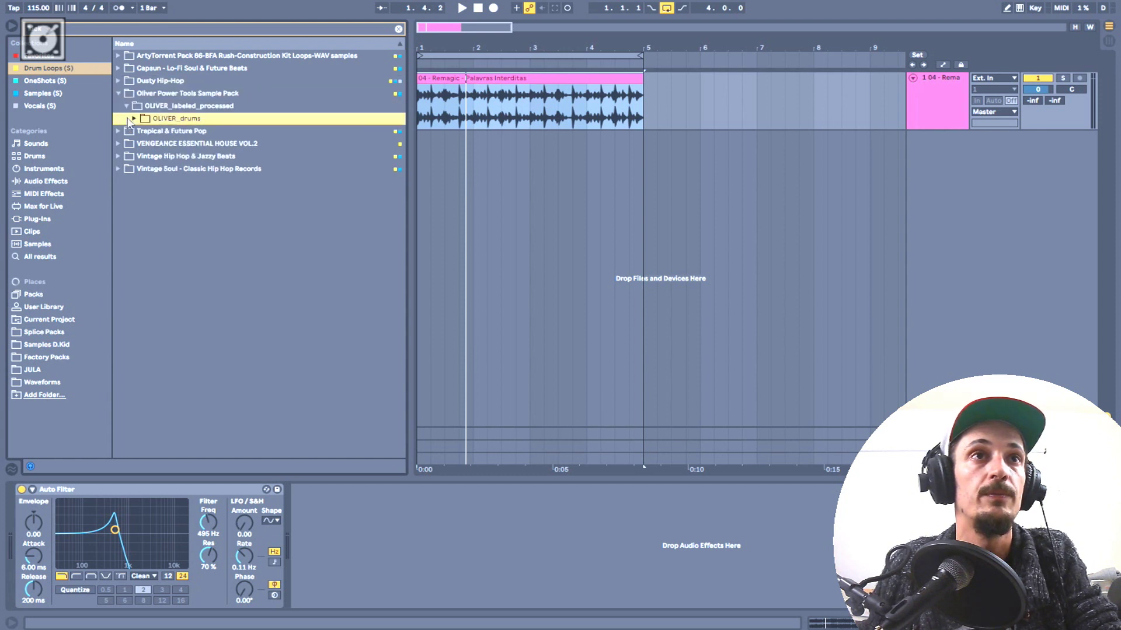
left_click(134, 119)
left_click(143, 131)
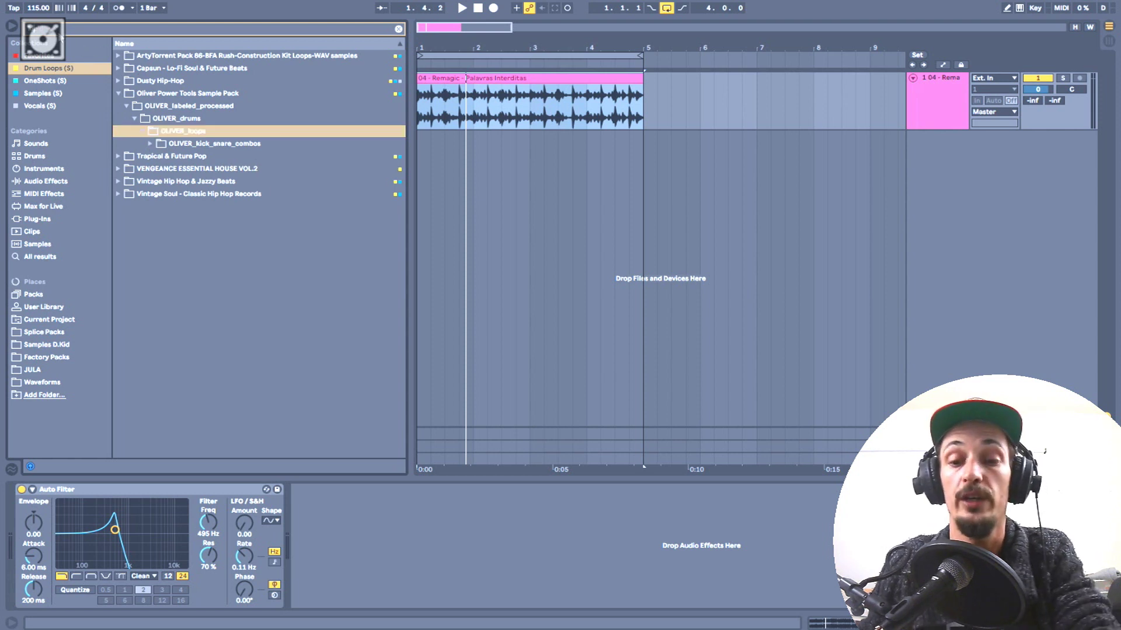
Run a new drum sample search and open the Drum_Hits one-shots folder of the Vintage Hip Hop & Jazzy Beats pack.
key("Escape")
key("ctrl+f")
type("snare")
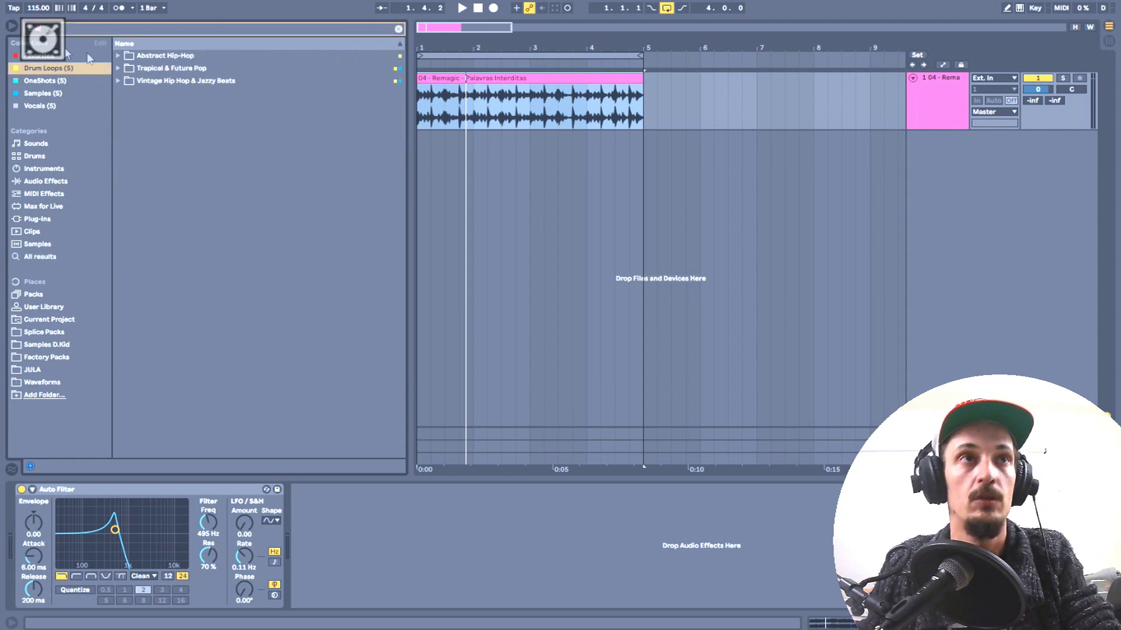
left_click(118, 55)
left_click(118, 55)
left_click(118, 81)
left_click(128, 96)
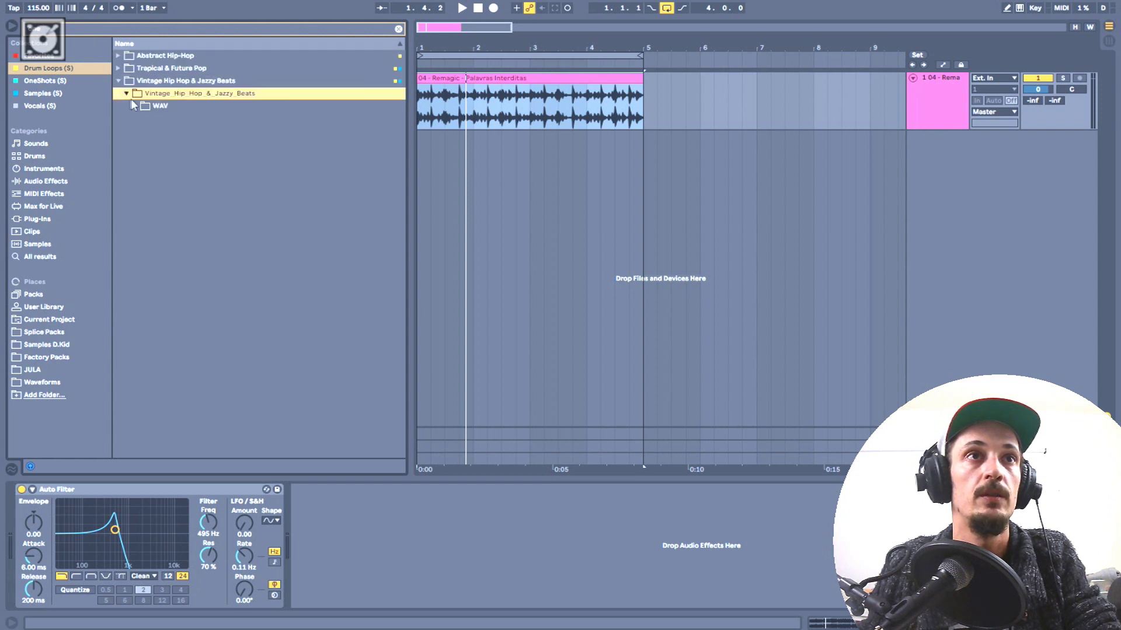
left_click(135, 105)
left_click(142, 119)
left_click(151, 131)
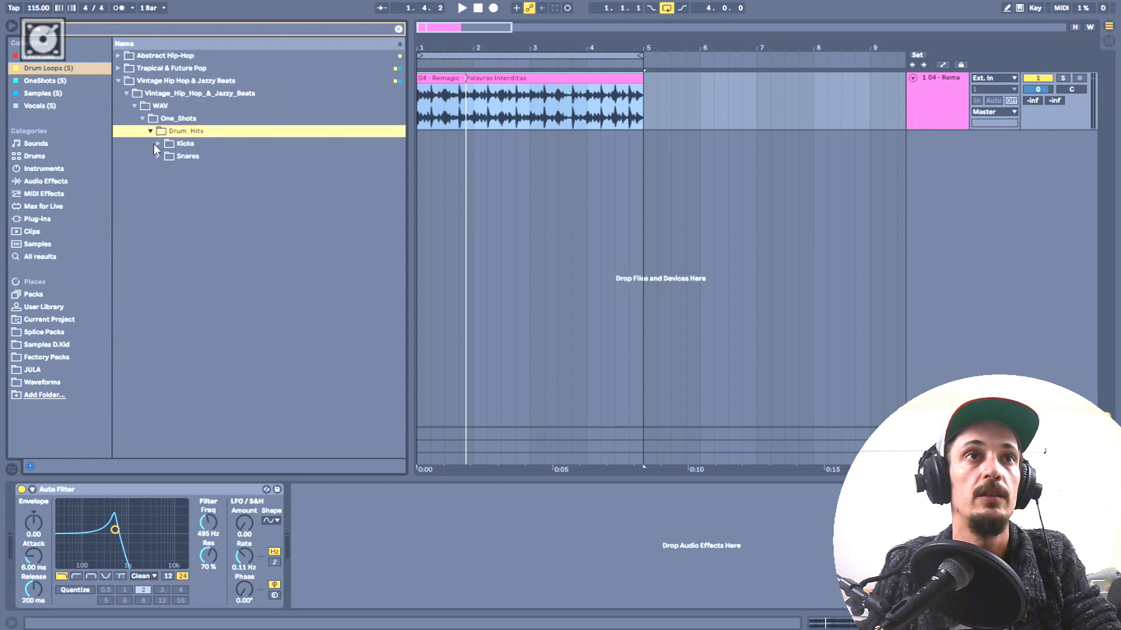
Open the Kicks folder and audition the LSVHHJB kick samples 04, 08 and 11.
left_click(157, 143)
left_click(201, 156)
left_click(207, 169)
left_click(213, 181)
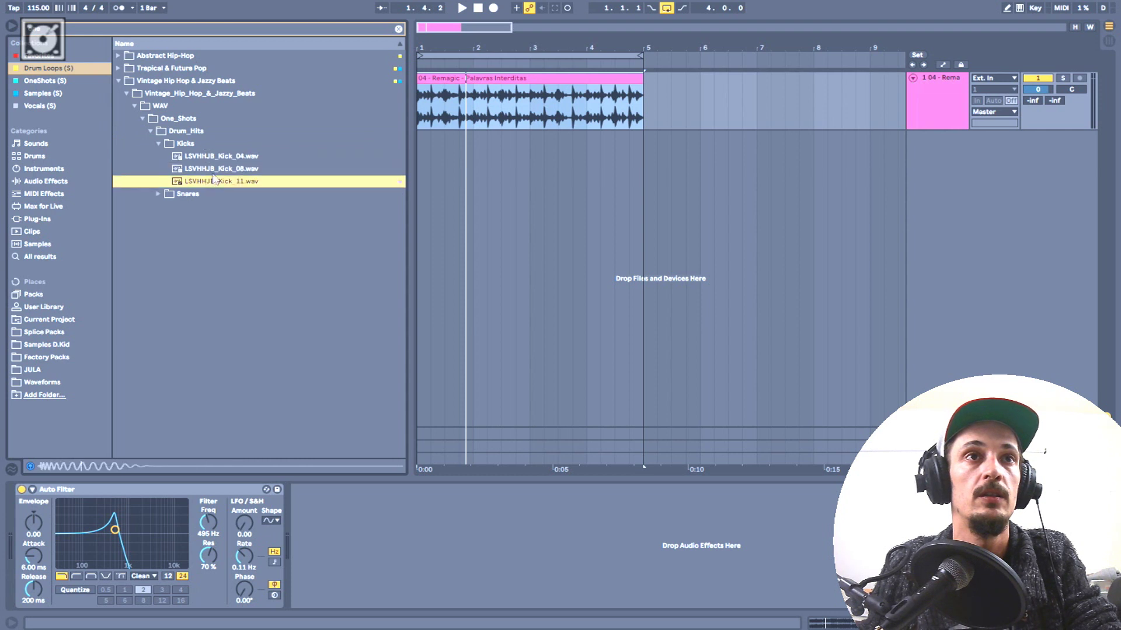
left_click(215, 171)
left_click(213, 179)
left_click(214, 170)
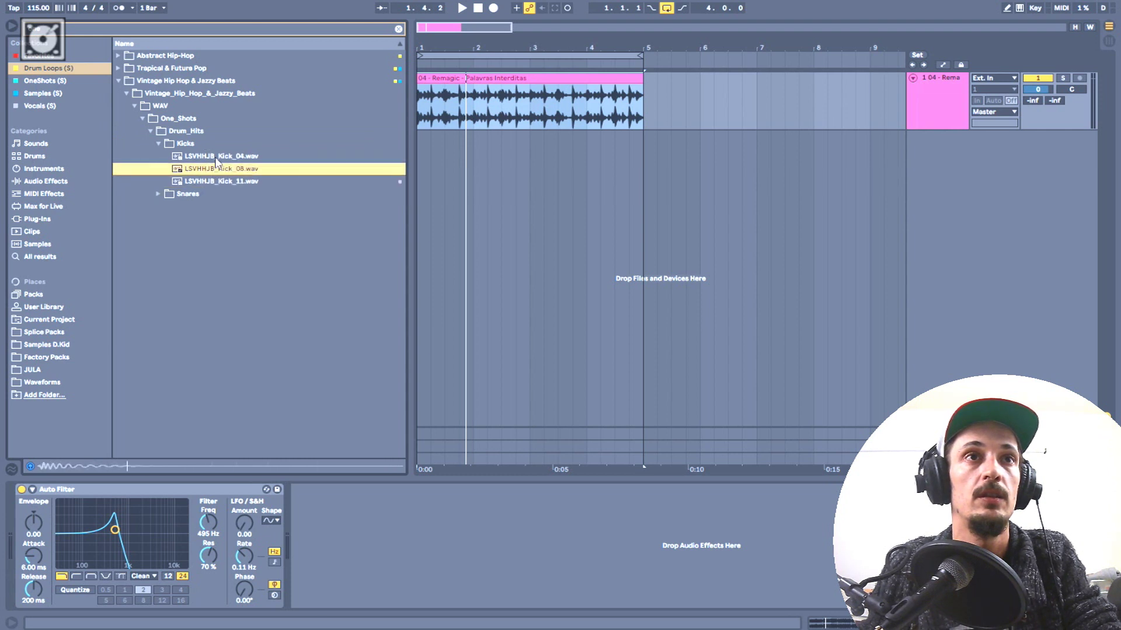
left_click(215, 157)
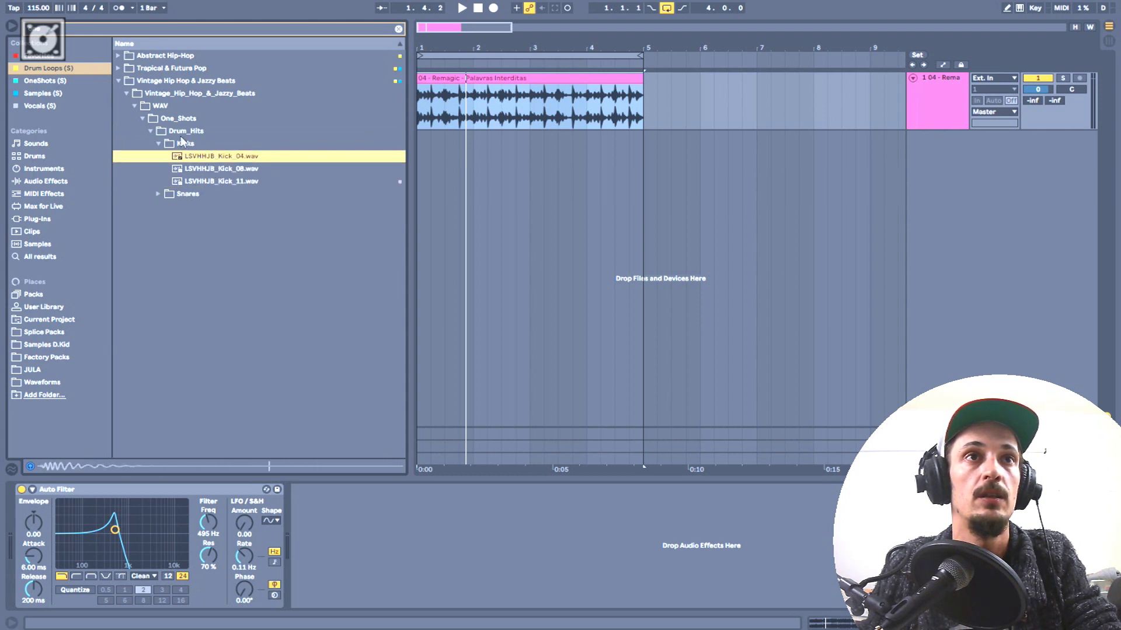
Clear the search, audition the first BFA Rush kick loops in the ArtyTorrent pack, and collapse its folders.
left_click(397, 29)
left_click(169, 68)
left_click(118, 68)
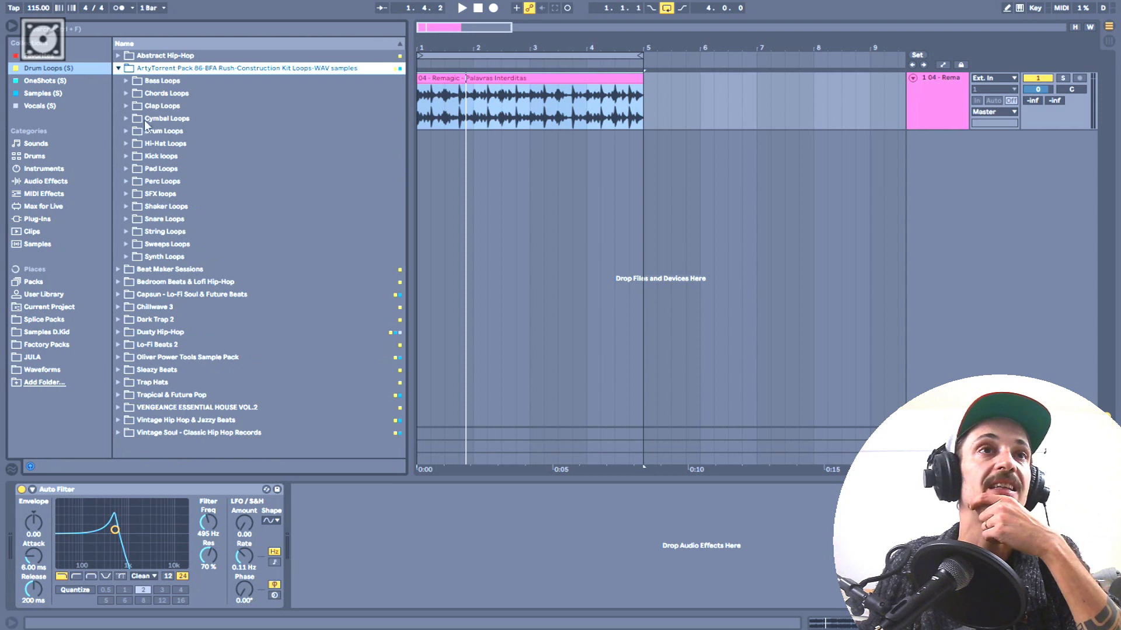
left_click(130, 154)
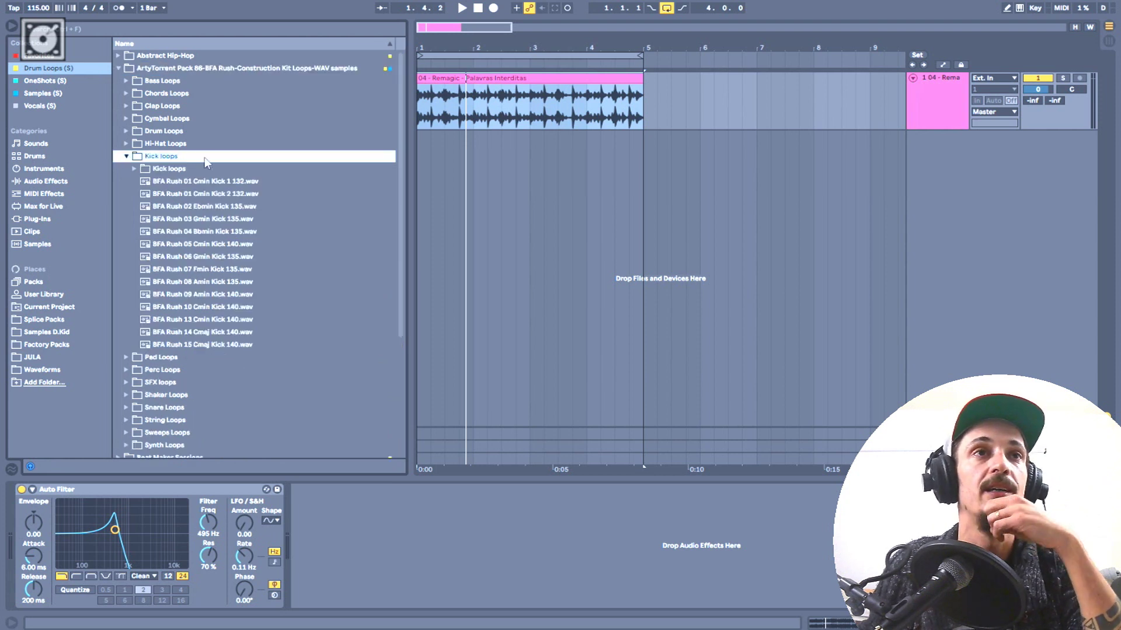
left_click(226, 173)
left_click(201, 180)
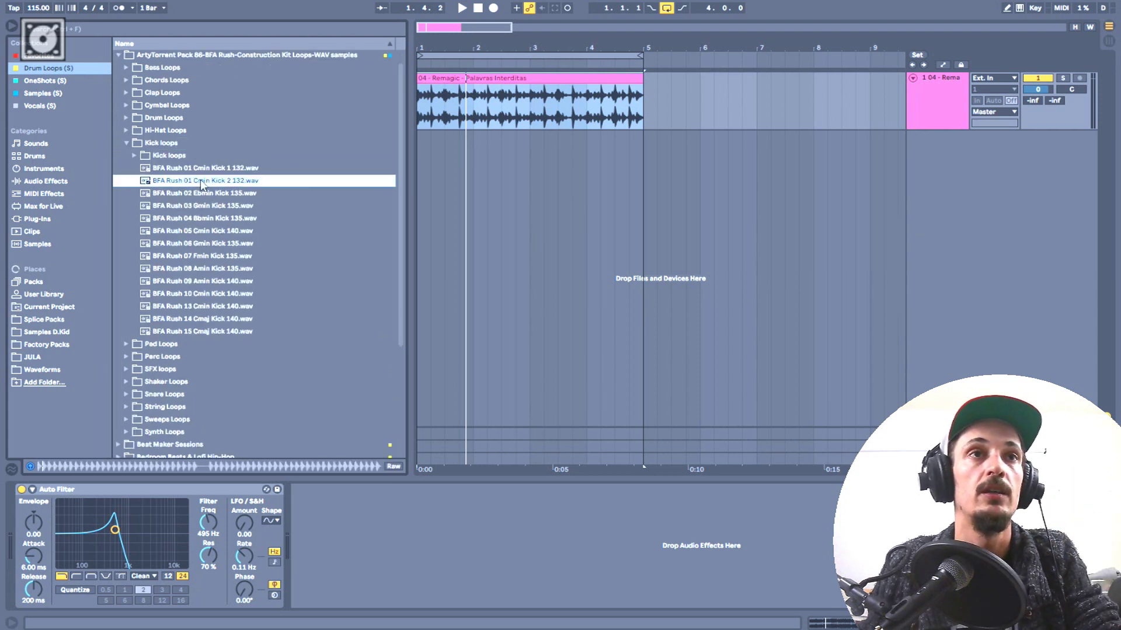
left_click(194, 196)
left_click(194, 204)
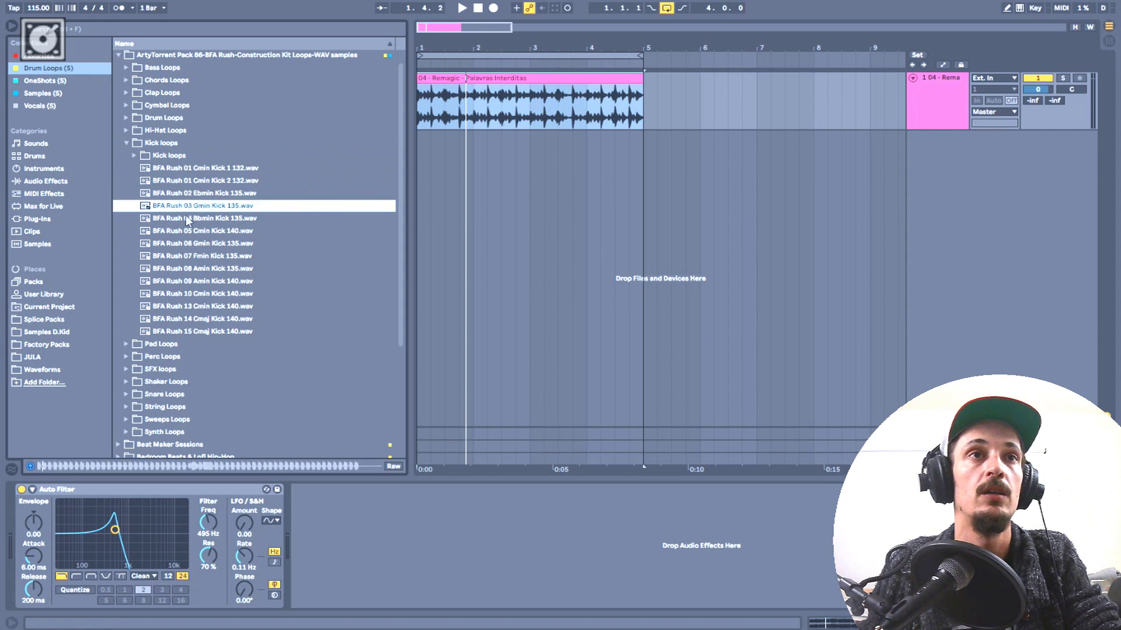
left_click(185, 216)
left_click(131, 143)
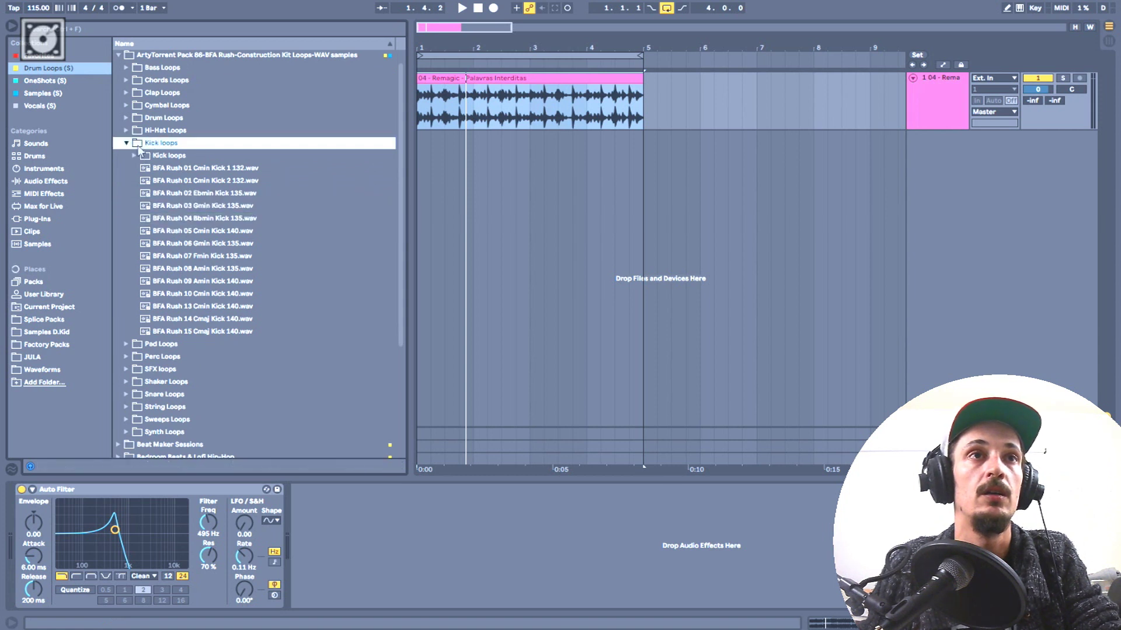
left_click(126, 143)
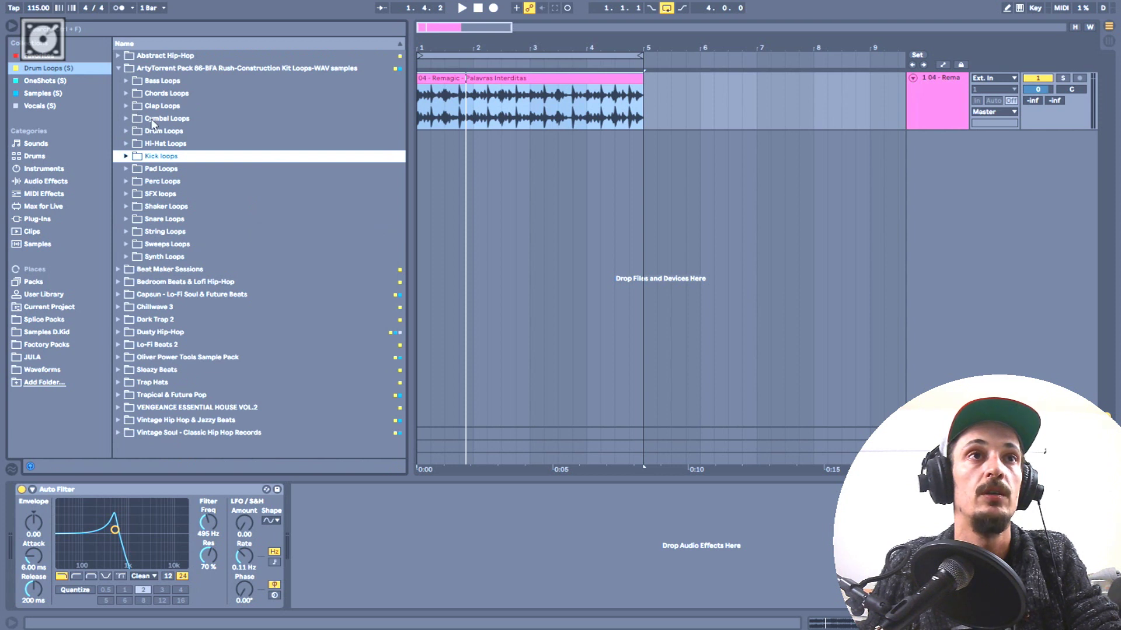
left_click(118, 68)
left_click(118, 68)
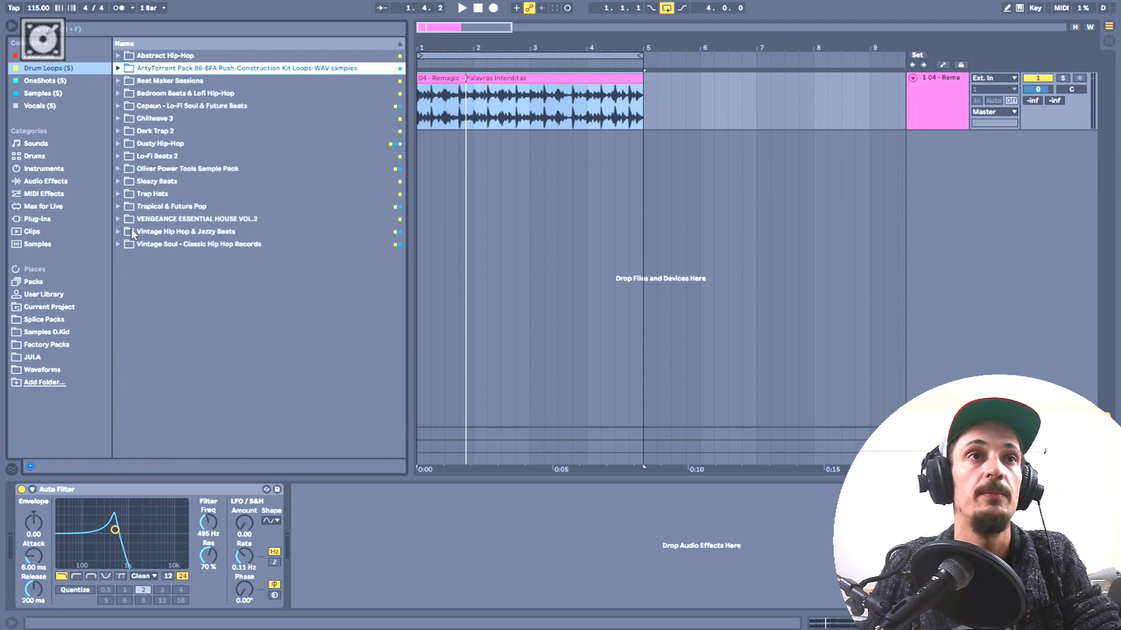
Open the VEH2 Hard Kicks folder within the VENGEANCE ESSENTIAL HOUSE VOL.2 kicks.
left_click(120, 219)
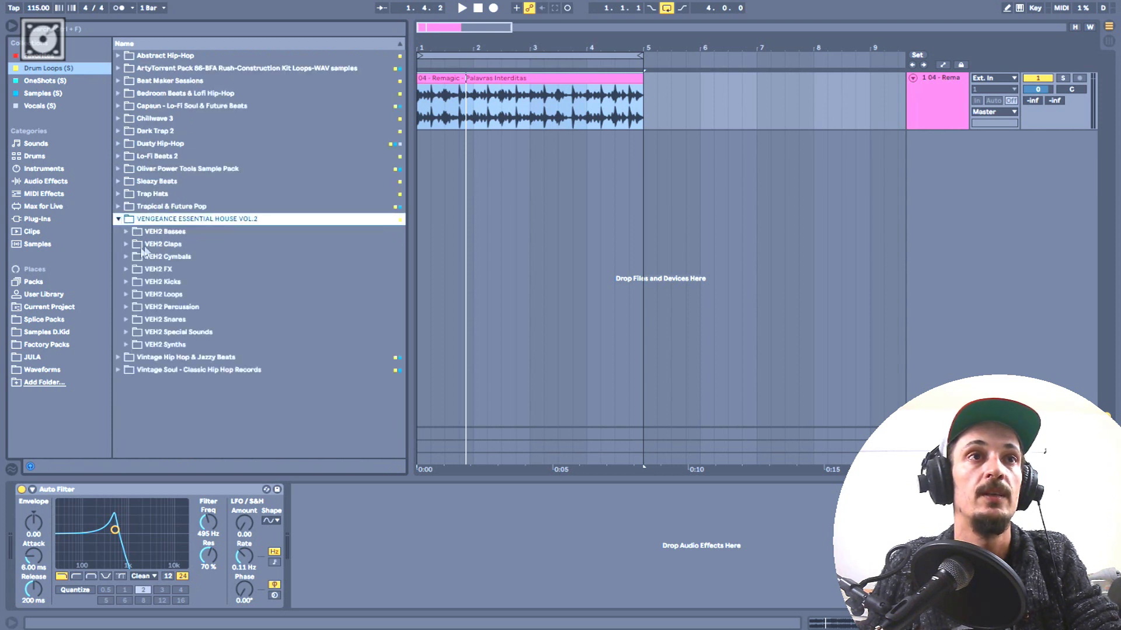
left_click(127, 282)
left_click(134, 307)
scroll(199, 280, "down", 3)
Audition VEH2 Hard Kicks samples 001 to 005, comparing them repeatedly, and select 003.
left_click(204, 242)
left_click(205, 252)
left_click(205, 244)
left_click(204, 254)
left_click(207, 243)
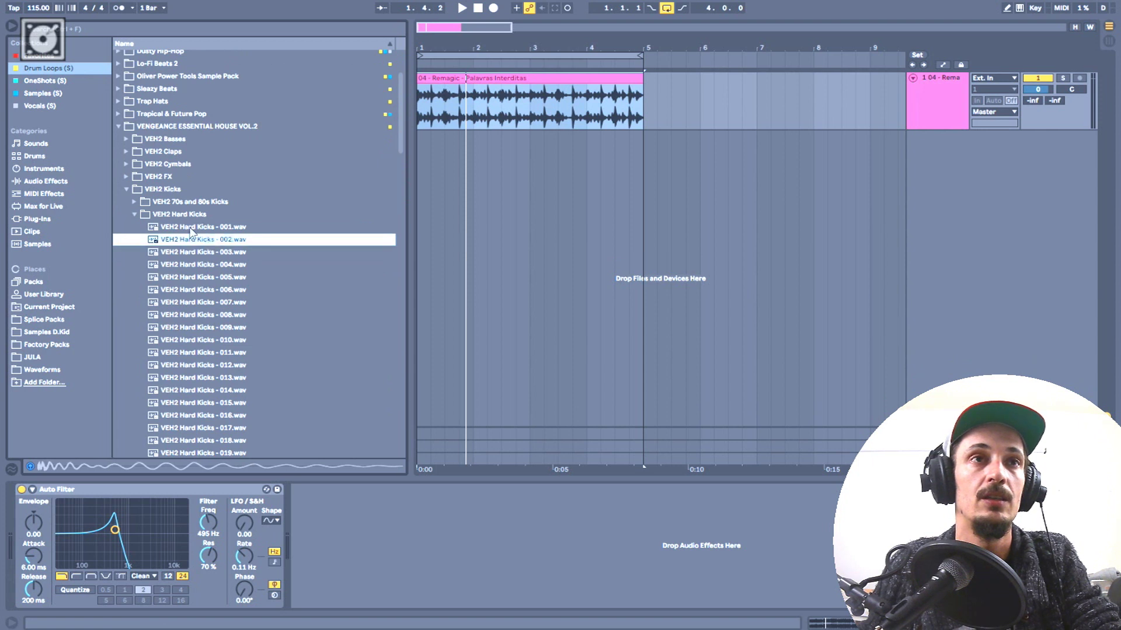
left_click(192, 228)
left_click(190, 252)
left_click(188, 266)
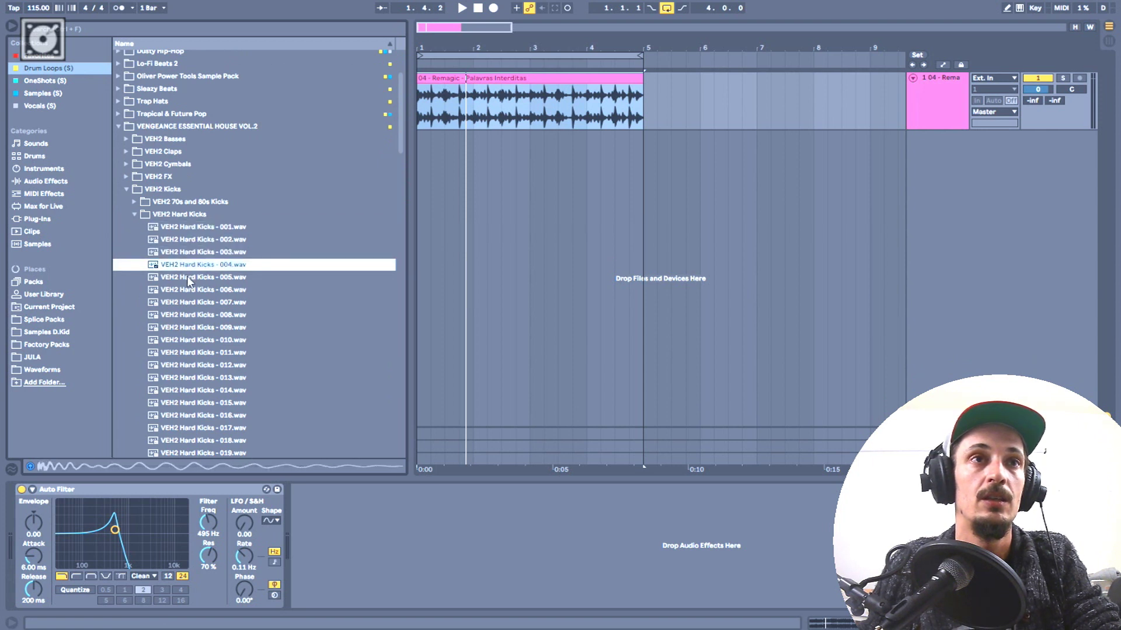
left_click(187, 279)
left_click(196, 265)
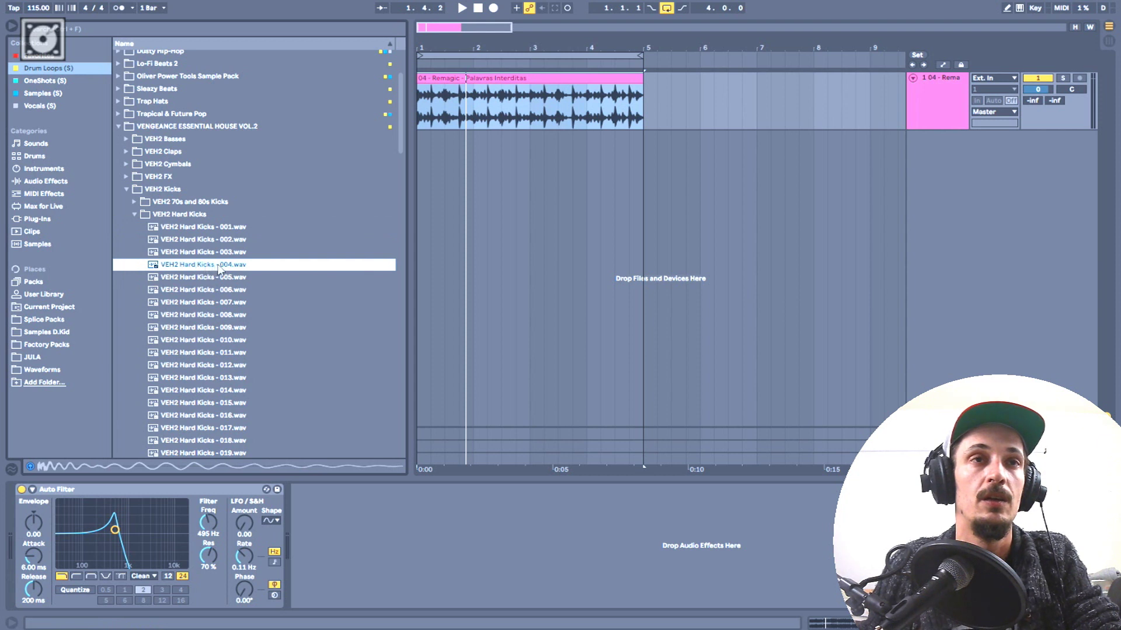
left_click(222, 256)
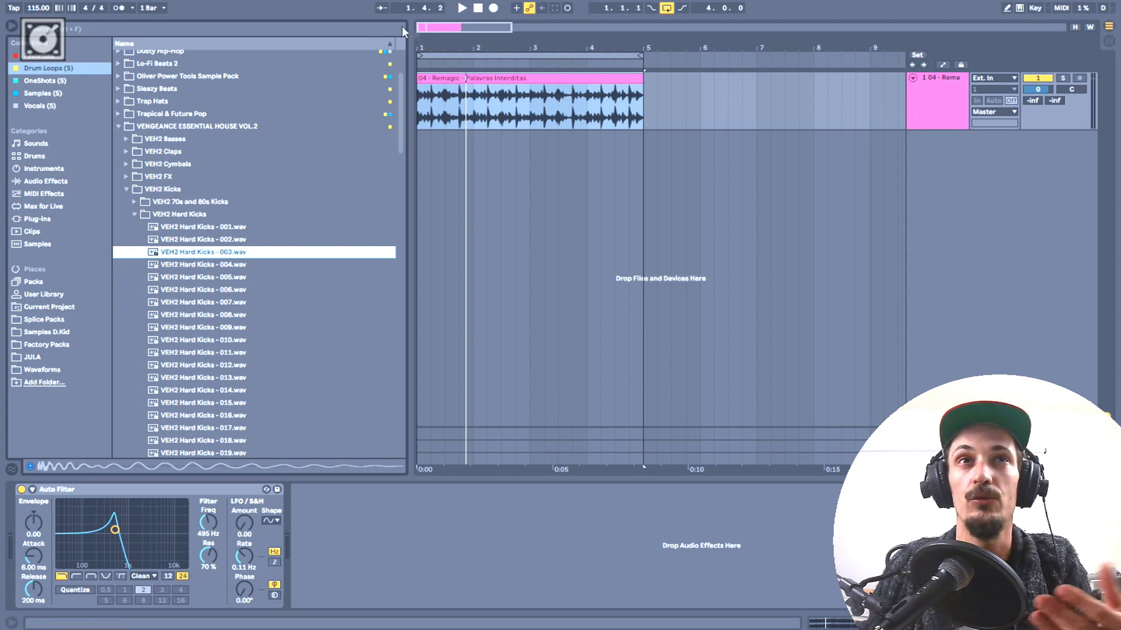
Place the VEH2 Hard Kicks 003 sample on a new audio track at the start of bar 1.
left_click_drag(499, 25, 453, 31)
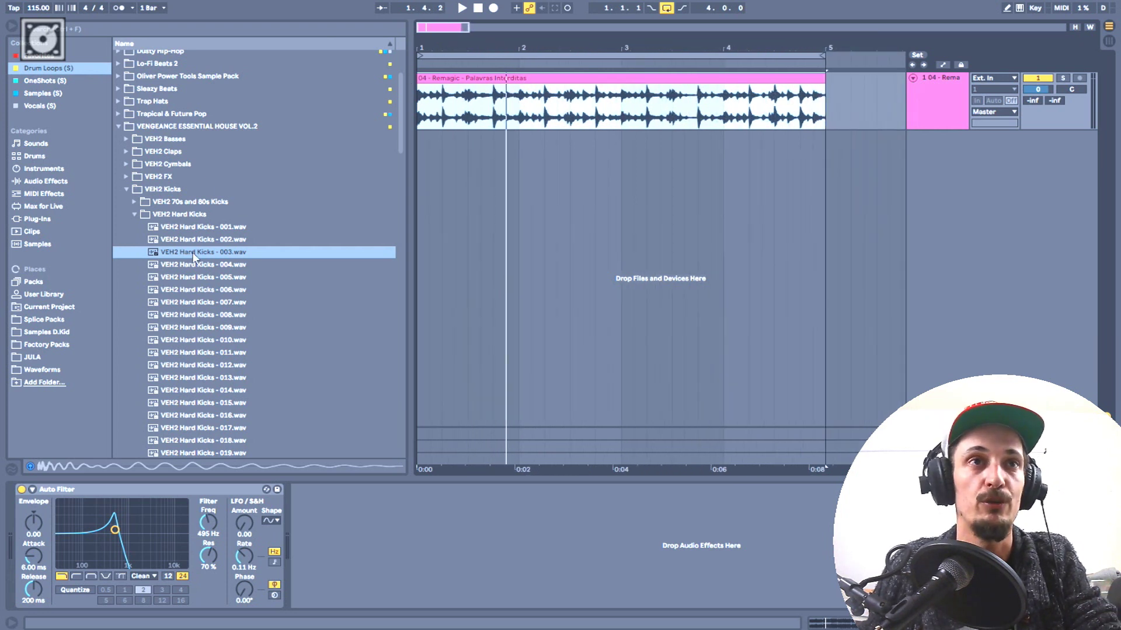
left_click_drag(194, 258, 322, 202)
left_click_drag(413, 143, 422, 140)
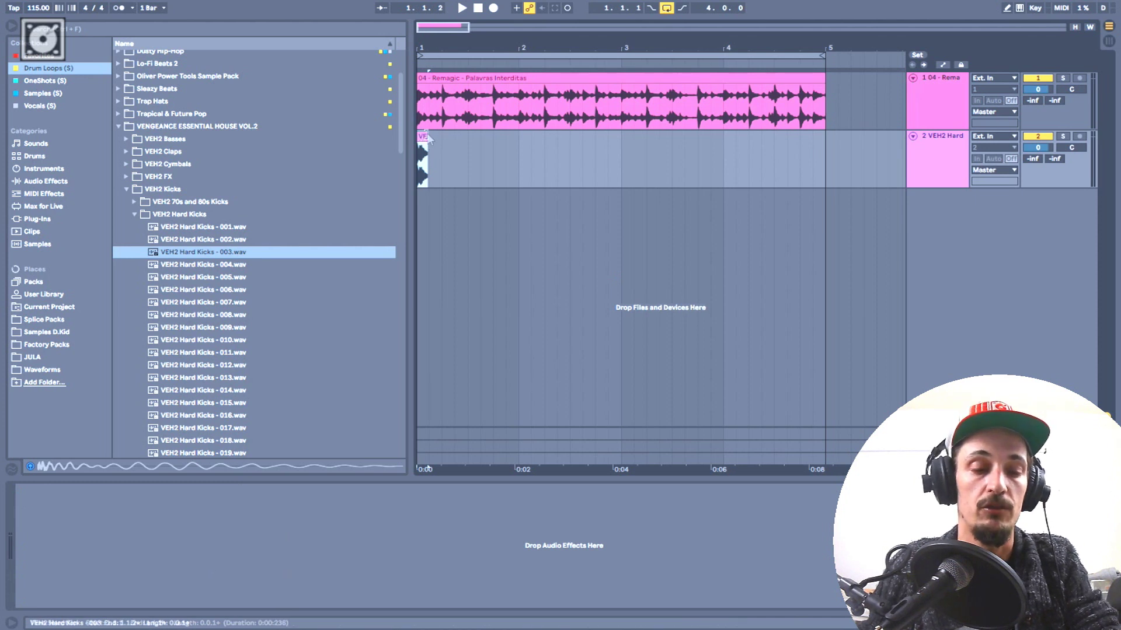
left_click(494, 142)
key("ctrl+v")
left_click(519, 141)
key("ctrl+v")
key("ctrl+z")
Duplicate the first bar of the kick track three times, putting a kick on the downbeat of bars 1 to 4.
left_click(429, 140)
key("ctrl+d")
key("ctrl+d")
key("ctrl+d")
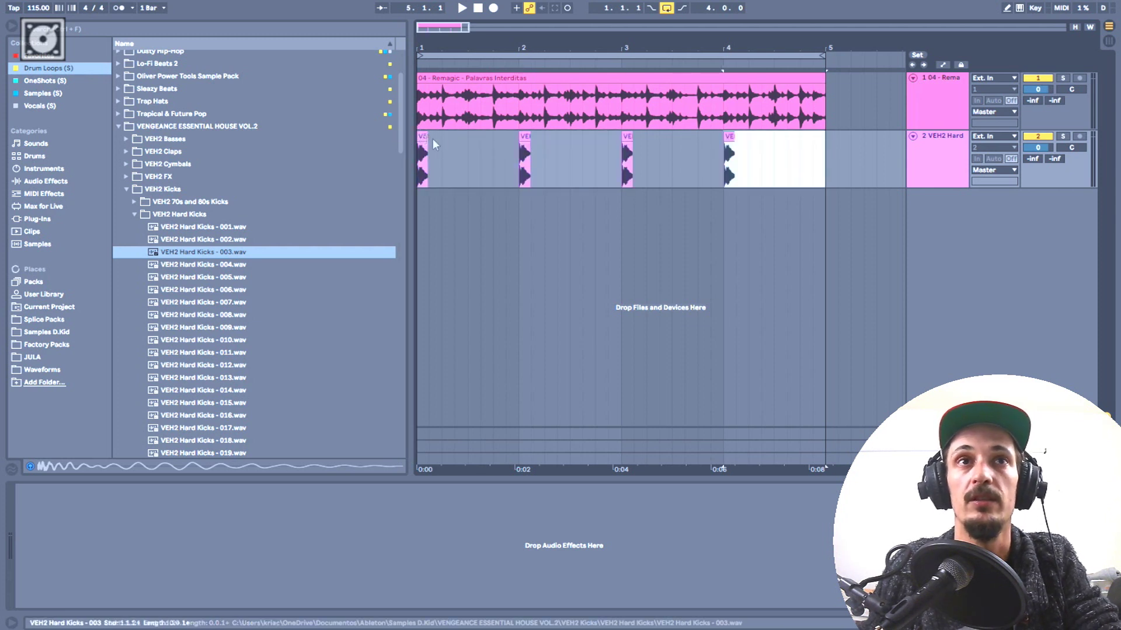
Duplicate the kick track's first half bar repeatedly to place a kick every two beats through bar 4.
left_click_drag(429, 135, 466, 138)
key("ctrl+d")
key("ctrl+d")
key("ctrl+d")
key("ctrl+d")
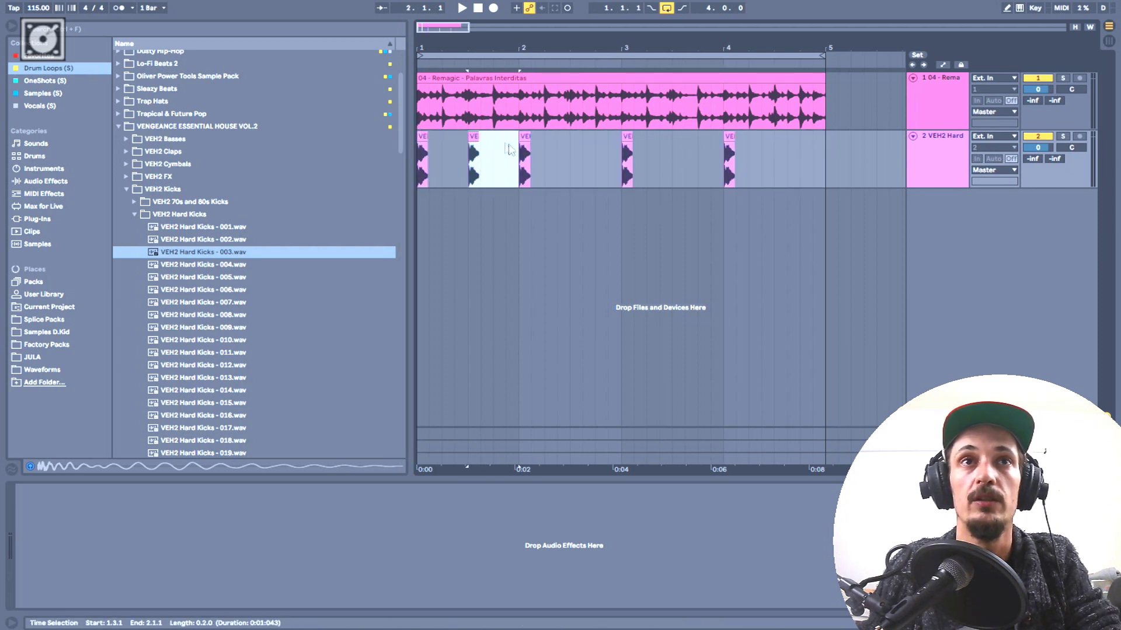
Duplicate the kick's first beat along the track to place a kick on every beat through bar 4.
left_click(429, 142)
key("space")
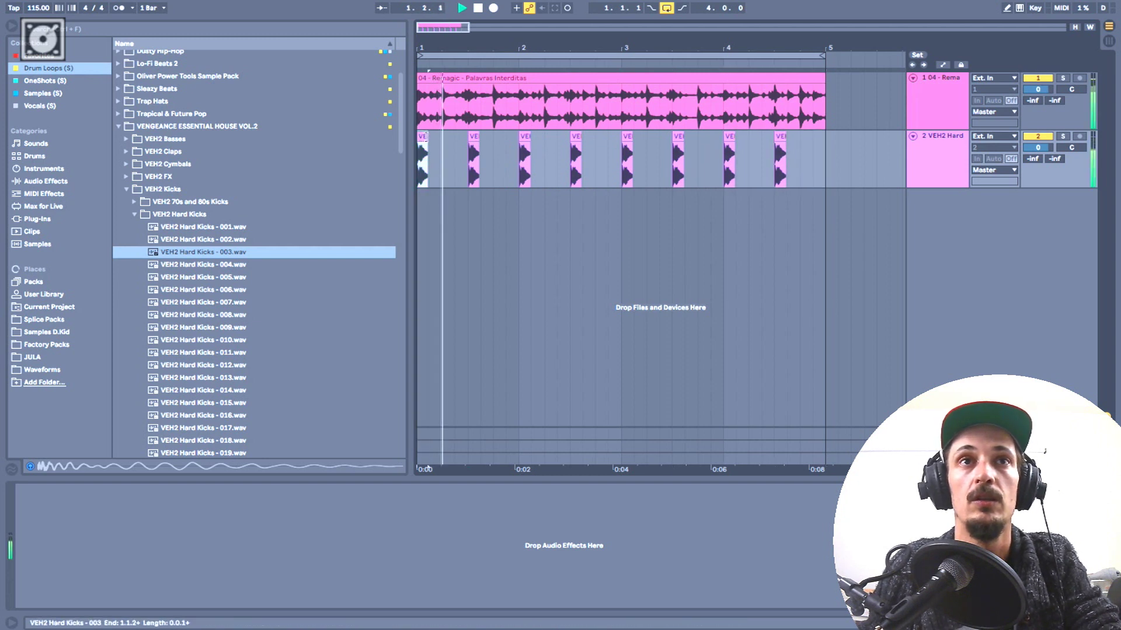
left_click(448, 146, "shift")
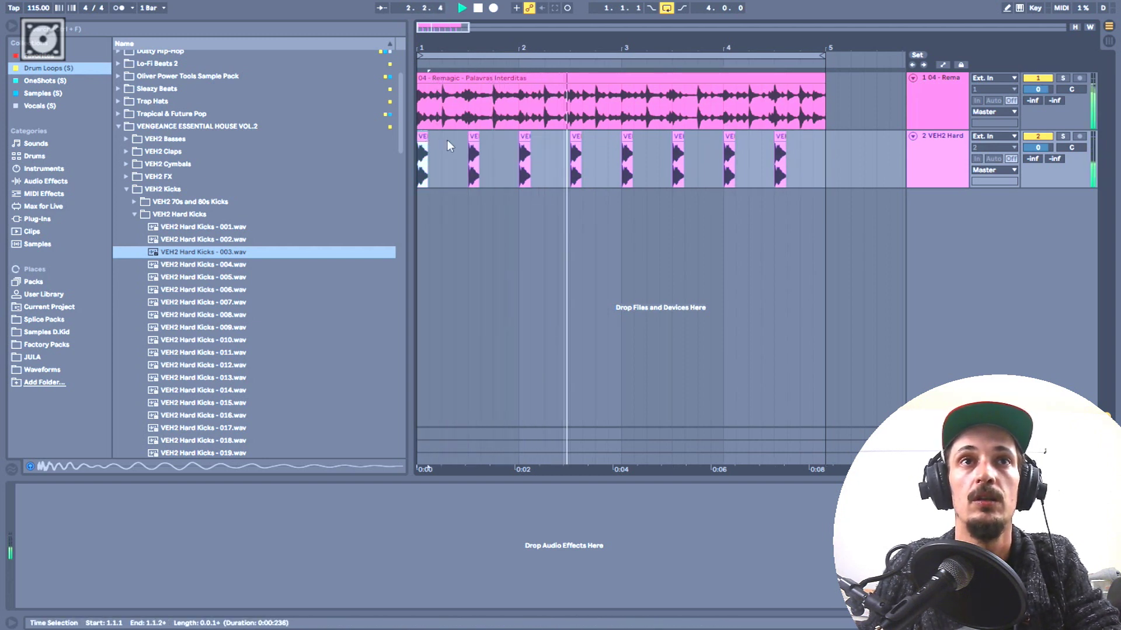
key("ctrl+d")
key("ctrl+d")
key("ctrl+d")
key("ctrl+d")
key("ctrl+d")
key("ctrl+d")
key("ctrl+d")
key("ctrl+d")
key("ctrl+d")
key("ctrl+d")
key("ctrl+d")
key("ctrl+d")
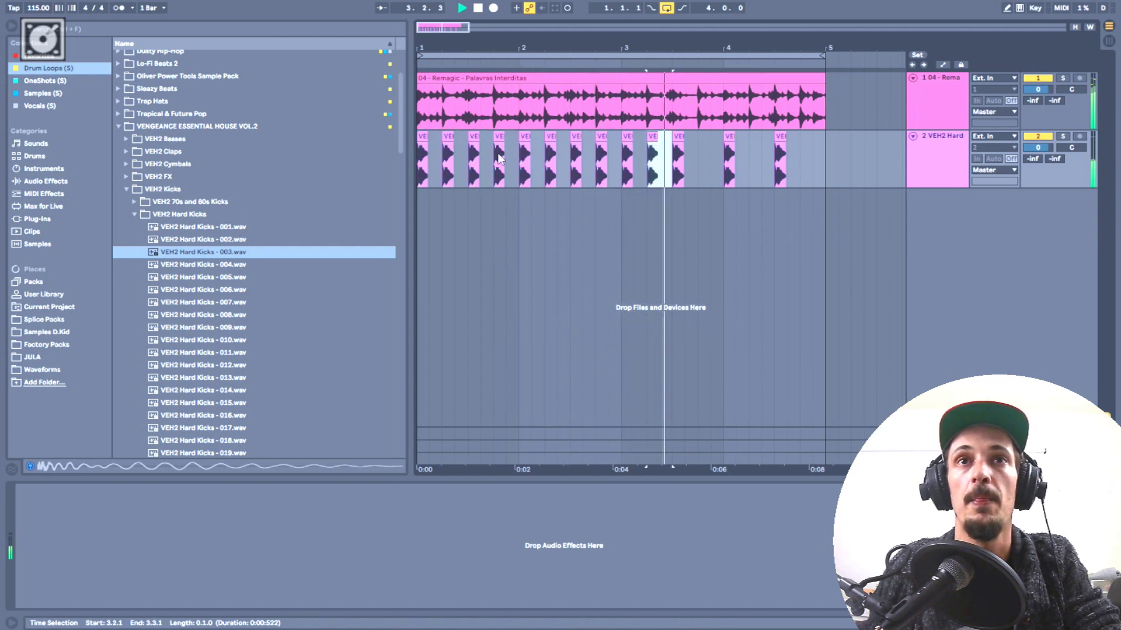
key("ctrl+d")
key("ctrl+d")
key("ctrl+d")
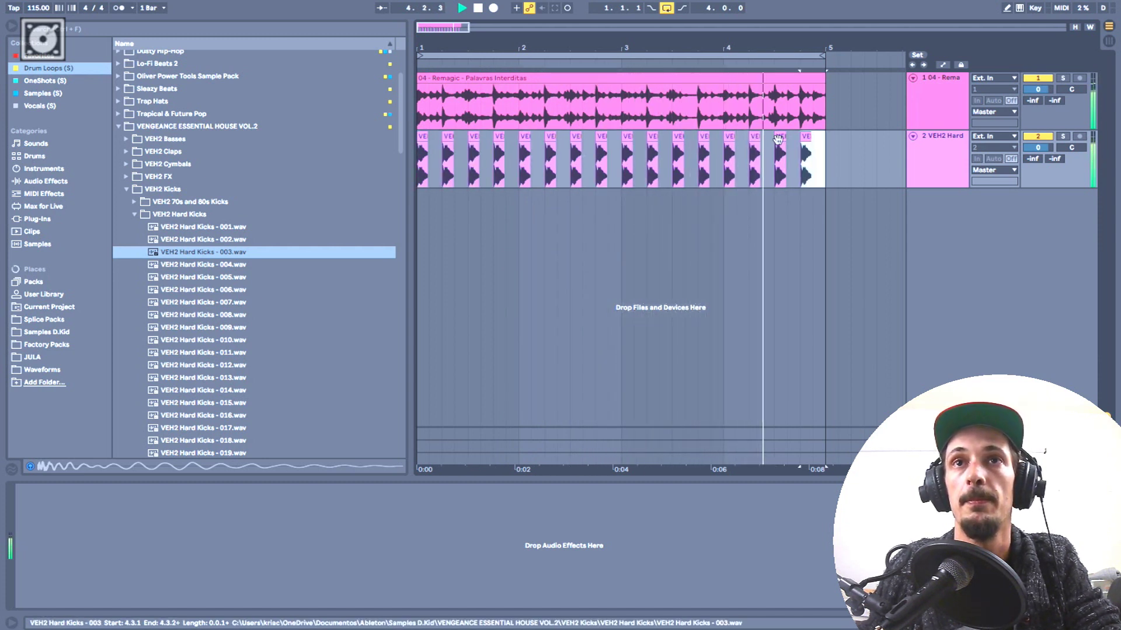
Try to fill the last half bar of the kick track with back-to-back kick copies.
key("ctrl+d")
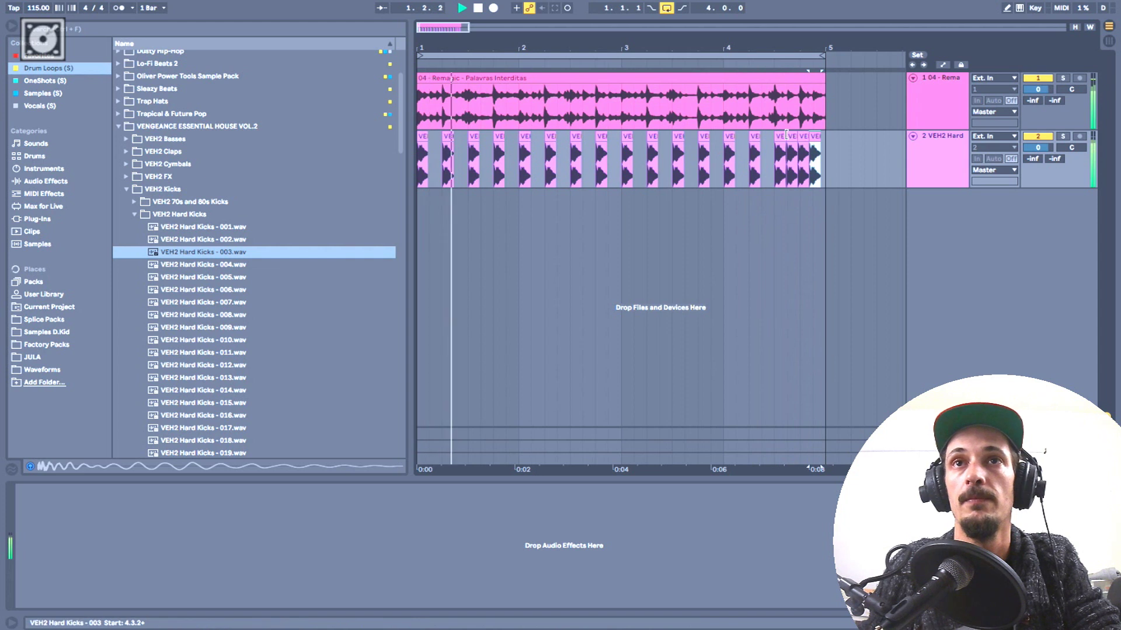
left_click_drag(432, 24, 675, 130)
left_click(679, 136)
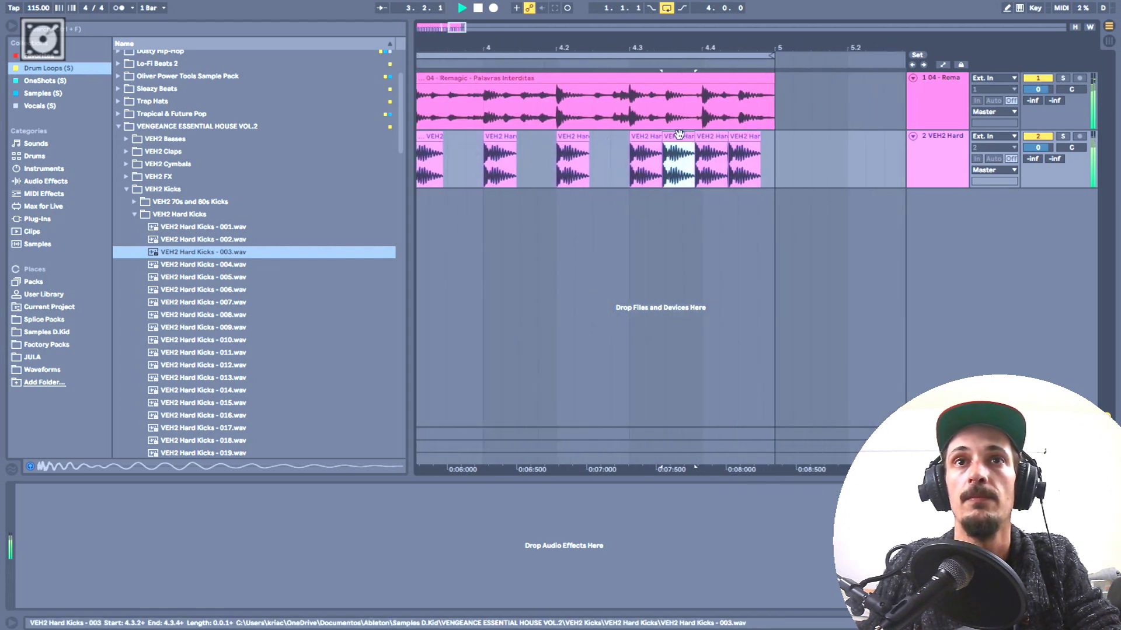
left_click_drag(680, 134, 696, 139)
left_click(716, 142)
key("ctrl+z")
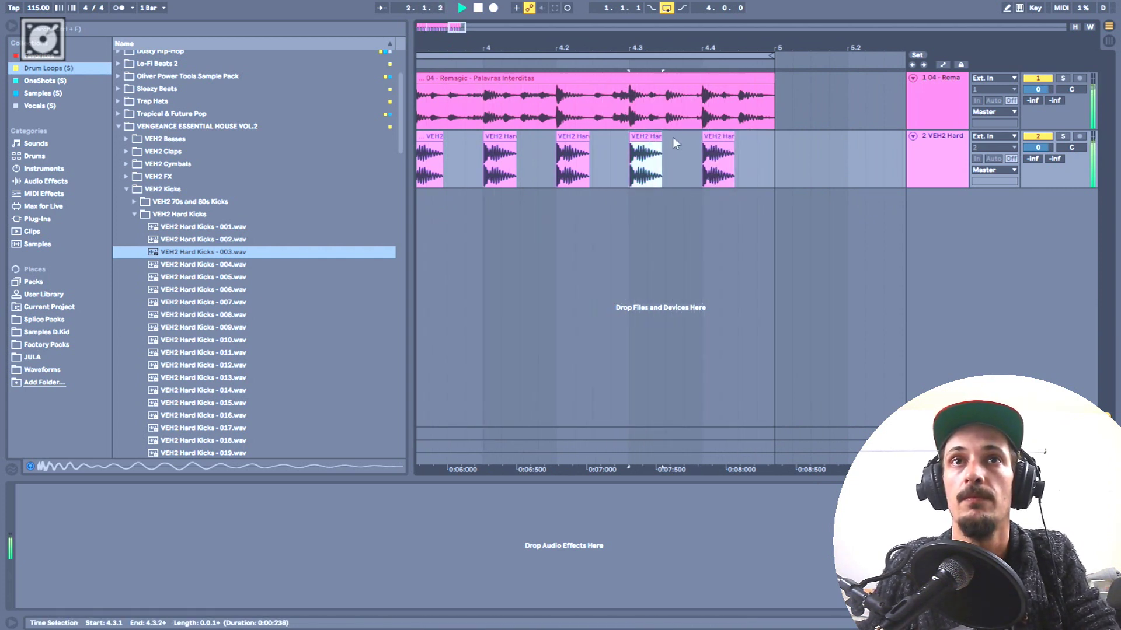
Add kick copies on the half beats in the last two beats of bar 4 to form a closing fill.
key("ctrl+d")
left_click_drag(665, 139, 740, 186)
key("minus")
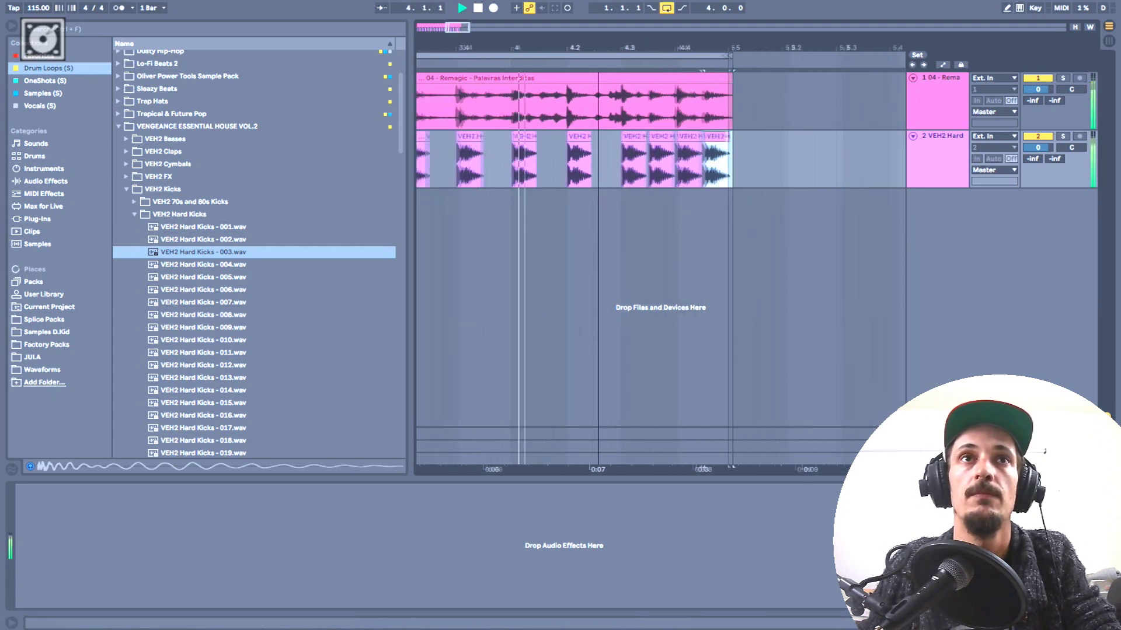
key("minus")
key("minus")
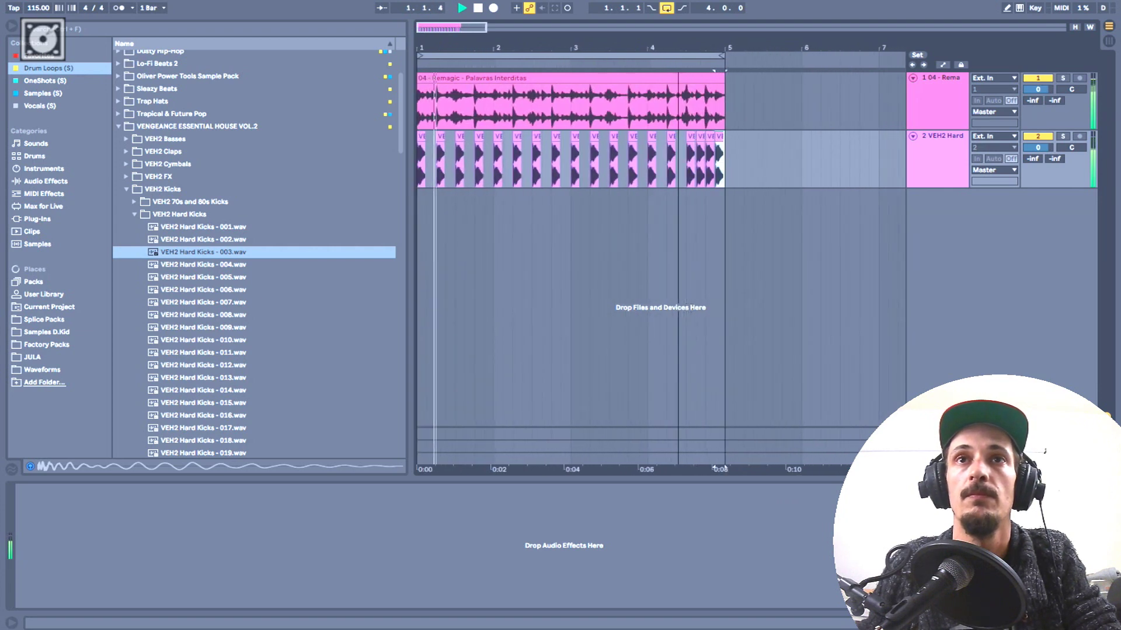
Audition VEH2 Claps 002 to 004 and place 004 on a new audio track at beat 4 of bar 1.
left_click(136, 214)
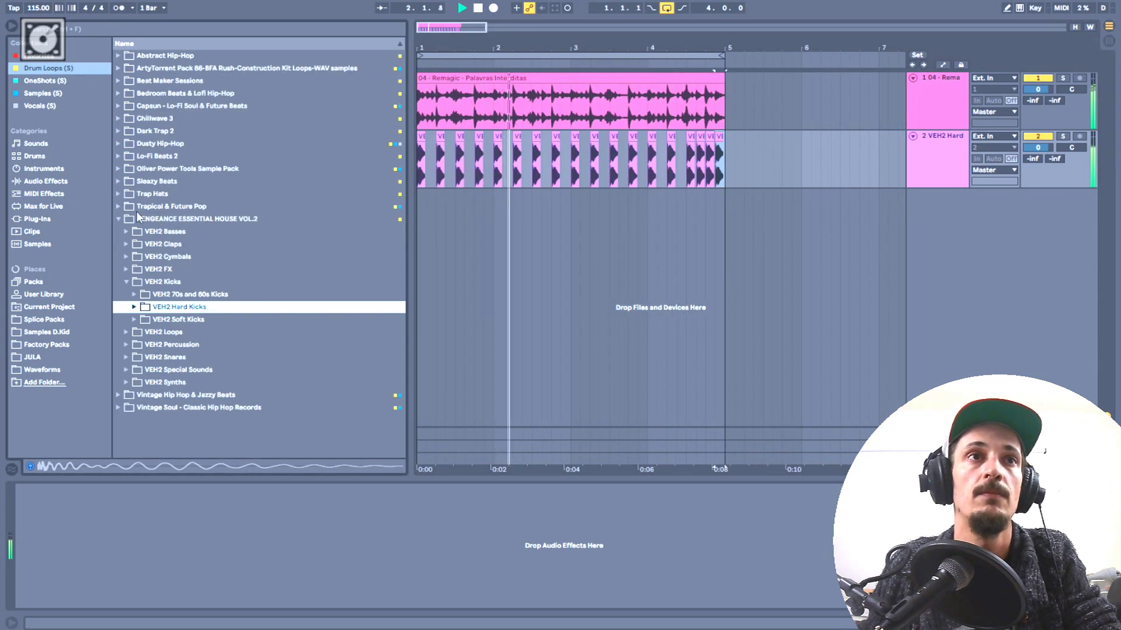
left_click(127, 244)
left_click(175, 269)
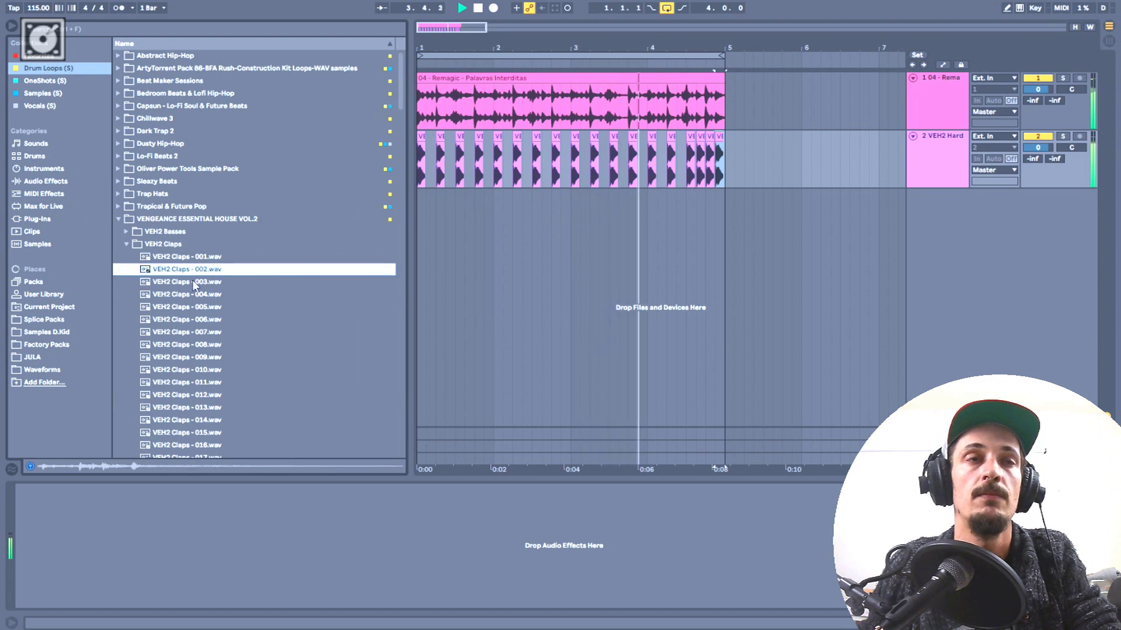
left_click(195, 282)
left_click(203, 295)
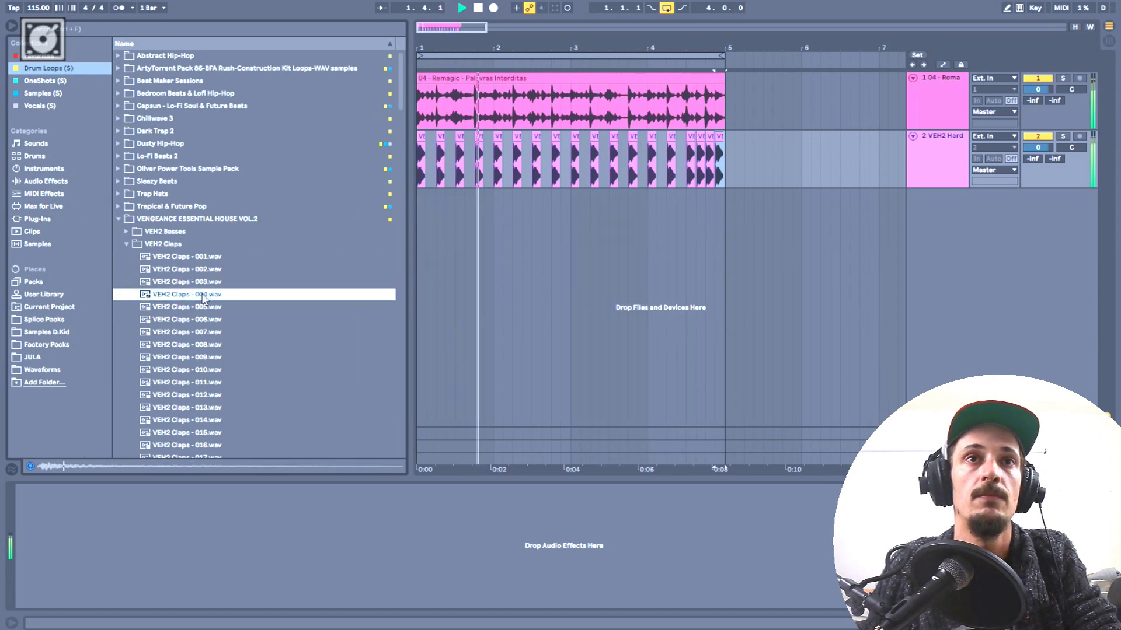
left_click_drag(203, 299, 475, 205)
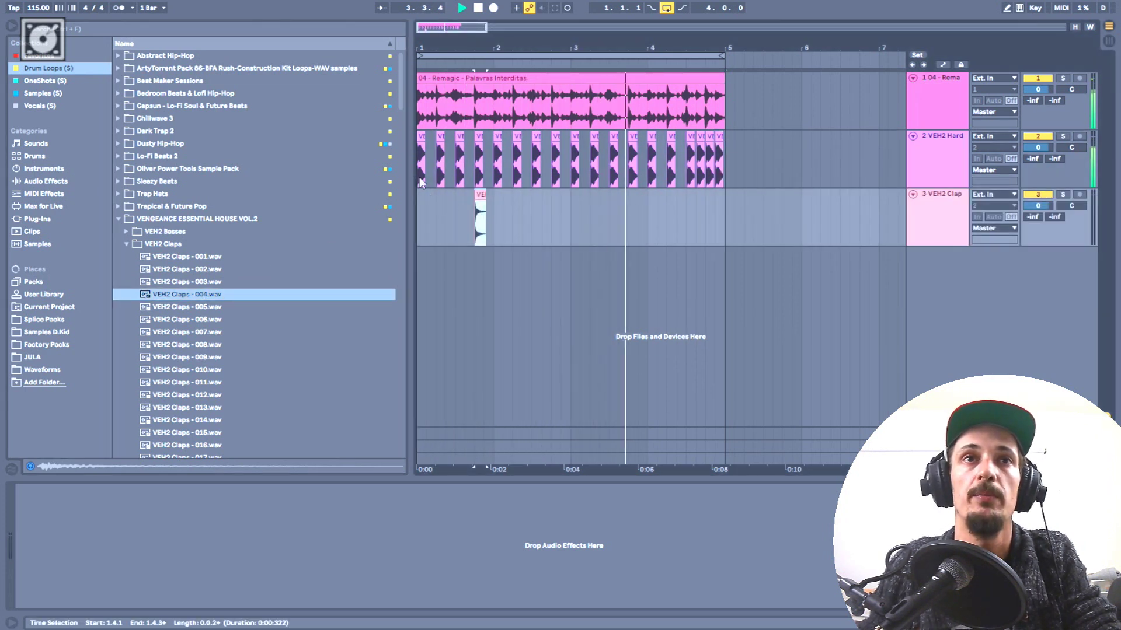
Paste a copy of the clap on beat 2 of bar 1.
left_click(422, 180)
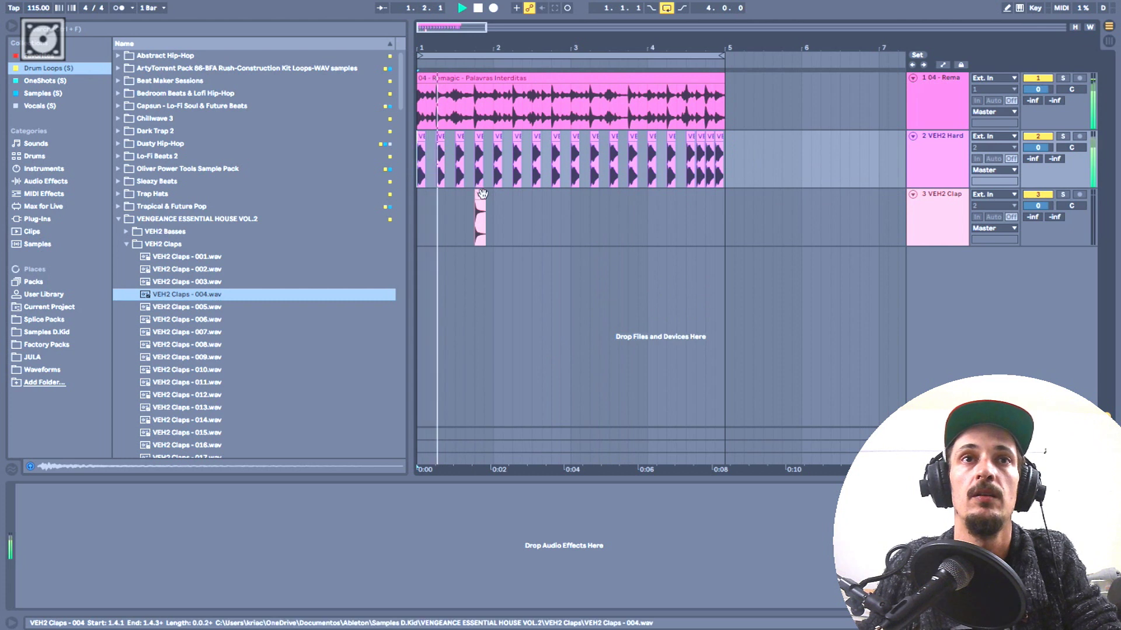
left_click(450, 197)
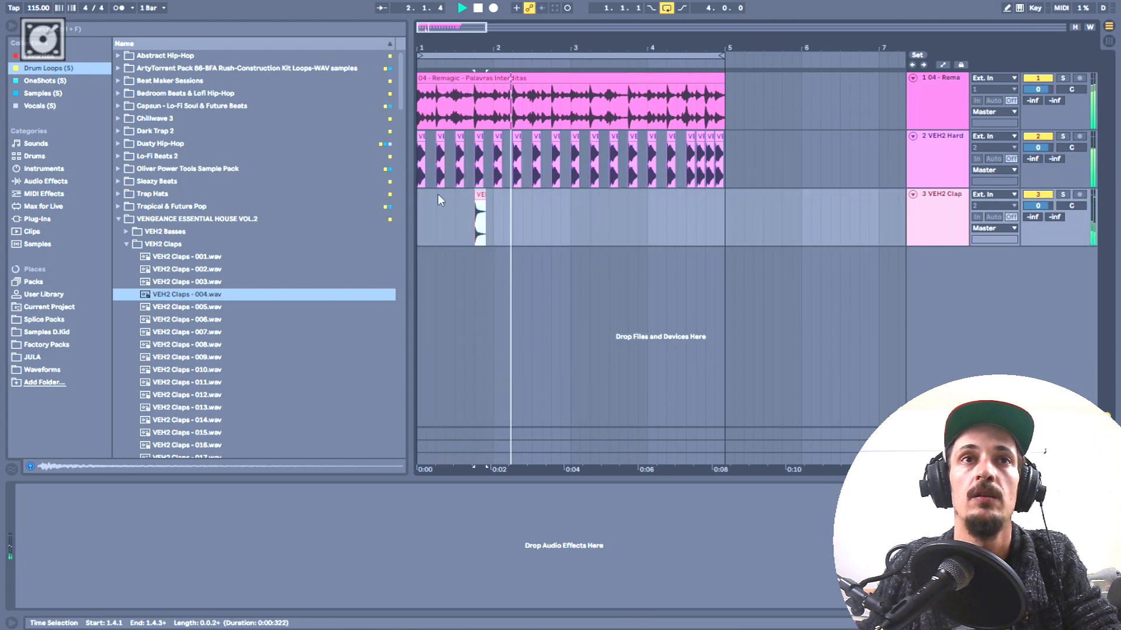
left_click_drag(438, 194, 481, 197)
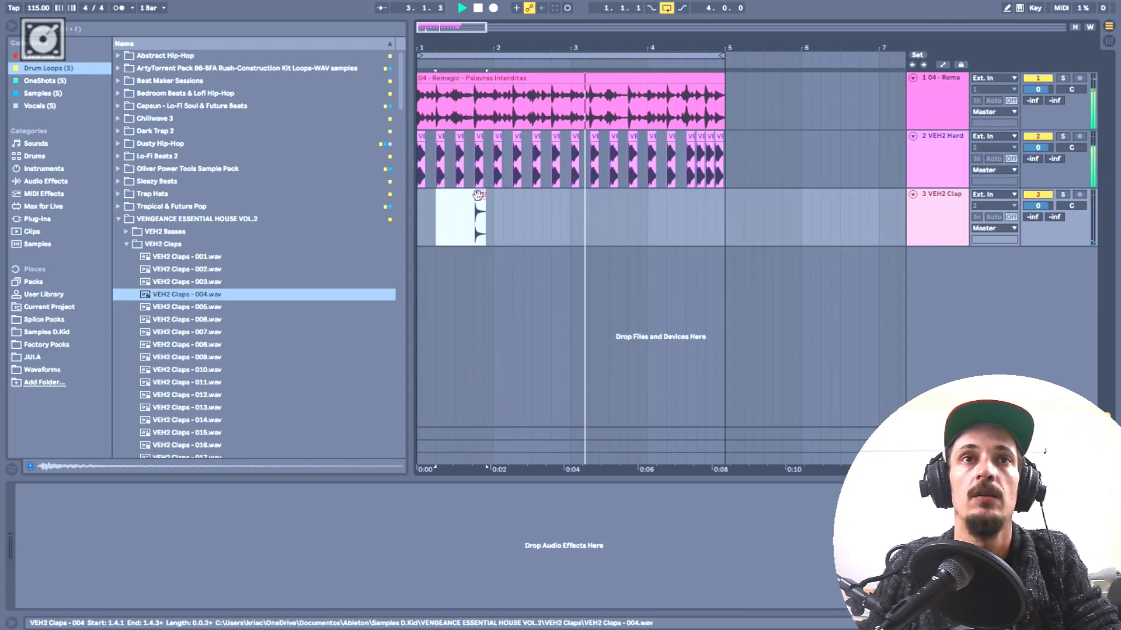
left_click(437, 193)
key("ctrl+v")
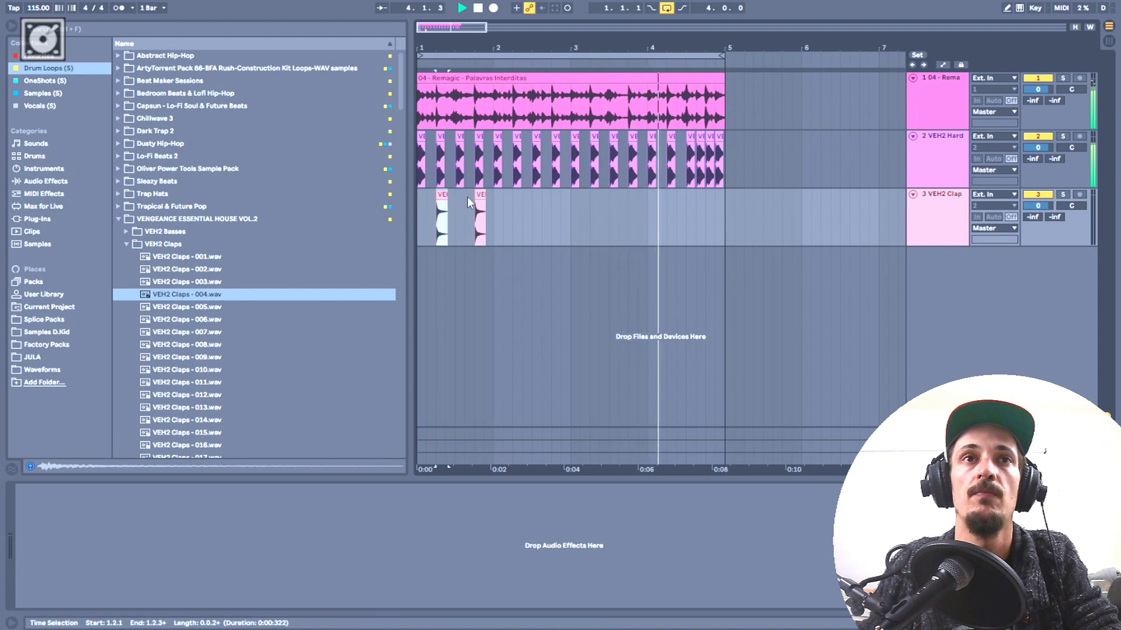
Try to repeat the bar 1 clap pattern across bars 2 and 3 by duplicating its time range.
left_click(471, 198)
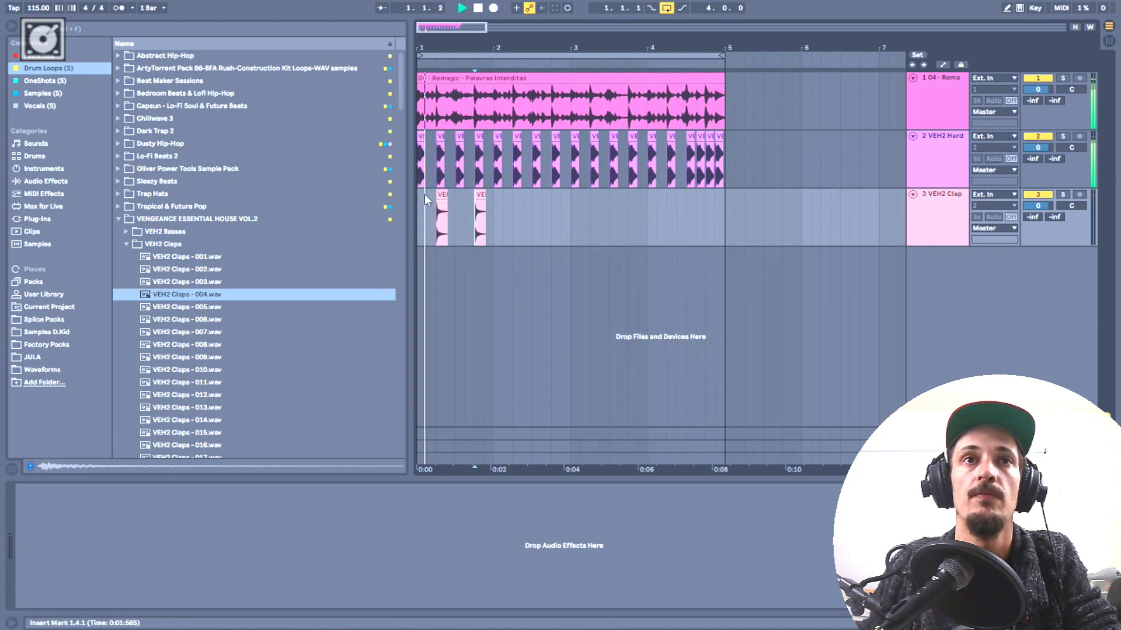
left_click(422, 193, "shift")
key("ctrl+d")
key("ctrl+d")
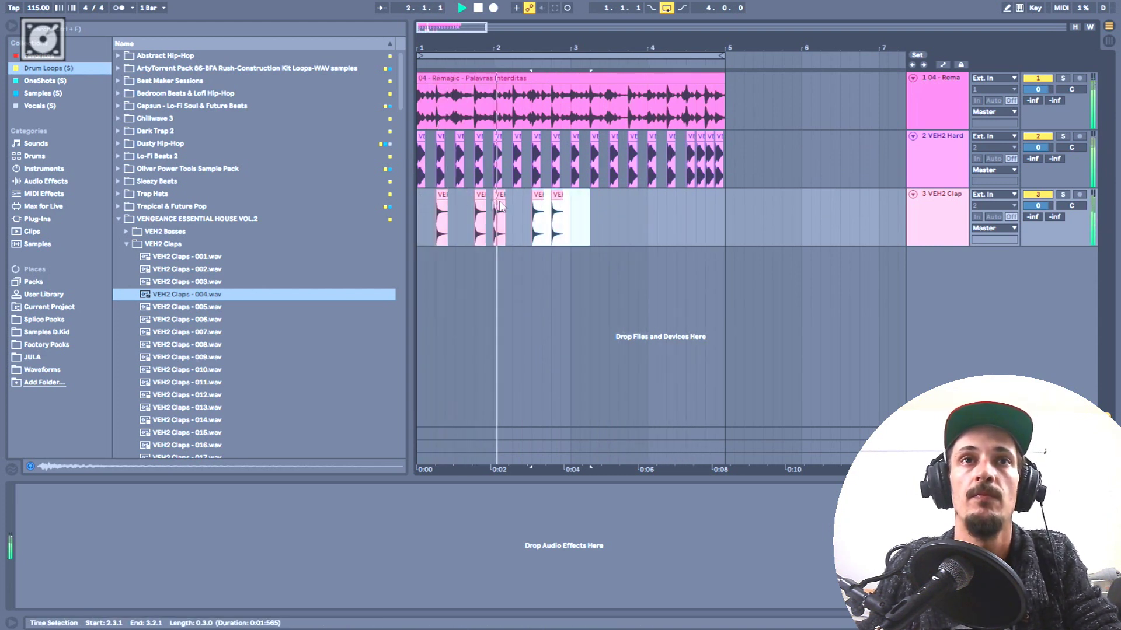
key("Delete")
left_click(499, 195)
key("Delete")
left_click_drag(522, 204, 580, 204)
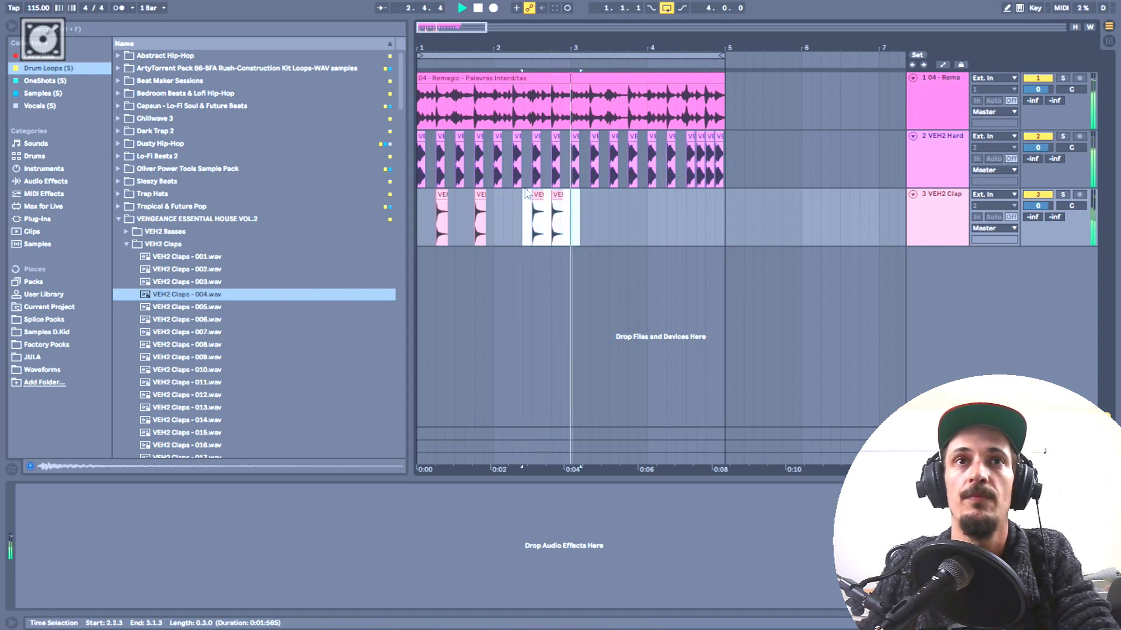
Stop playback and paste copies of the beat-4 clap at 2.2.3 and at the start of bar 3.
left_click(479, 201)
key("space")
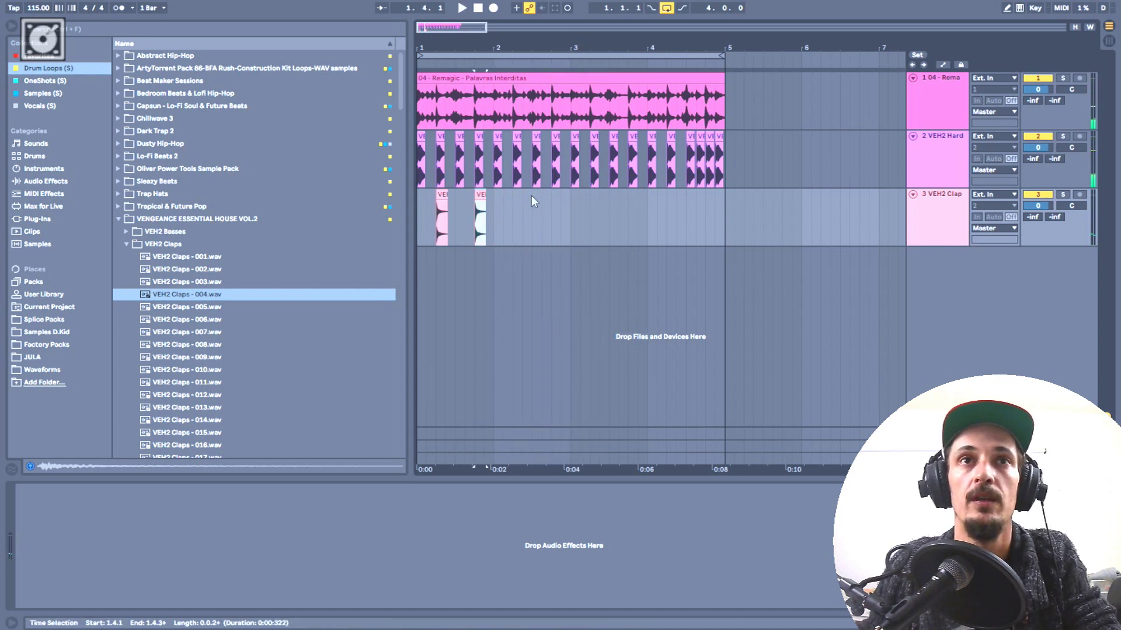
left_click(570, 194)
key("ctrl+v")
left_click(531, 192)
key("ctrl+v")
key("Left")
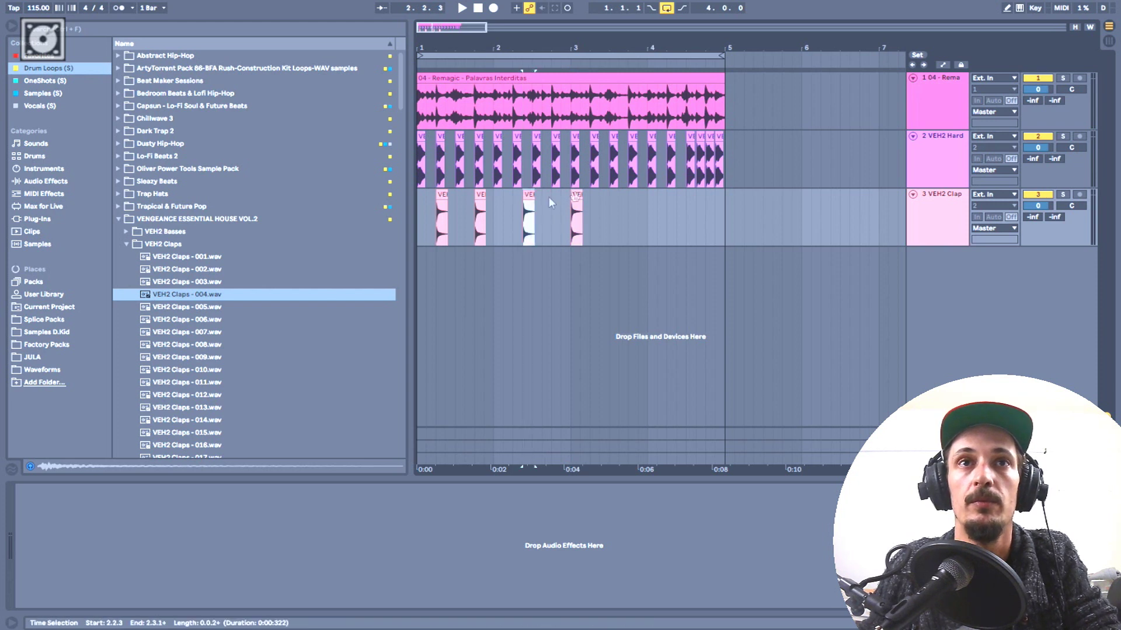
Paste claps on beat 3 of bar 3 and beats 1 and 3 of bar 4, and play the loop from the start.
left_click(610, 192)
key("ctrl+v")
left_click(645, 194)
key("ctrl+v")
left_click(693, 194)
key("ctrl+v")
left_click(418, 195)
key("space")
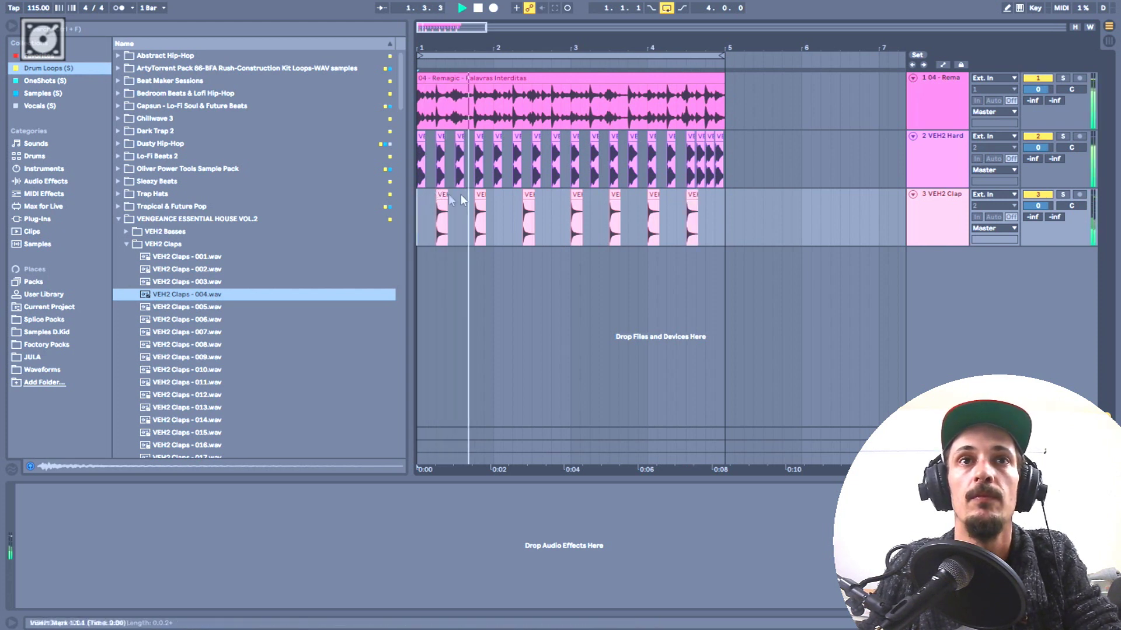
Realign the claps to beats 2 and 4 up to beat 2 of bar 4, and paste a final clap at 4.4.3.
key("space")
left_click_drag(527, 196, 673, 196)
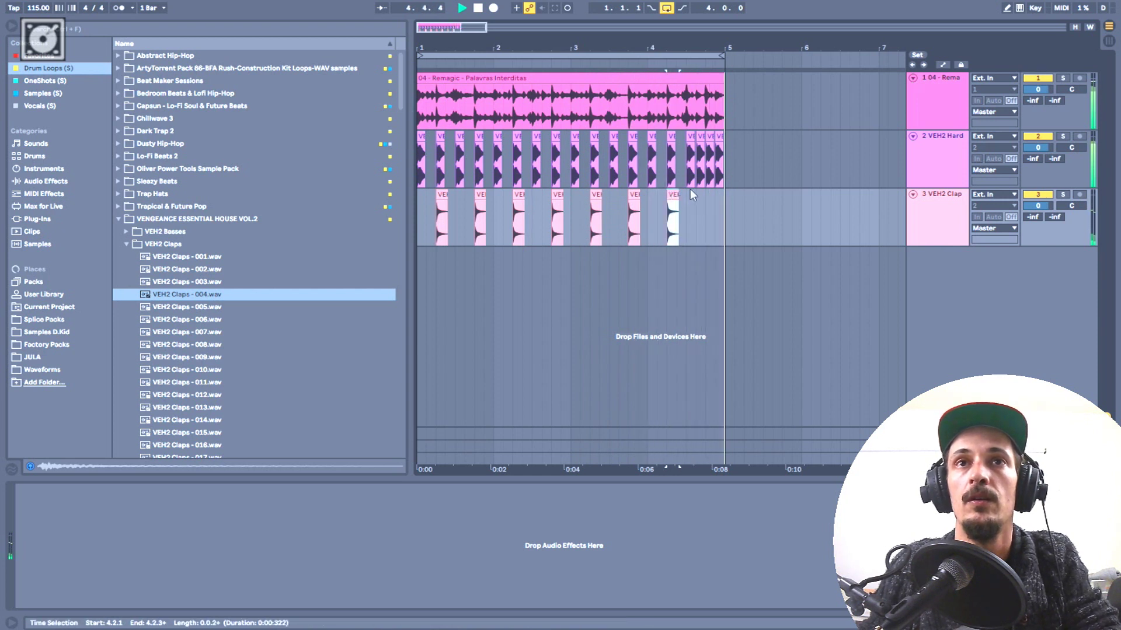
left_click(716, 192)
key("ctrl+v")
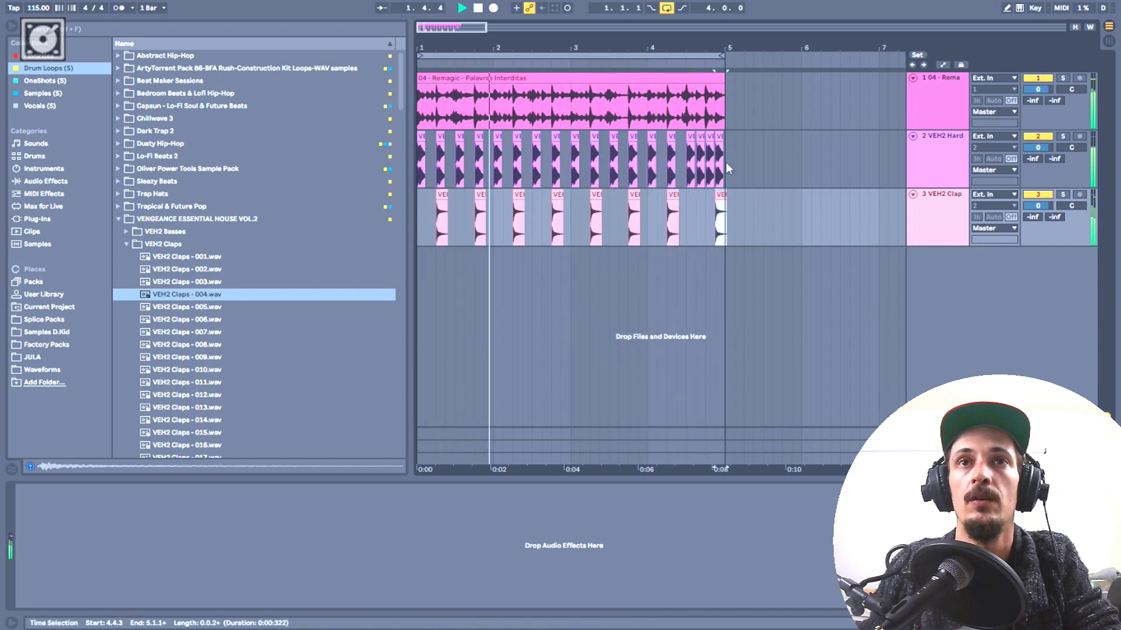
Delete the last kick of bar 4 above the final clap and stop playback.
left_click(721, 164)
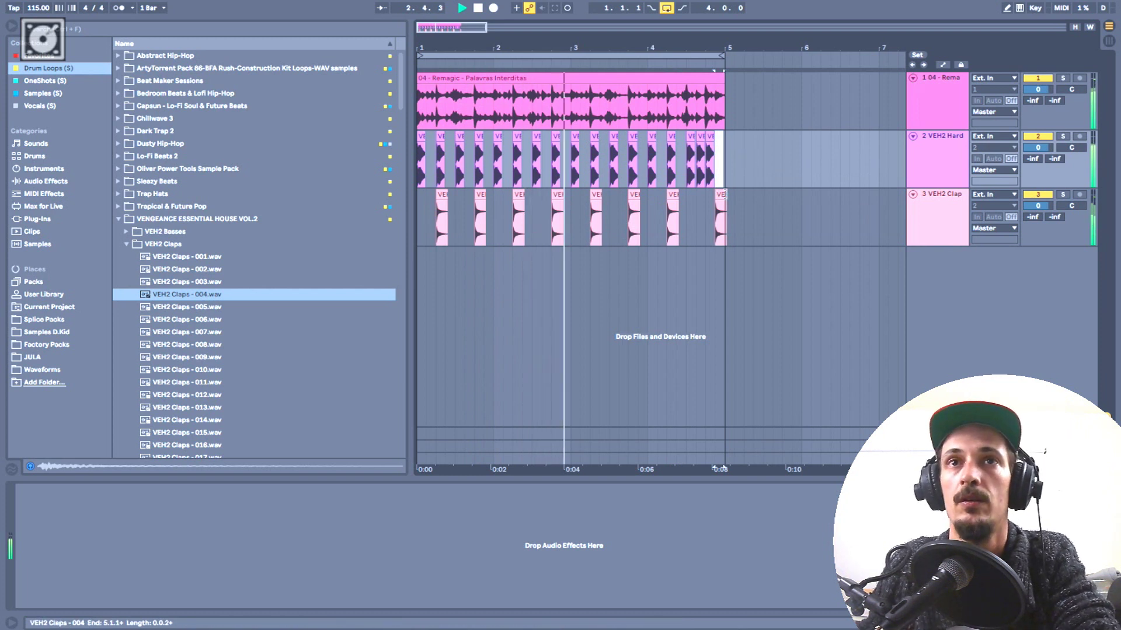
key("Down")
key("space")
Close the claps folder and audition VEH2 Snares samples 002 and 003.
left_click(127, 245)
left_click(126, 244)
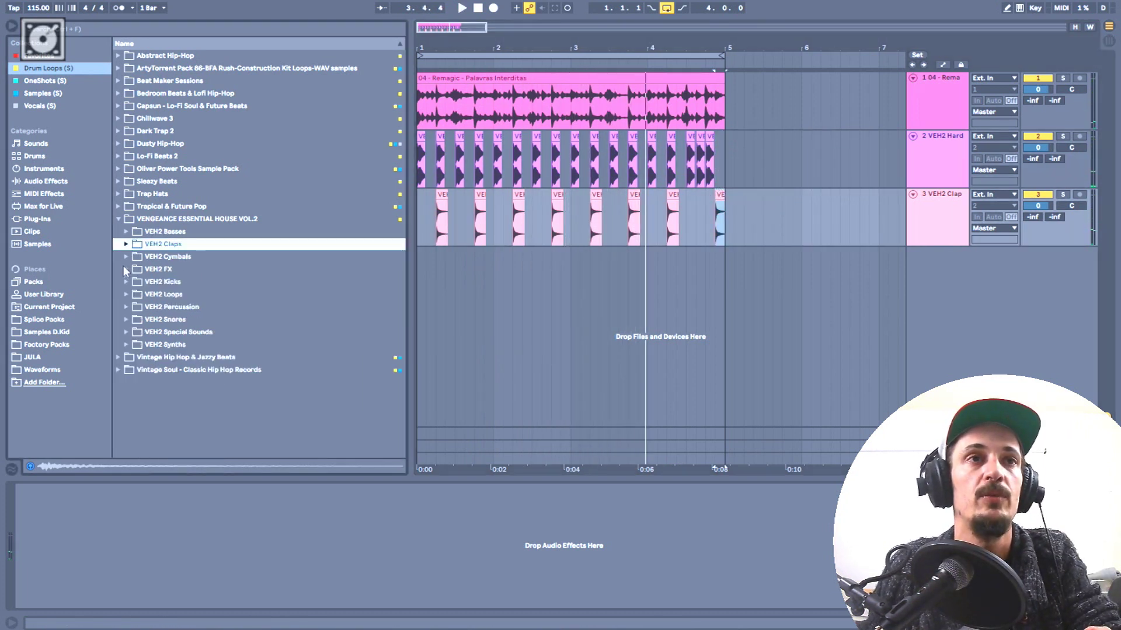
left_click(126, 319)
left_click(224, 345)
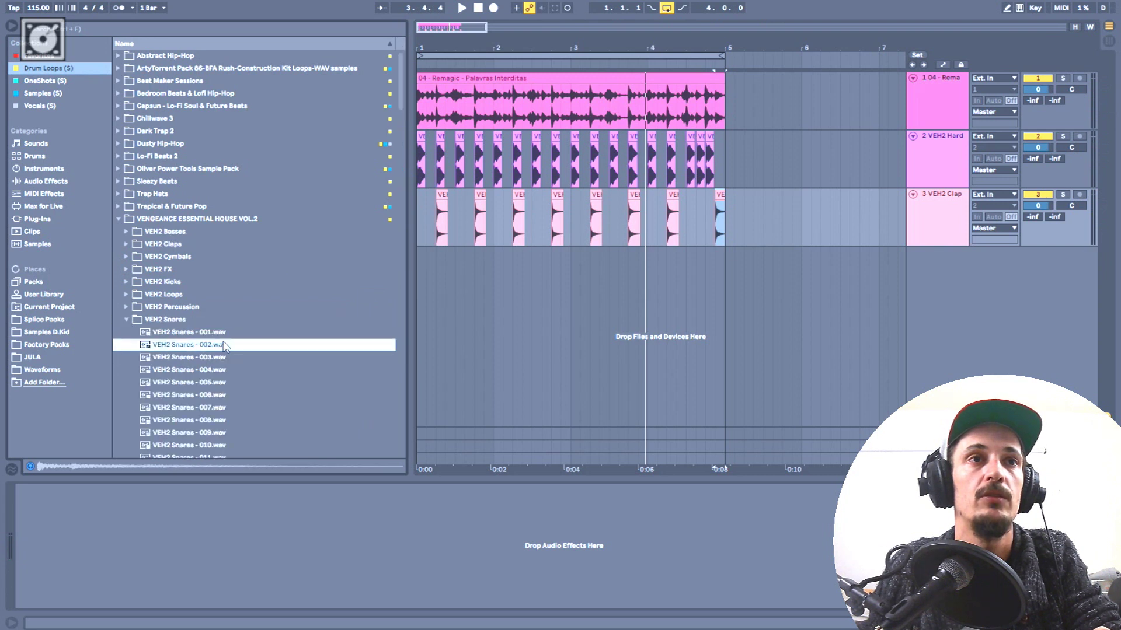
left_click(197, 355)
Try VEH2 Snares 003 in place of the clap on beat 2 of bar 1, playing from the start.
left_click(425, 224)
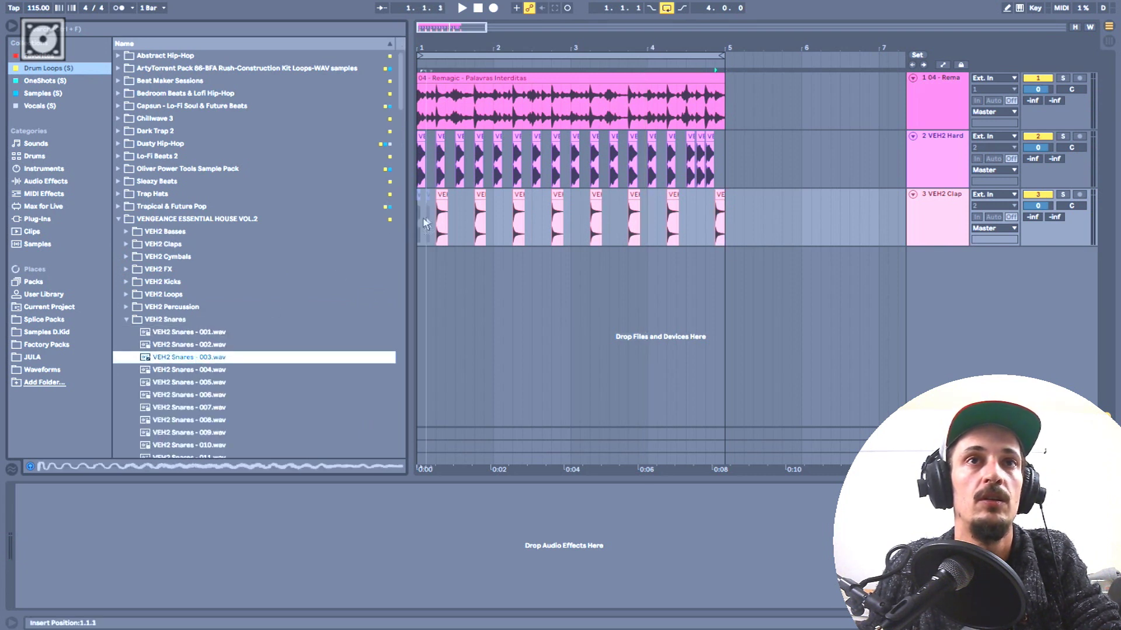
left_click(447, 206)
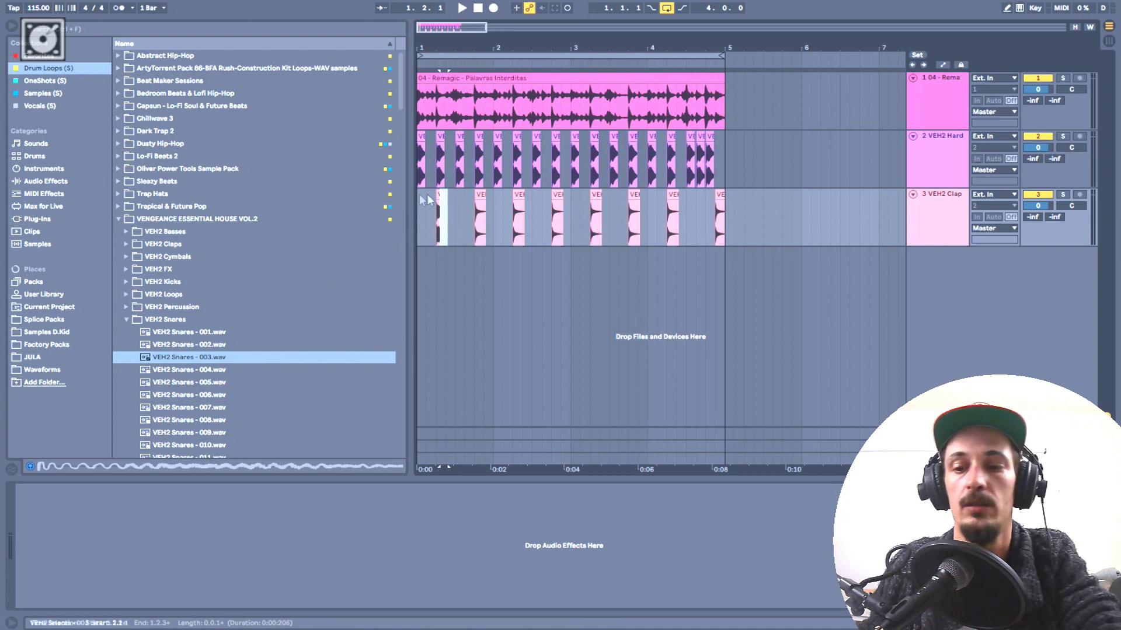
left_click(431, 178)
key("space")
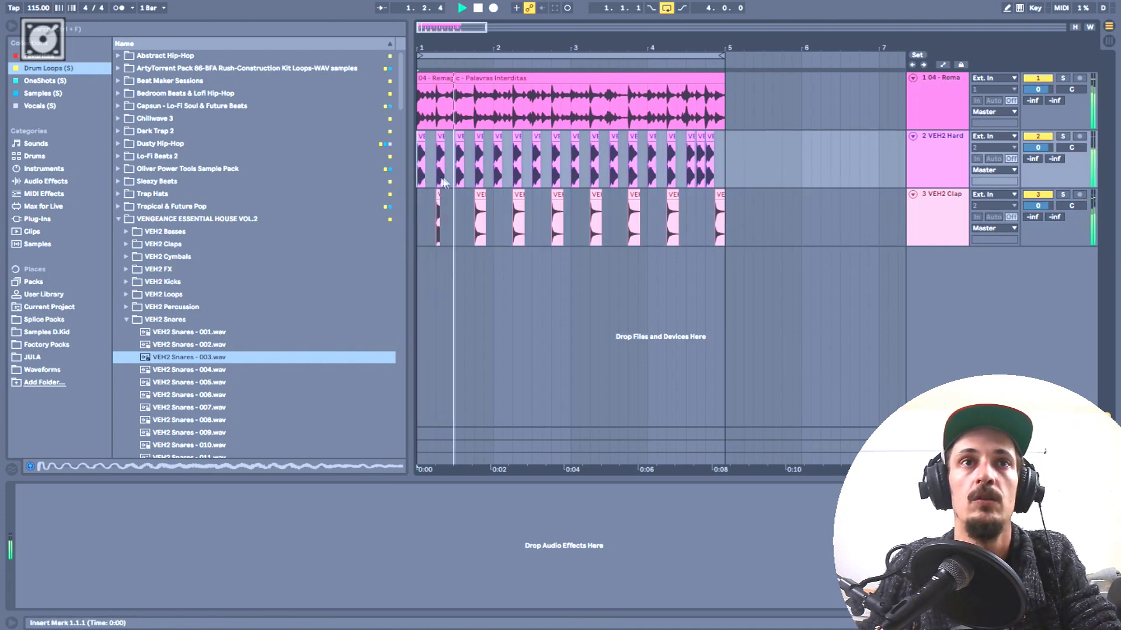
left_click(445, 199)
key("space")
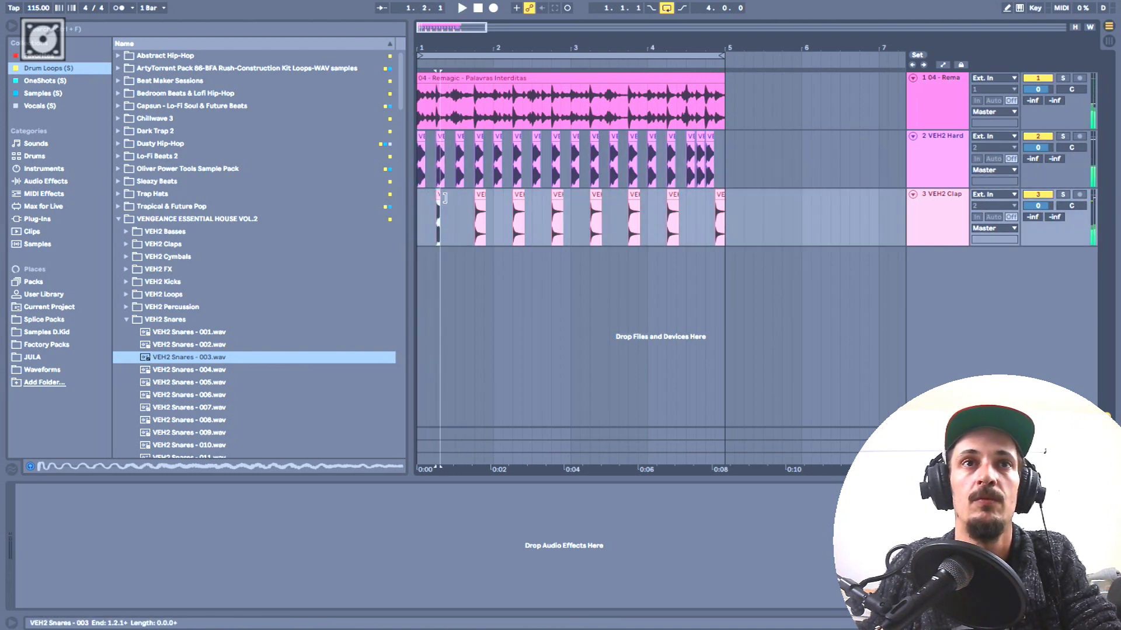
Audition VEH2 Snares samples 004 to 008 for a different snare on beat 2 of bar 1.
scroll(195, 307, "down", 3)
key("space")
key("space")
left_click(215, 277)
left_click(207, 290)
left_click(196, 303)
left_click(187, 315)
left_click(188, 327)
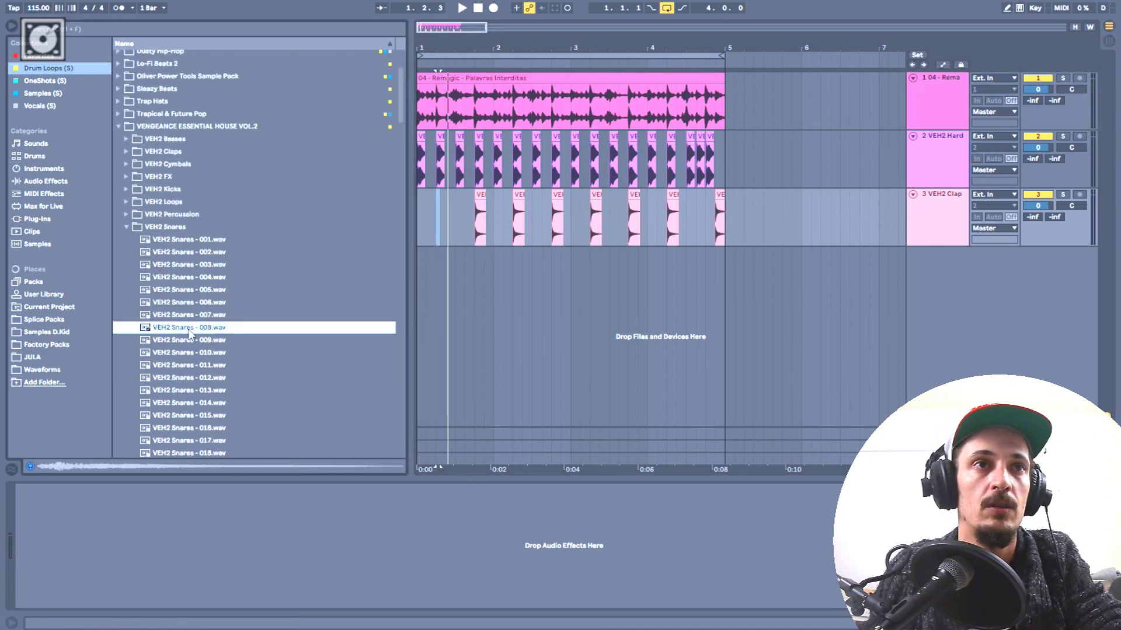
Place VEH2 Snares 008 on the clap track at beat 2 of bar 1 and play the loop.
left_click_drag(443, 202, 439, 198)
key("space")
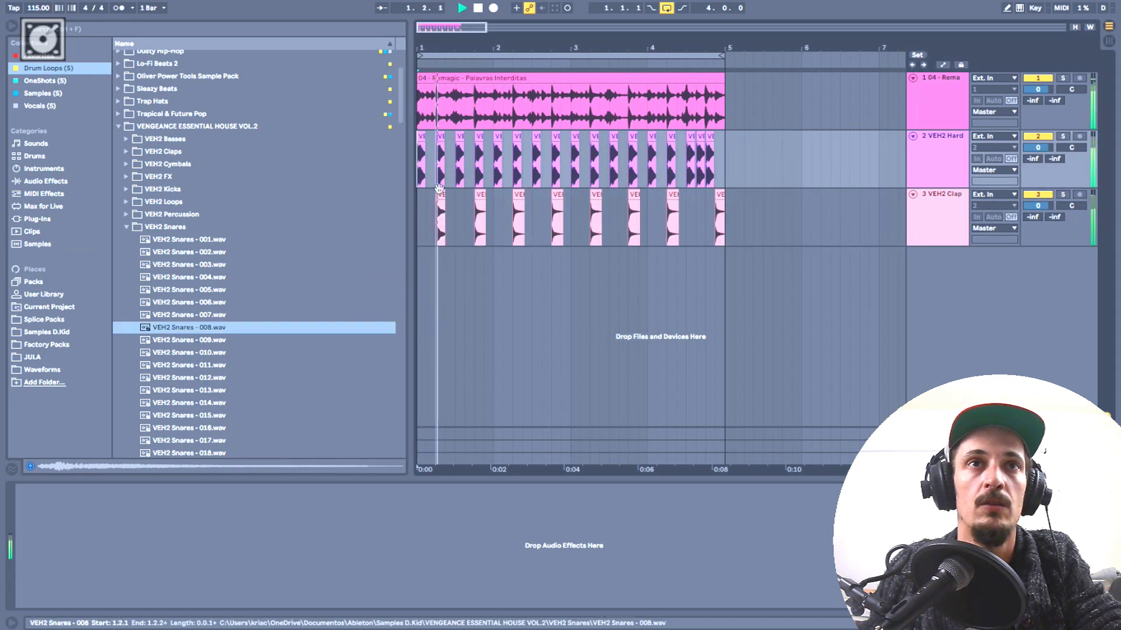
left_click(439, 197)
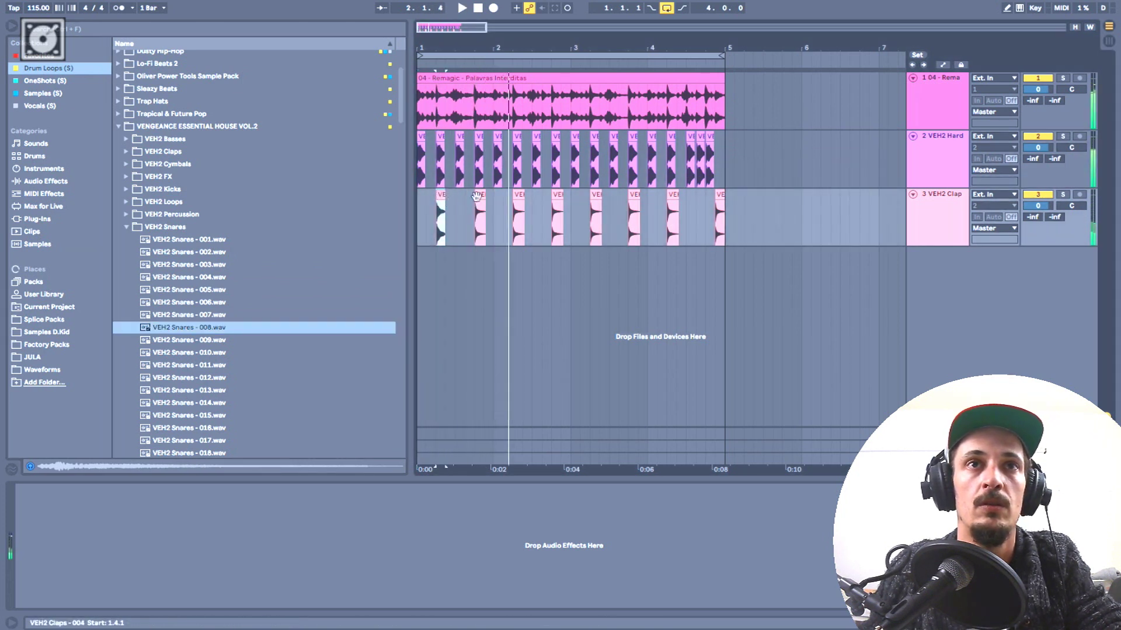
Put VEH2 Snares 008 on beat 4 of bar 1 in place of the clap and move it onto a new audio track.
key("space")
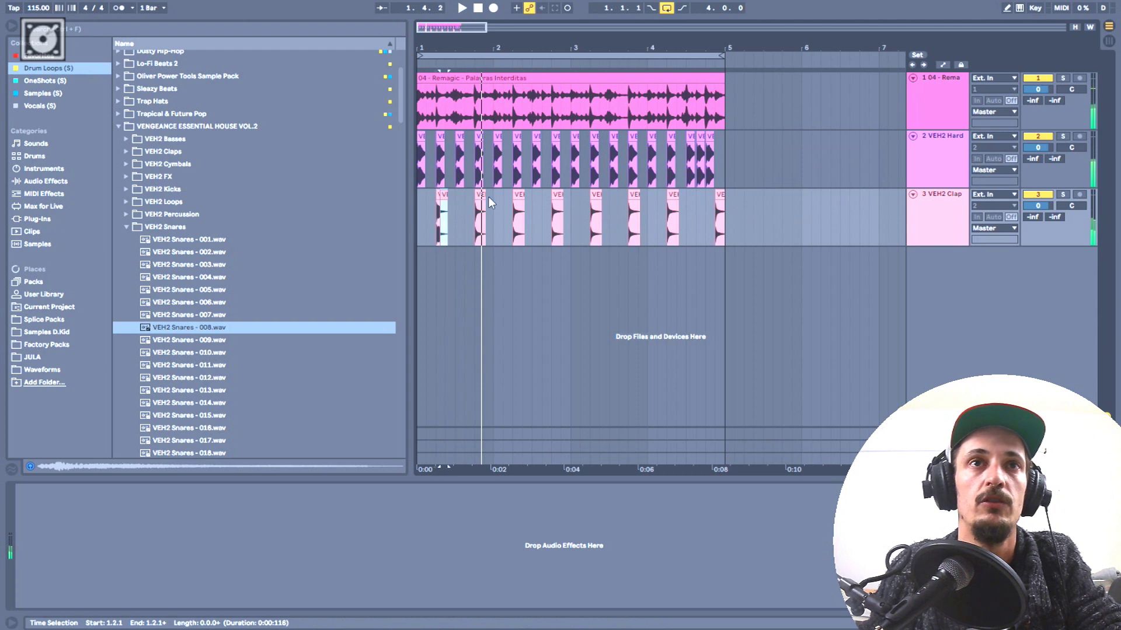
left_click(481, 199)
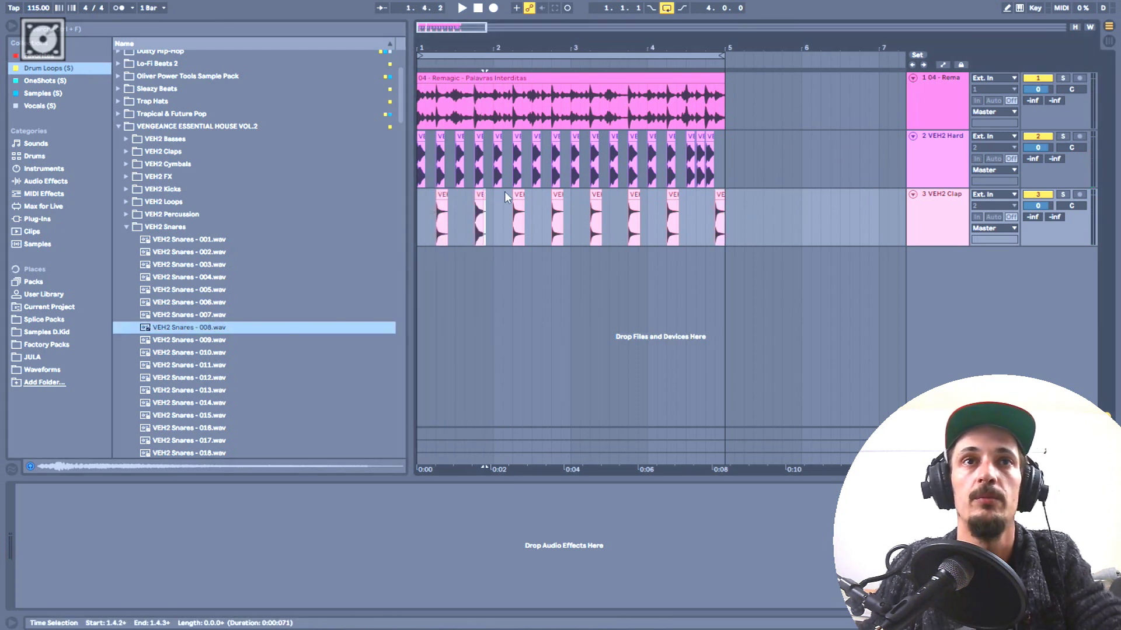
key("space")
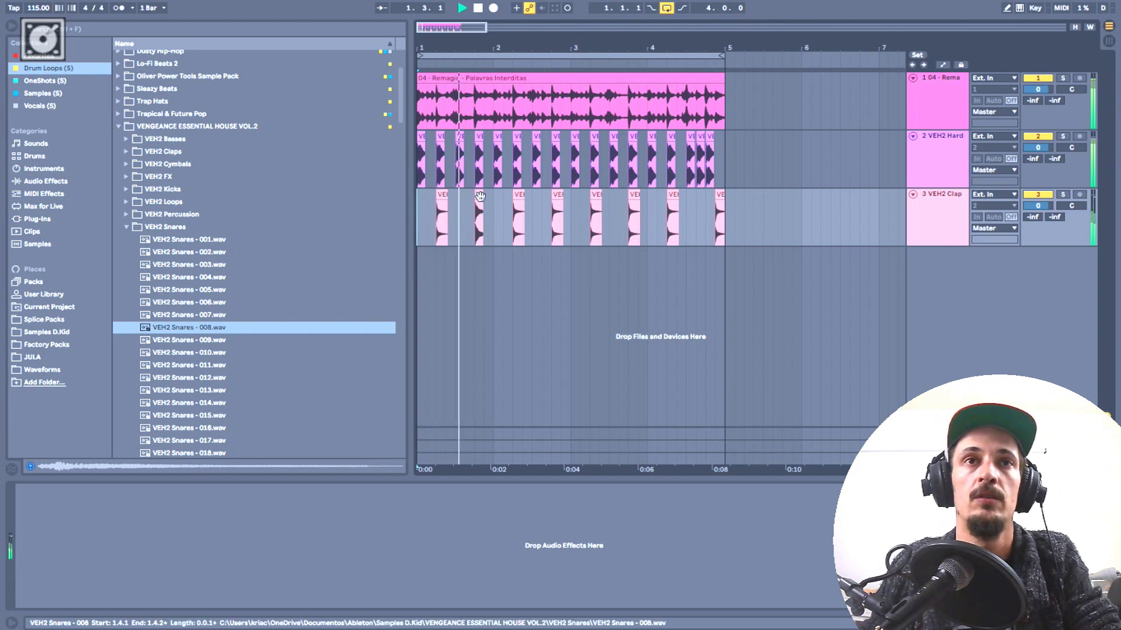
left_click_drag(480, 196, 479, 251)
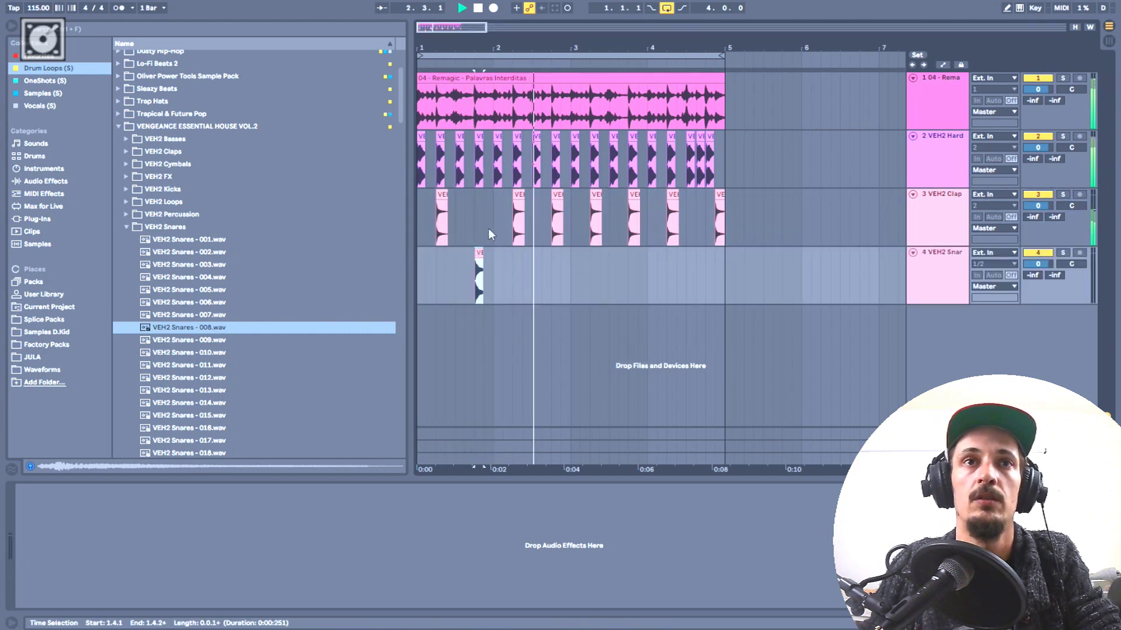
Set the new snare track's volume to -6.4 dB while the loop plays.
key("Tab")
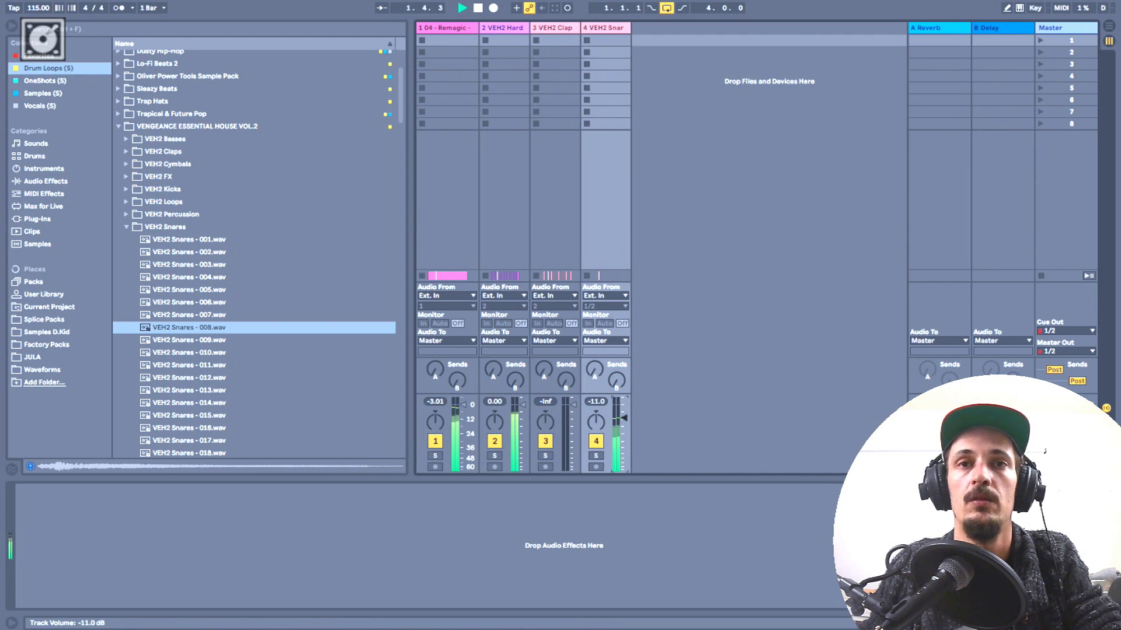
left_click_drag(625, 414, 624, 411)
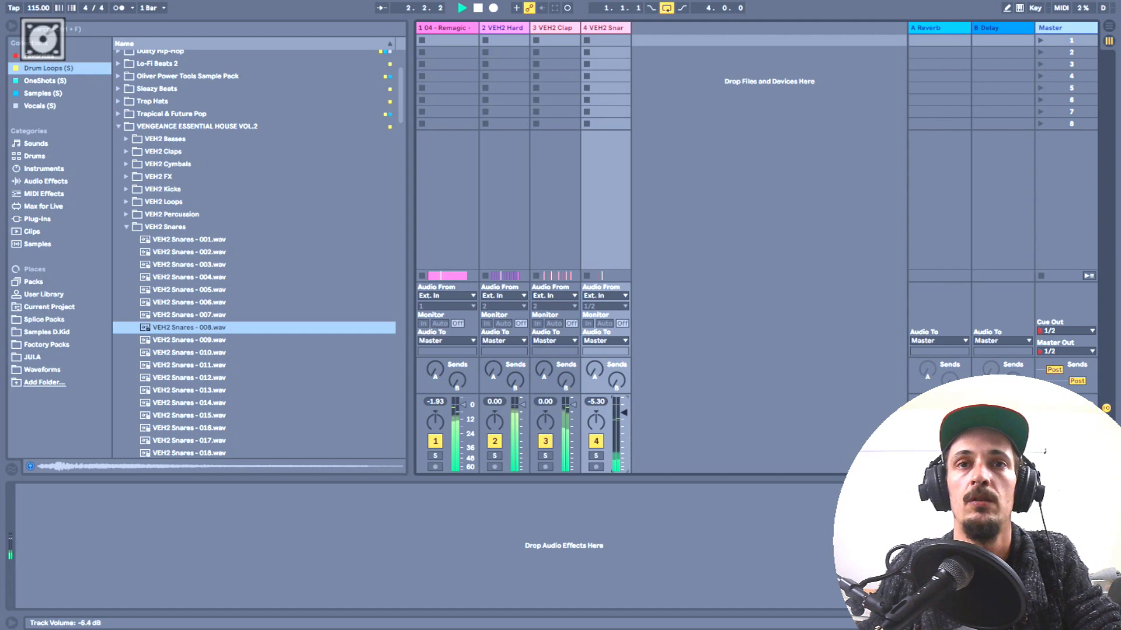
key("space")
key("Tab")
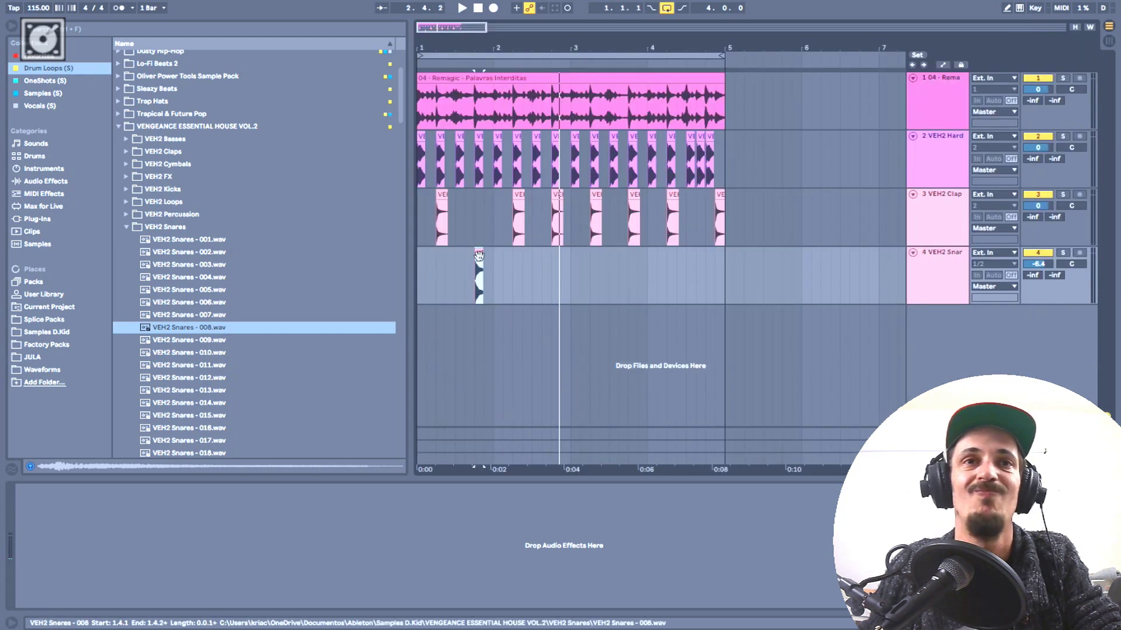
Audition VEH2 Claps 001 to 003 and replace the snare on track 4 at beat 4 of bar 1 with VEH2 Claps 003.
key("Delete")
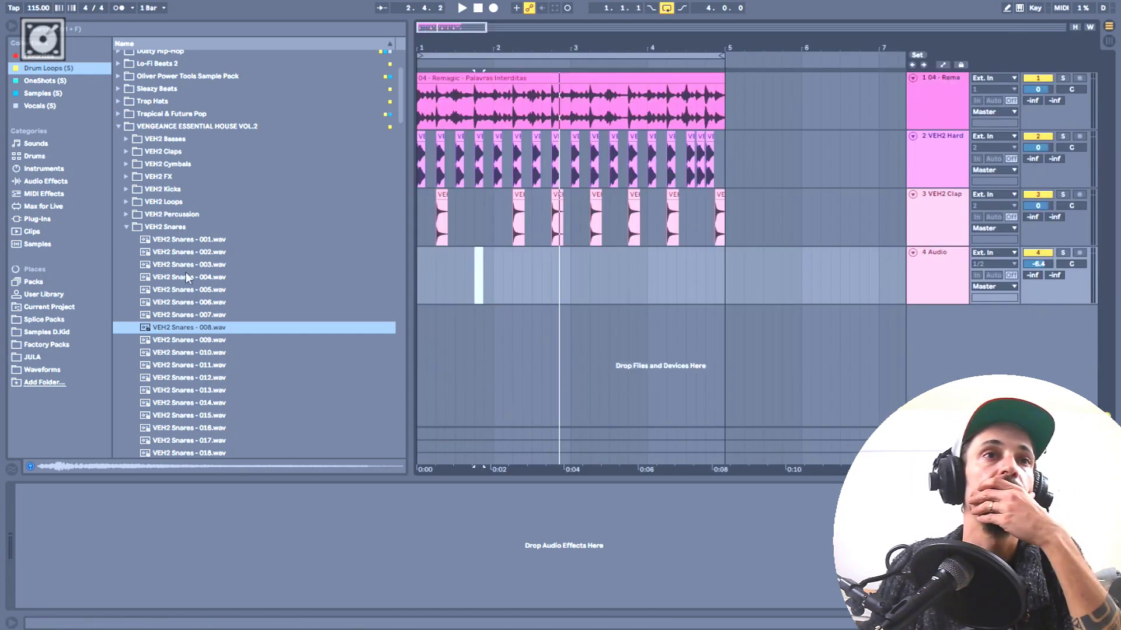
left_click(125, 152)
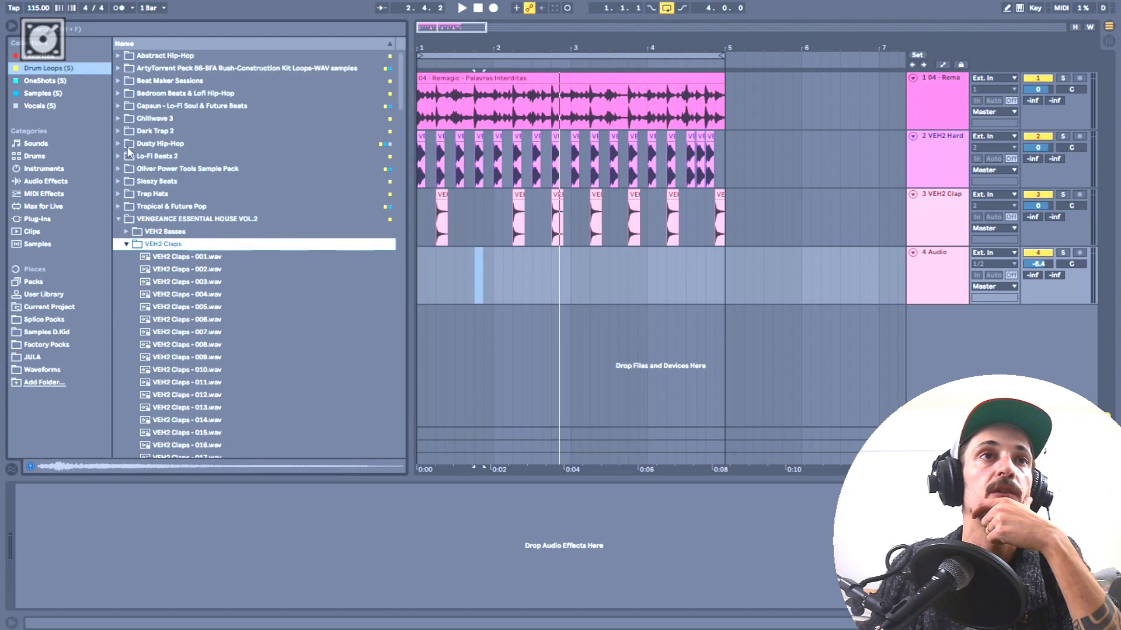
left_click(189, 256)
left_click(190, 270)
left_click(191, 283)
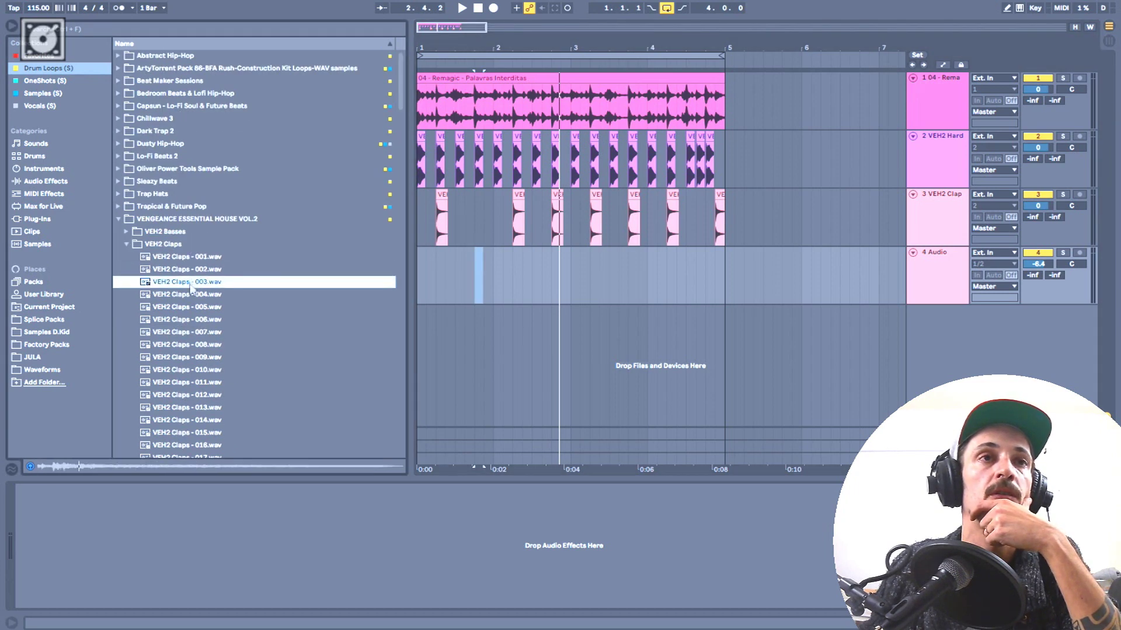
left_click_drag(194, 287, 481, 198)
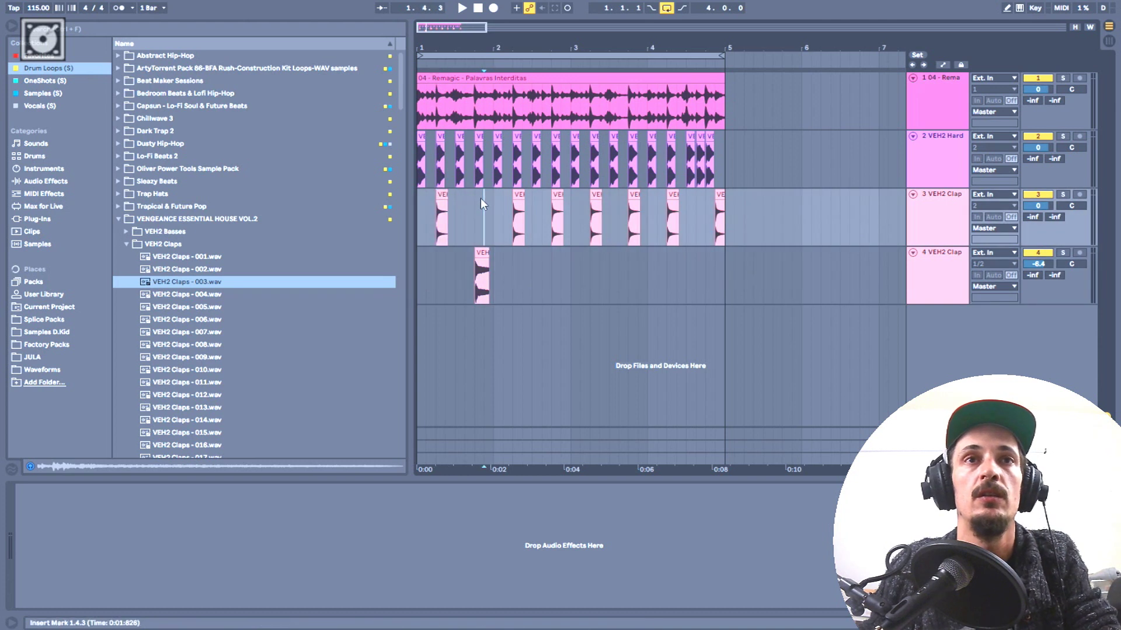
Restore VEH2 Claps 004 on track 3 at beat 4 of bar 1 and copy track 4's clap to beat 4 of bar 3.
left_click(442, 197)
key("space")
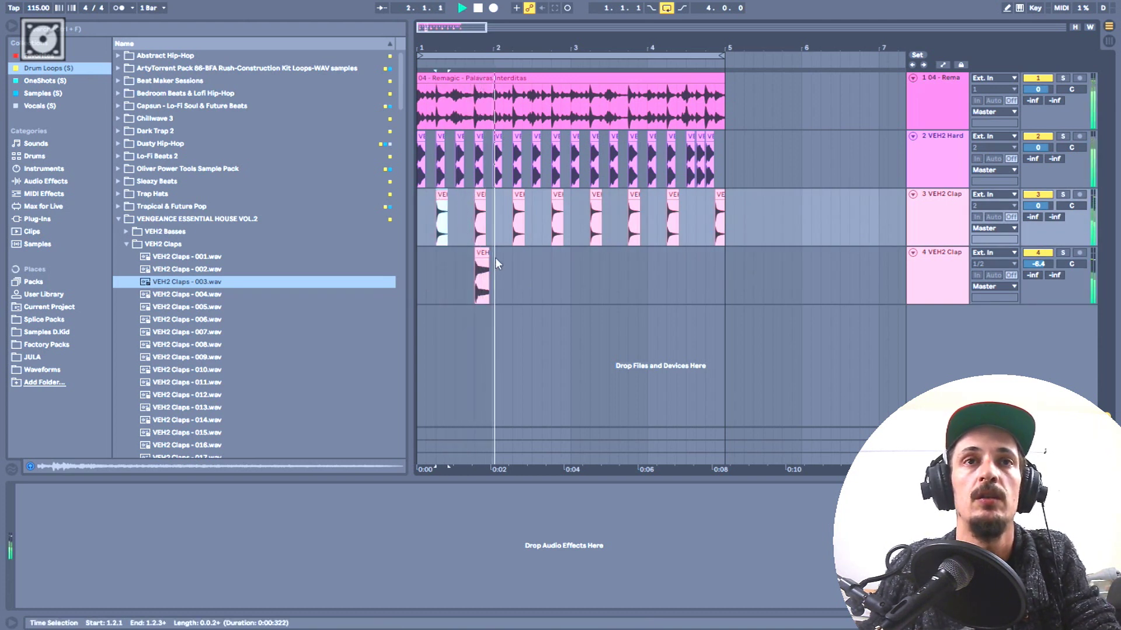
left_click(555, 255)
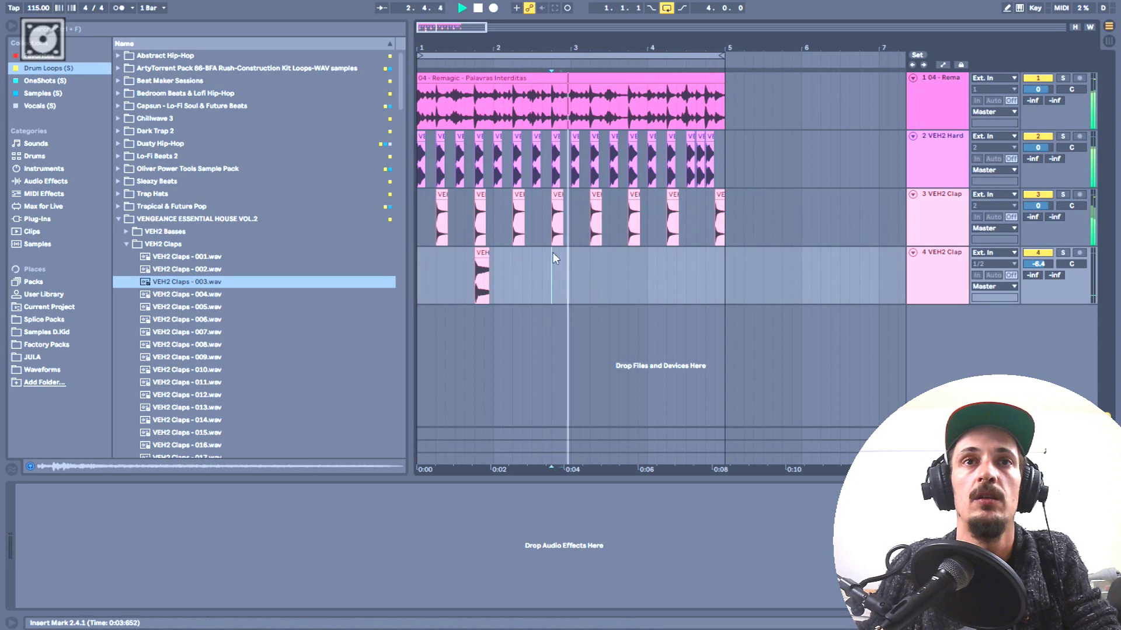
left_click(629, 255)
key("ctrl+v")
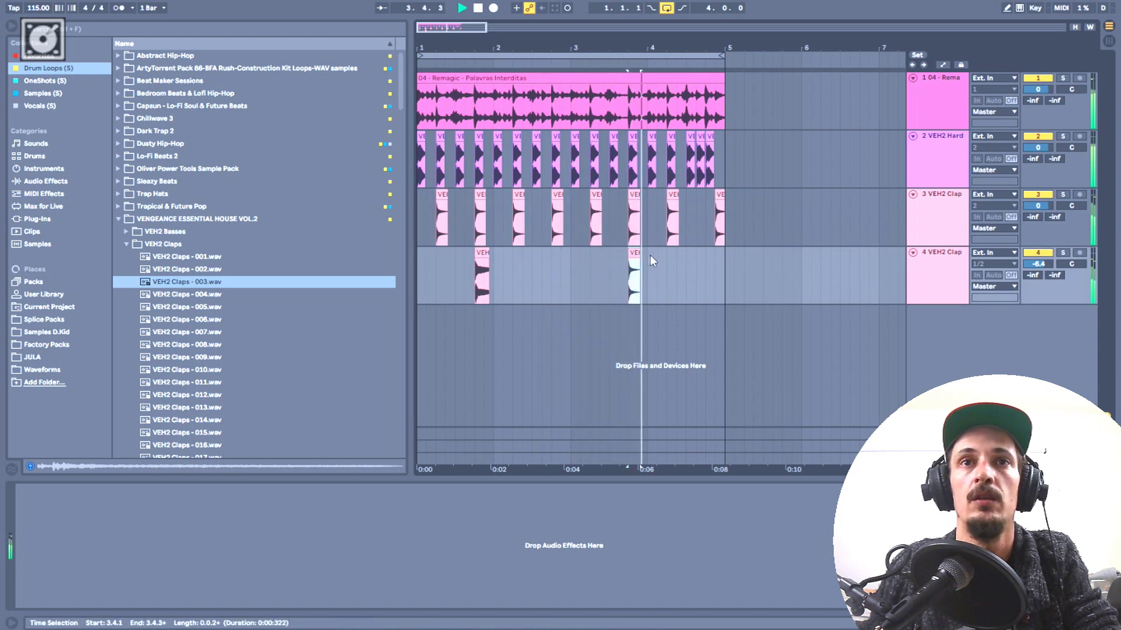
left_click_drag(639, 257, 653, 258)
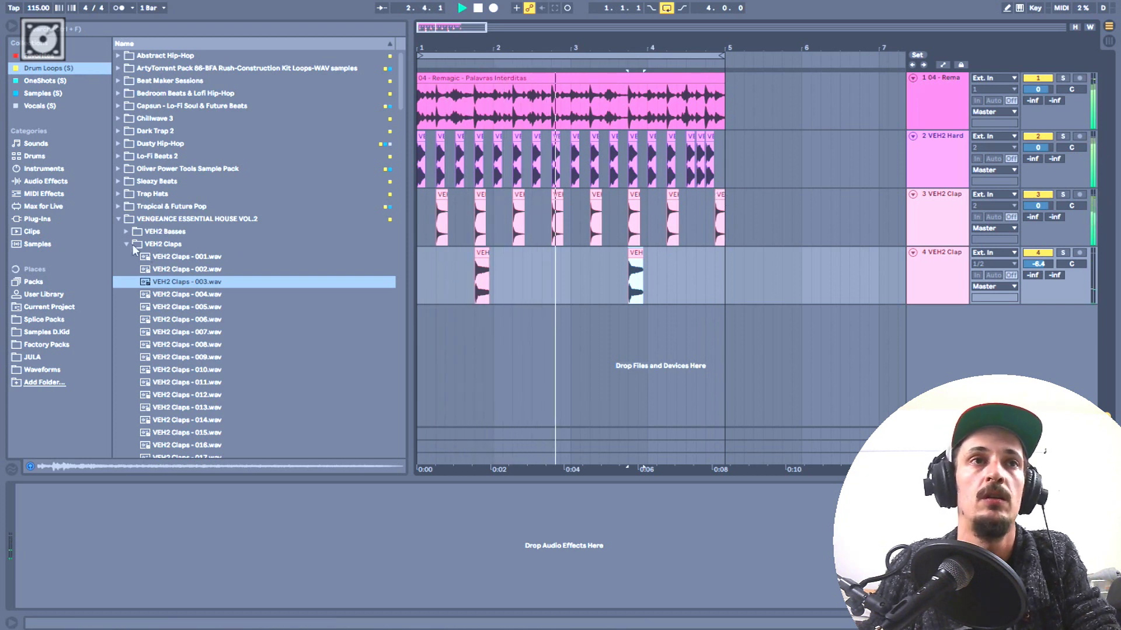
Close the claps folder and audition VEH2 Snares samples 011 to 014.
left_click(128, 245)
left_click(127, 319)
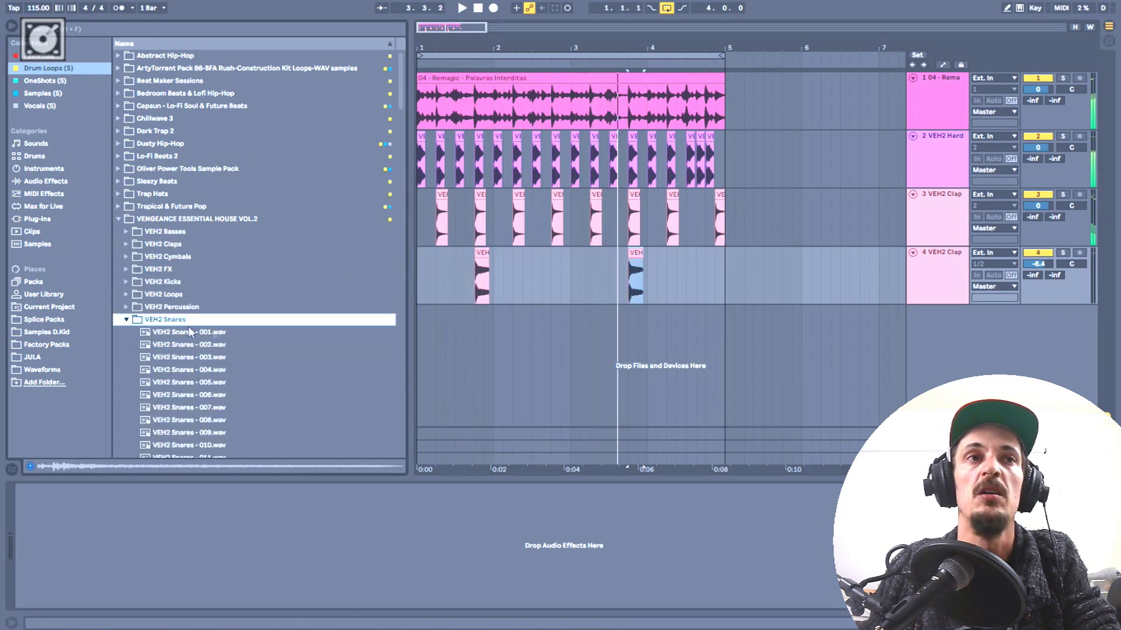
scroll(173, 324, "down", 4)
left_click(200, 329)
left_click(186, 338)
left_click(183, 350)
left_click(181, 364)
left_click(186, 351)
left_click(176, 362)
left_click(175, 354)
Place VEH2 Snares 013 on track 3 at beat 2 of bar 1 and play the loop from the start.
left_click_drag(345, 285, 442, 221)
left_click(423, 178)
key("space")
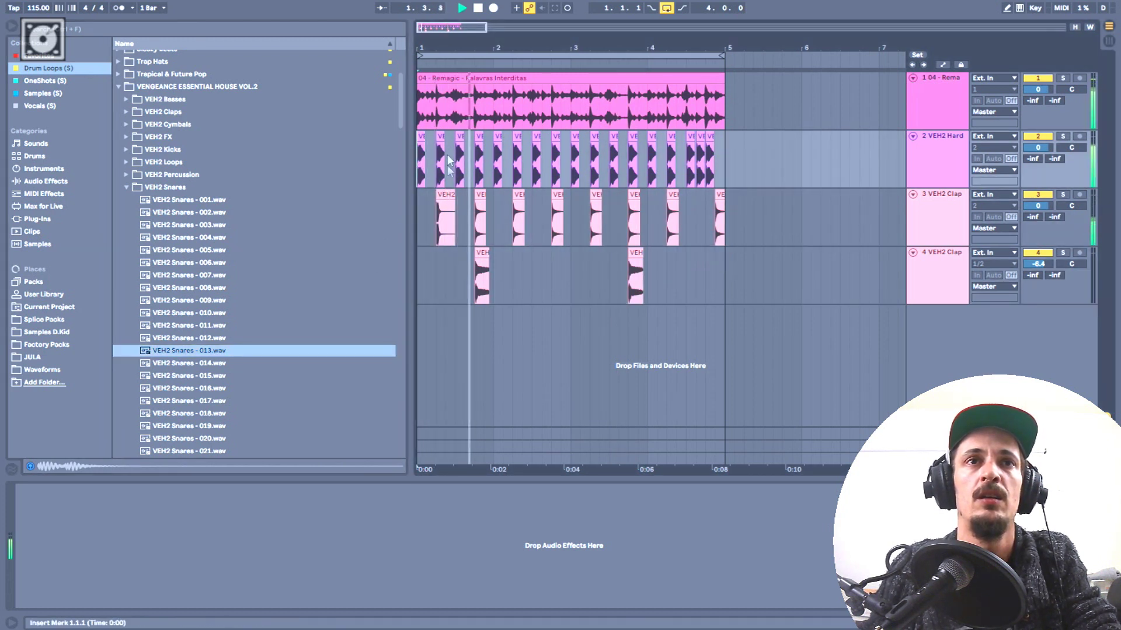
Copy snare 013 over track 3's claps at beats 2 and 4 of bar 2, beat 2 of bars 3 and 4, and 4.4.3.
left_click(446, 201)
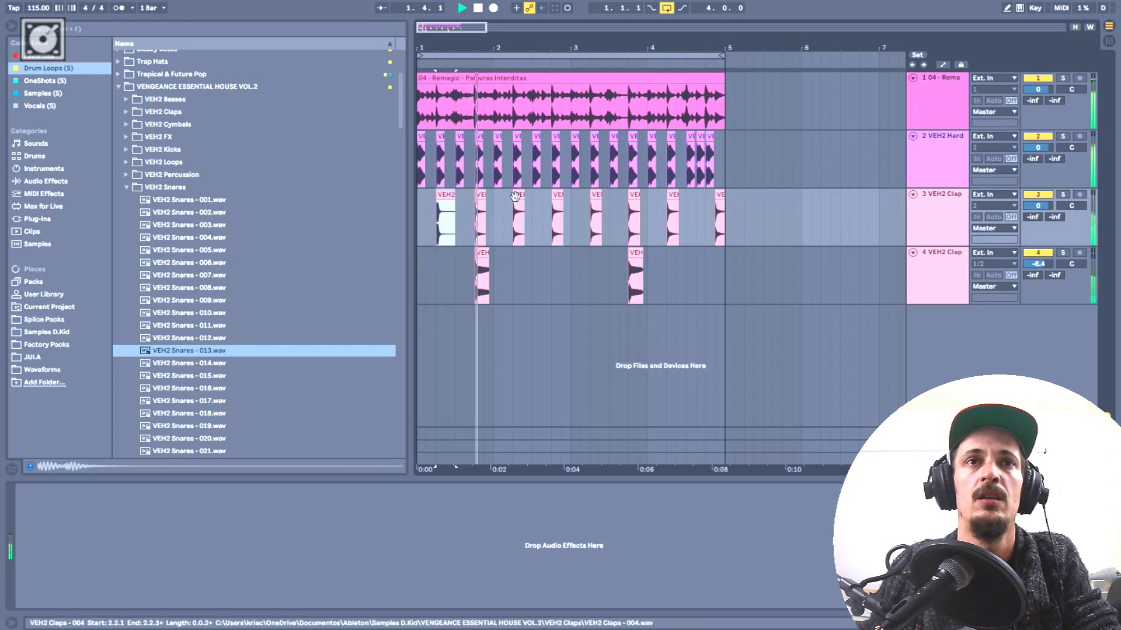
left_click(522, 219)
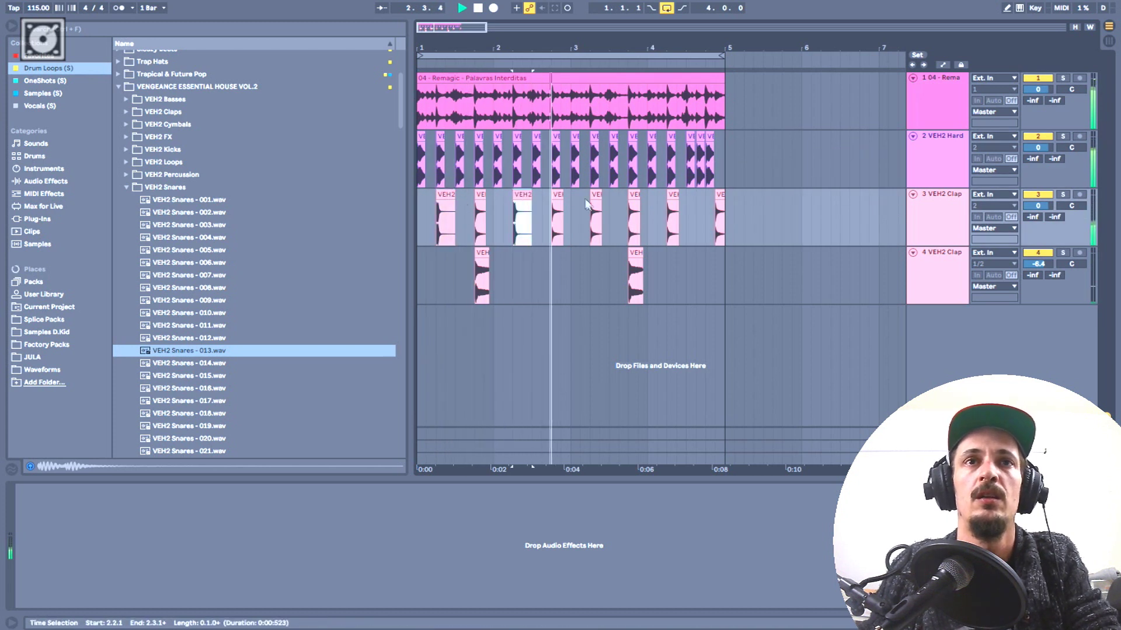
left_click(555, 198)
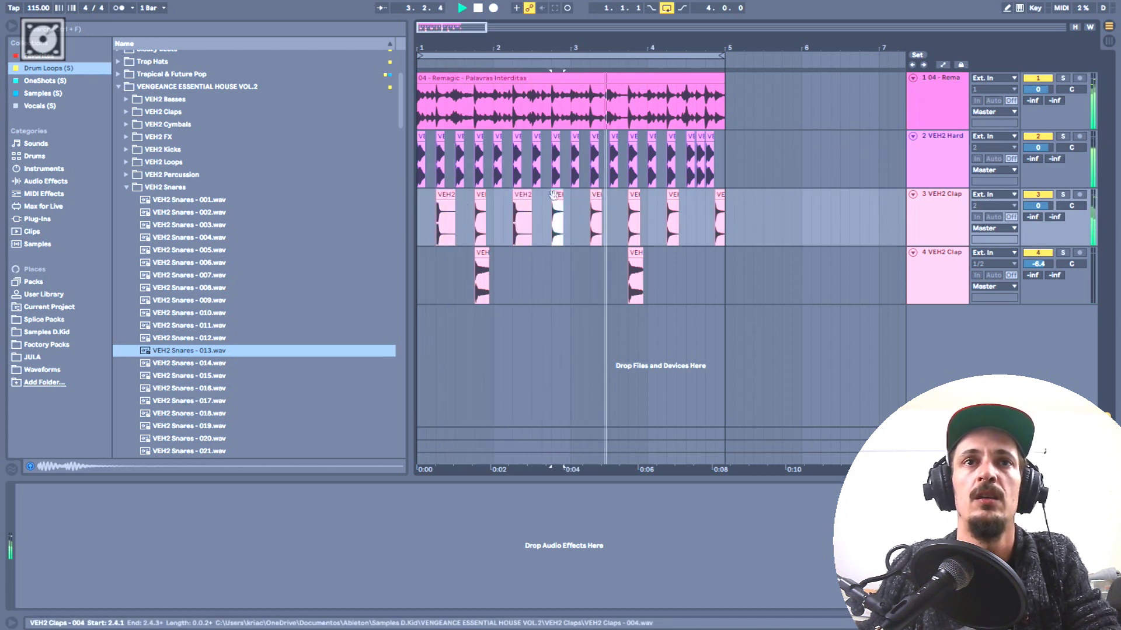
left_click(595, 198)
left_click(675, 196)
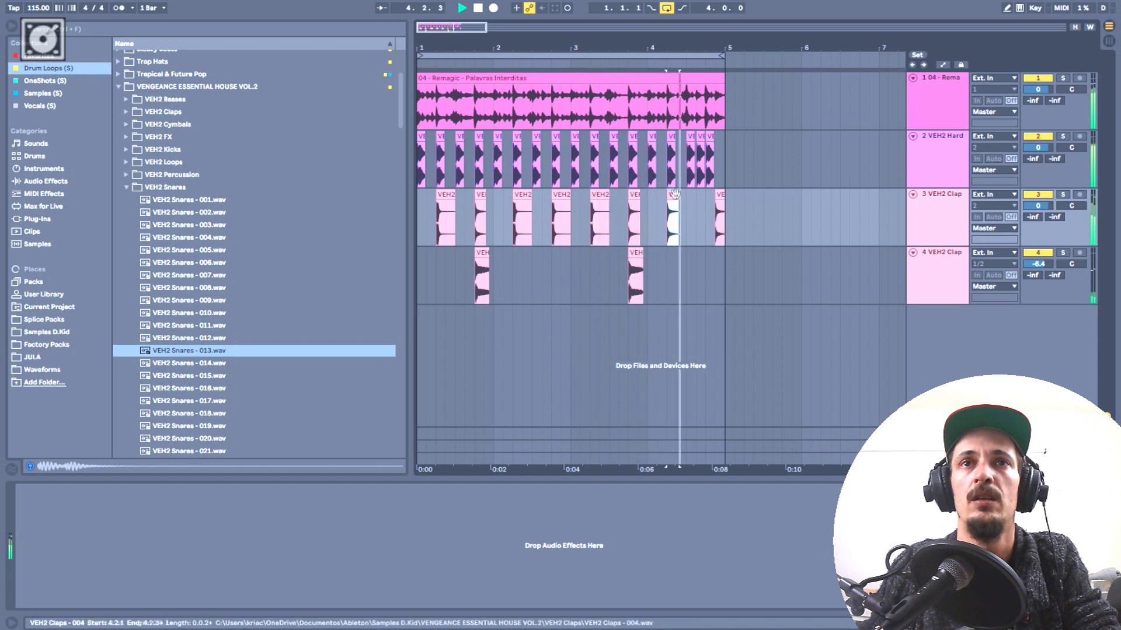
left_click(727, 197)
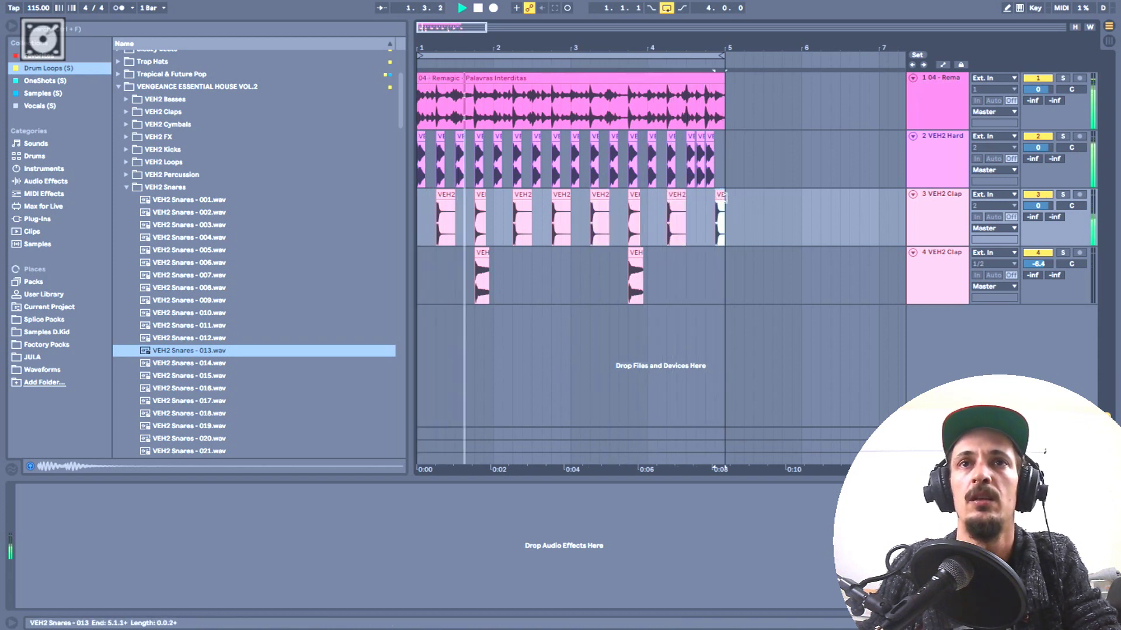
Trim the last snare in bar 4 to the loop end and set track 3's volume to -3.0 dB.
left_click_drag(726, 210, 527, 219)
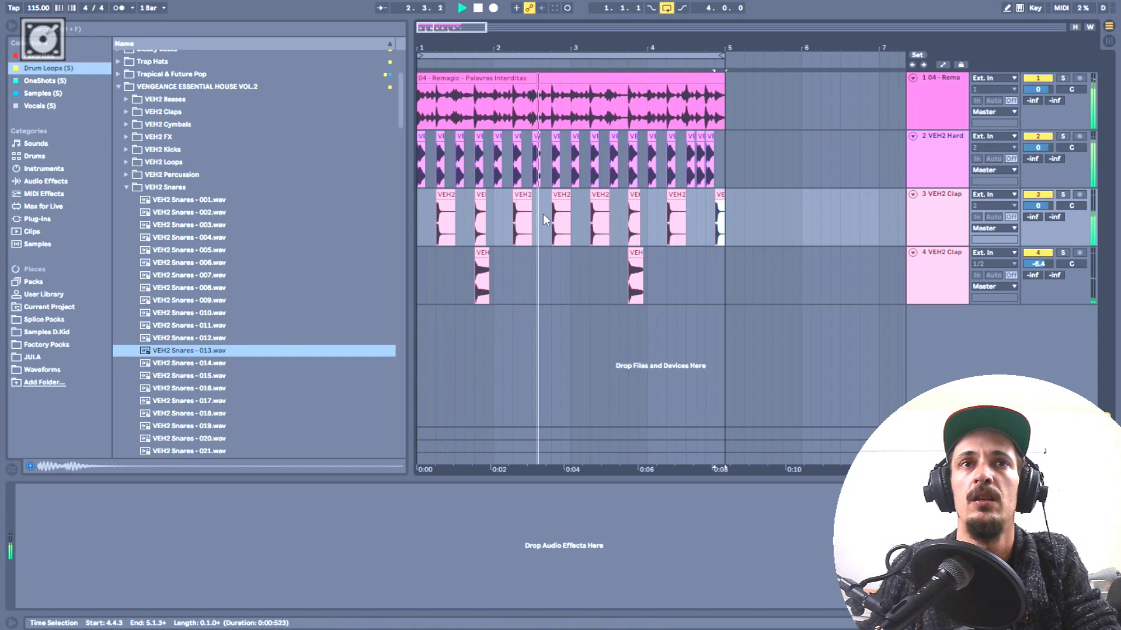
key("Tab")
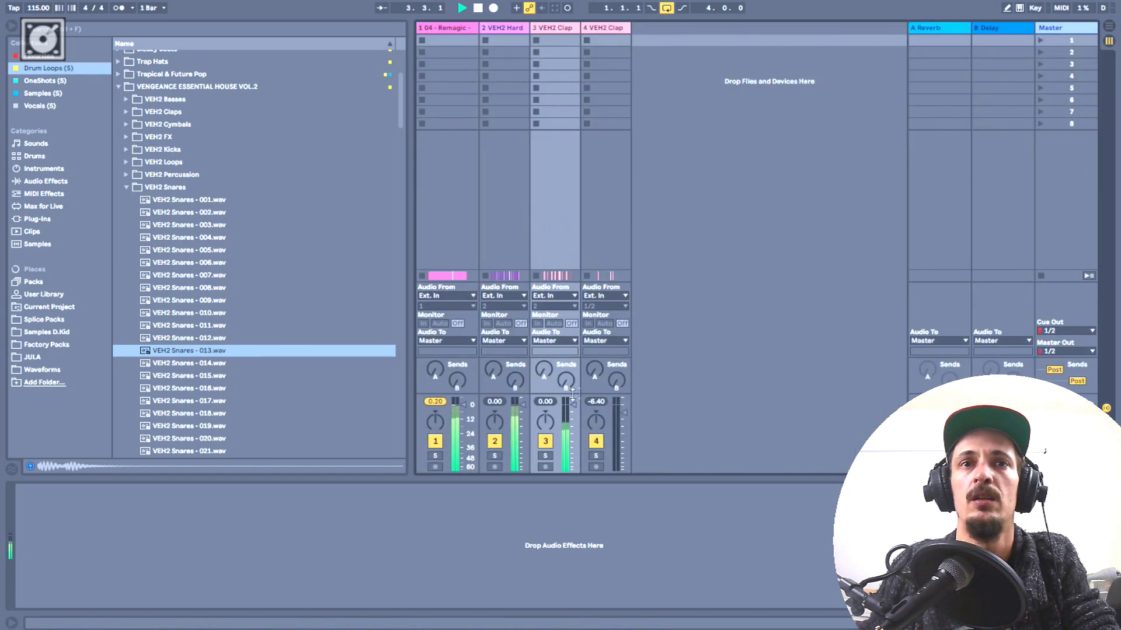
key("Tab")
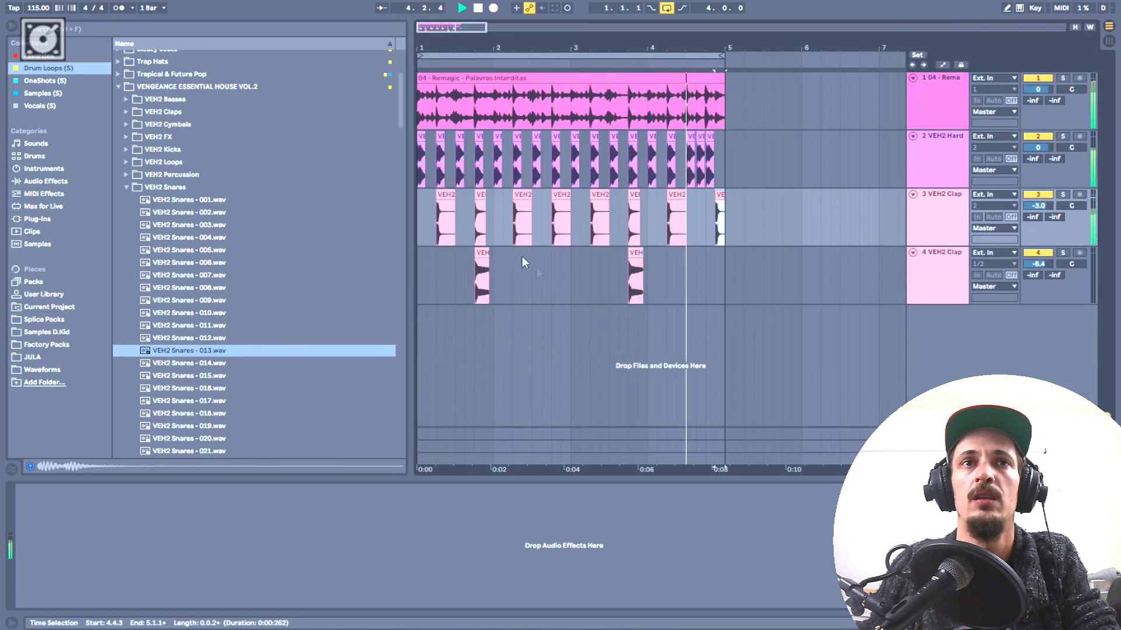
Try VEH2 Claps 004 in place of the snare on beat 2 of bar 3, then put snare 013 back.
left_click(485, 207)
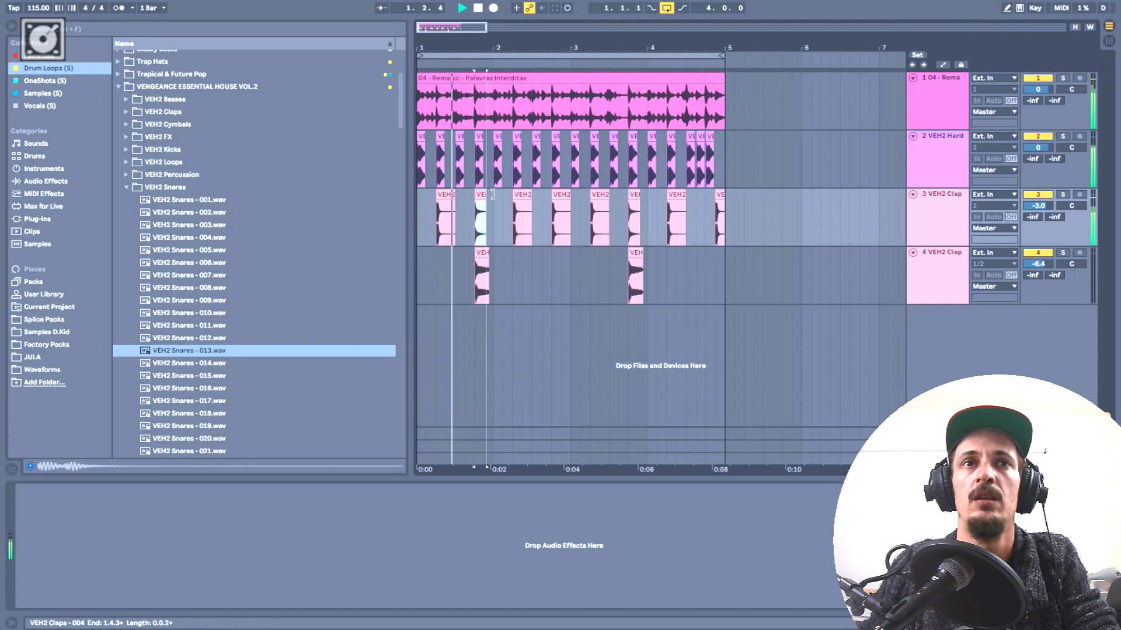
left_click(447, 213)
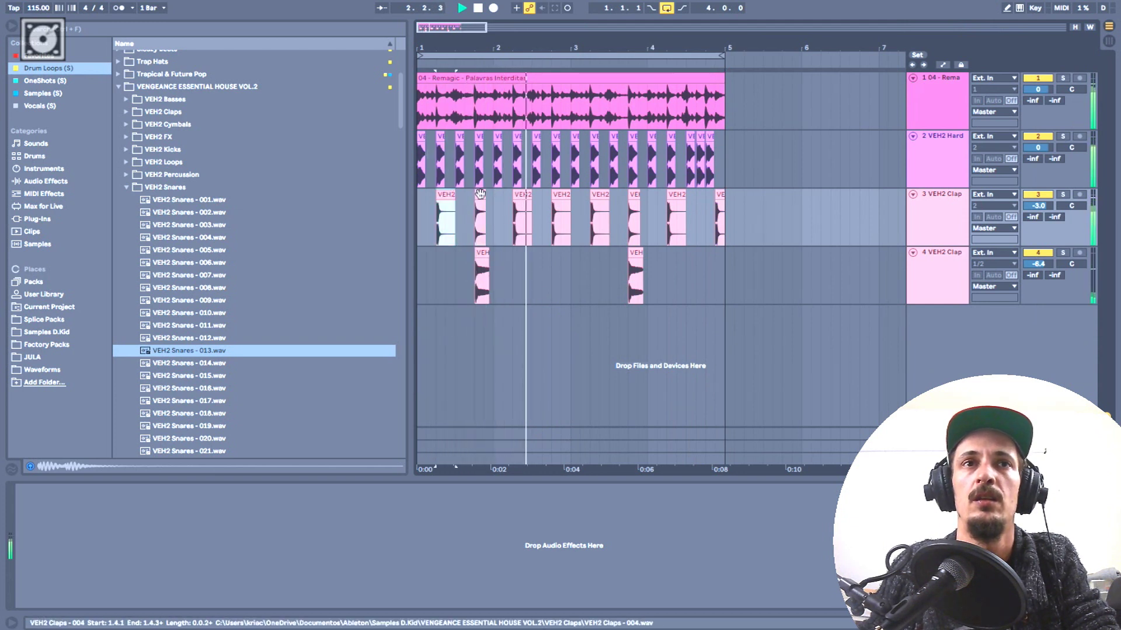
left_click(524, 194)
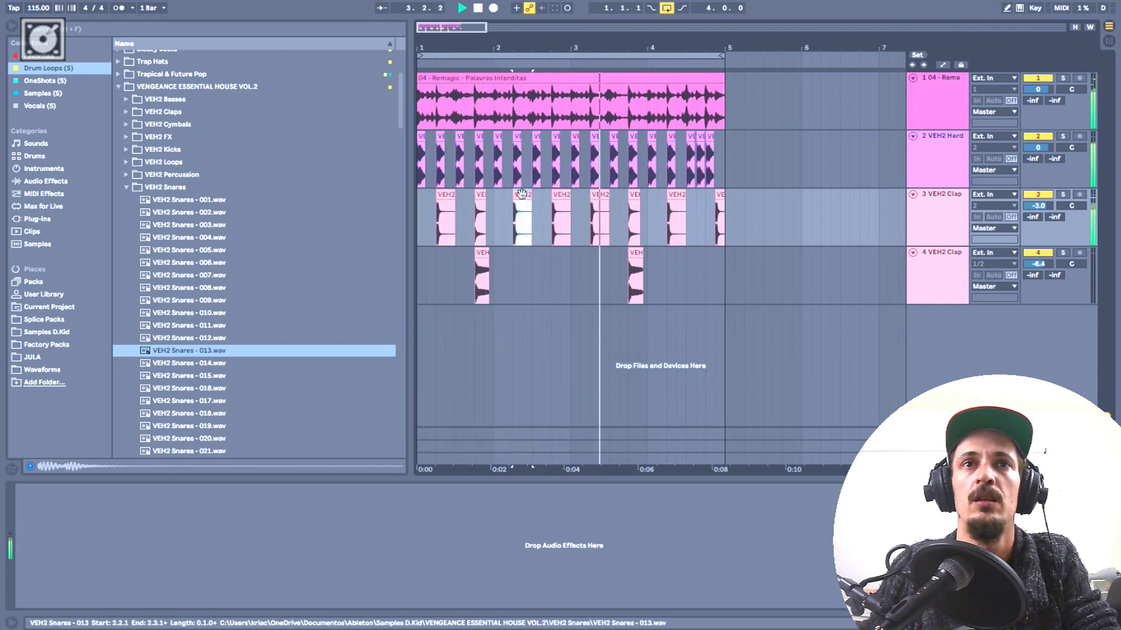
left_click(596, 194)
key("ctrl+z")
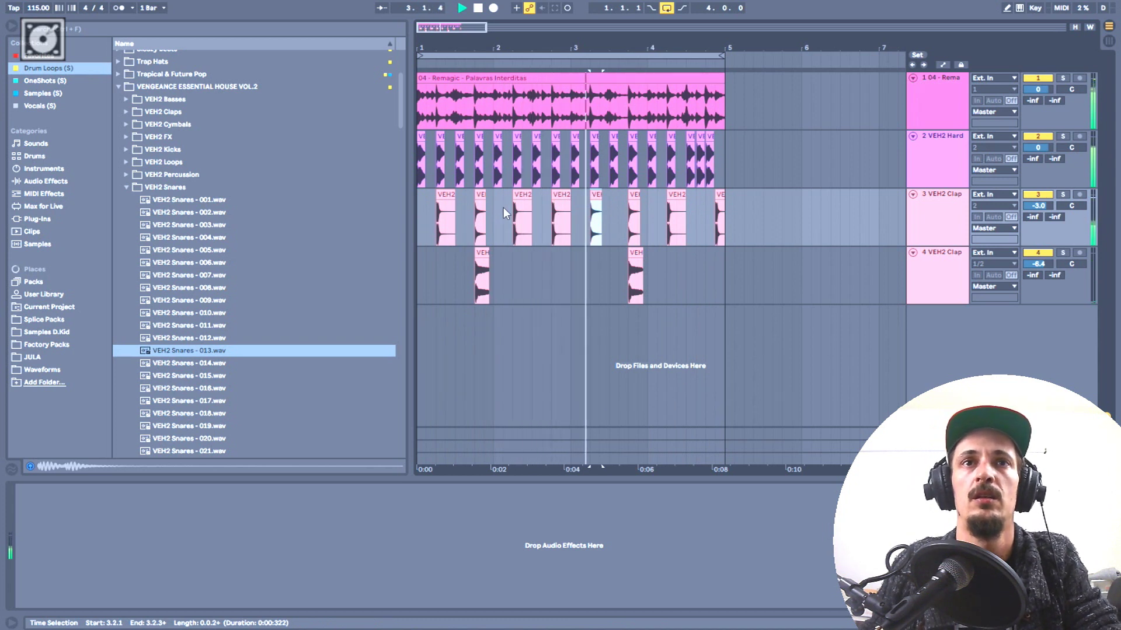
key("ctrl+y")
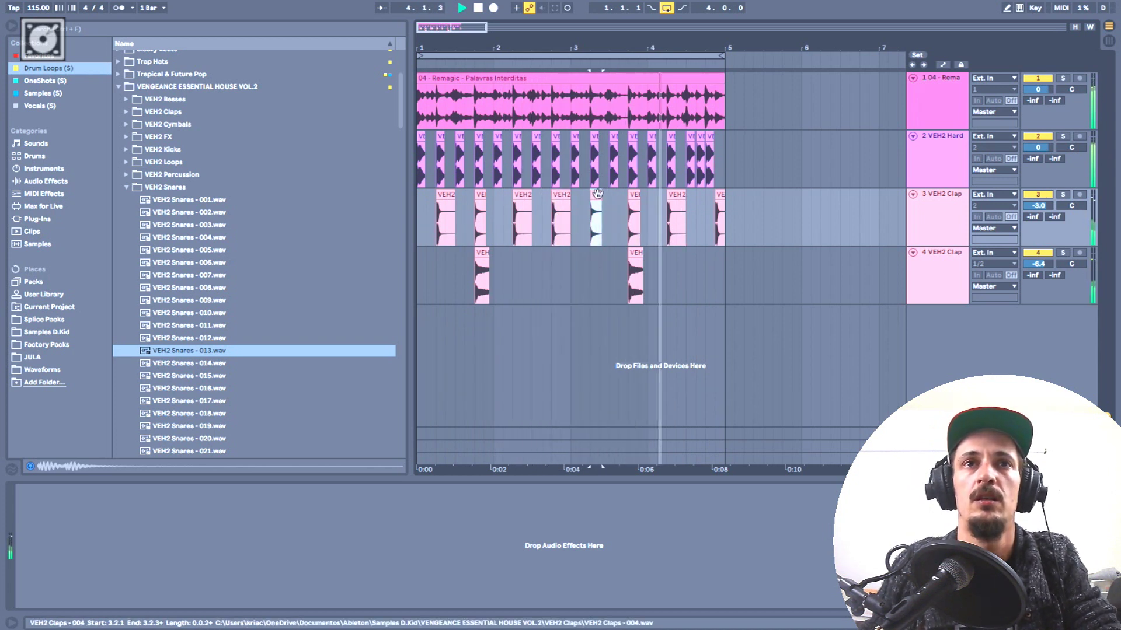
left_click(719, 192)
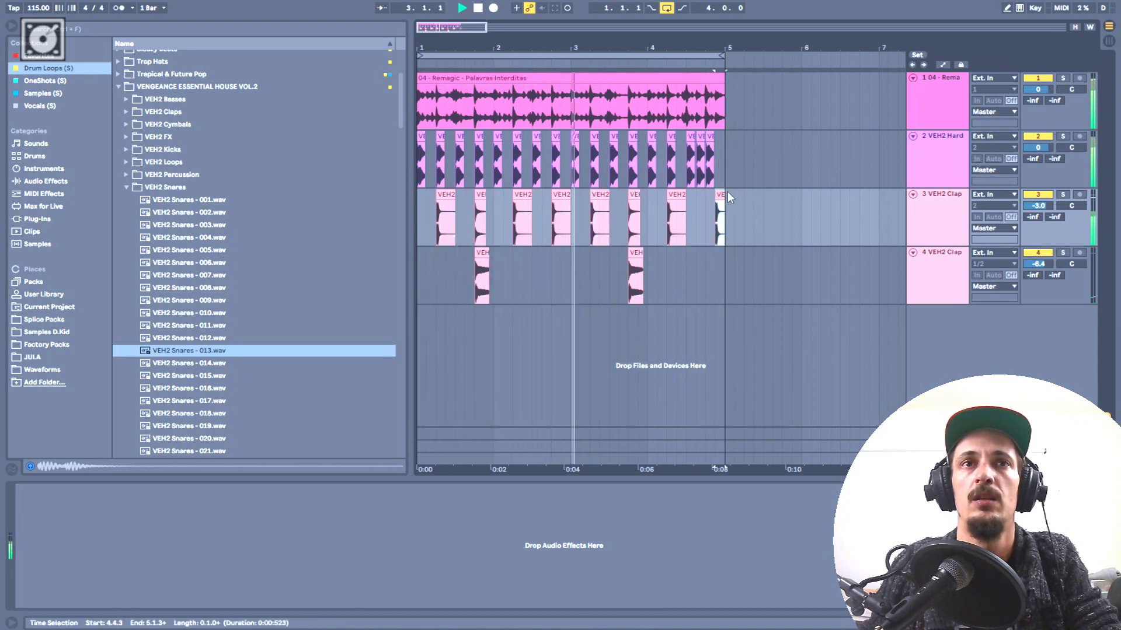
Set the volumes of the song track to -3.0 dB, the kick track to -1.0 dB and track 4 to -11.0 dB.
key("Tab")
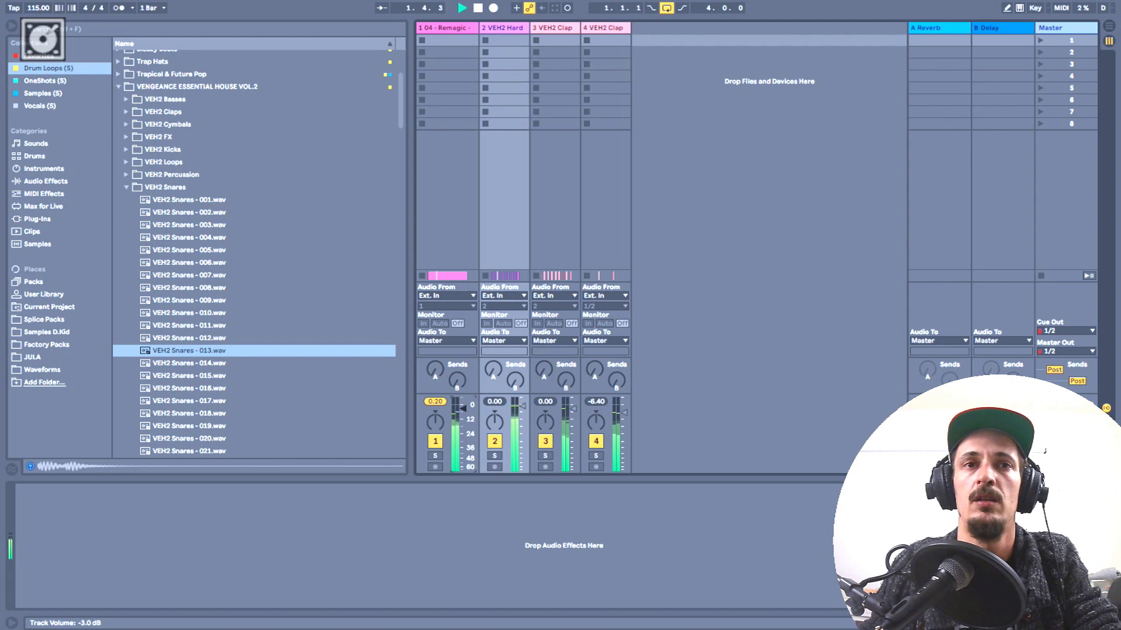
key("Tab")
key("Tab")
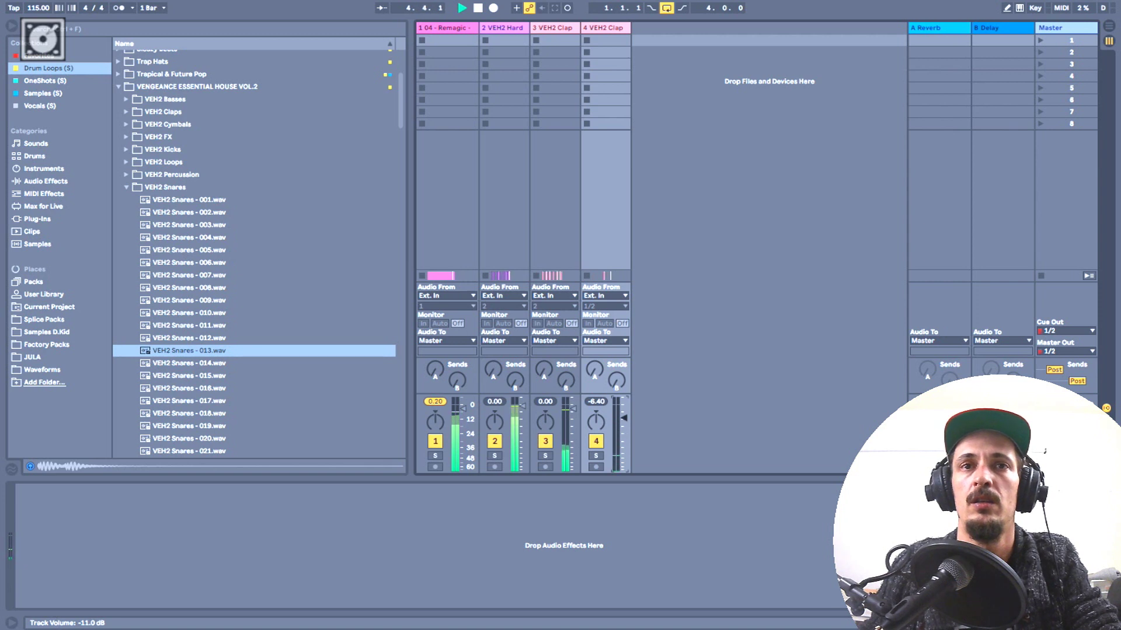
key("Tab")
Add the Reverb audio effect to track 3 and solo that track.
left_click(939, 208)
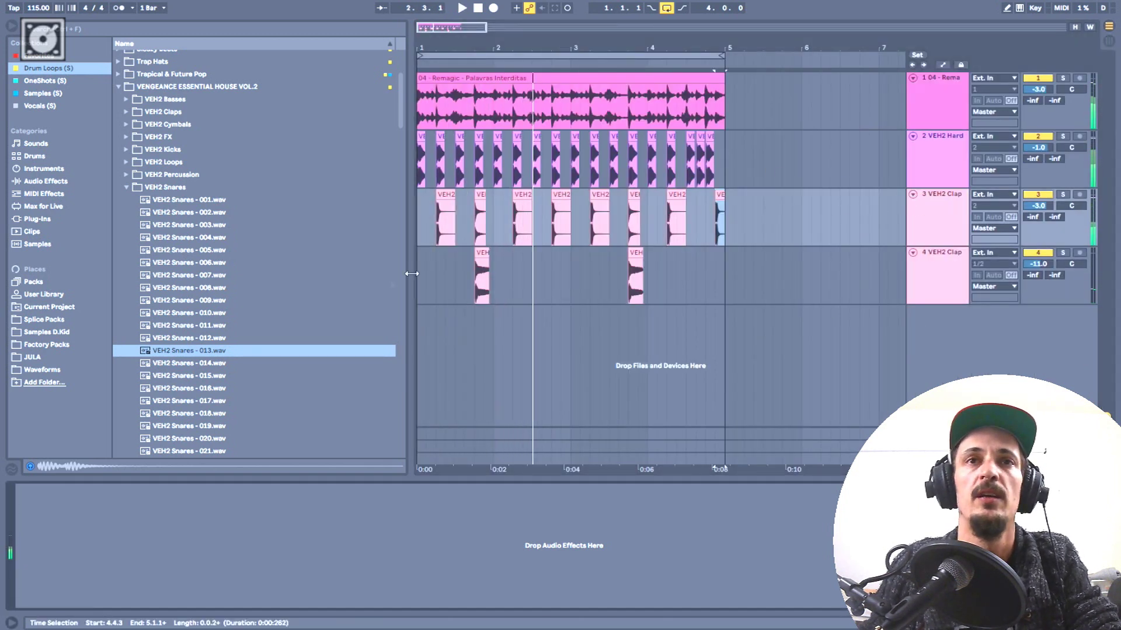
left_click(44, 183)
scroll(275, 313, "down", 3)
left_click_drag(154, 380, 300, 578)
left_click(1062, 196)
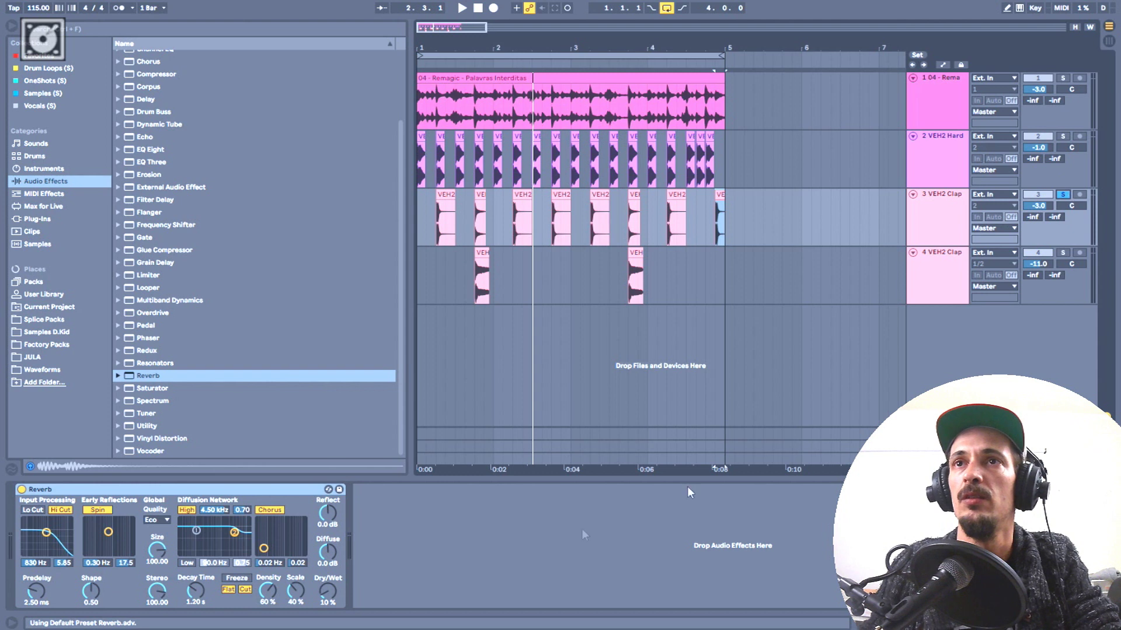
Play the soloed snare track, compare it without the Reverb, and set Decay Time to 1.60 s, Stereo to 120 and Dry/Wet to 18%.
key("space")
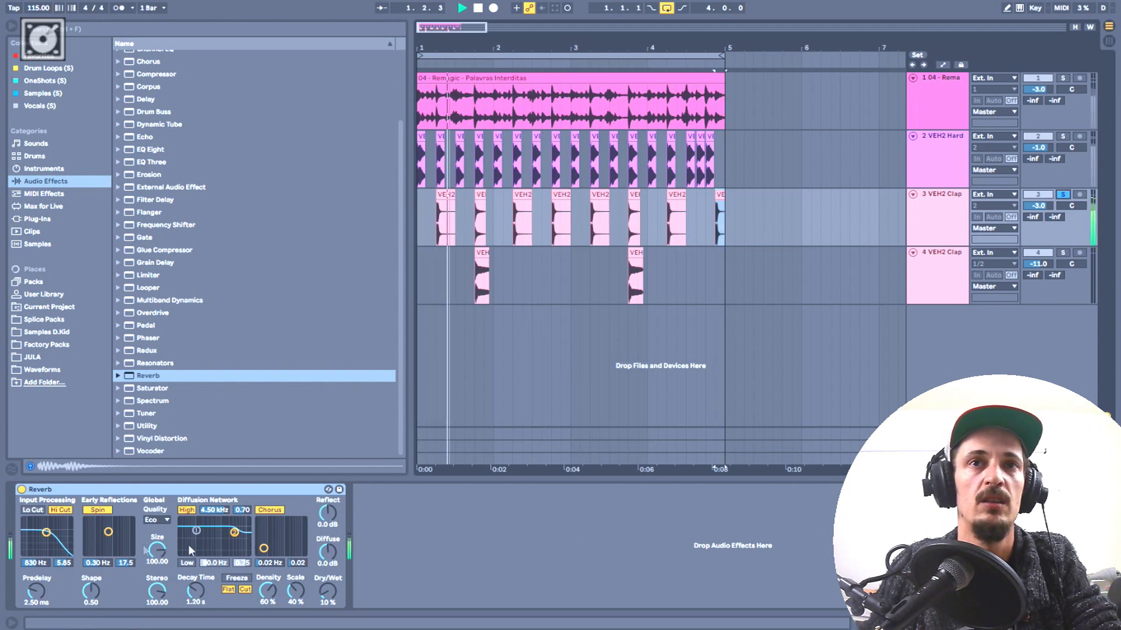
left_click(16, 492)
left_click(21, 491)
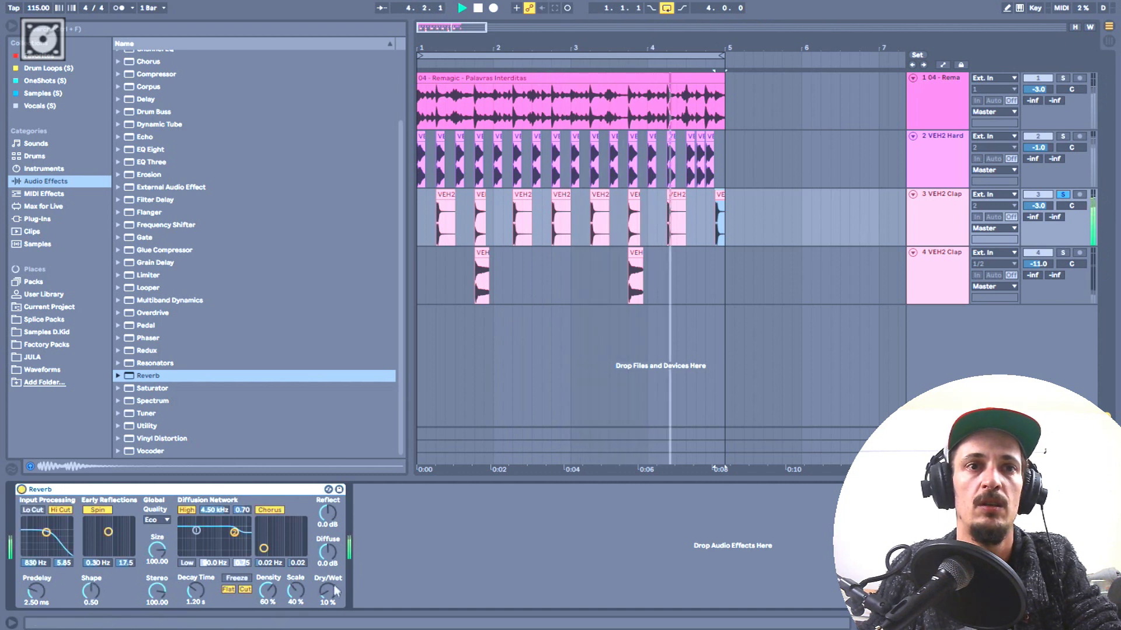
key("0")
left_click_drag(196, 590, 196, 578)
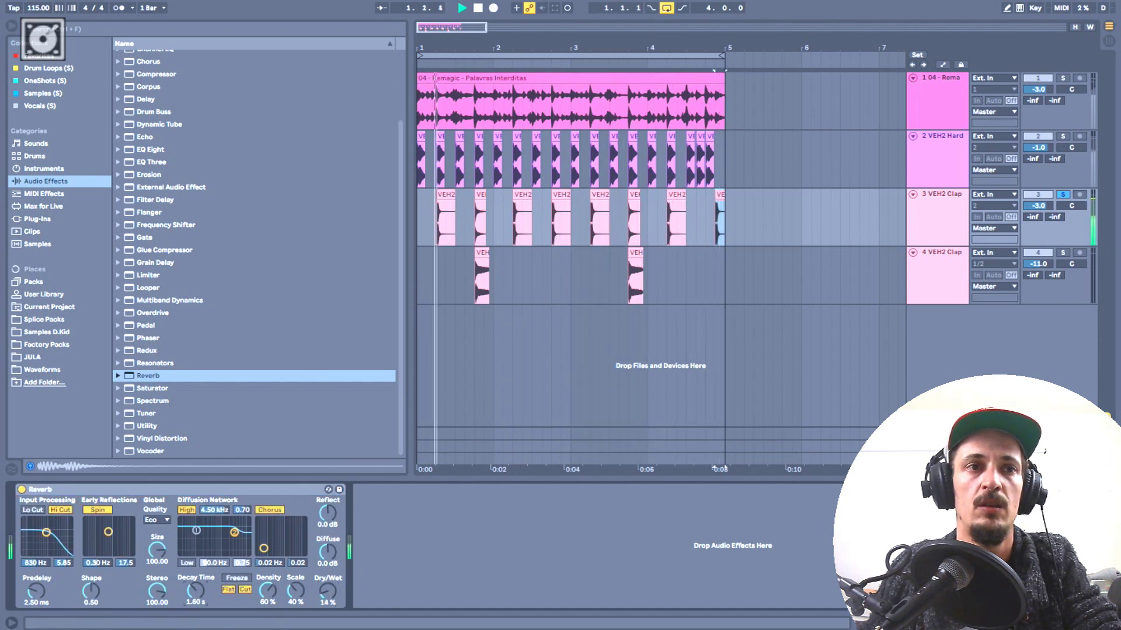
left_click_drag(330, 601, 329, 597)
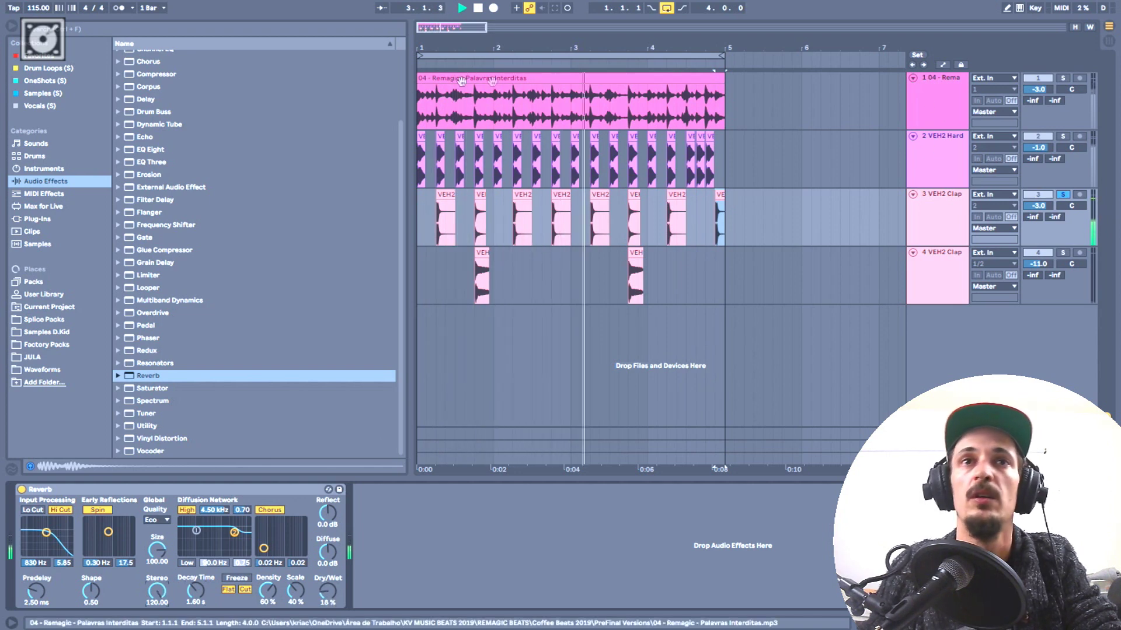
Unsolo track 3 and audition the beat with the song track muted, leaving that track active again.
left_click(806, 116)
left_click(1061, 194)
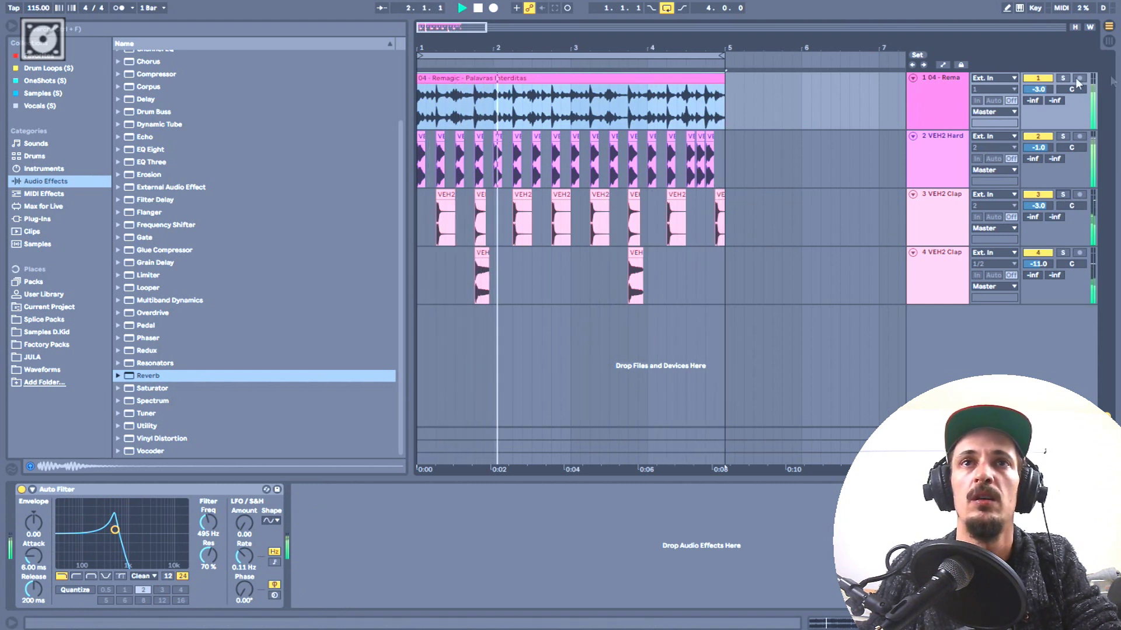
left_click(944, 84)
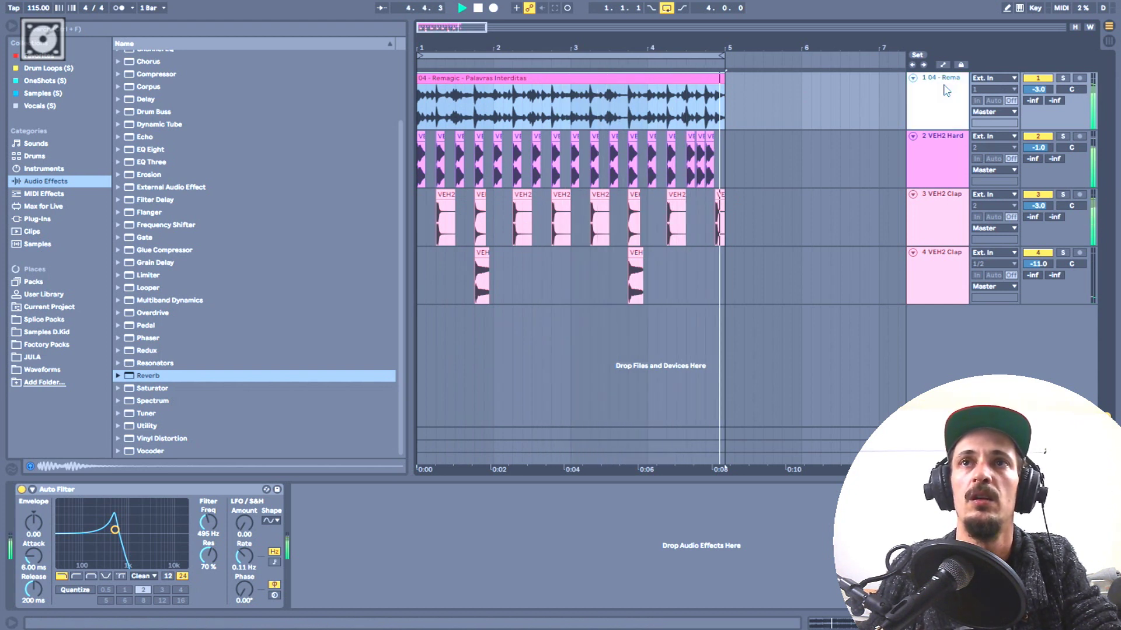
left_click(1040, 78)
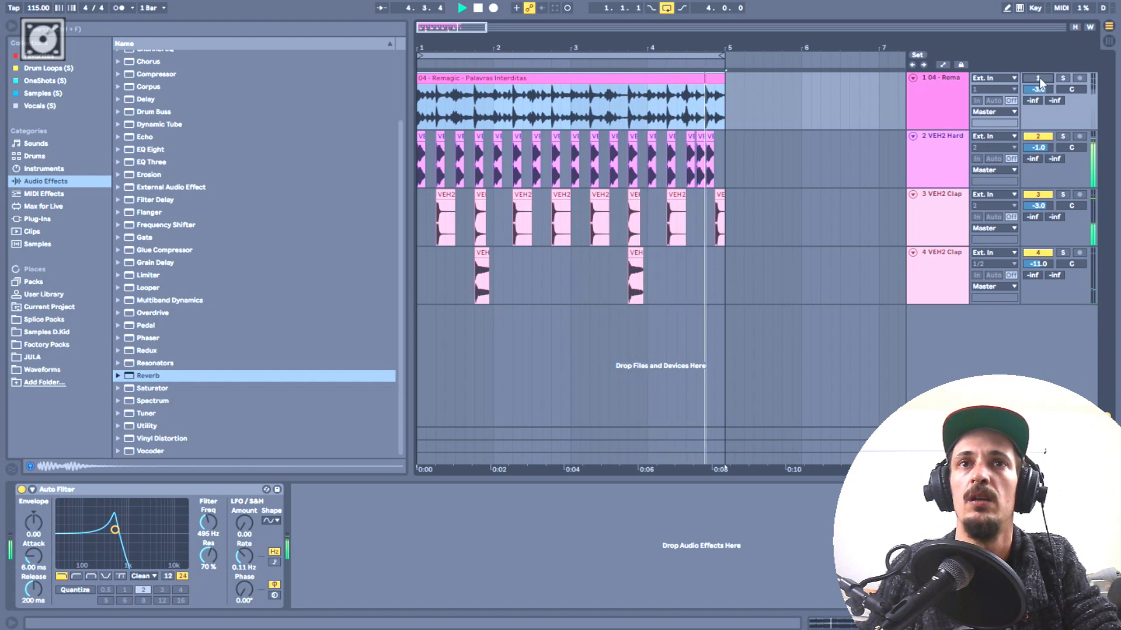
left_click(1038, 78)
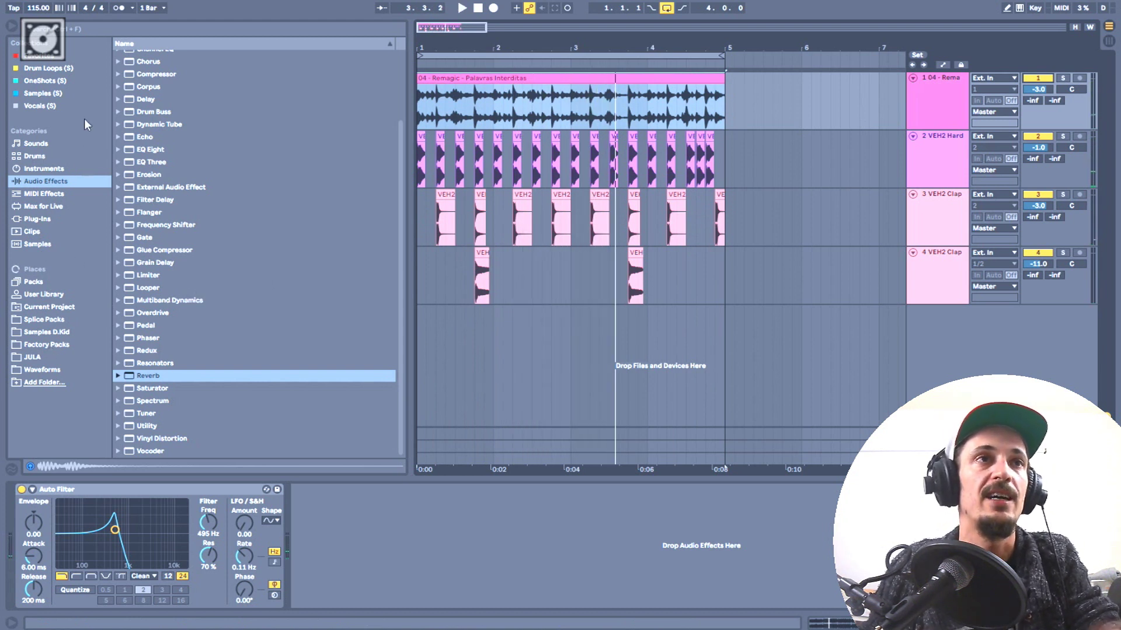
Browse the Hi-Hat Loops folder of the ArtyTorrent Pack 86-BFA Rush construction kit in the Drum Loops collection.
left_click(40, 64)
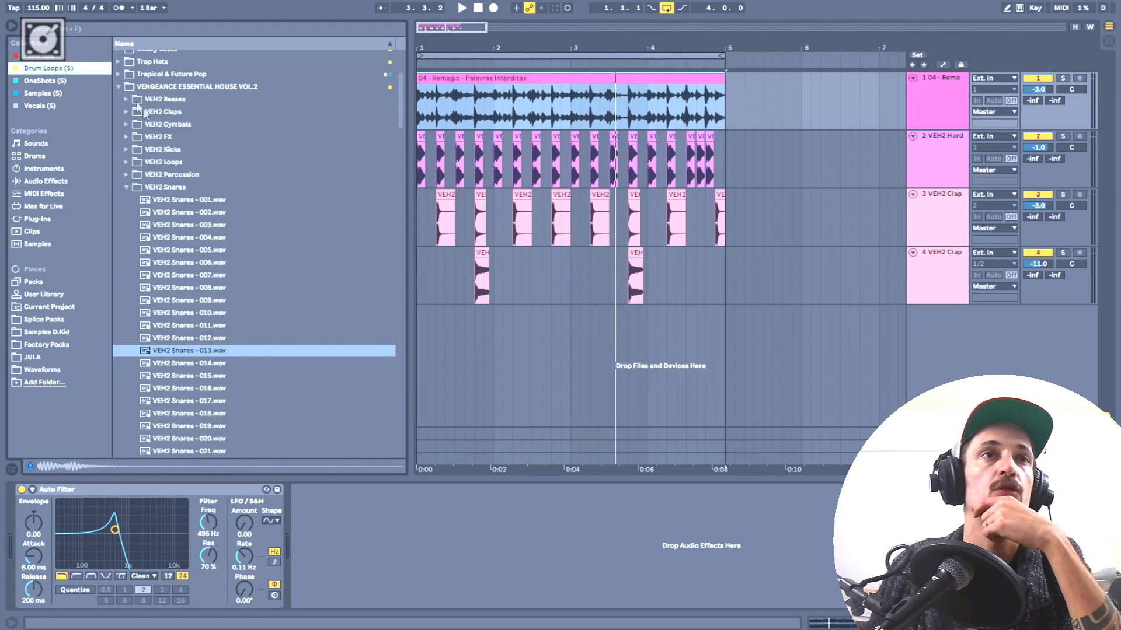
left_click(119, 87)
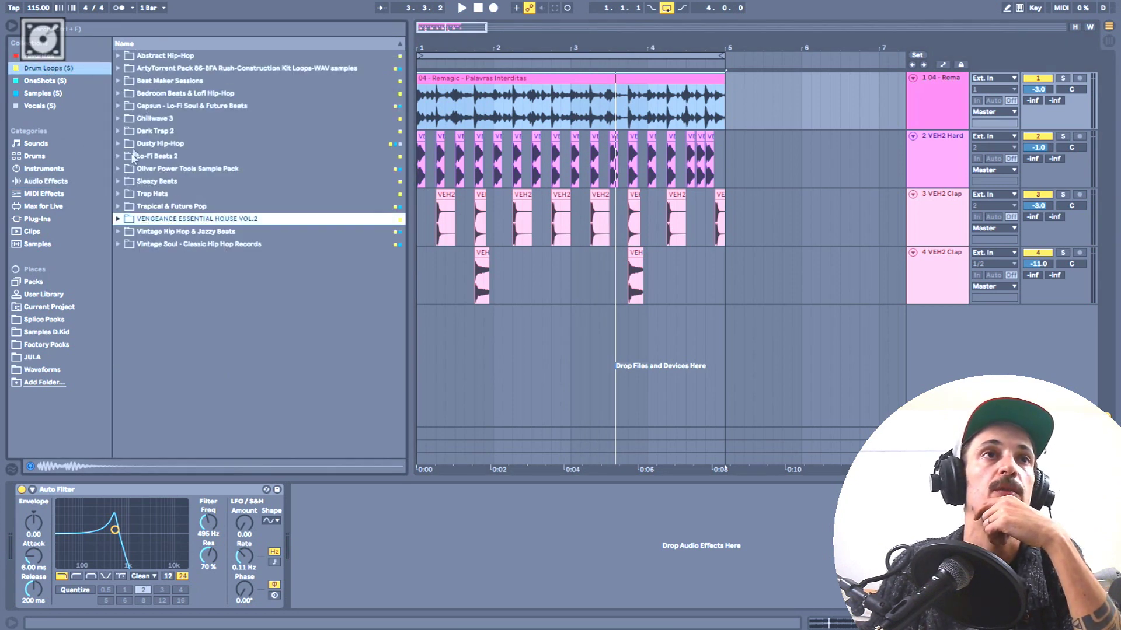
left_click(118, 68)
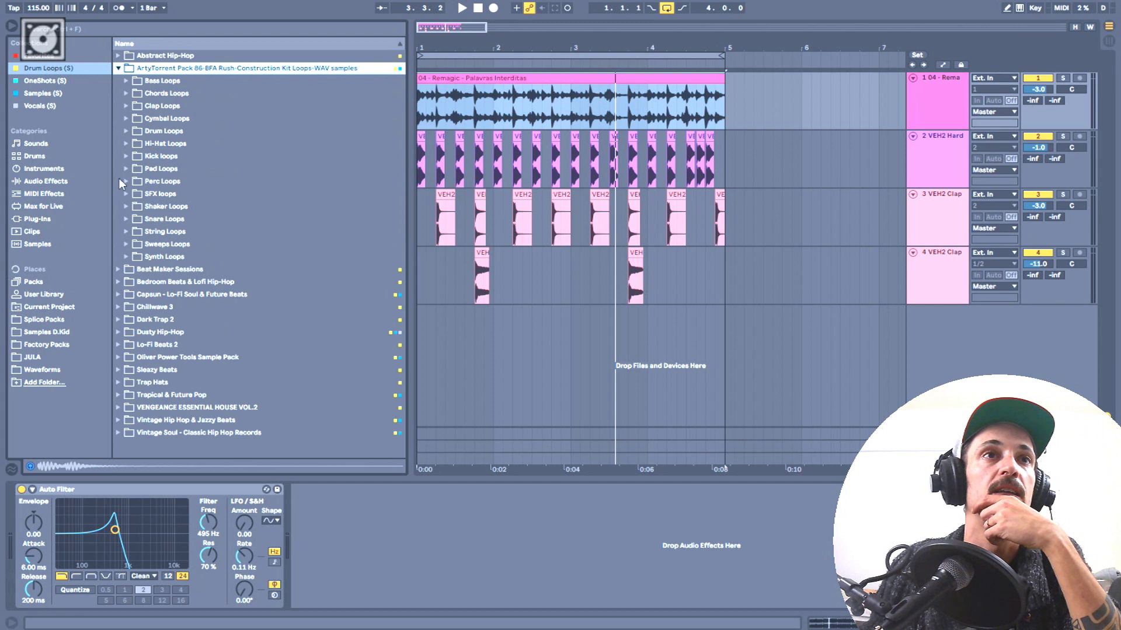
left_click(126, 144)
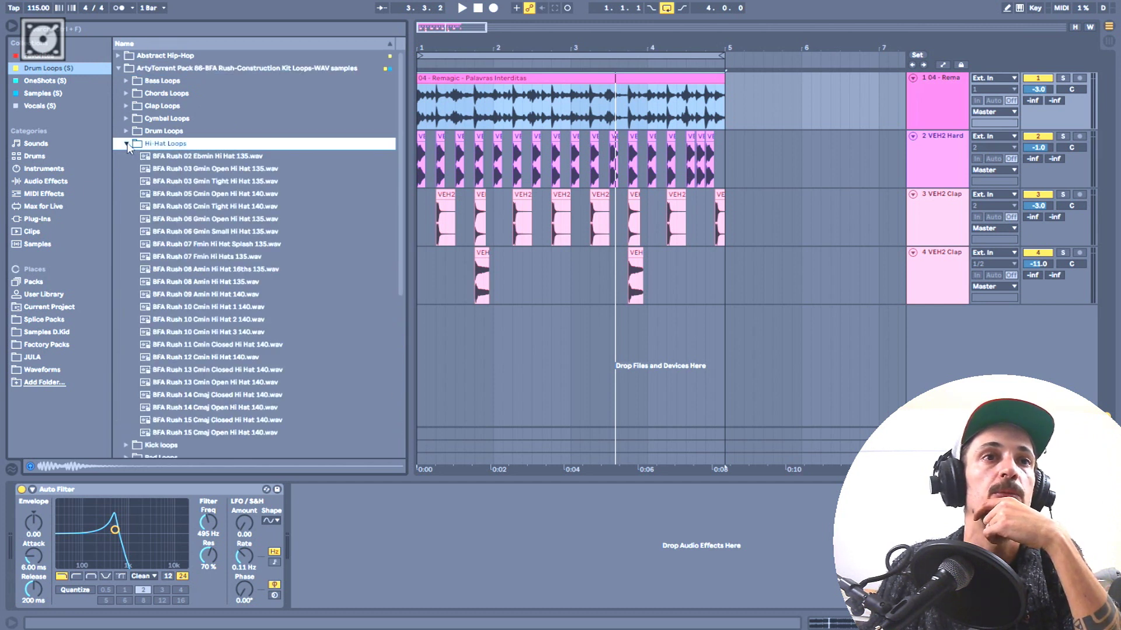
left_click(126, 143)
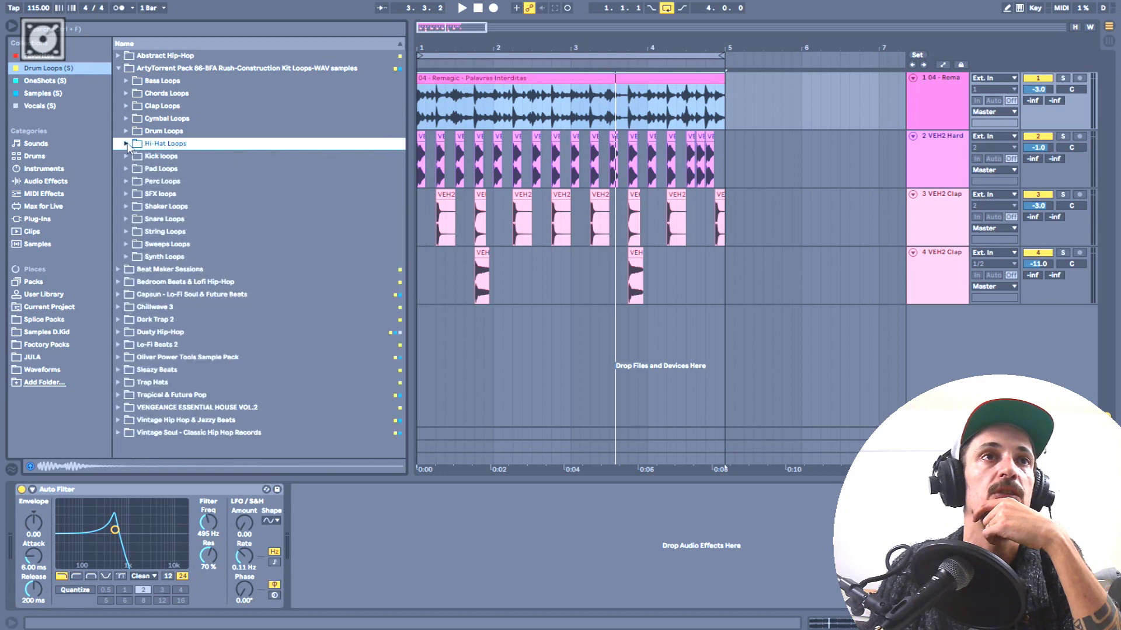
Audition loops 10 and 08 in Vengeance's VEH2 Real Hihats 128BPM folder and place 08 on a new track 5 from bar 1.
left_click(118, 408)
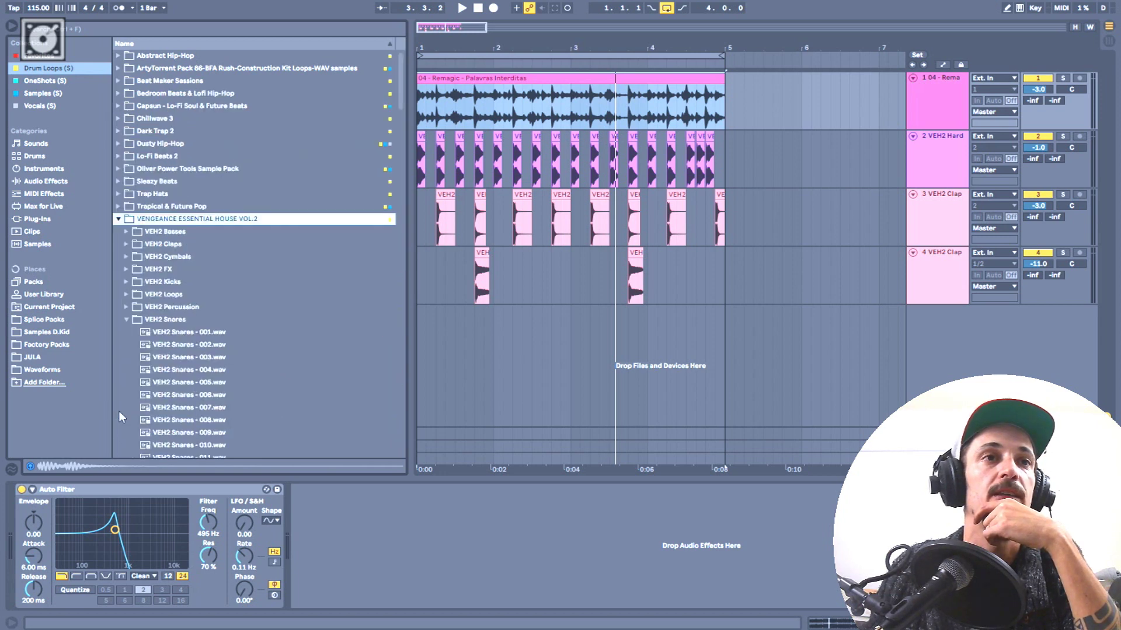
left_click(125, 235)
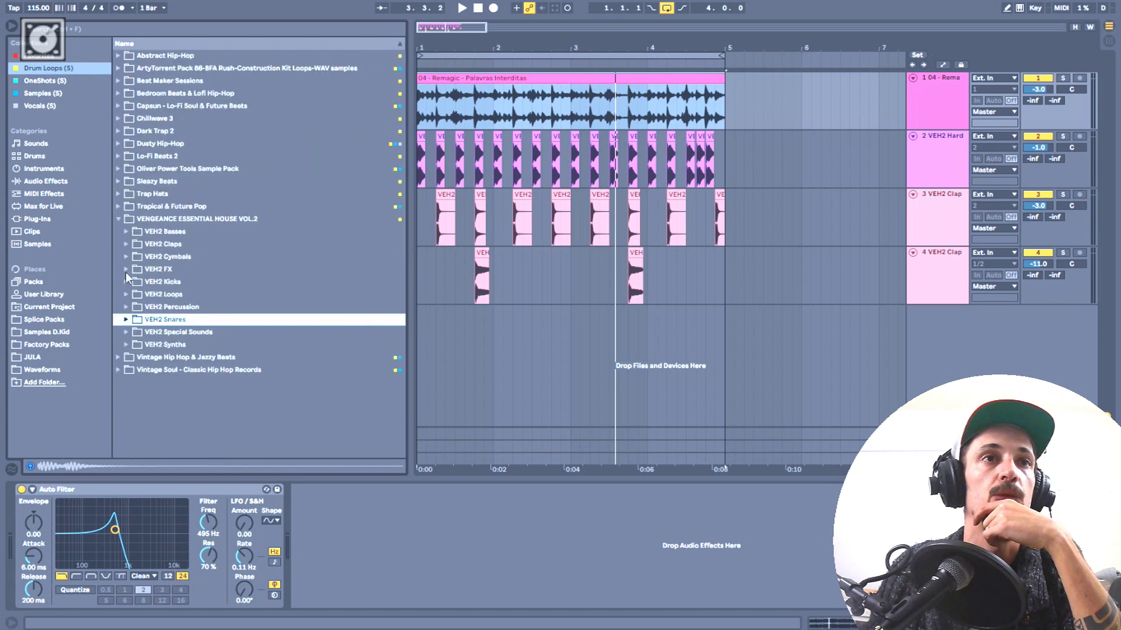
left_click(126, 294)
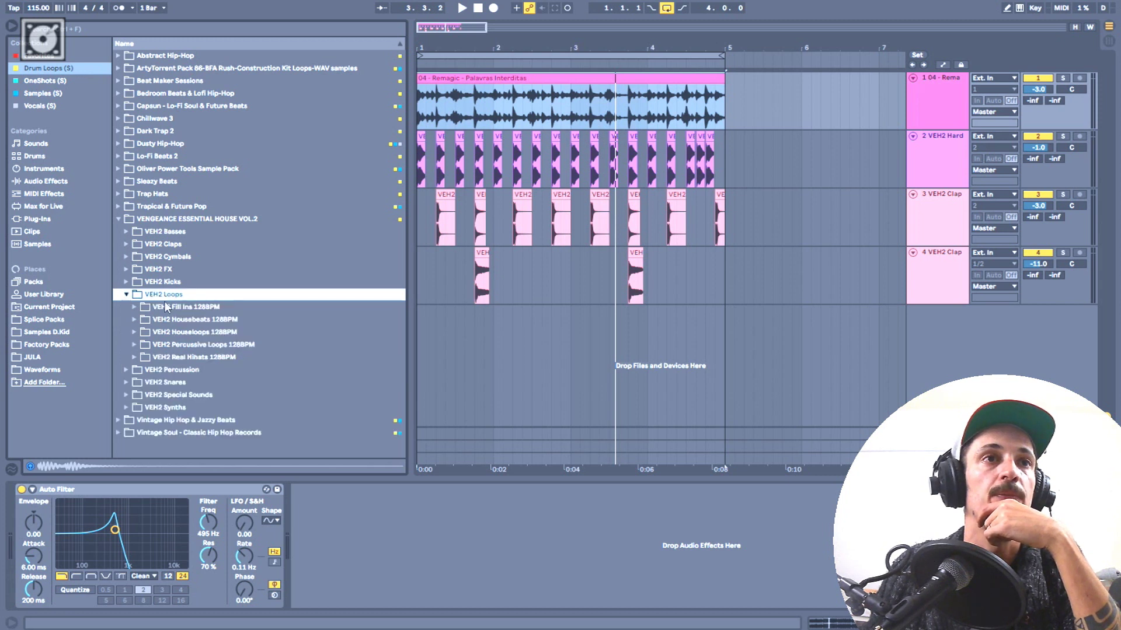
left_click(134, 358)
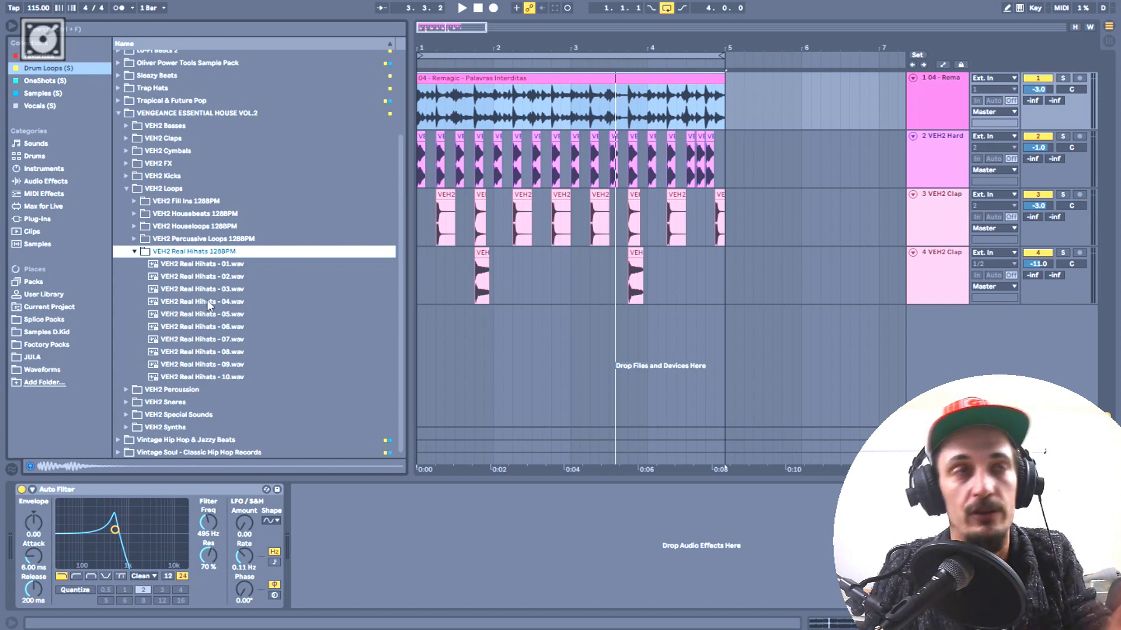
left_click(199, 376)
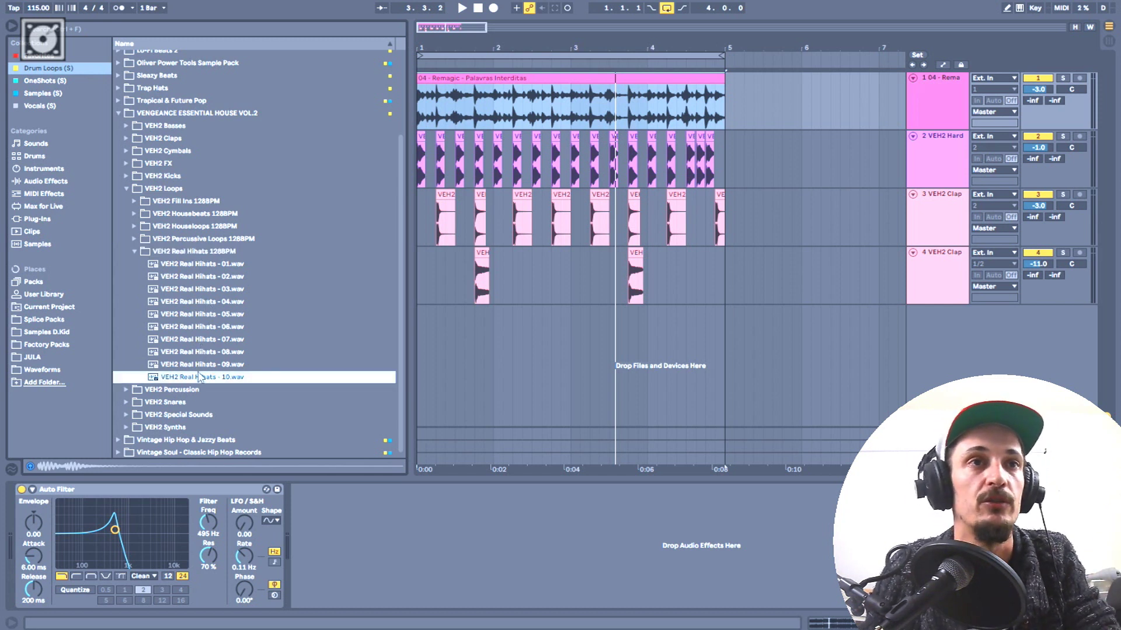
left_click(205, 355)
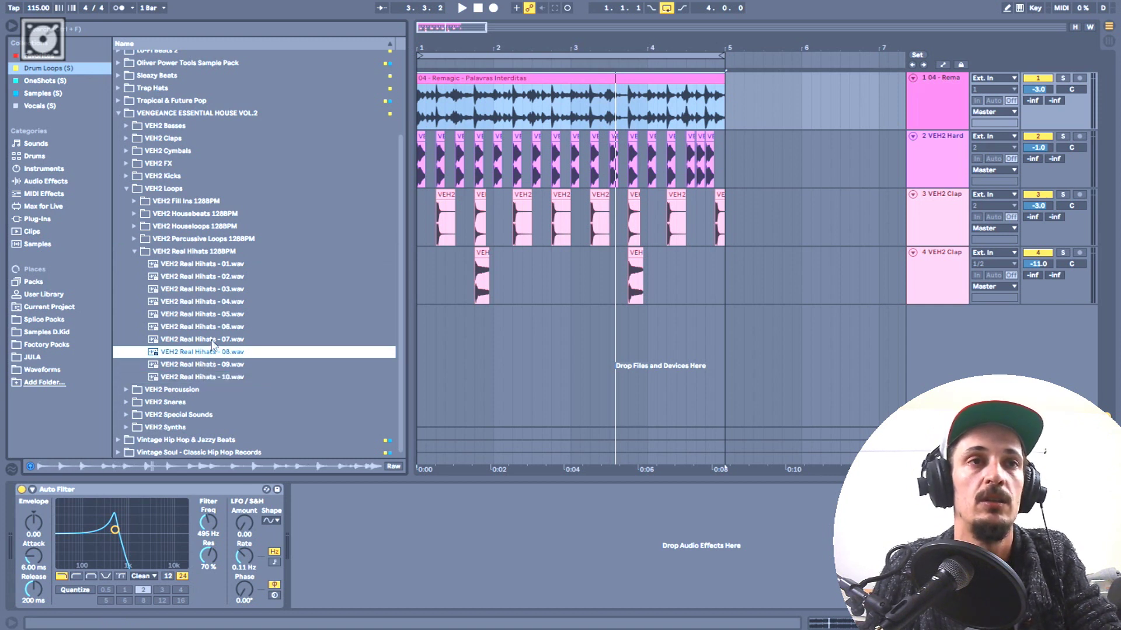
left_click_drag(388, 325, 419, 314)
Play the beat and set the hi-hat track's volume to -7.0 dB and its panning to 4L.
key("Tab")
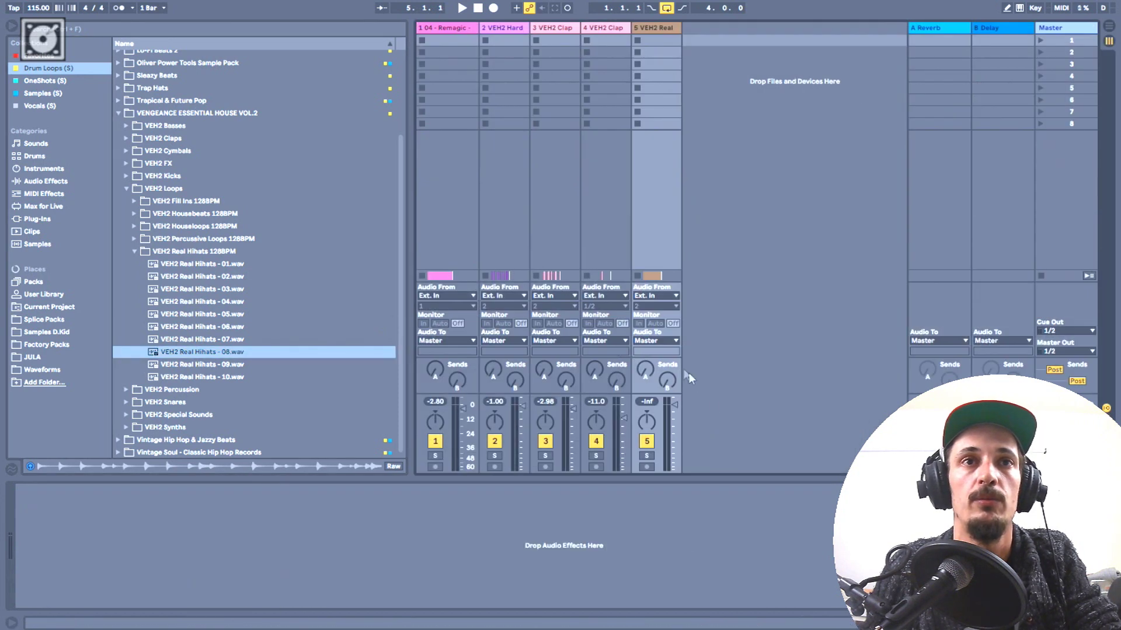
key("space")
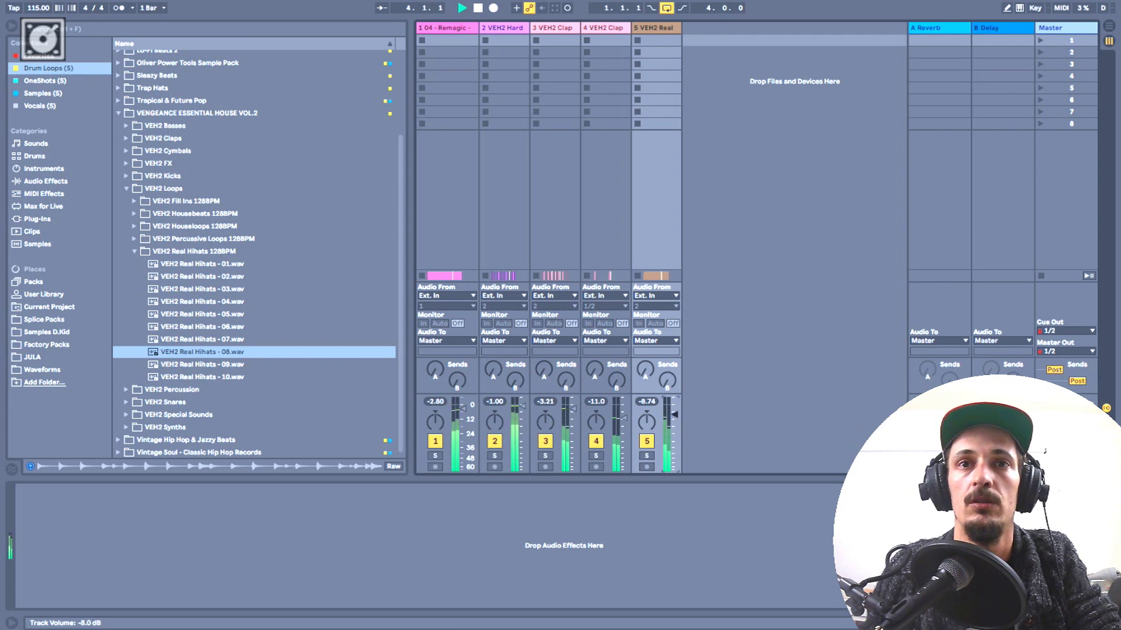
left_click_drag(674, 414, 674, 413)
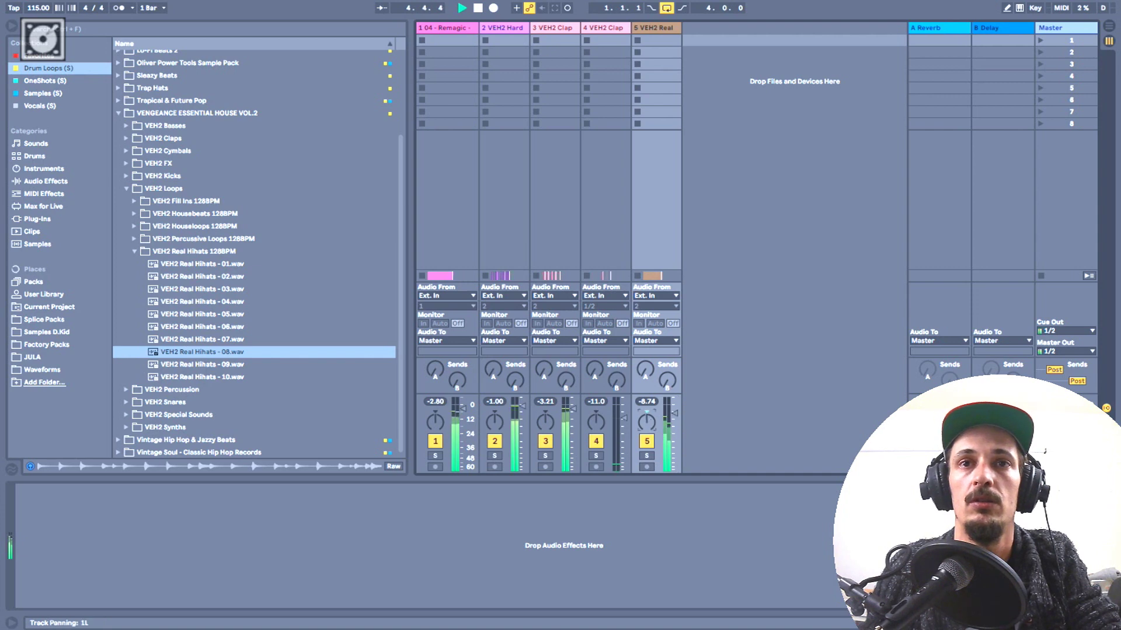
key("Tab")
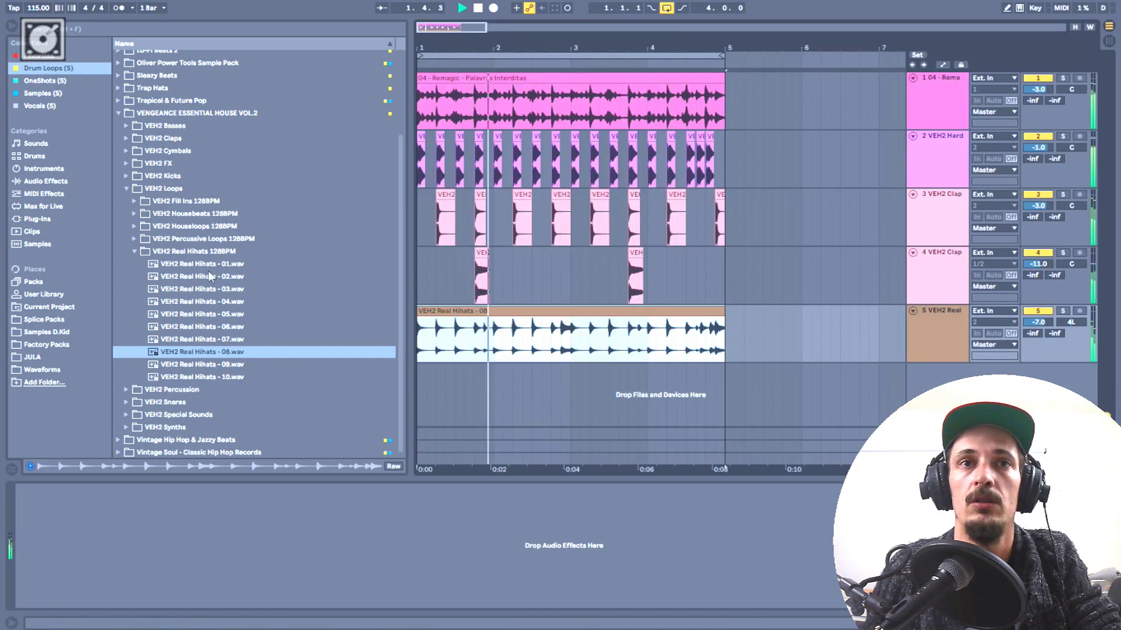
Replace the hi-hat loop on track 5 with VEH2 Real Hihats 07 from bar 1 and play the beat.
left_click(185, 340)
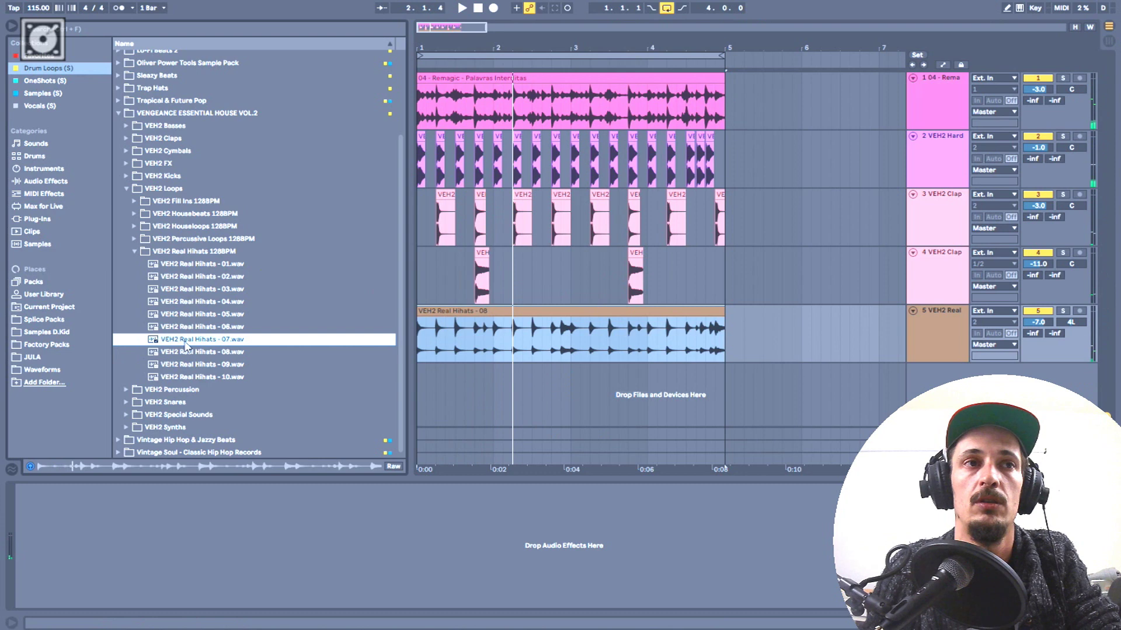
left_click_drag(289, 321, 425, 321)
key("space")
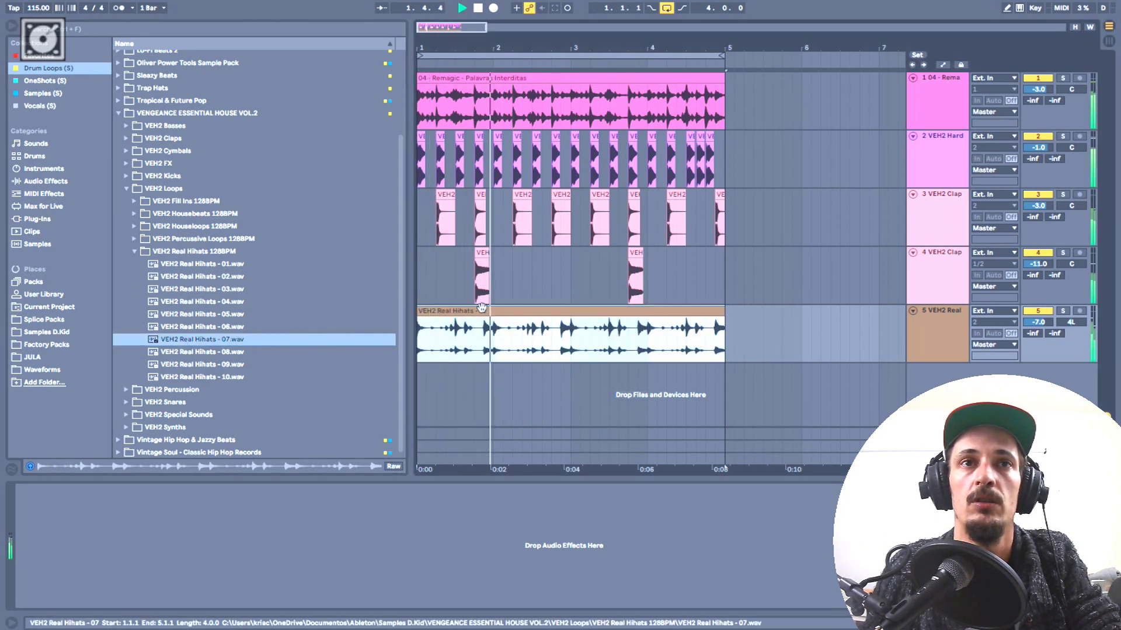
Set the kick track's volume to -5.0 dB and track 3's volume to -3.7 dB.
key("Tab")
key("space")
key("space")
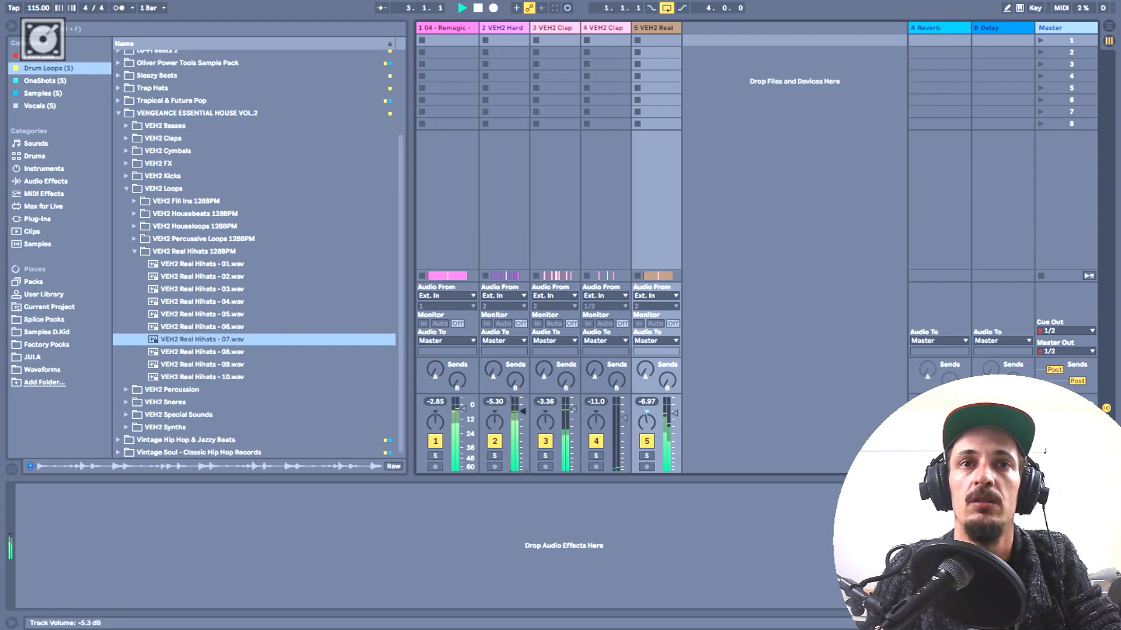
key("Tab")
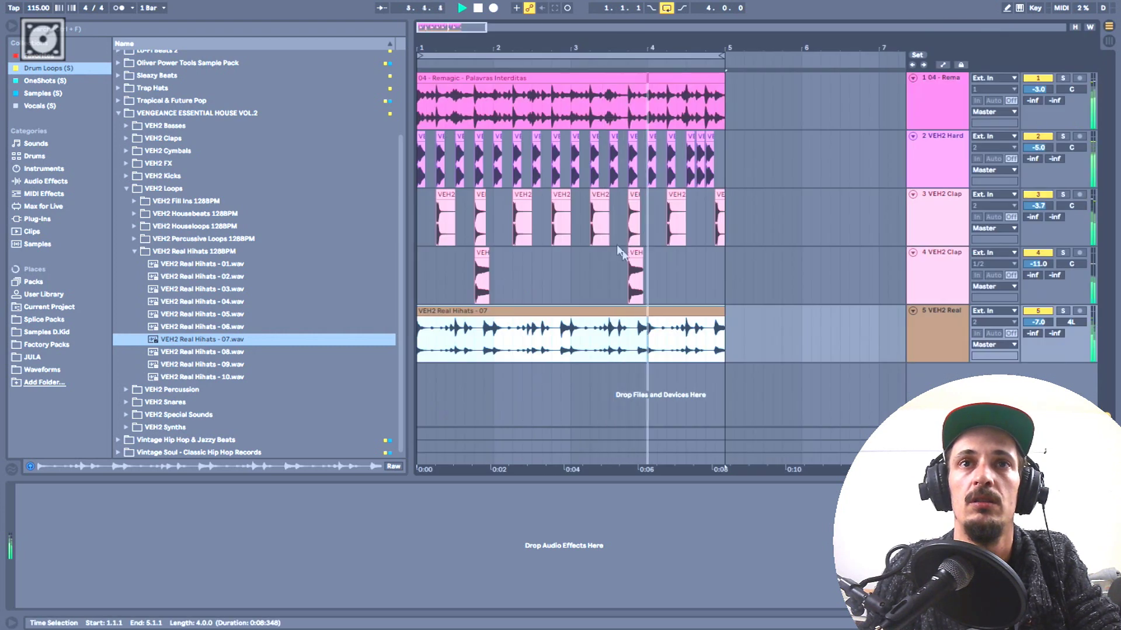
Replace the track 3 claps on beat 4 of bars 1 and 3 with copies of the snare from bar 3, beat 2.
left_click(479, 196)
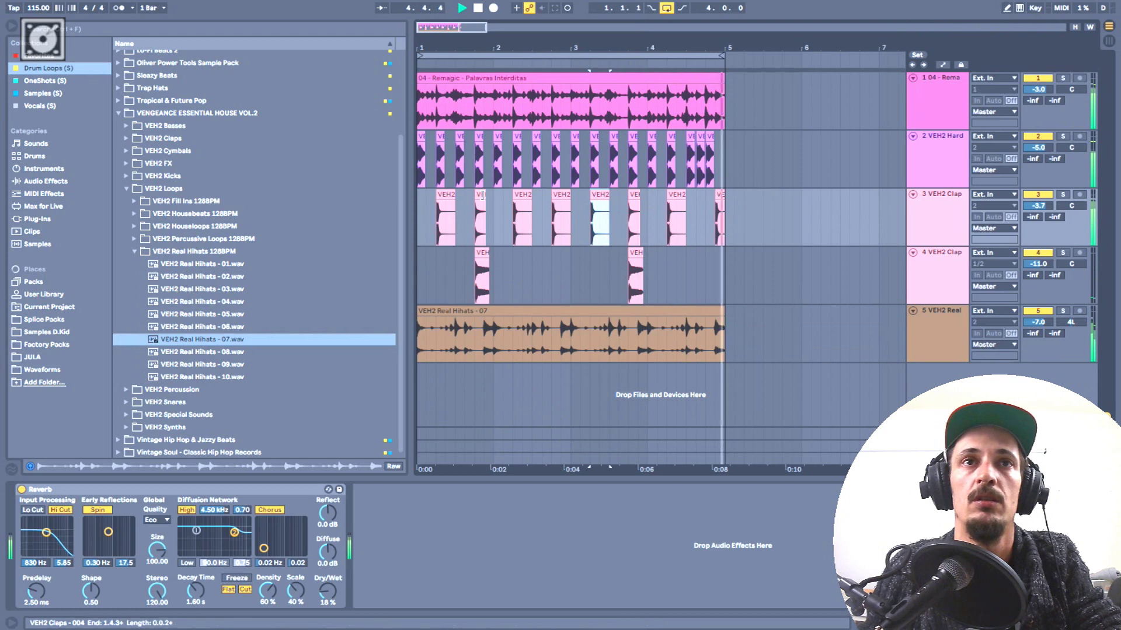
left_click(638, 206)
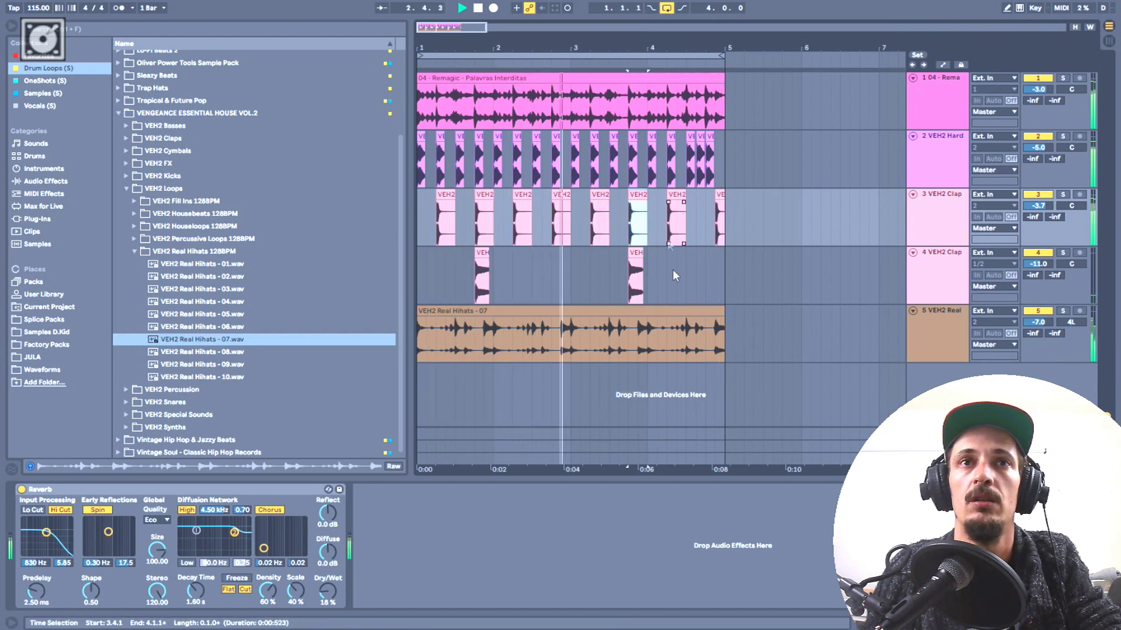
Set the kick track's volume to -4.0 dB and the hi-hat track's volume to -6.0 dB.
left_click(923, 322)
key("Tab")
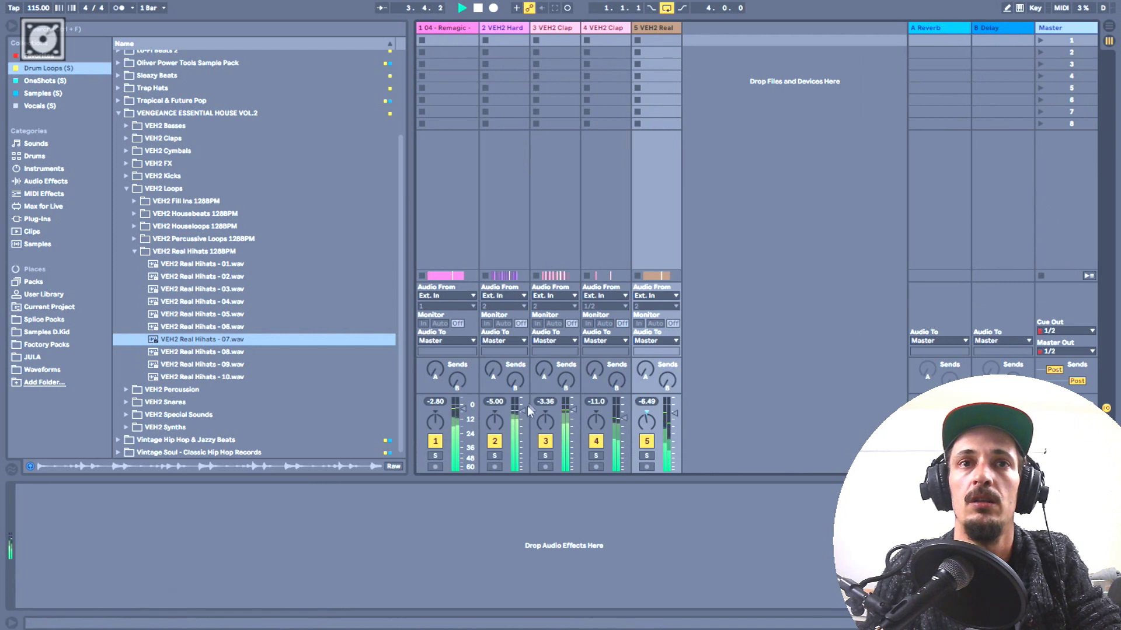
left_click_drag(522, 411, 522, 408)
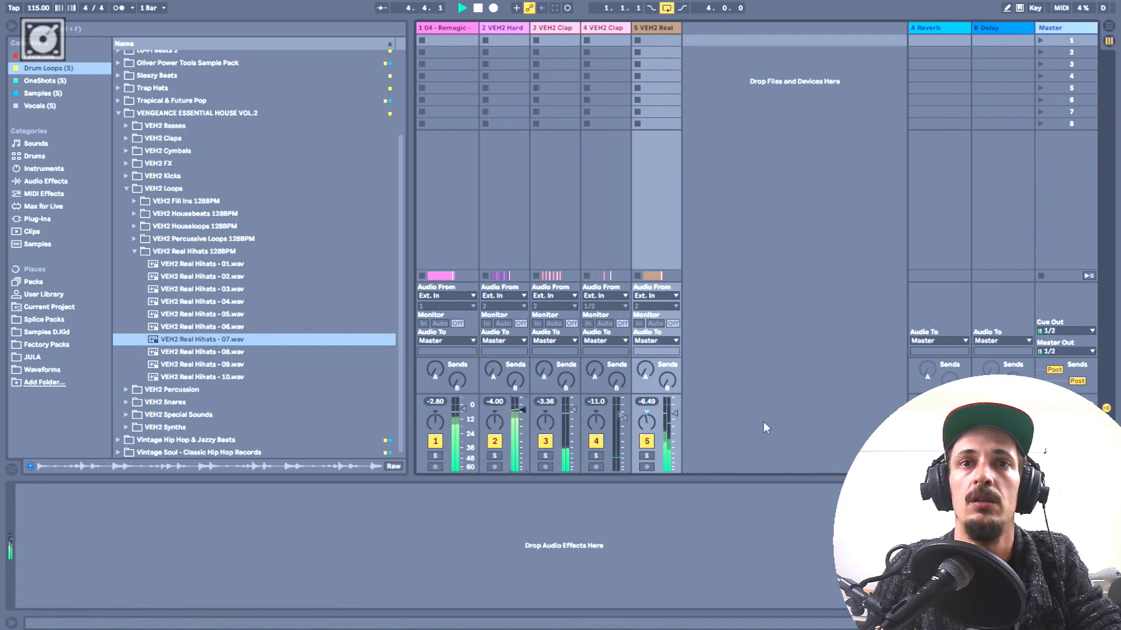
left_click(675, 414)
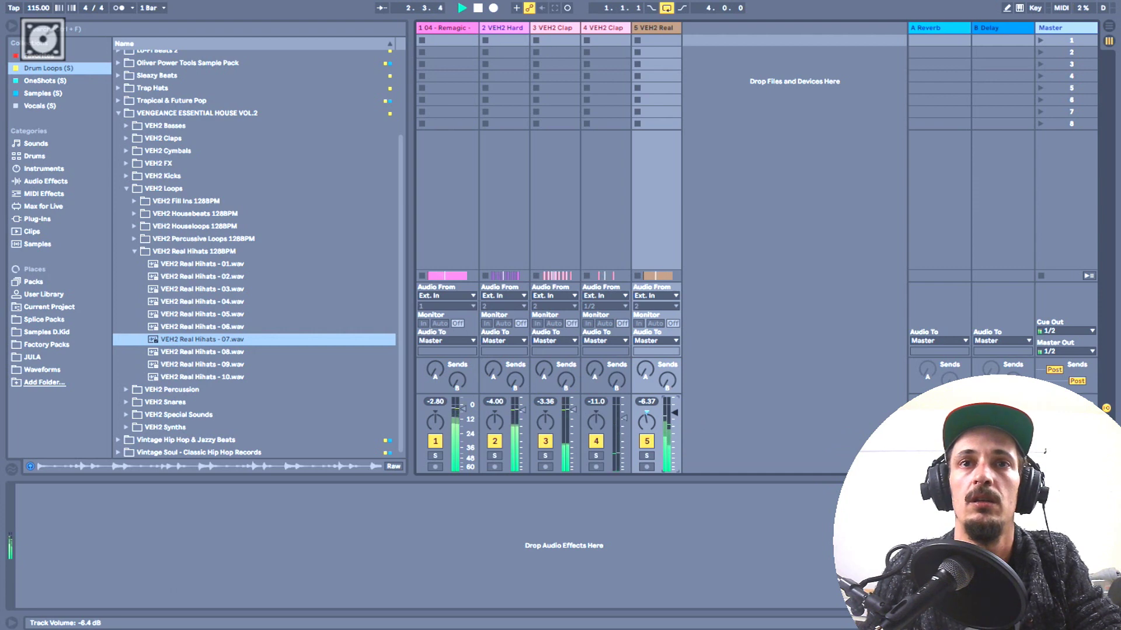
key("Tab")
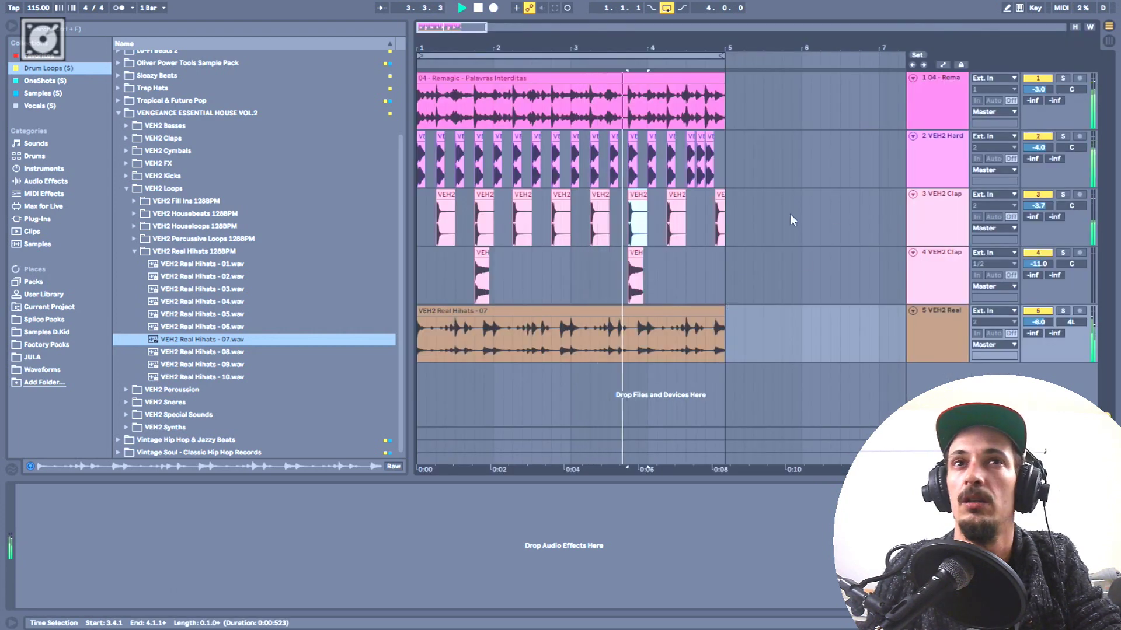
Lower the hi-hat track's volume to -8.0 dB while the beat plays, close the detail area and stop playback.
left_click_drag(532, 66, 532, 105)
left_click(941, 146)
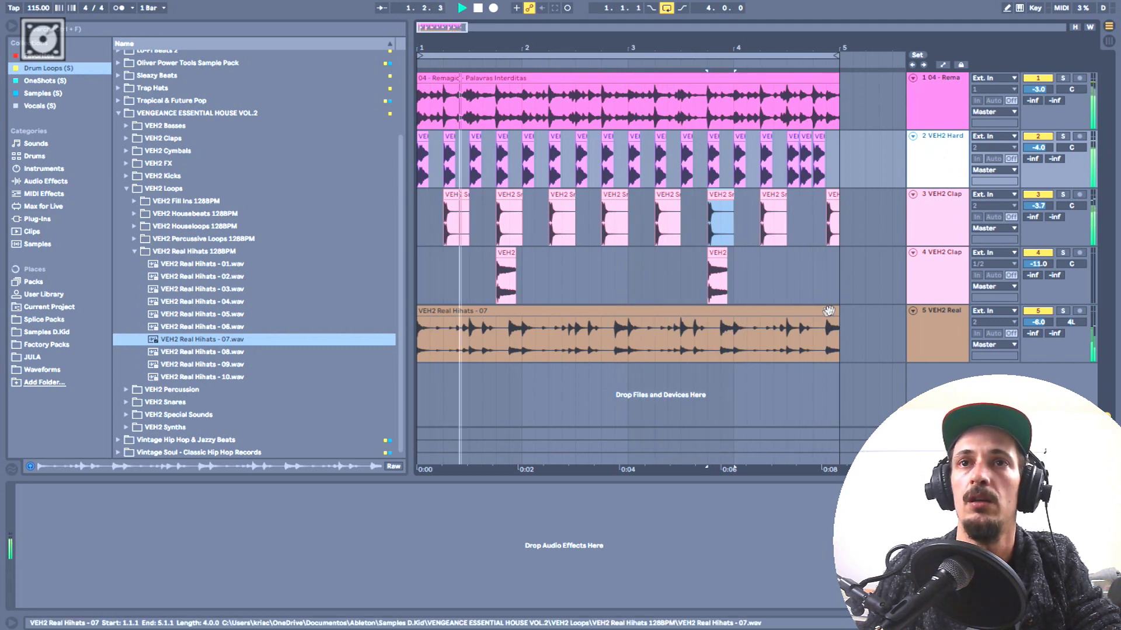
left_click(934, 331)
key("Tab")
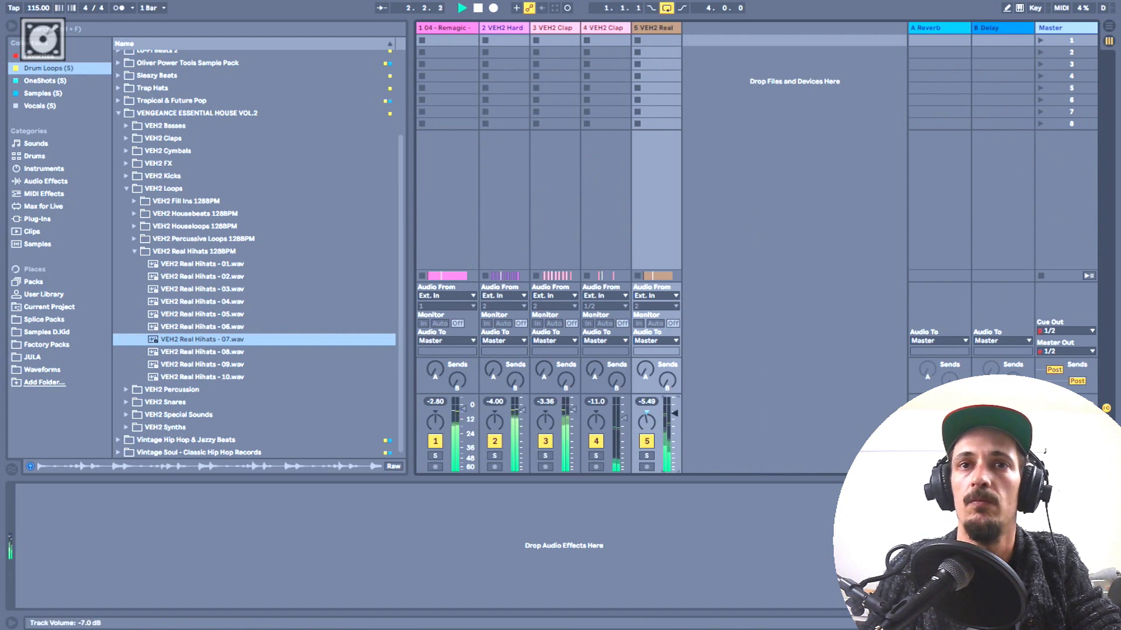
key("Tab")
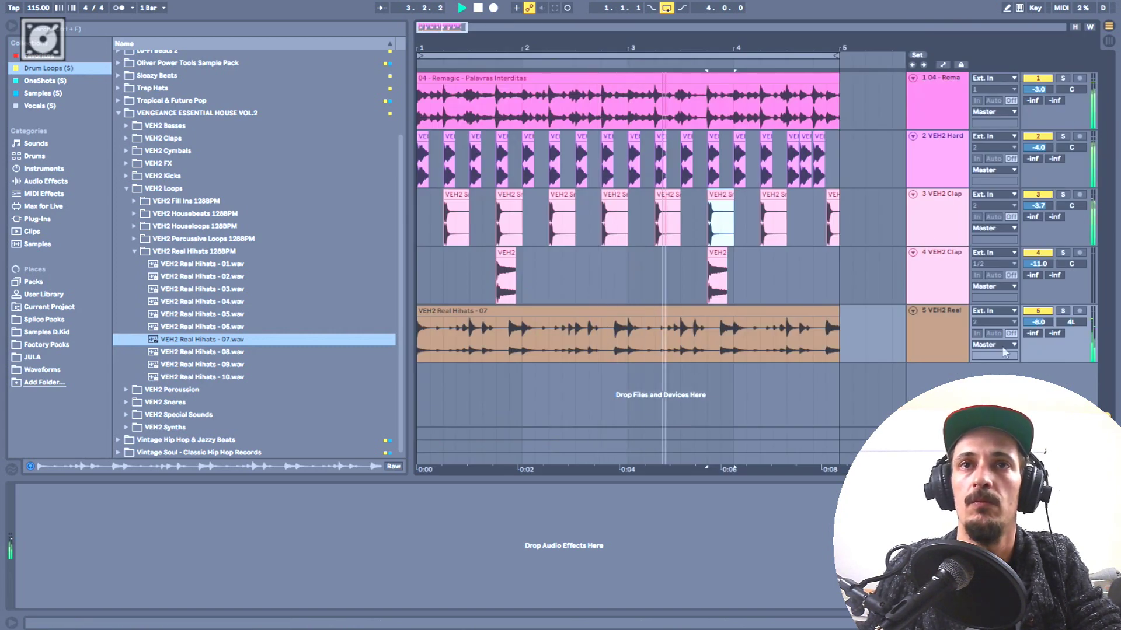
key("ctrl+alt+l")
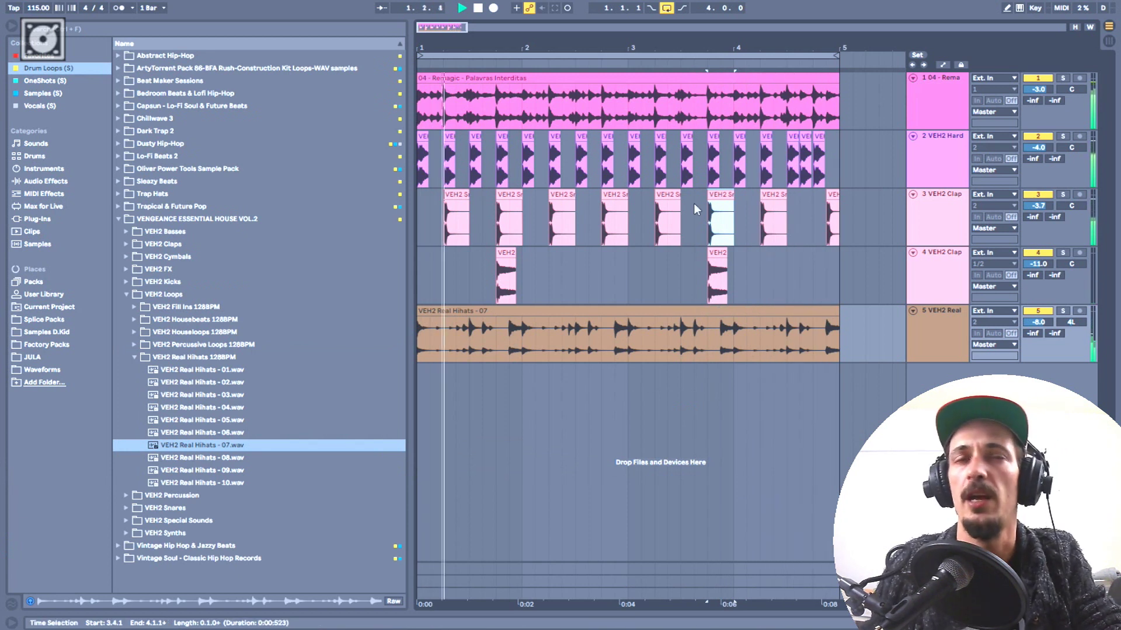
key("space")
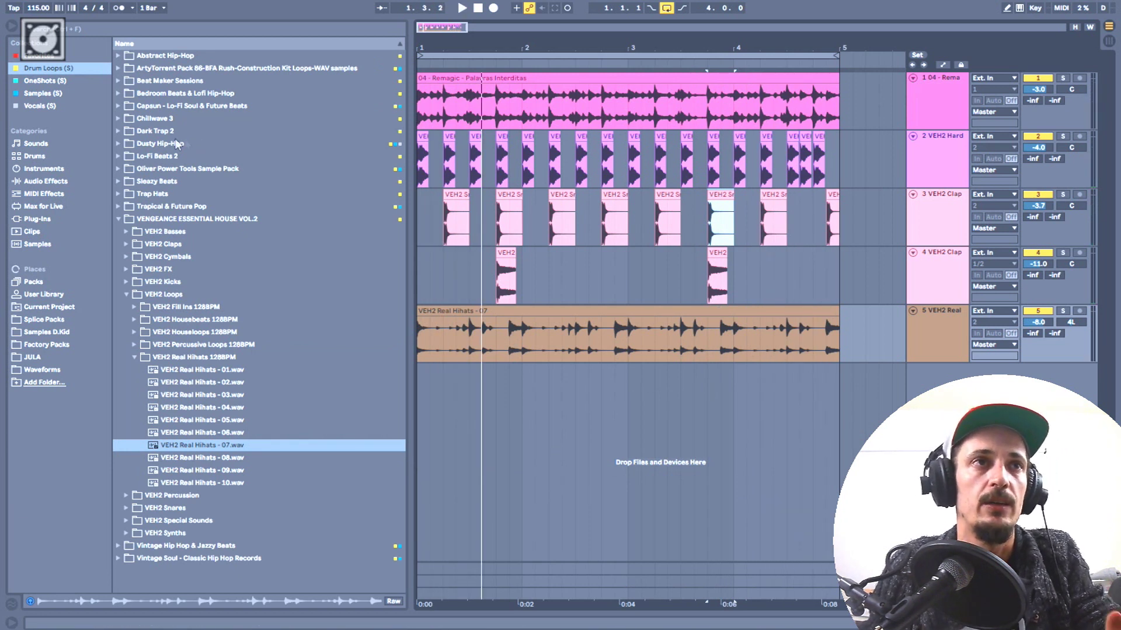
Look through the available instruments, including Analog, Electric, Tension and Operator.
left_click(43, 169)
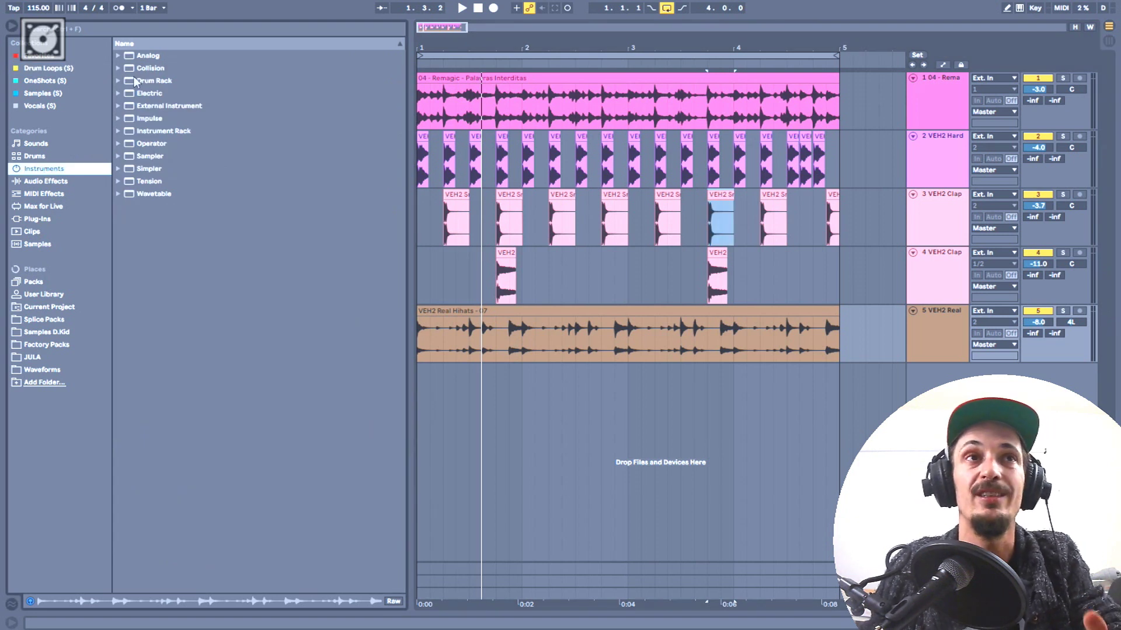
left_click(158, 56)
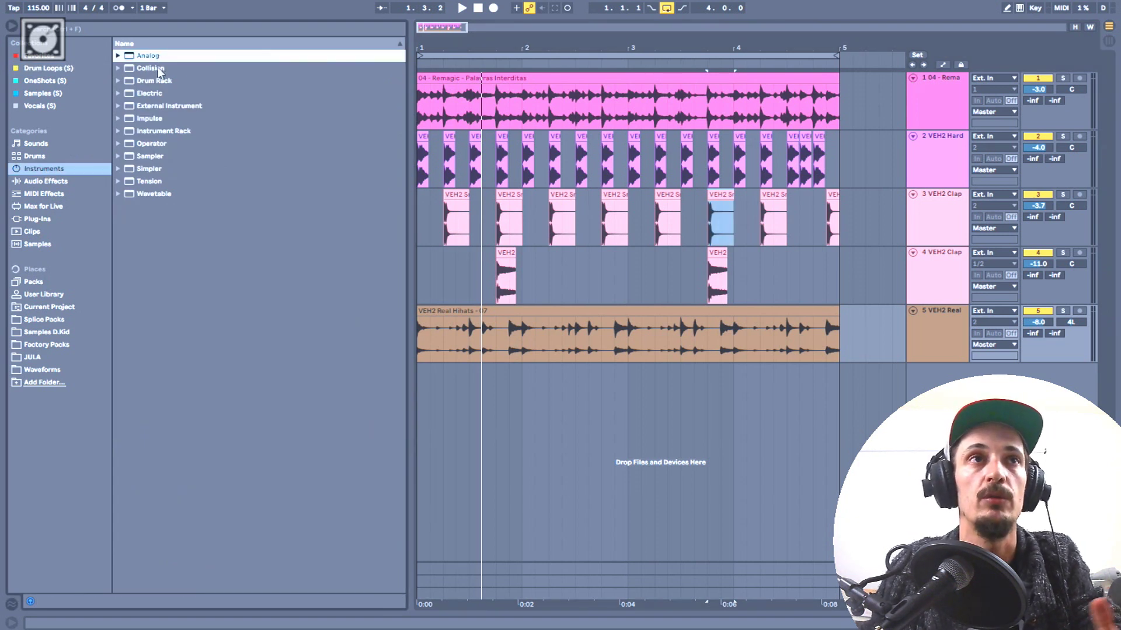
left_click(158, 73)
left_click(150, 93)
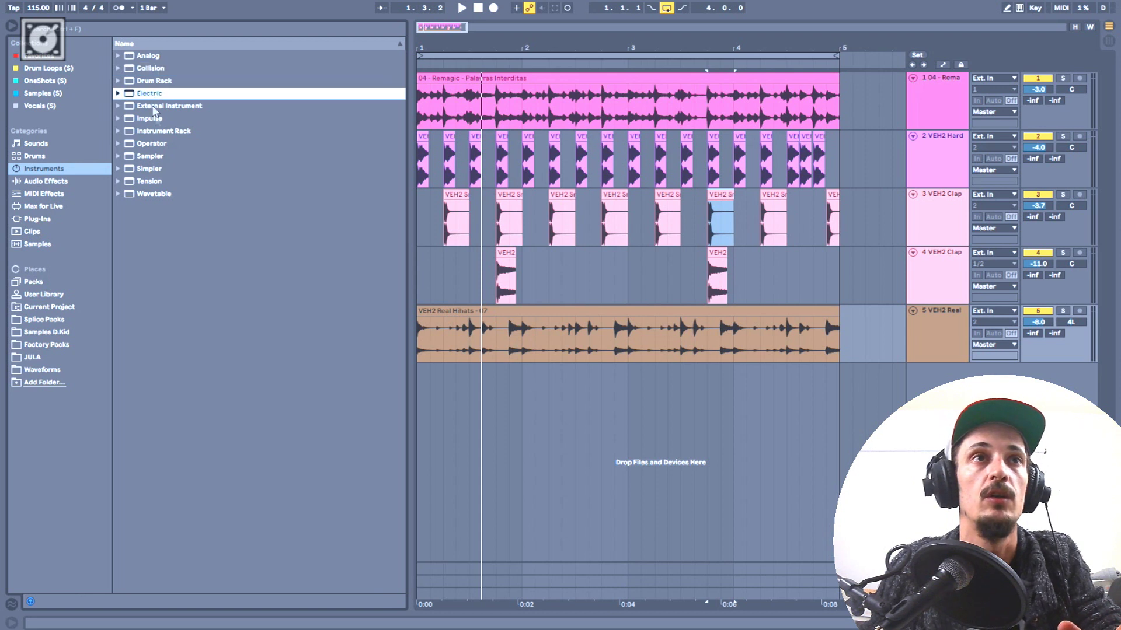
left_click(154, 181)
left_click(163, 145)
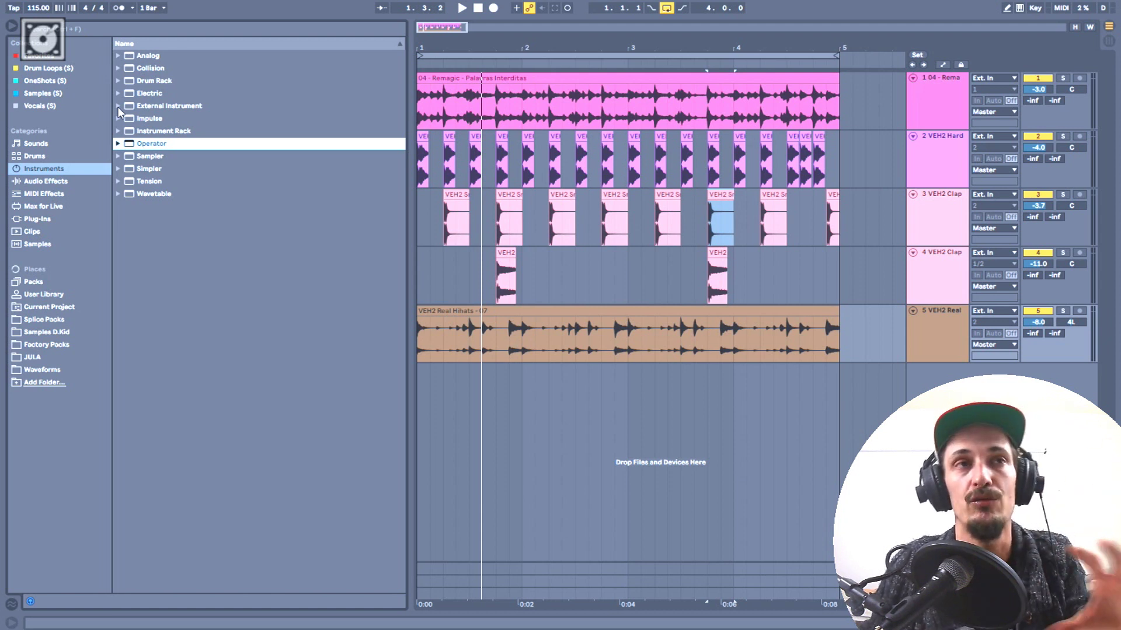
Load the Funk Saw Bass preset from the Instrument Rack's Bass presets onto a new MIDI track.
left_click(119, 131)
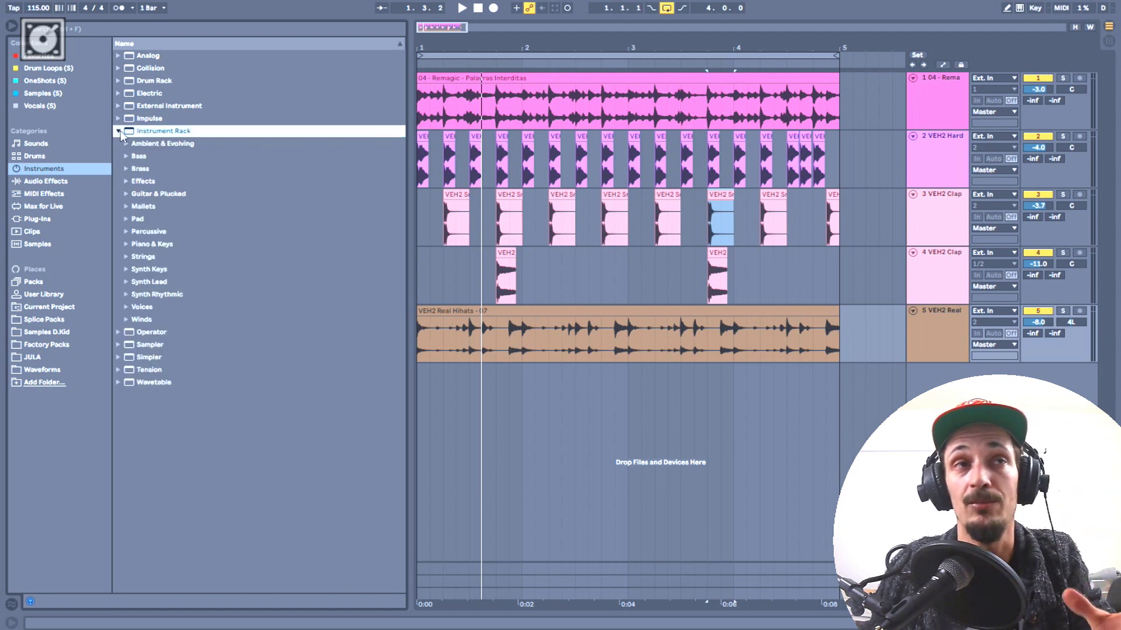
left_click(135, 157)
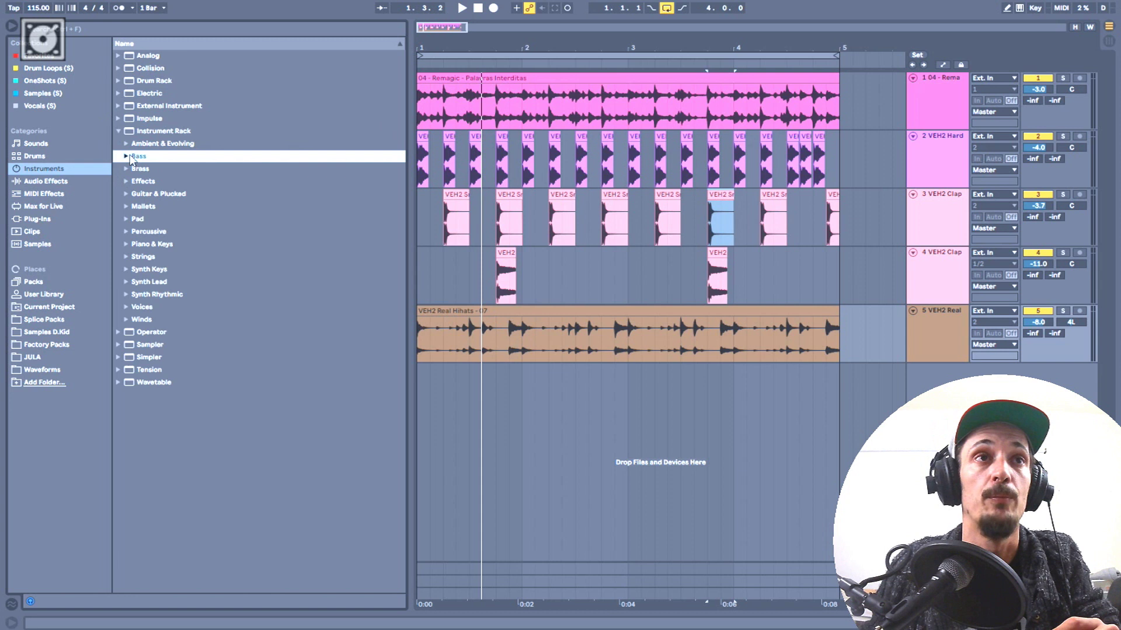
left_click(126, 156)
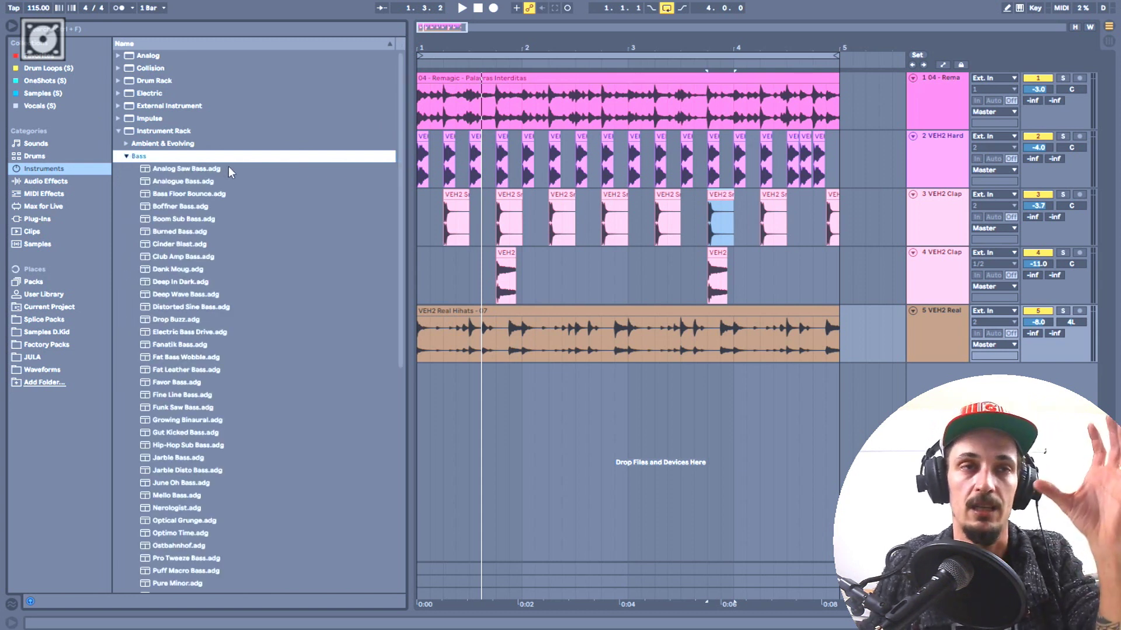
scroll(229, 166, "down", 2)
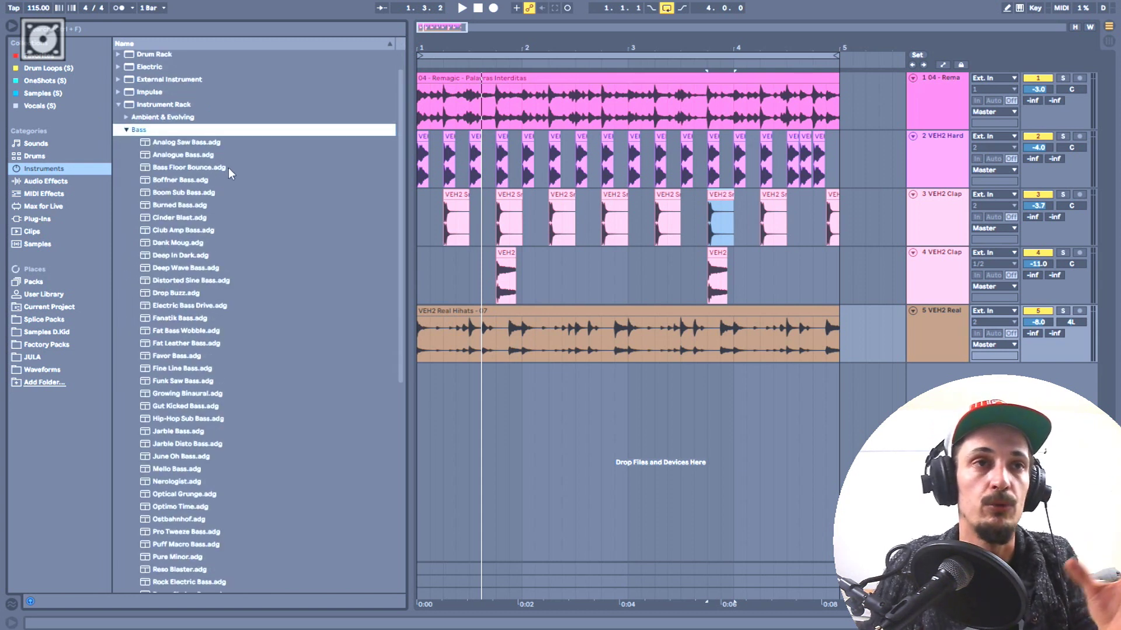
left_click(175, 381)
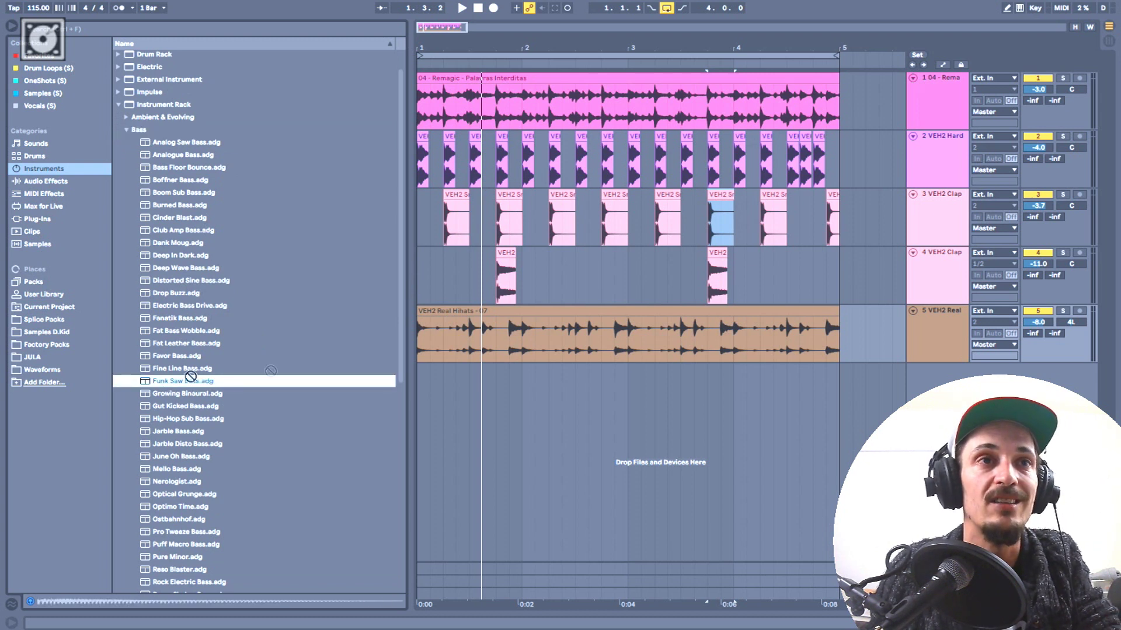
key("Return")
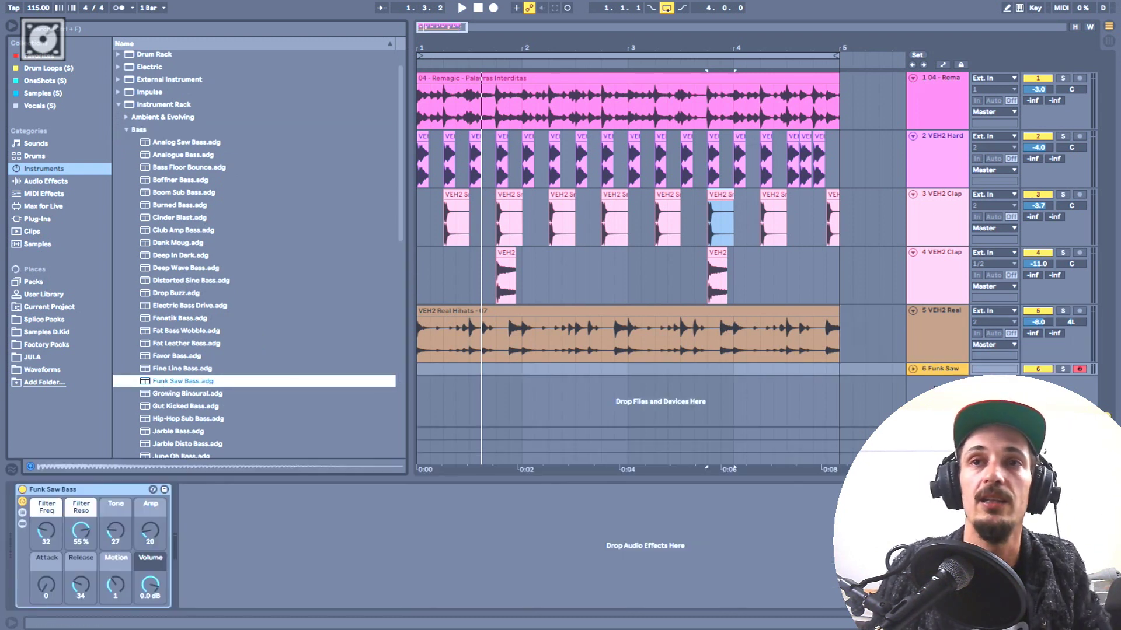
Unfold the Funk Saw track, set the arrangement's fixed grid to 1 Bar and create a one-bar MIDI clip at bar 1.
left_click(913, 369)
key("ctrl+alt+l")
right_click(545, 383)
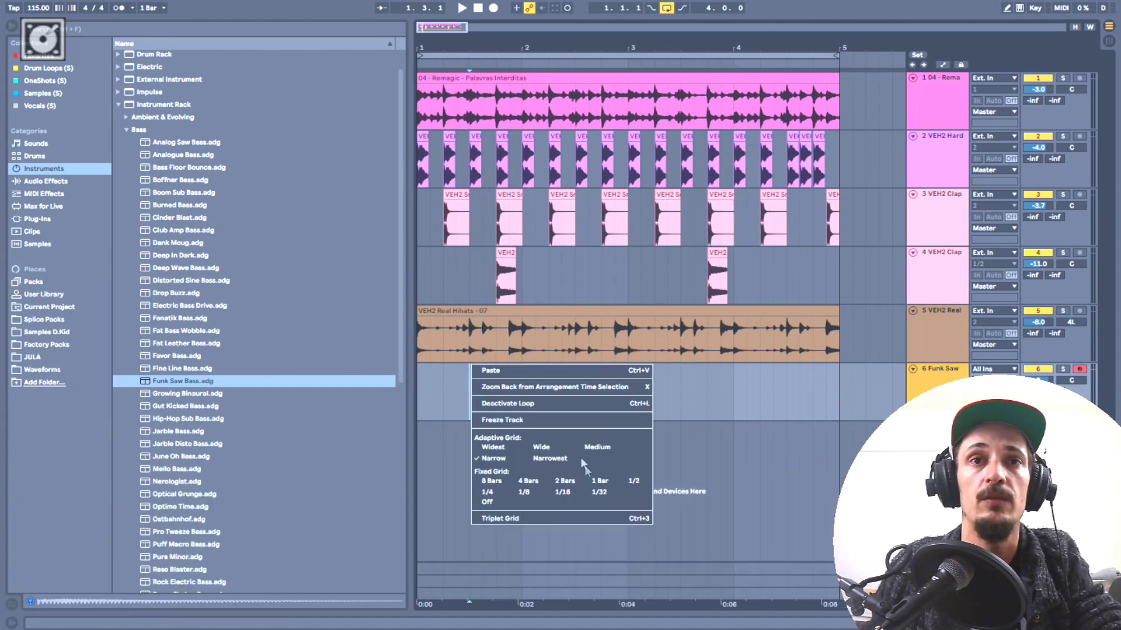
left_click(601, 481)
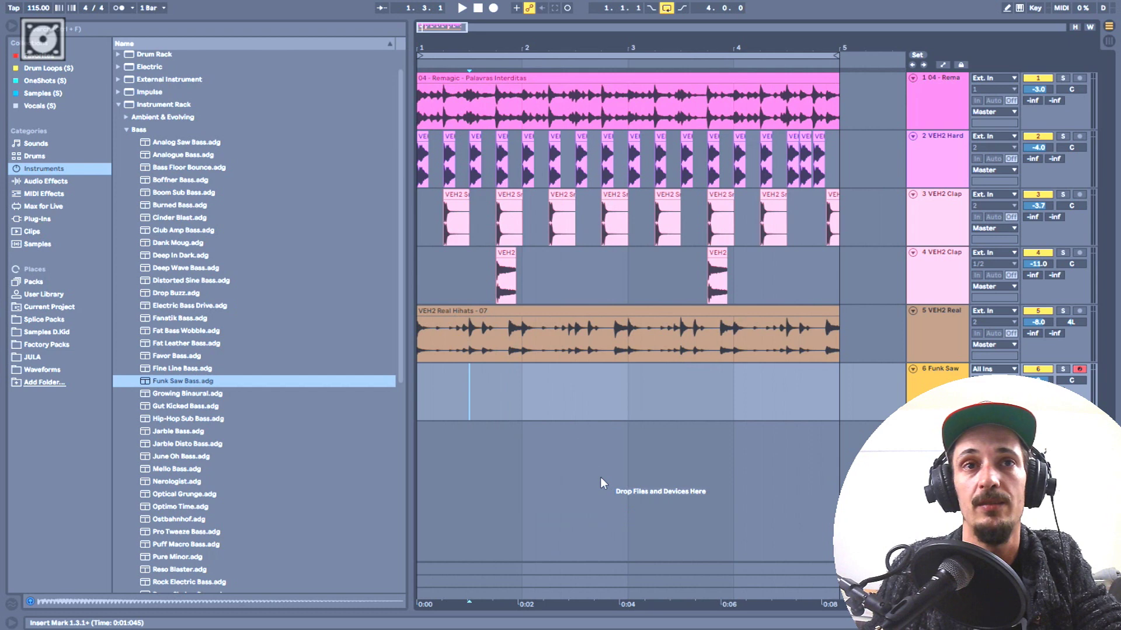
double_click(519, 384)
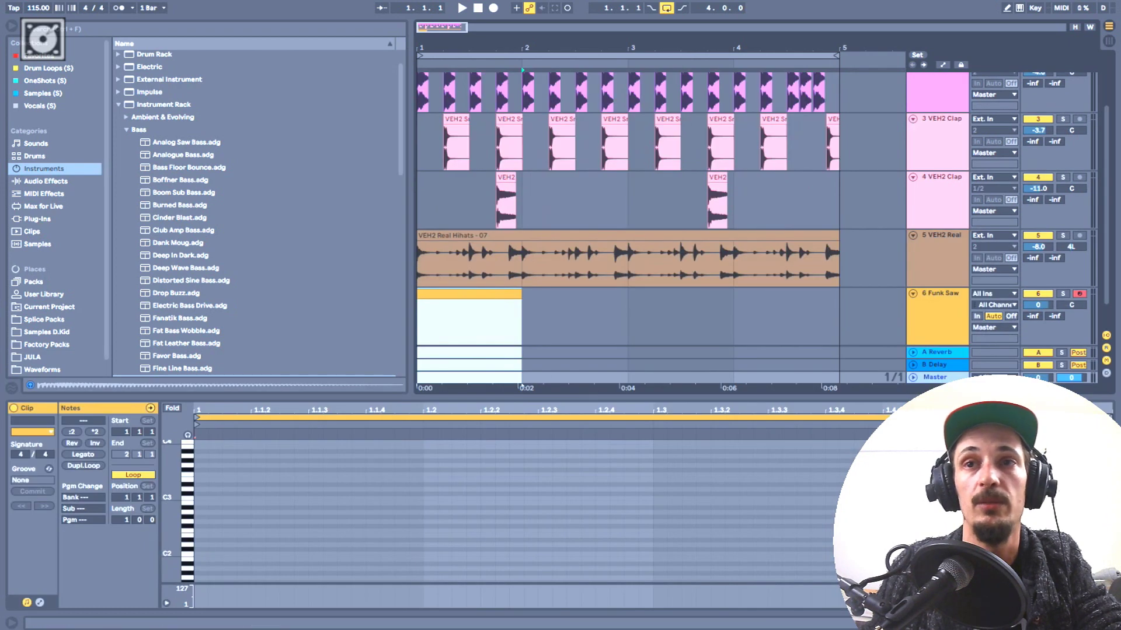
Set the arrangement's fixed grid to 1/4 and open the Funk Saw clip in an enlarged note editor.
key("ctrl+alt+l")
right_click(581, 426)
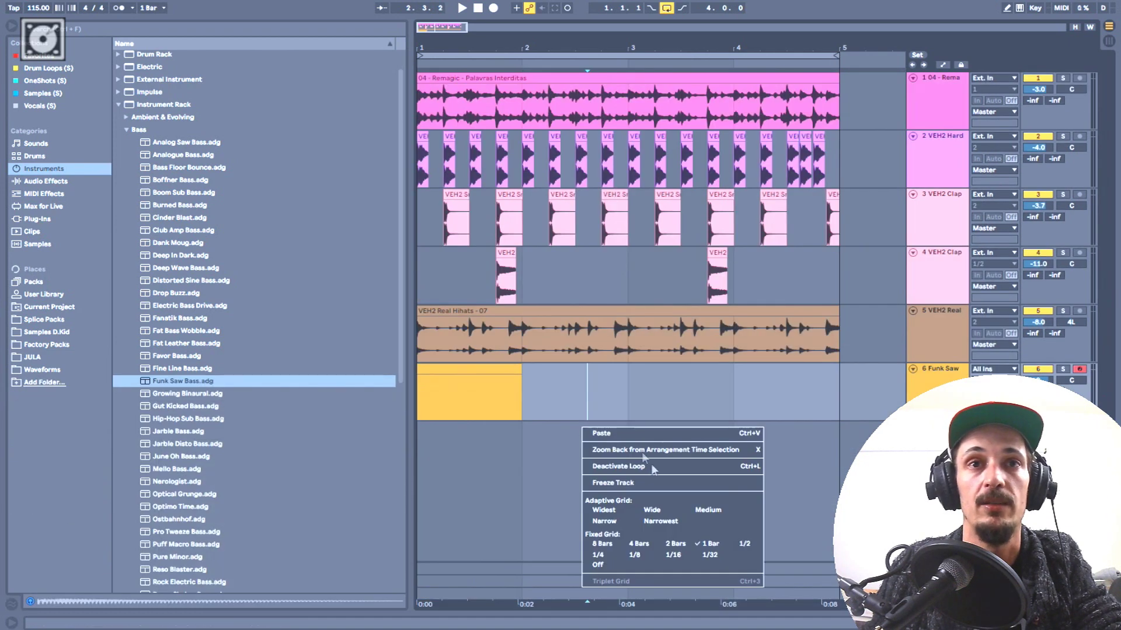
left_click(601, 551)
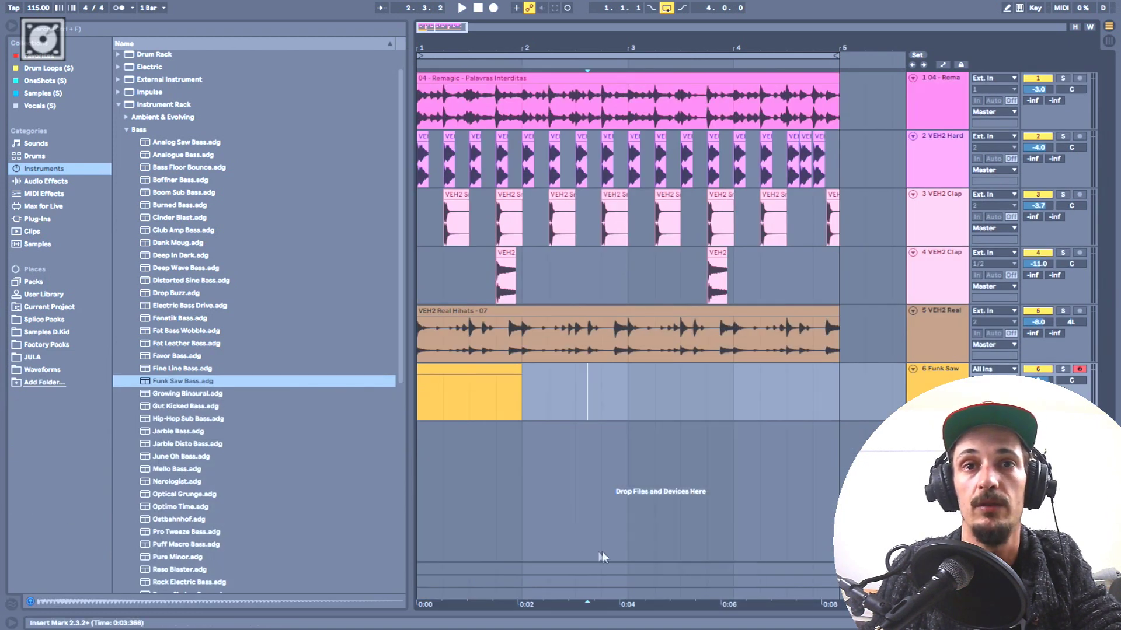
double_click(491, 375)
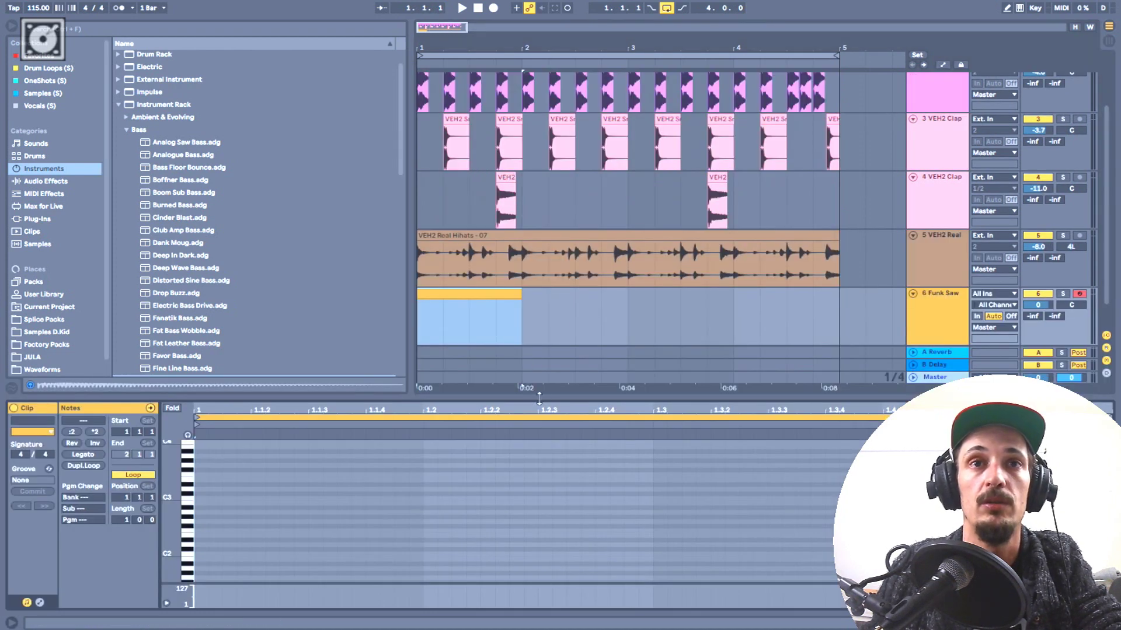
left_click_drag(539, 398, 539, 302)
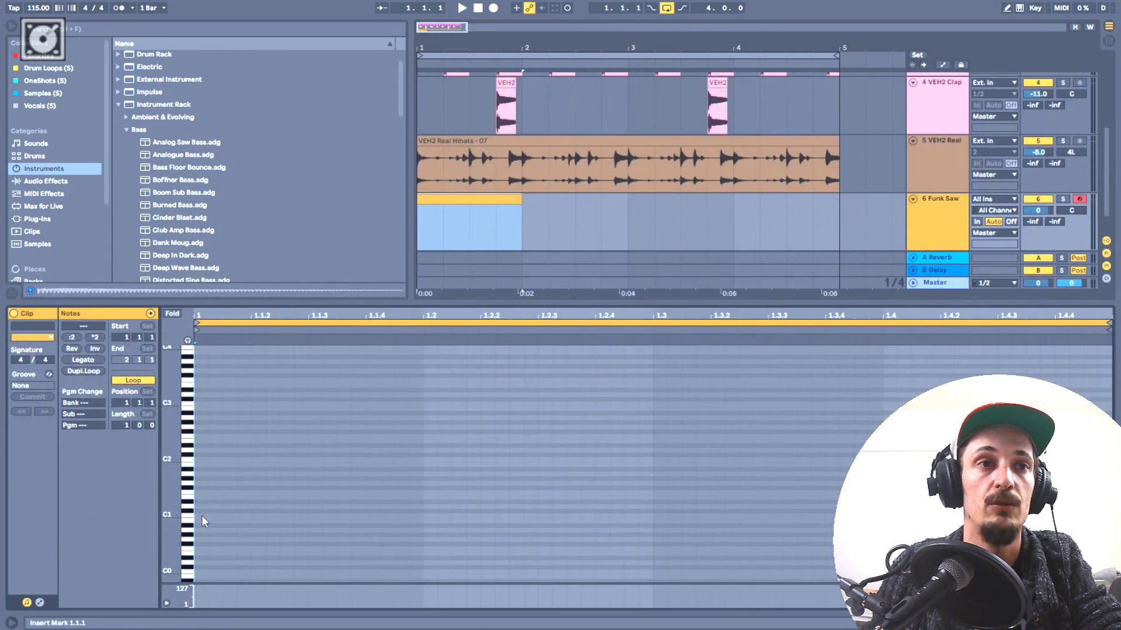
Draw a one-beat C3 note at the start of the bass clip, audition it and transpose it two octaves down to C1.
double_click(202, 402)
left_click_drag(204, 402, 421, 401)
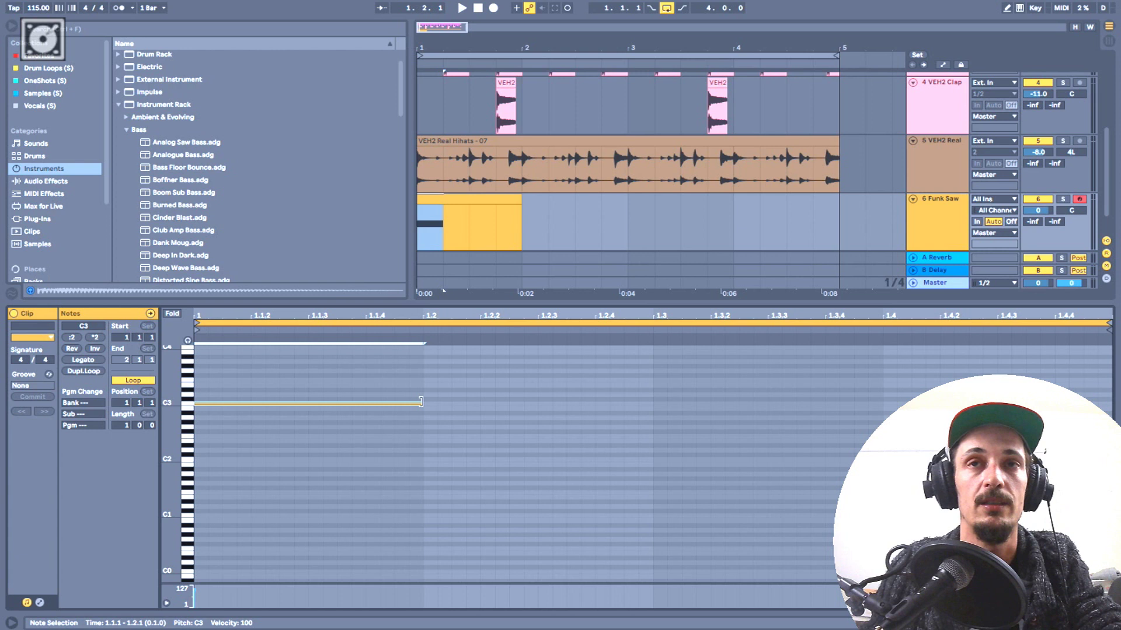
key("space")
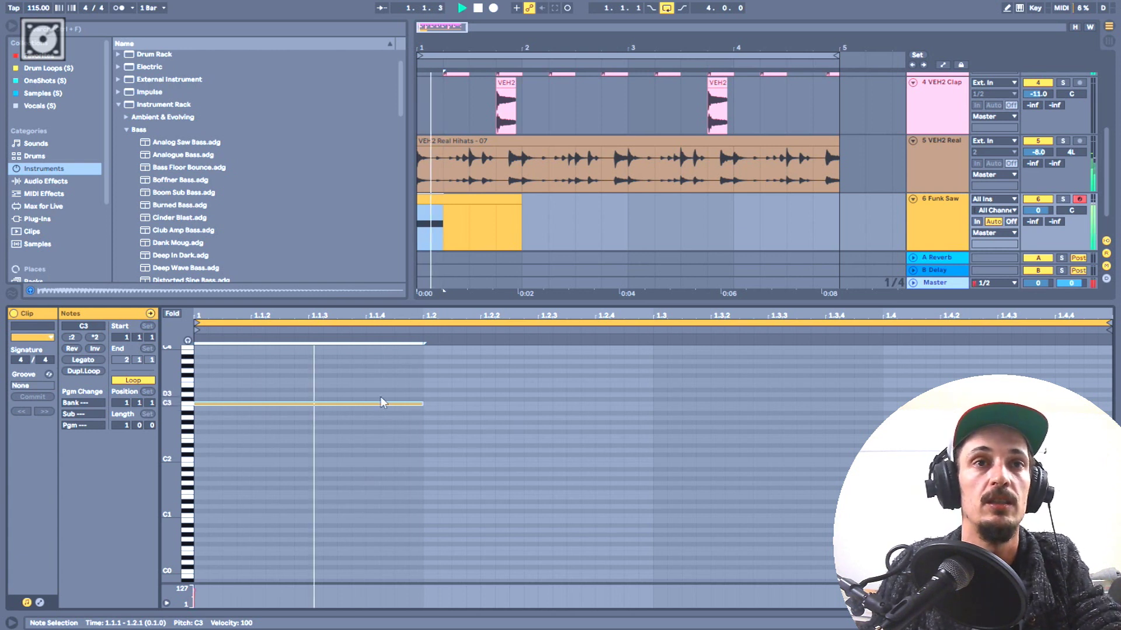
key("space")
key("space")
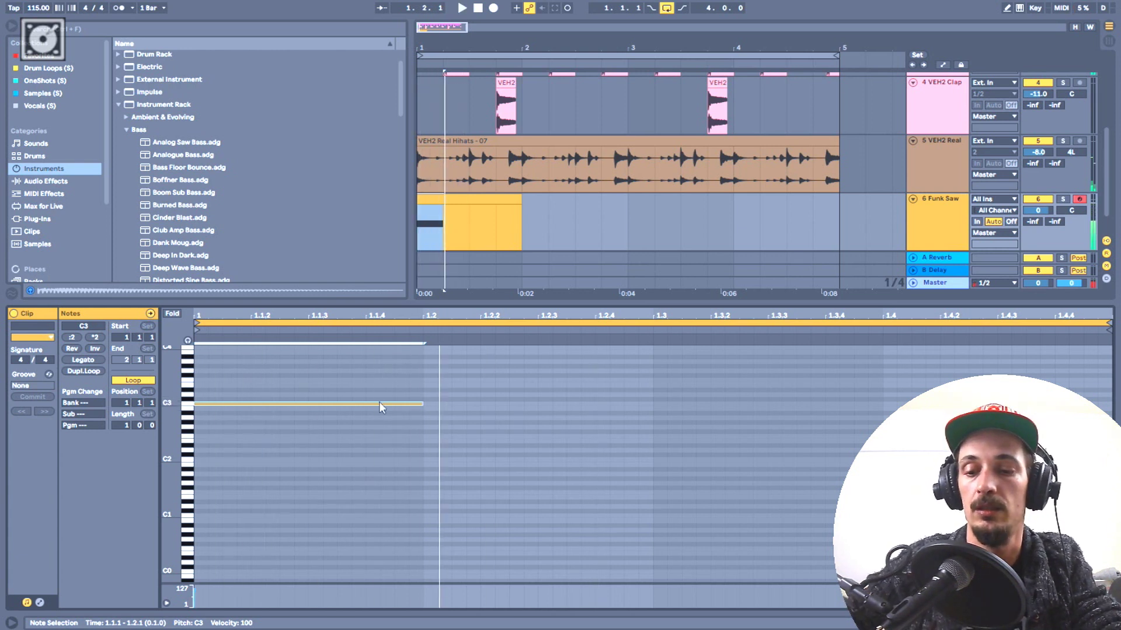
key("shift+Down")
key("shift+Down")
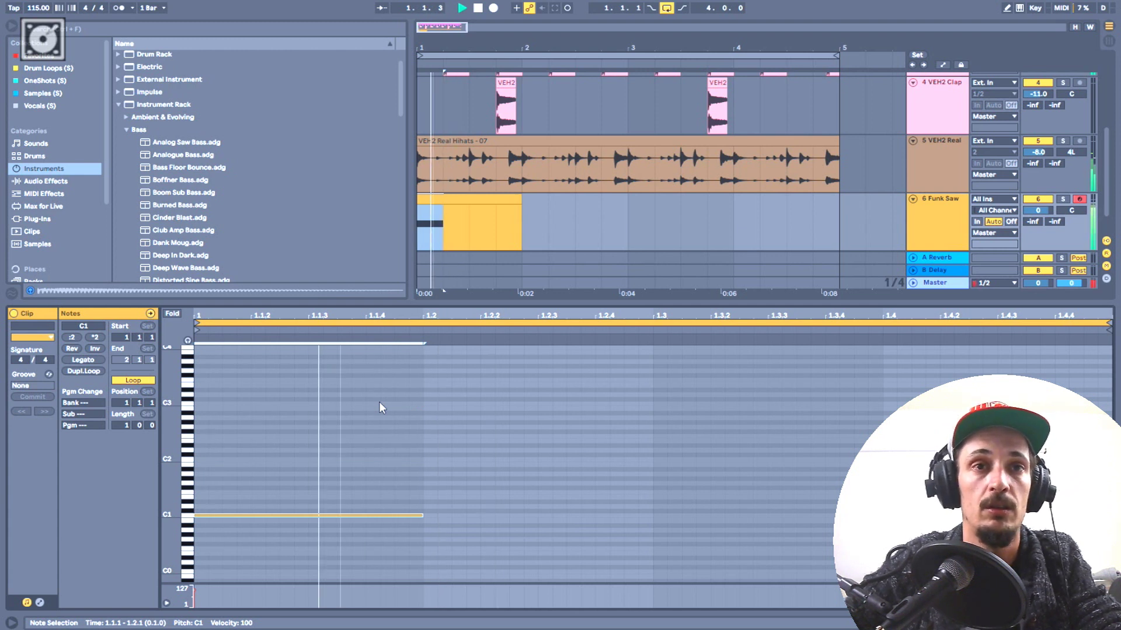
scroll(381, 396, "down", 1)
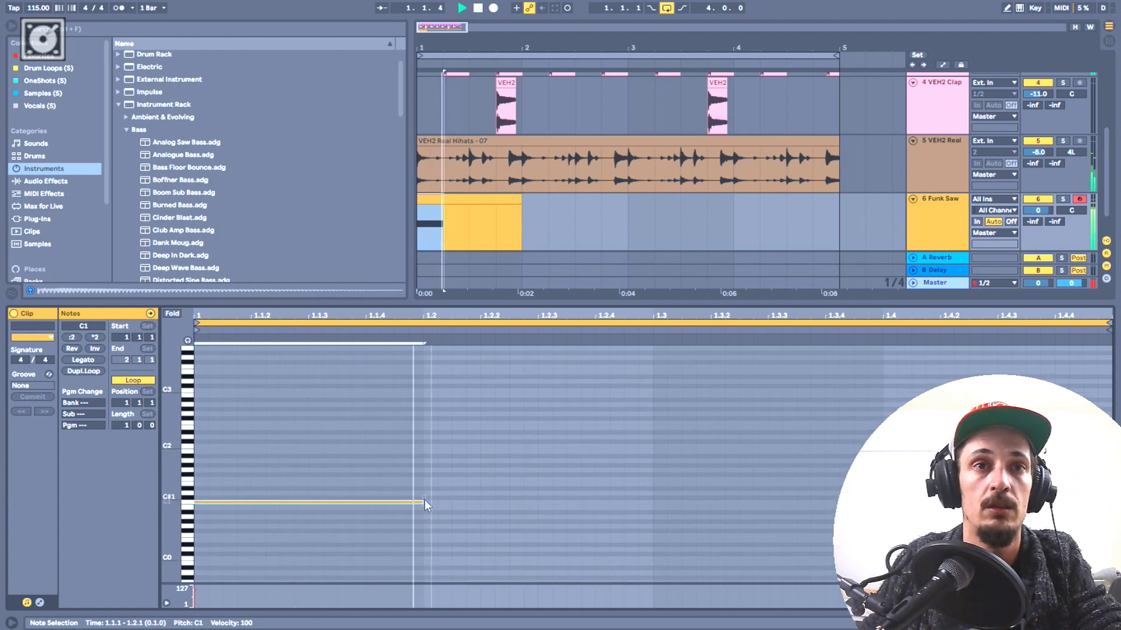
Shorten the first C1 note to just before 1.1.2 and add C1 notes at 1.1.2 and 1.1.3, the last one very short.
left_click_drag(422, 502, 251, 502)
key("space")
left_click_drag(231, 503, 294, 502)
double_click(316, 503)
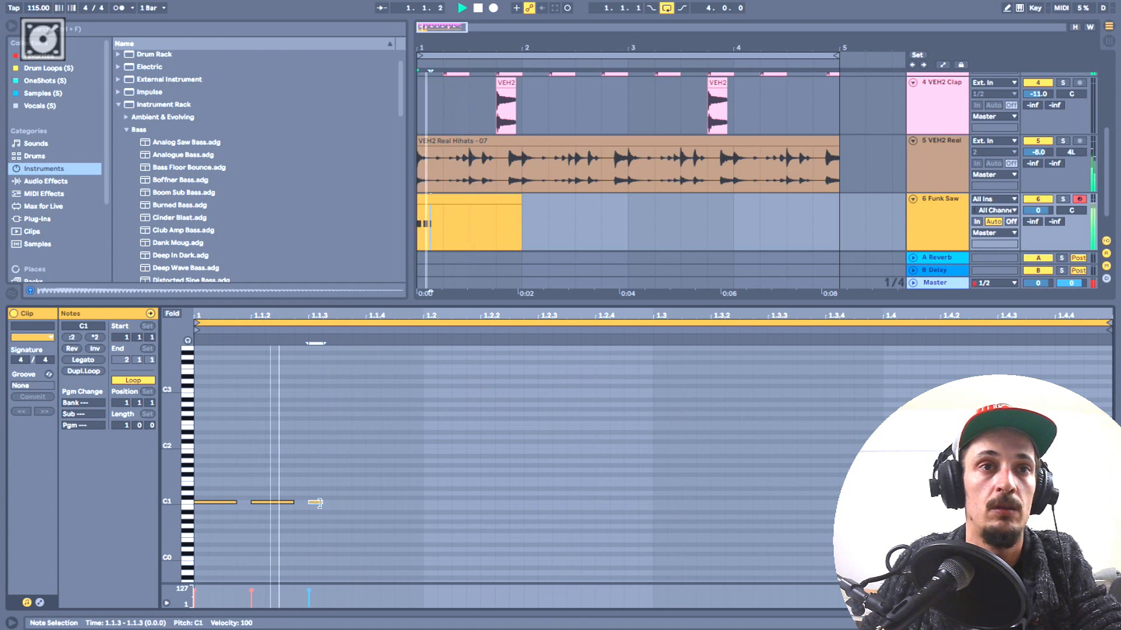
left_click_drag(322, 503, 326, 501)
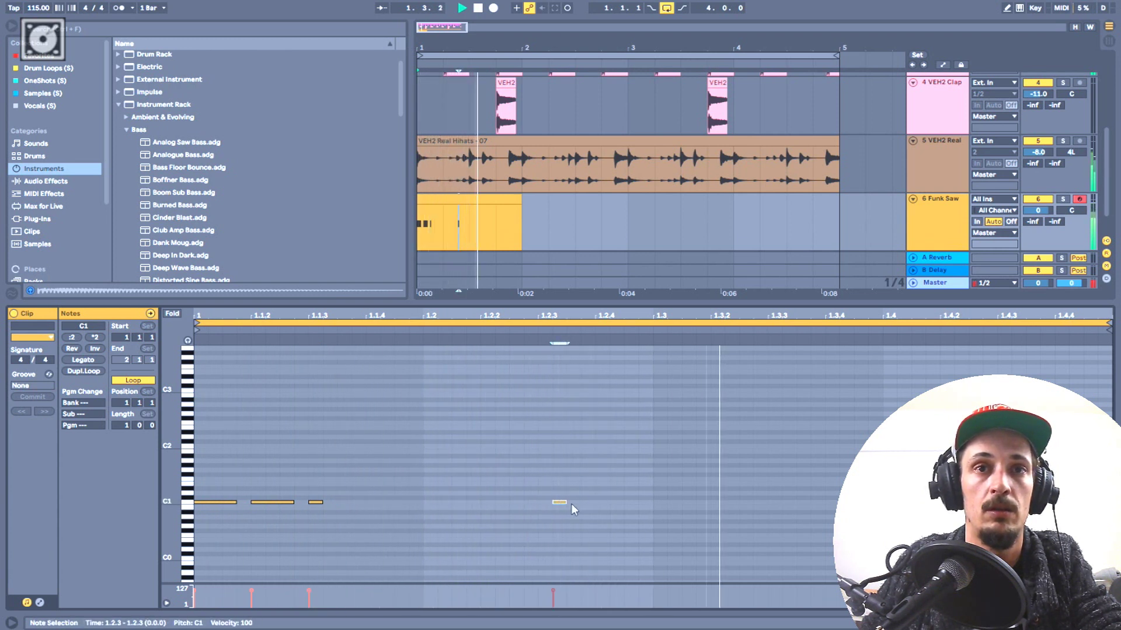
Place a short C1 note at 1.2.3 and another at 1.2.4 that extends to beat 1.3.
double_click(555, 502)
mouse_move(603, 501)
left_mouse_down()
mouse_move(620, 506)
mouse_move(584, 510)
left_mouse_up()
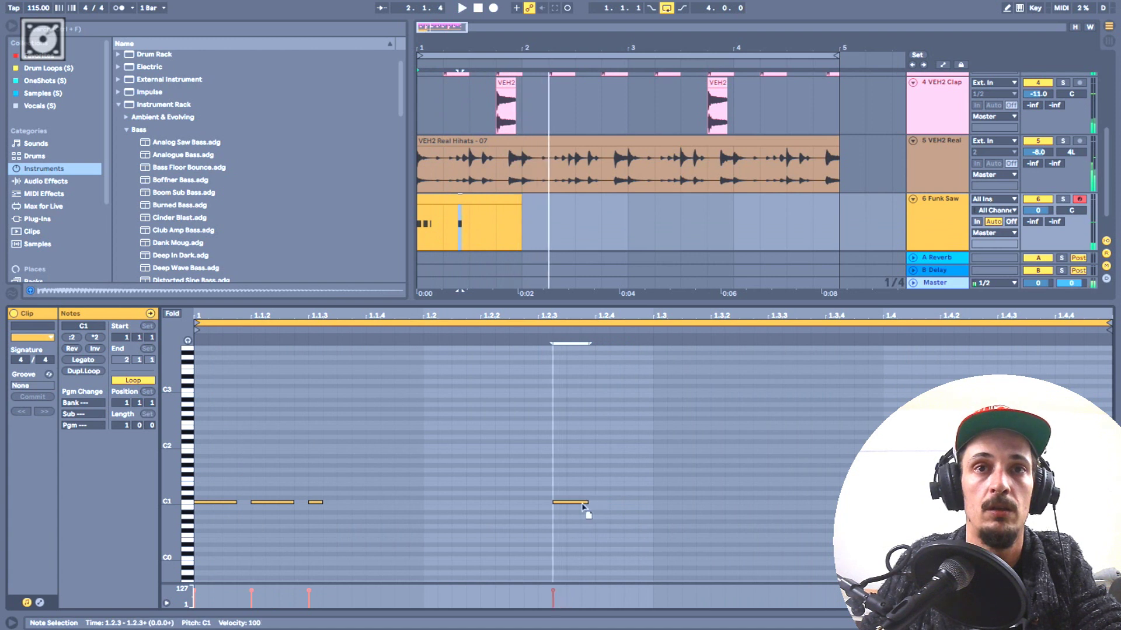
double_click(600, 502)
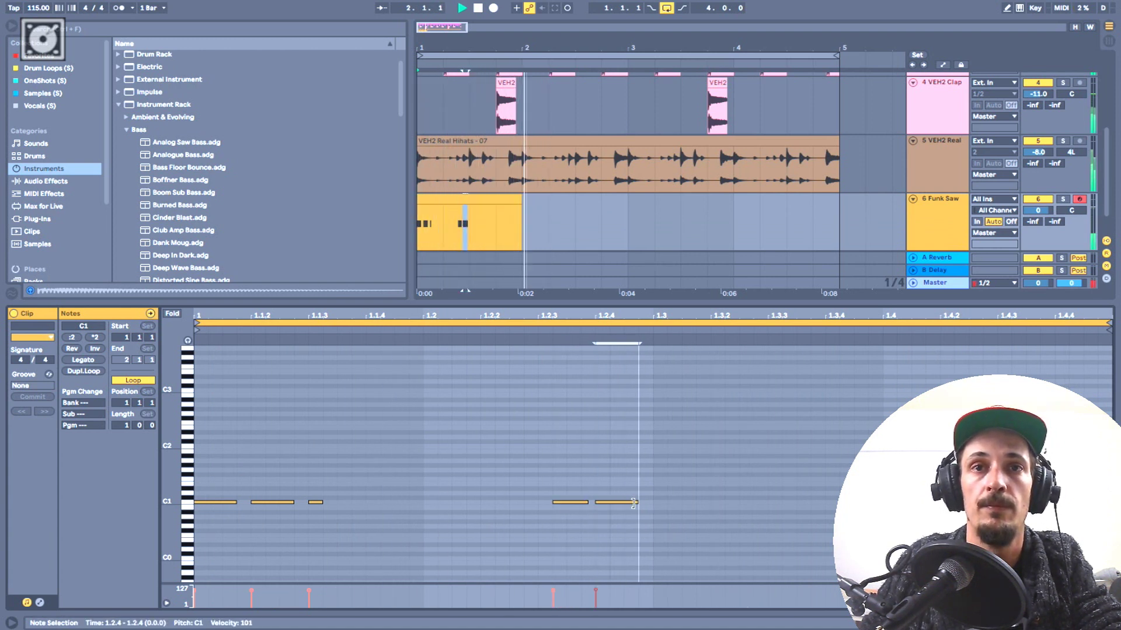
left_click_drag(630, 502, 658, 503)
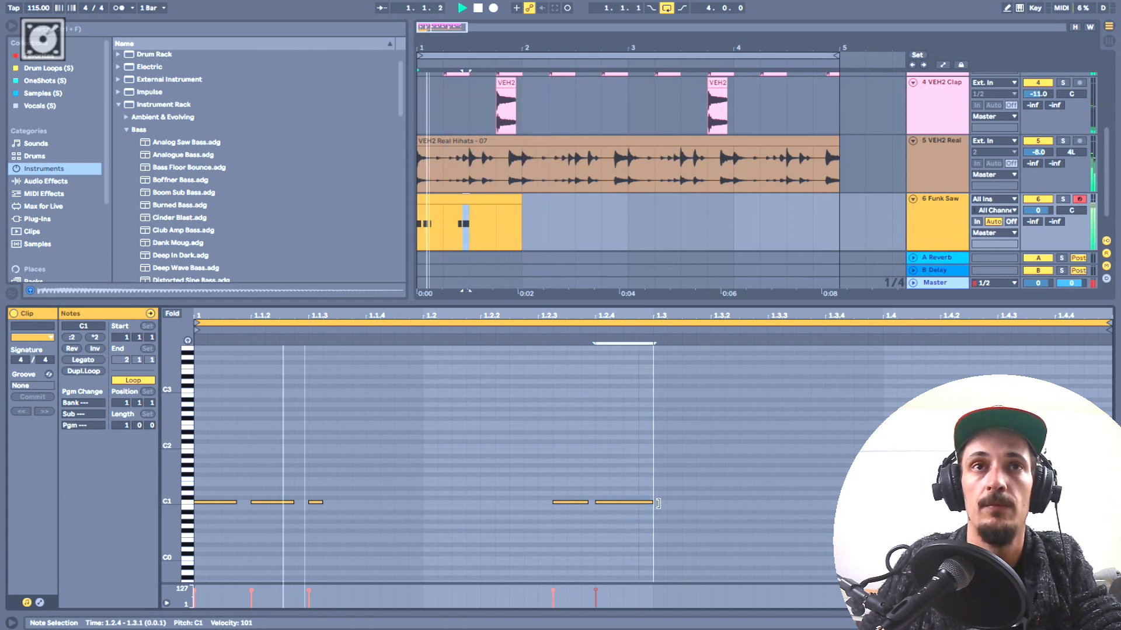
Extend the looped one-bar Funk Saw bass clip to bar 5 and play the arrangement.
left_click(511, 198)
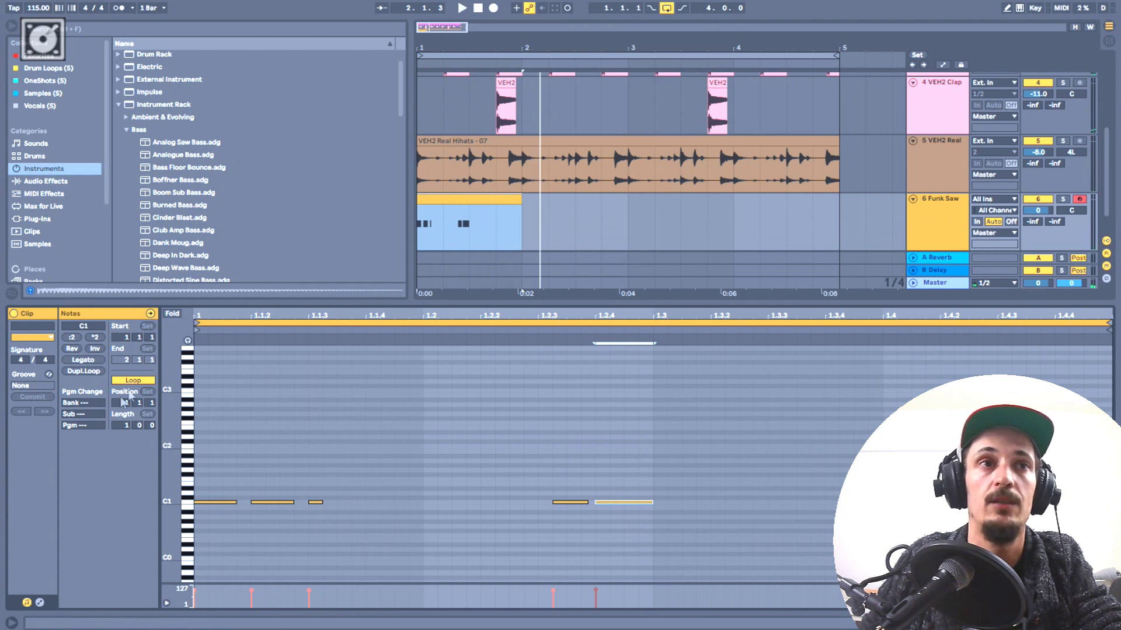
left_click_drag(512, 203, 840, 199)
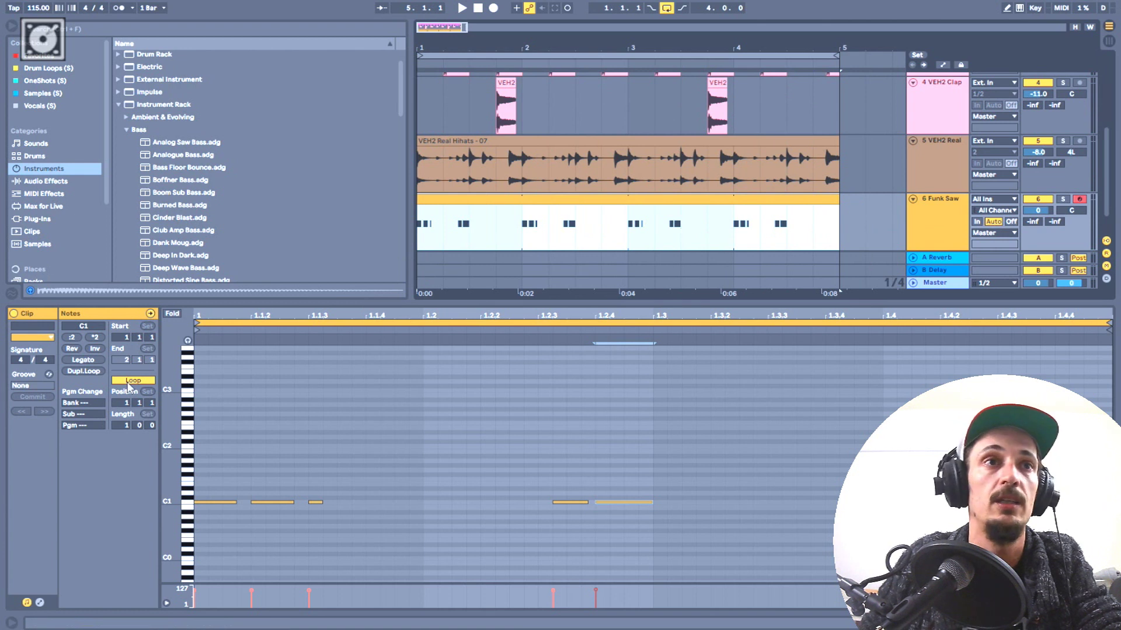
left_click(128, 383)
left_click(128, 383)
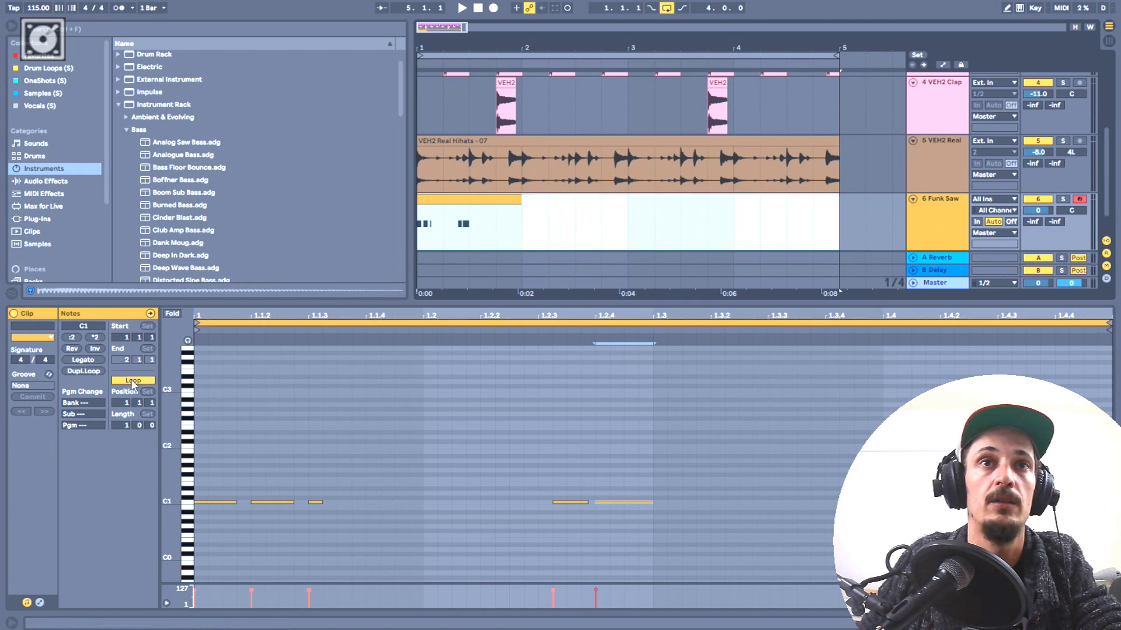
left_click_drag(514, 202, 841, 201)
key("space")
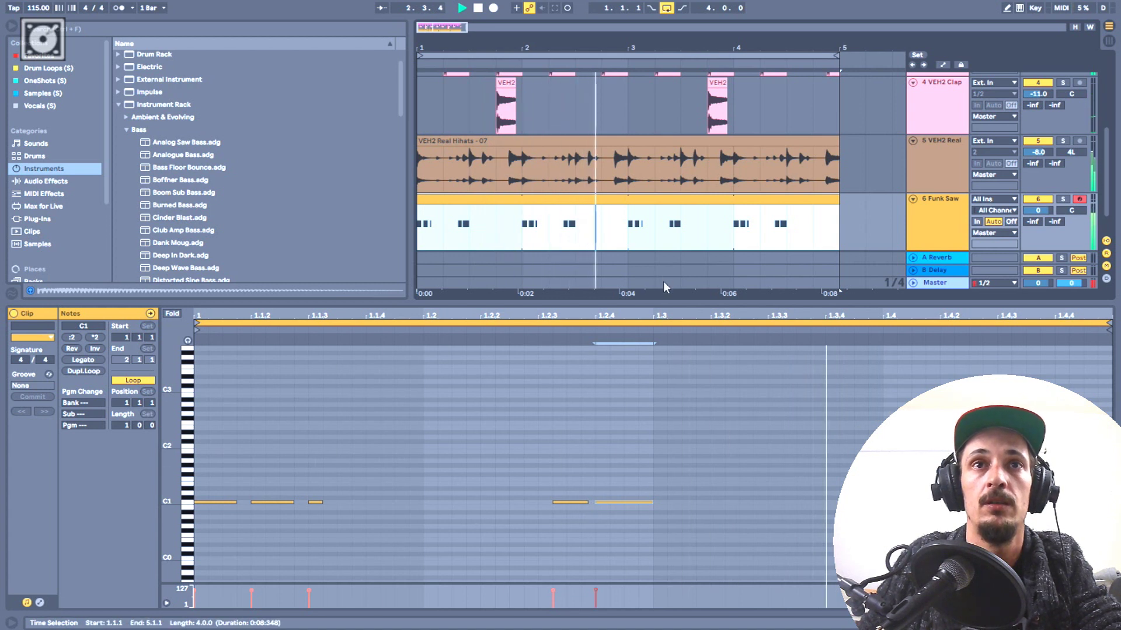
Try shifting all the notes of the bass clip down an octave during playback.
left_click(524, 422)
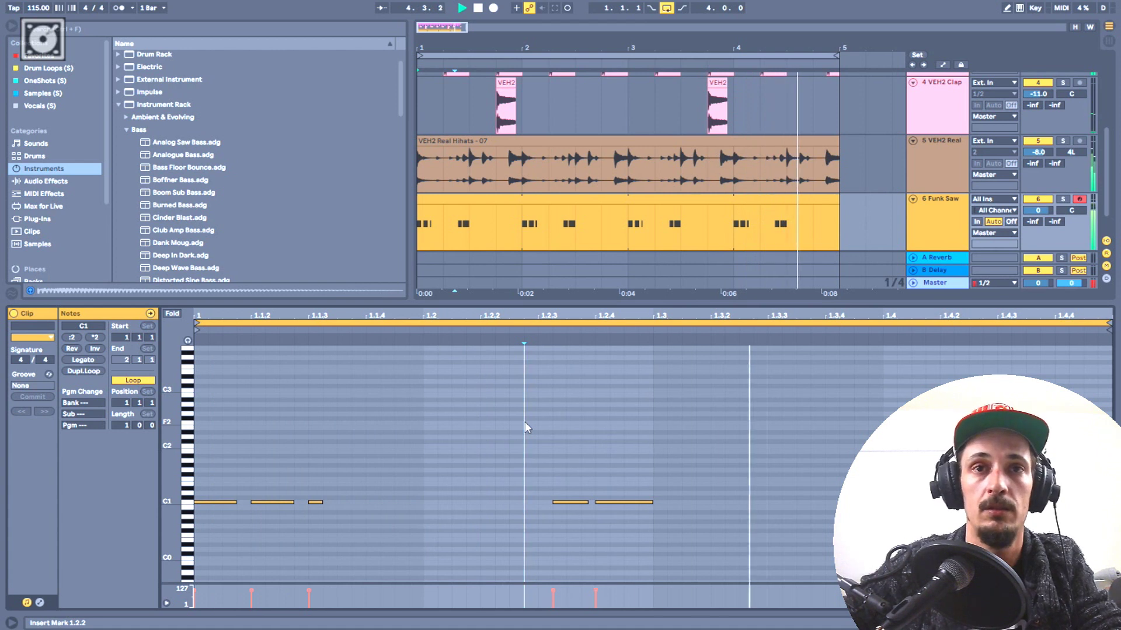
key("ctrl+a")
key("shift+Down")
key("shift+Up")
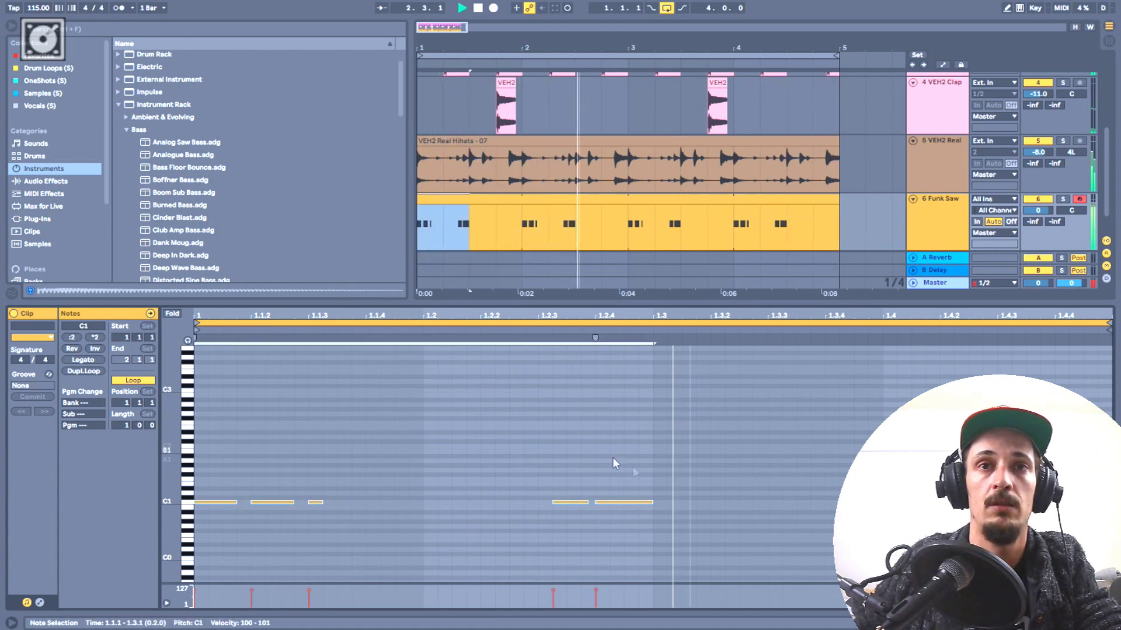
left_click(1005, 473)
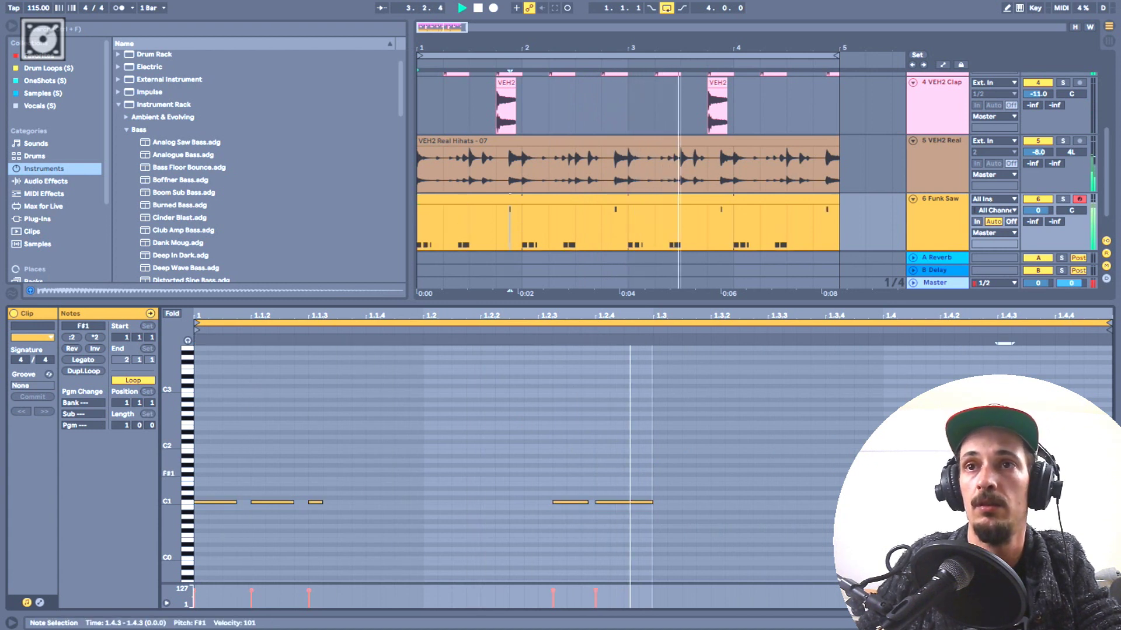
left_click(1005, 464)
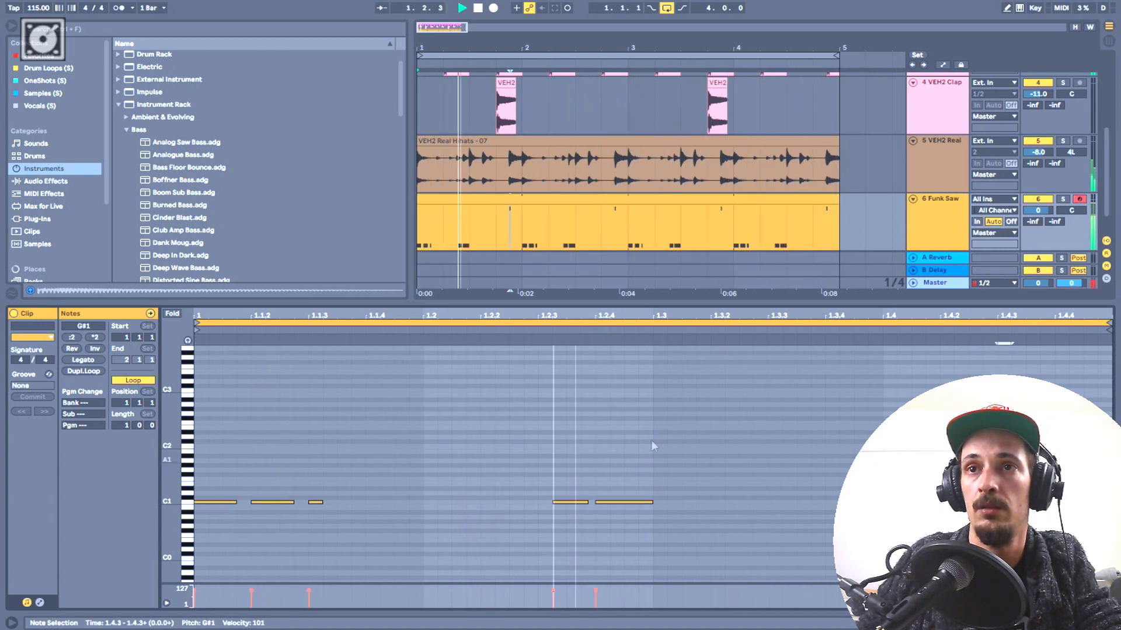
left_click_drag(187, 502, 210, 502)
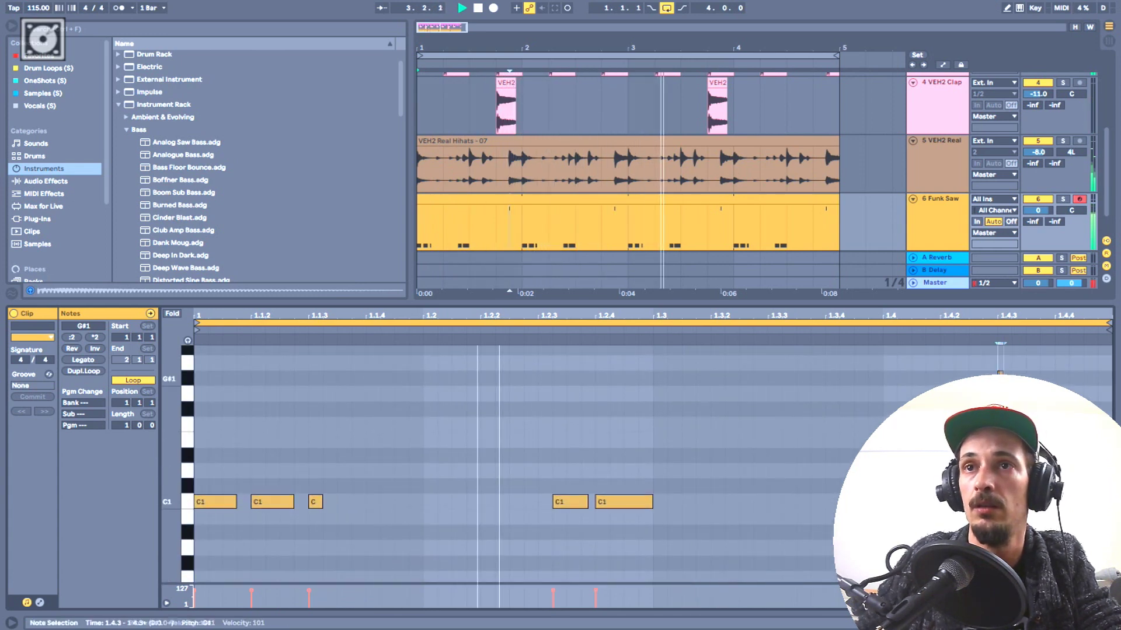
key("Delete")
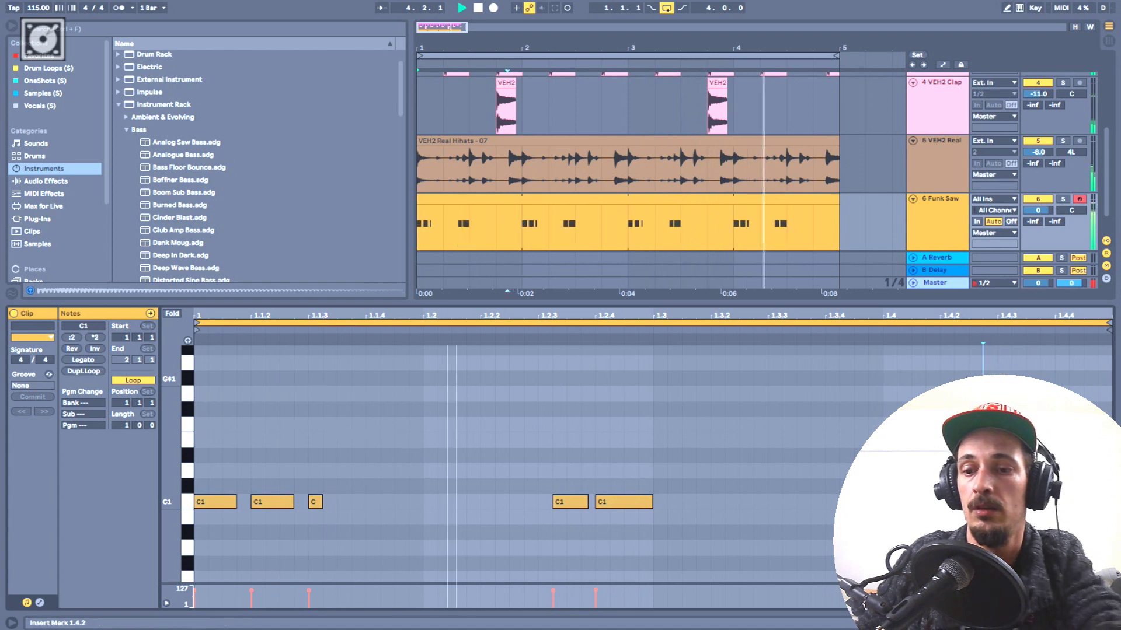
Add a long A note from 1.4.1 to 1.4.4 in the bass clip and lower it an octave to A0.
double_click(858, 363)
left_click_drag(869, 362, 1098, 361)
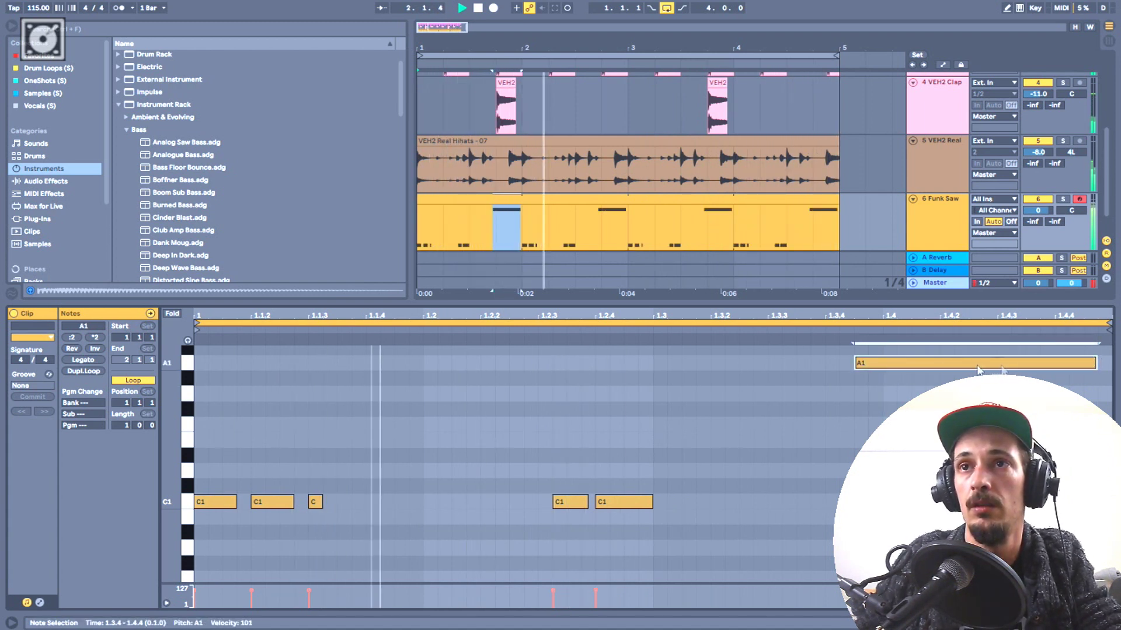
left_click_drag(857, 362, 886, 363)
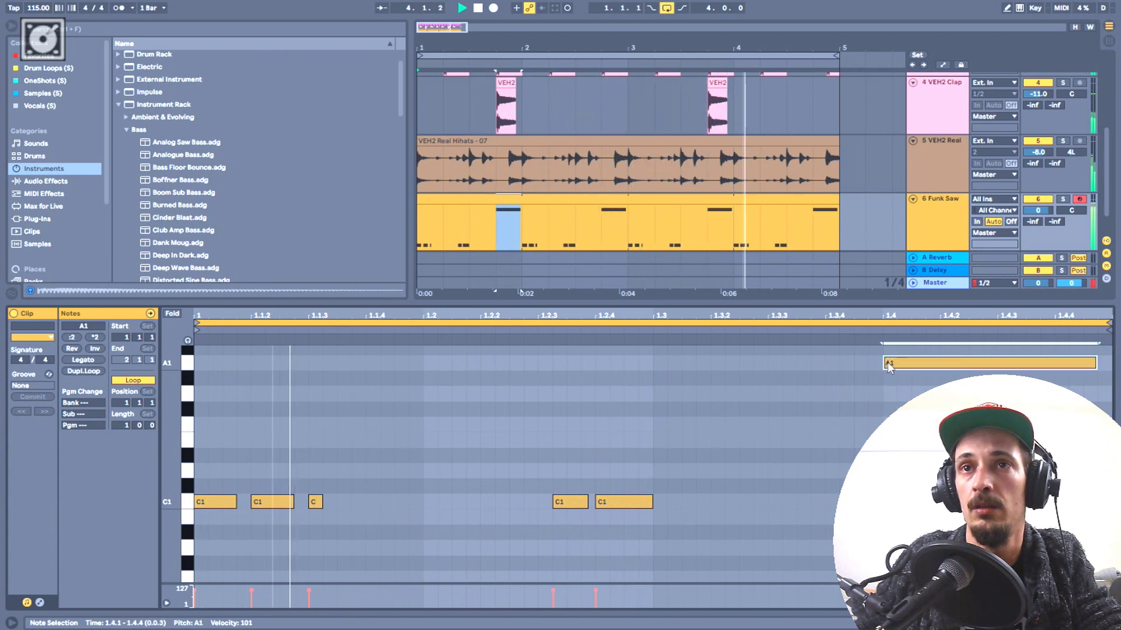
key("Delete")
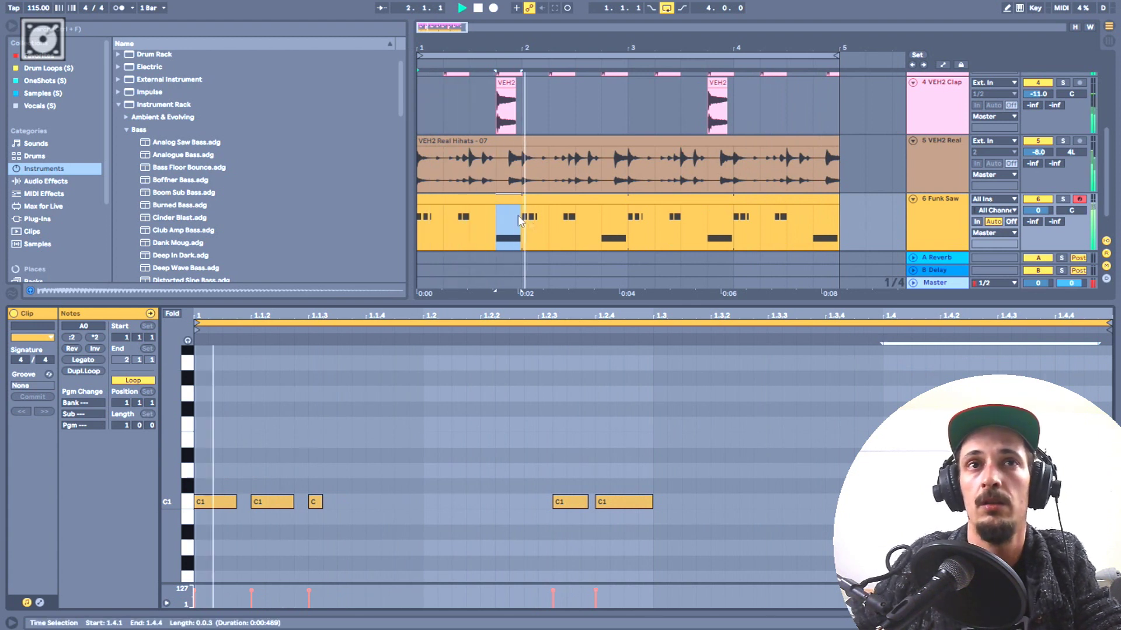
Consolidate the bass clip's first two bars into one clip, delete the A0 note at 1.4.1, and play it.
left_click_drag(839, 201, 627, 202)
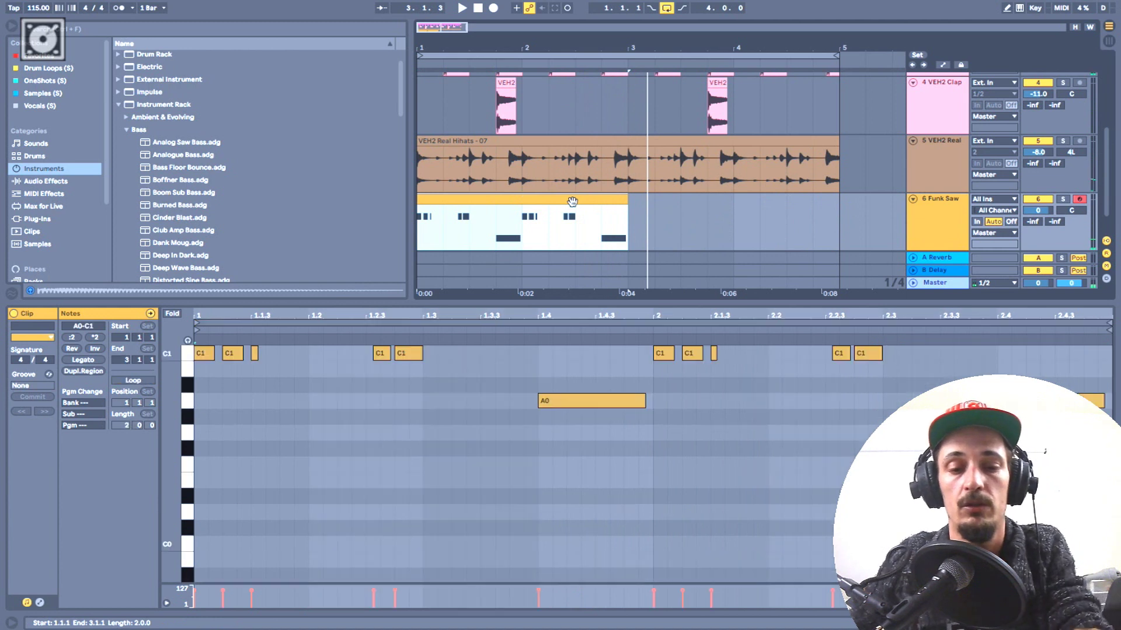
left_click(616, 401)
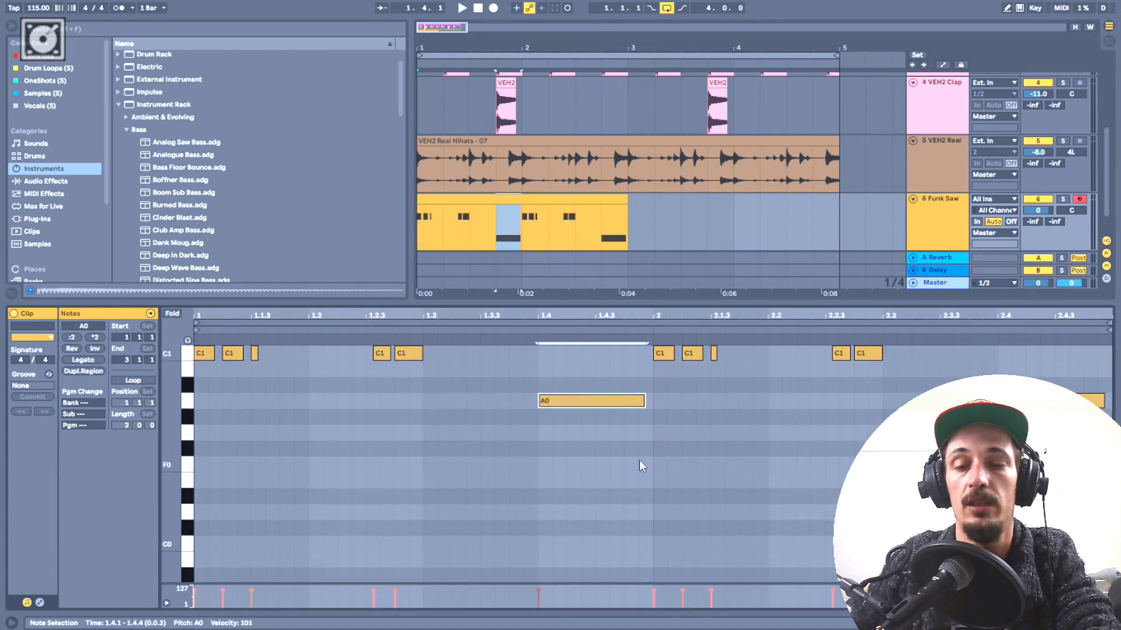
key("Delete")
left_click(620, 199)
key("space")
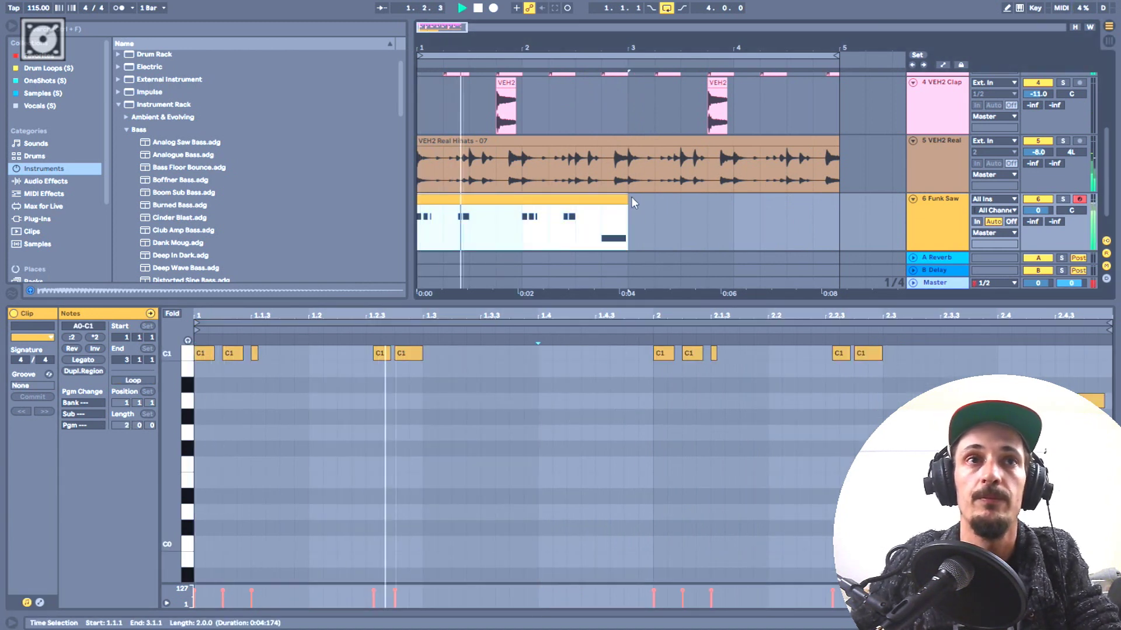
Loop the two-bar bass clip out to bar 5, then raise its final note to D1 and trim the note's end slightly.
left_click(151, 380)
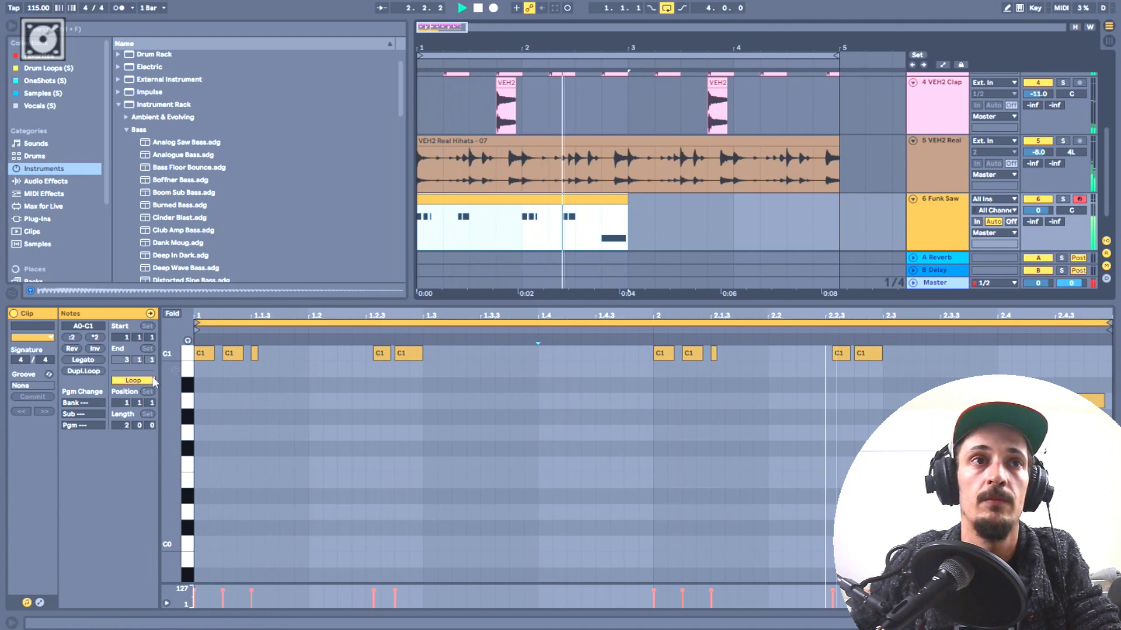
left_click_drag(648, 202, 840, 201)
scroll(1027, 443, "up", 2)
left_click_drag(1028, 439, 1027, 366)
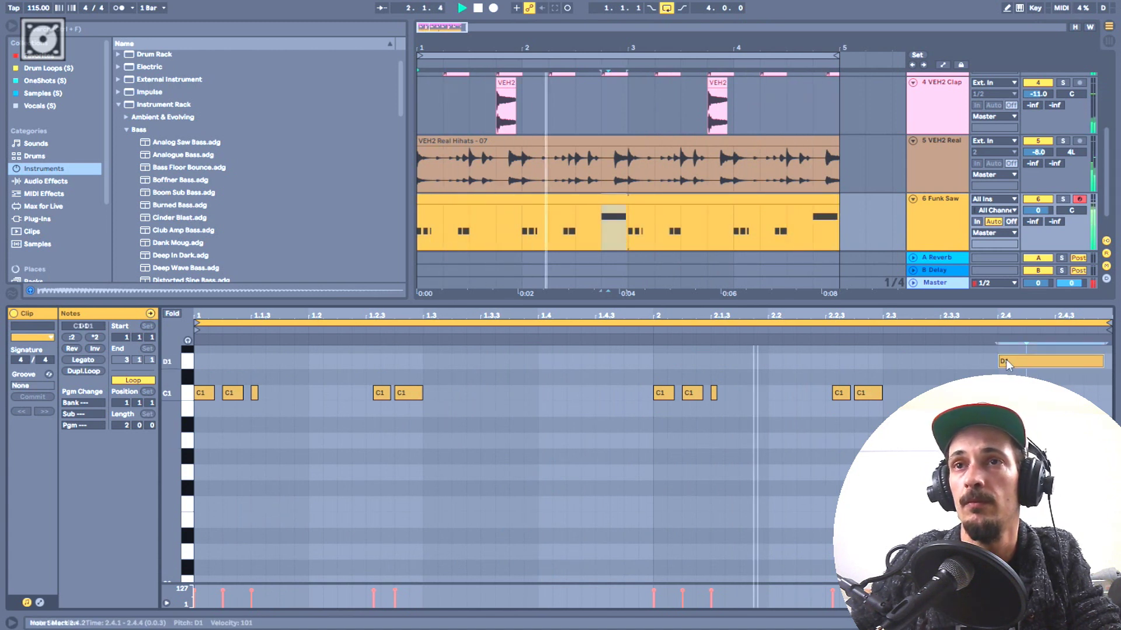
left_click_drag(1101, 359, 1092, 358)
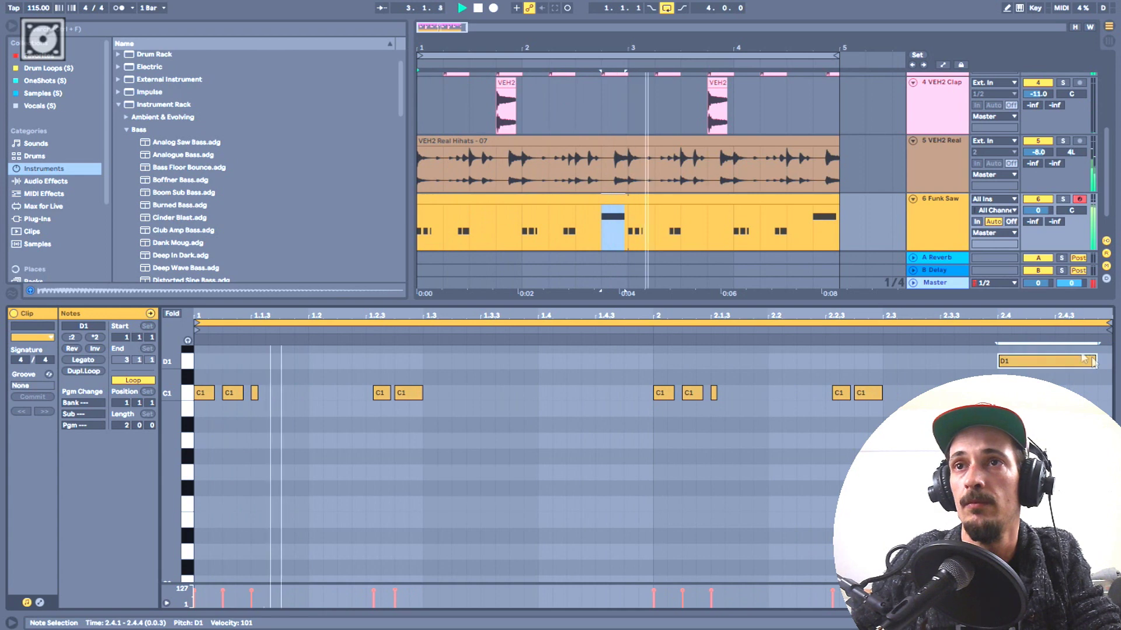
Solo the Funk Saw track and set Filter Freq to 13, Release to 55, Tone to 12, Amp to 17 and Attack to 32.
key("shift+Tab")
key("space")
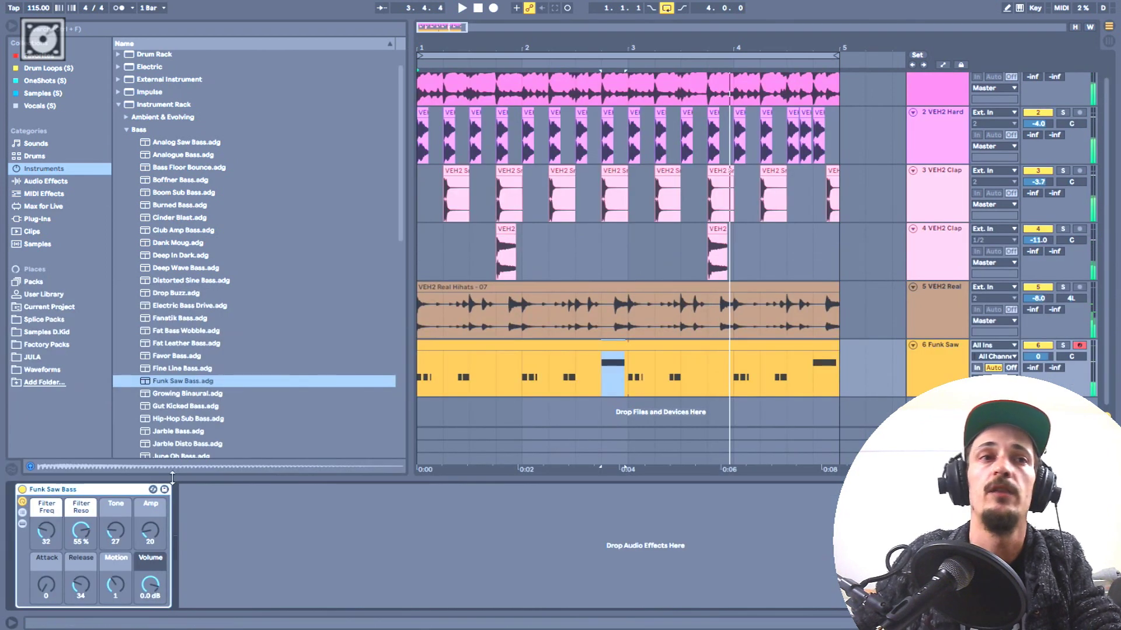
left_click(1063, 346)
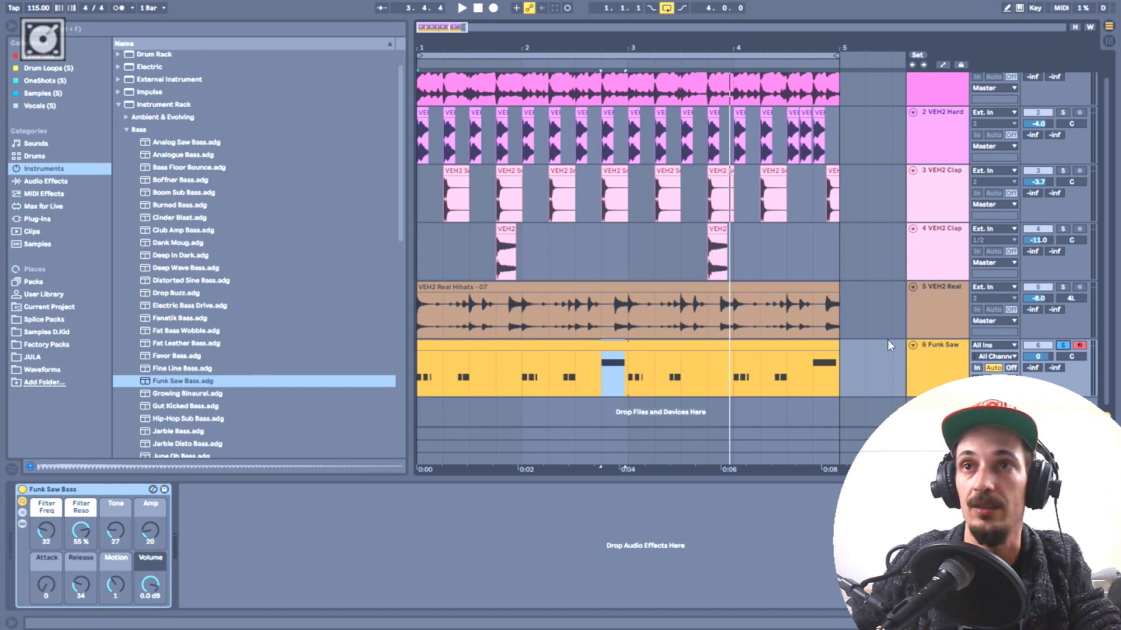
key("space")
mouse_move(46, 530)
left_mouse_down()
mouse_move(46, 517)
mouse_move(47, 529)
left_mouse_up()
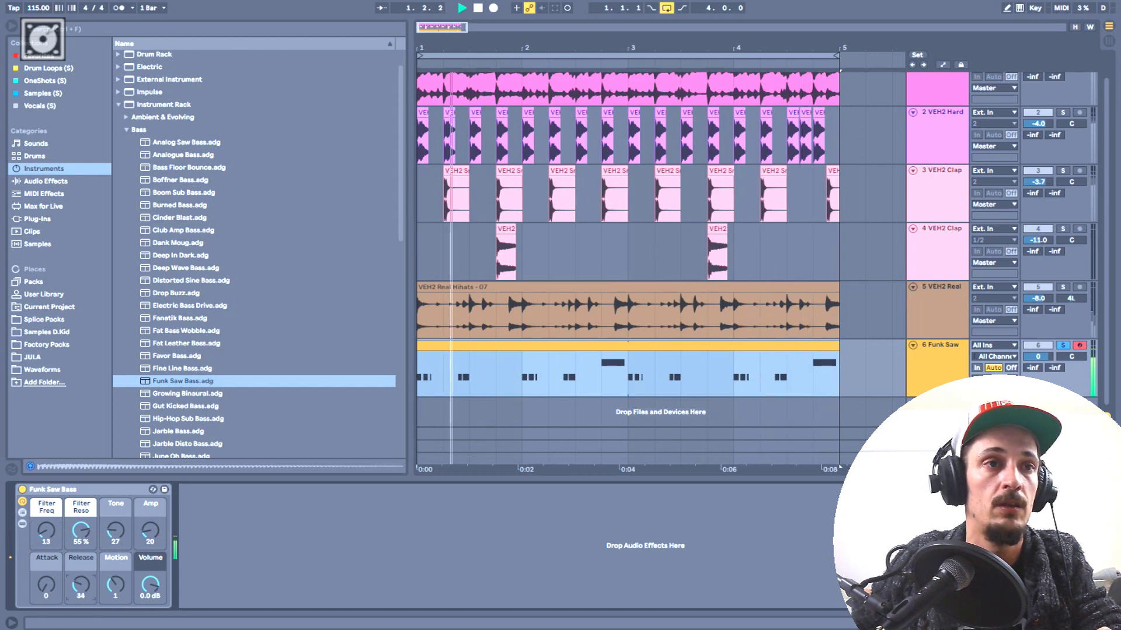
left_click_drag(81, 584, 81, 571)
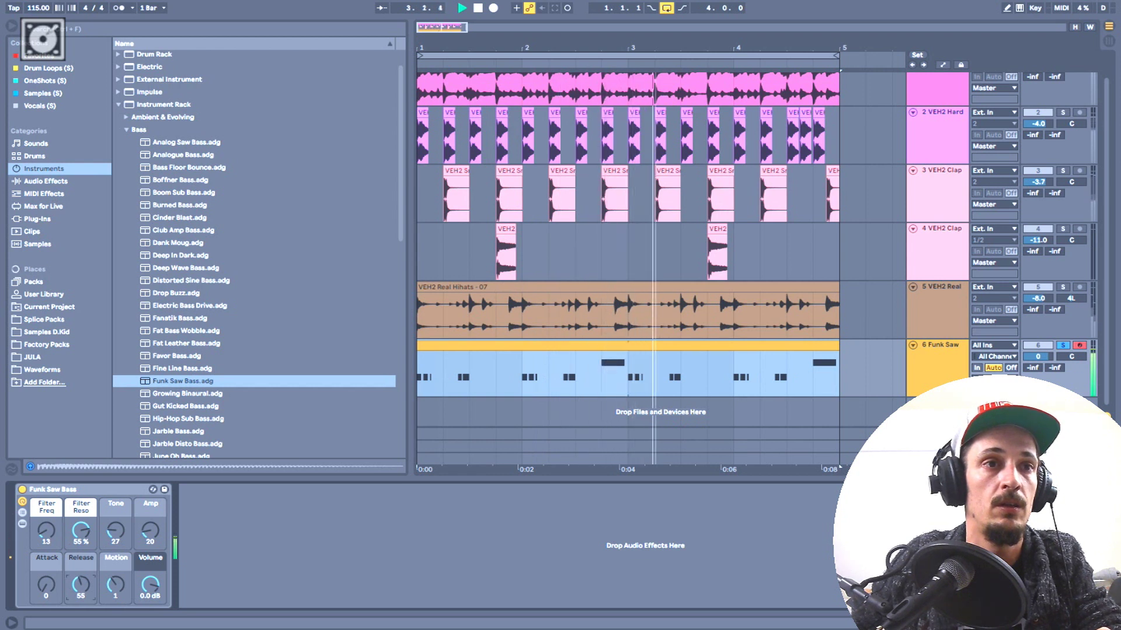
left_click_drag(115, 530, 155, 534)
mouse_move(46, 587)
left_mouse_down()
mouse_move(47, 567)
mouse_move(55, 589)
left_mouse_up()
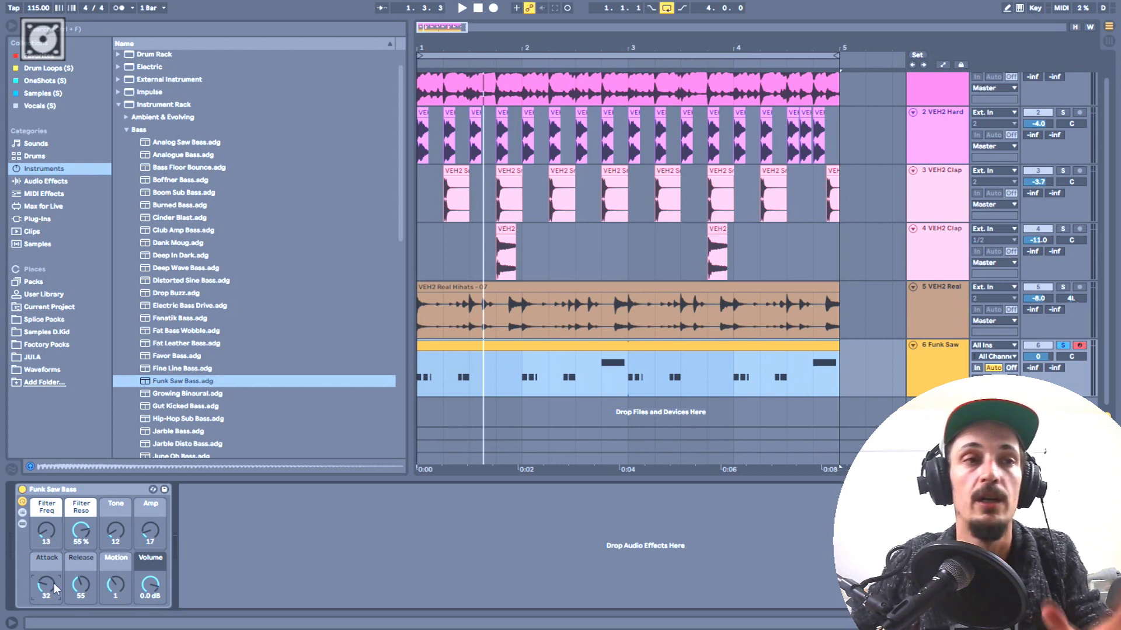
Unsolo the Funk Saw track and rebalance the mix with the bass at -3.7 dB and the VEH2 Real hi-hats at -12.0 dB.
key("space")
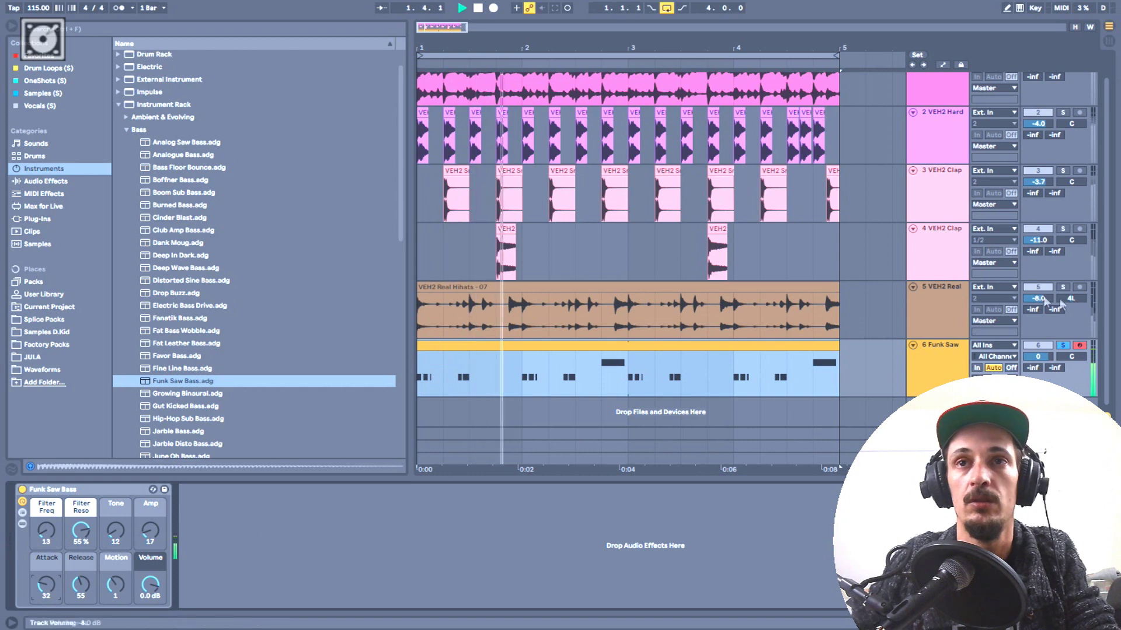
left_click(1063, 346)
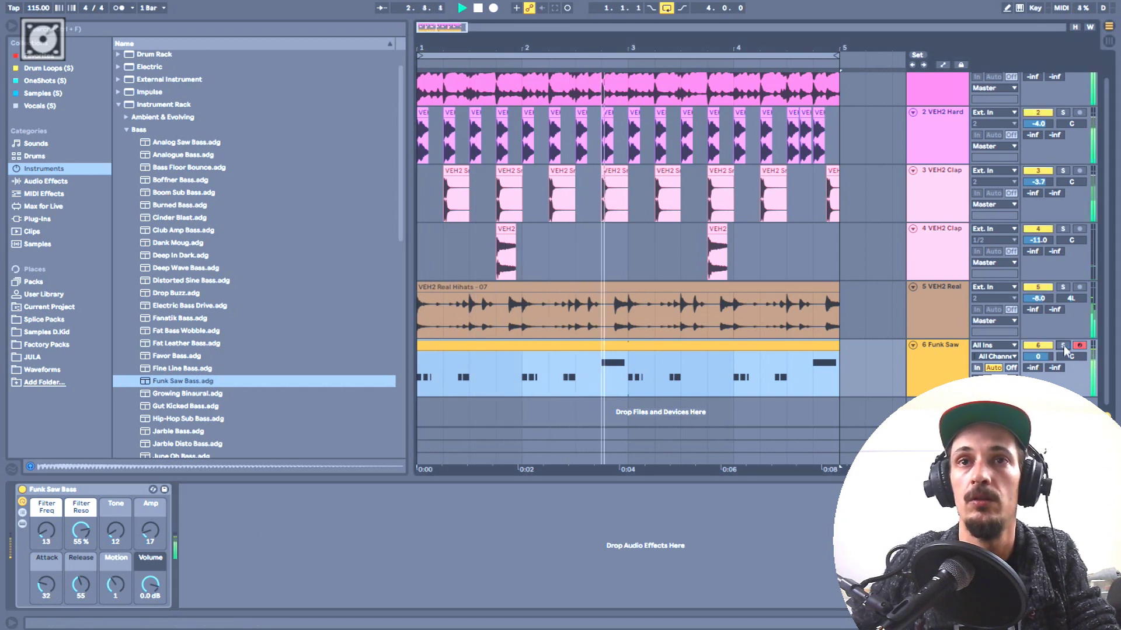
key("Tab")
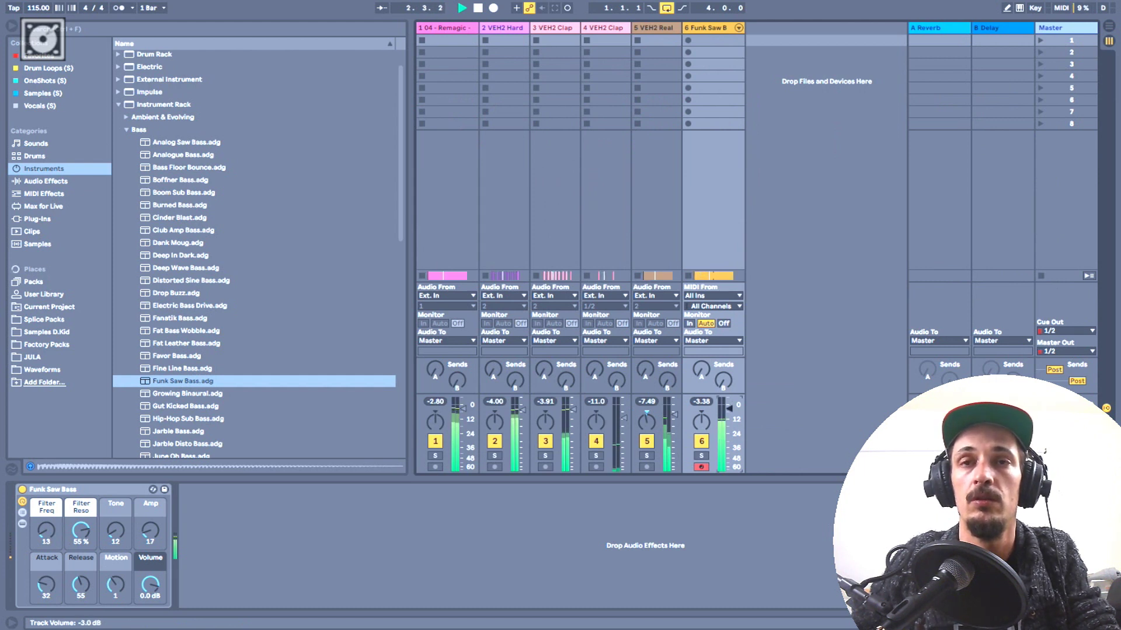
left_click_drag(678, 415, 677, 423)
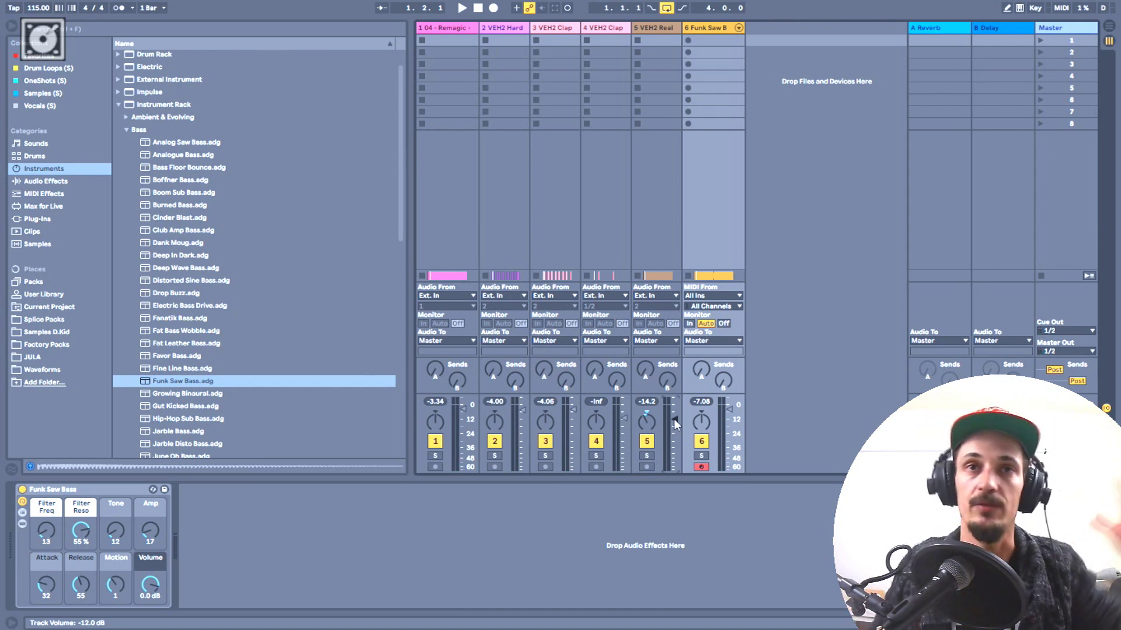
Hide the device view in the arrangement and make the VEH2 Real hi-hats track slightly taller.
key("Tab")
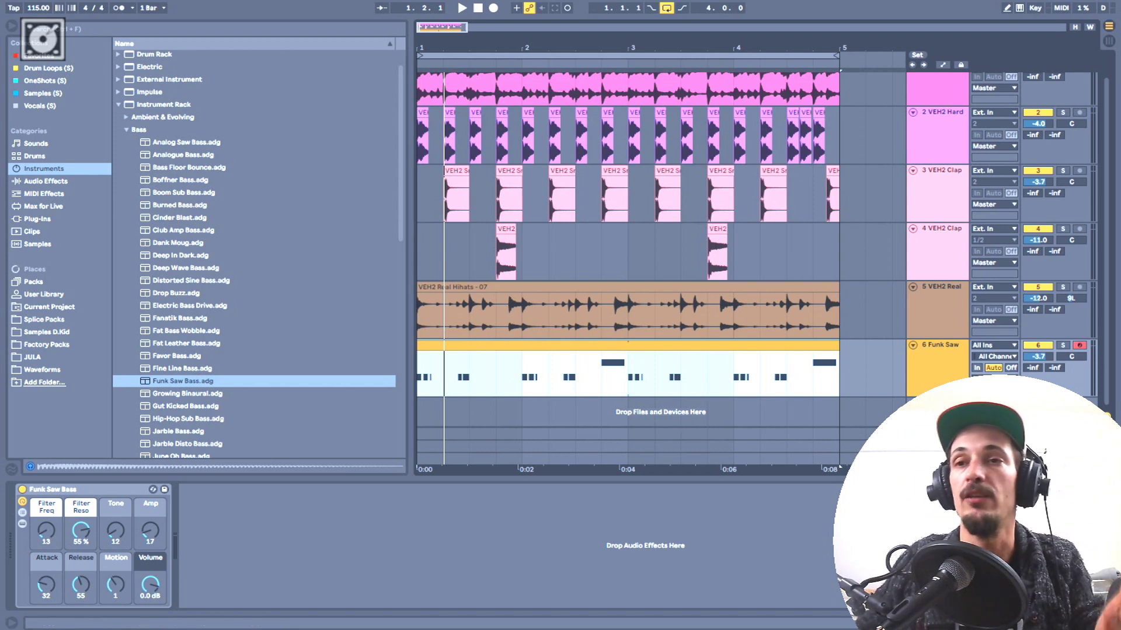
key("ctrl+alt+l")
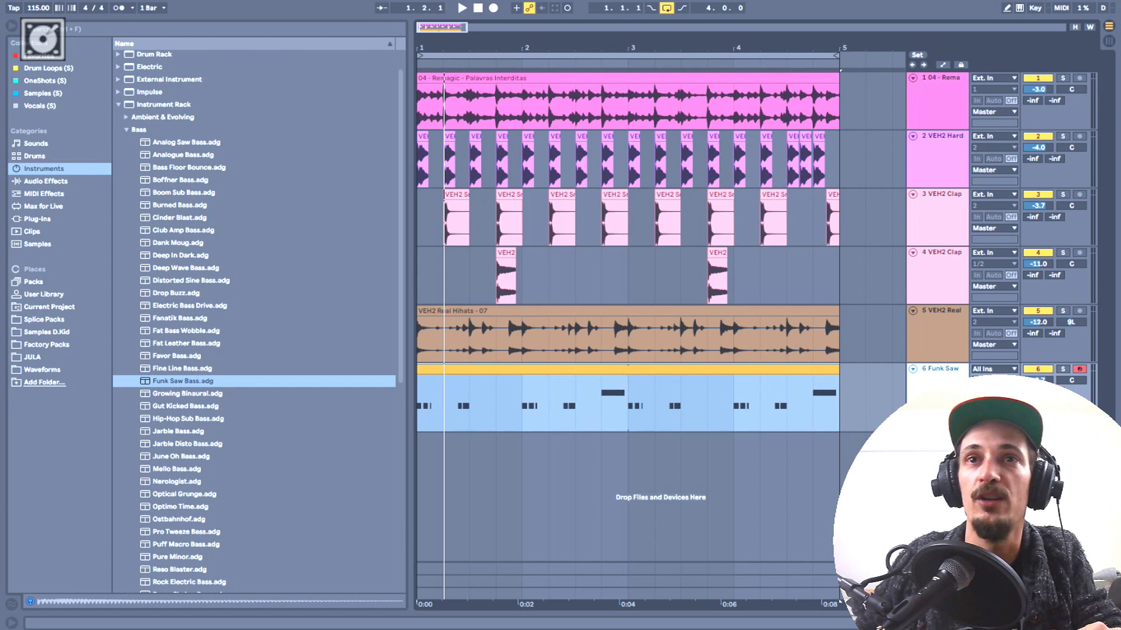
left_click_drag(956, 363, 957, 374)
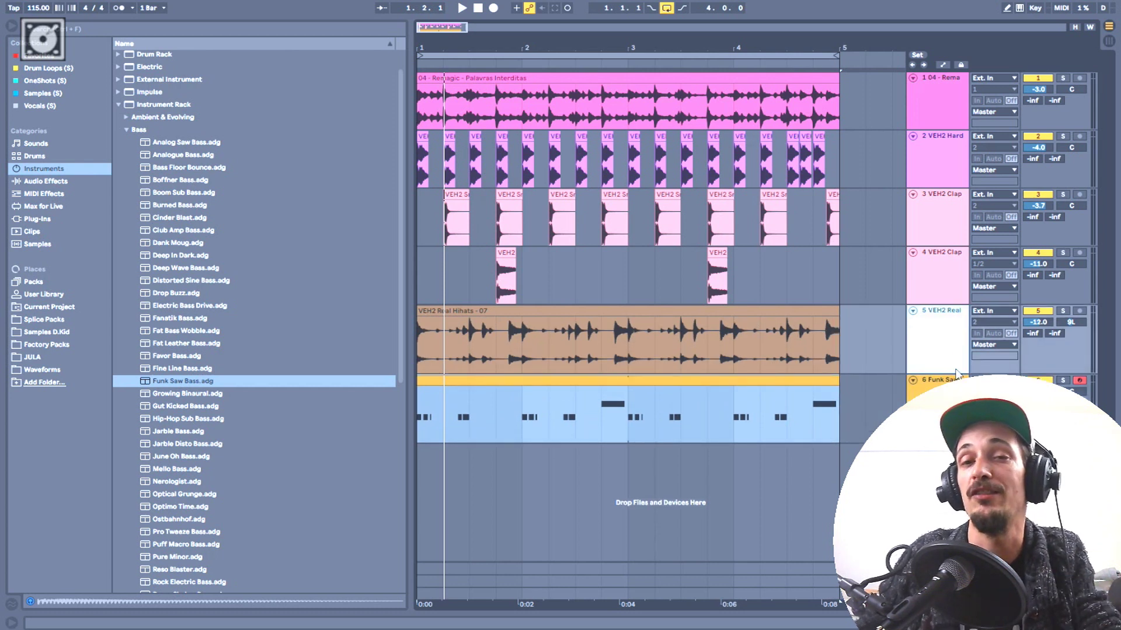
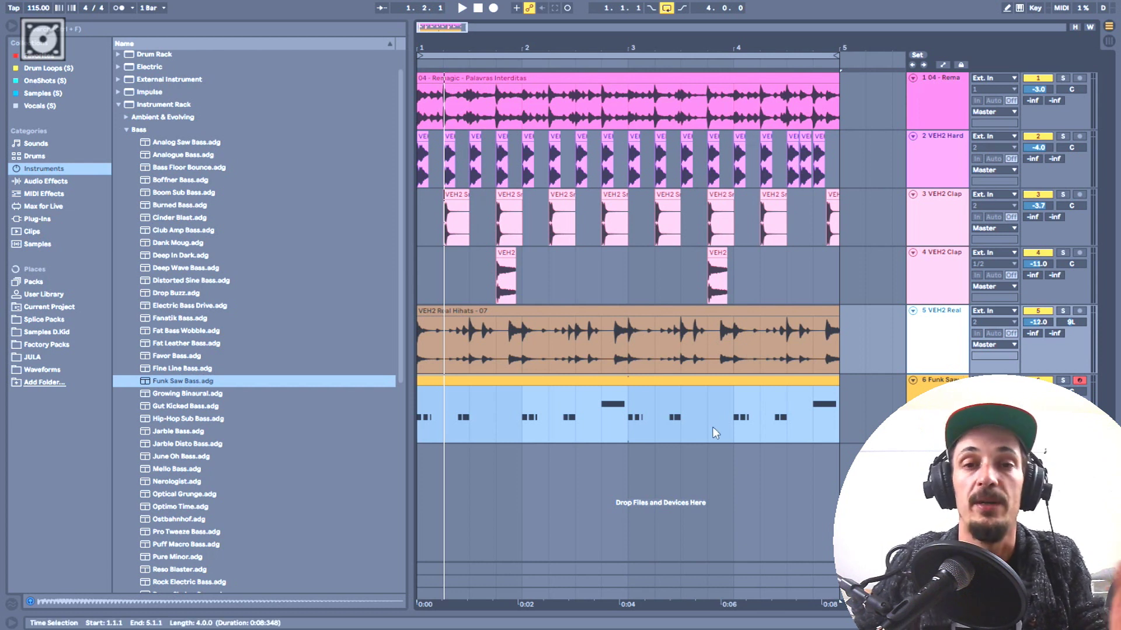
Preview the 5th Stab Lead and Block Minor presets among Operator's Synth Lead sounds.
left_click(123, 104)
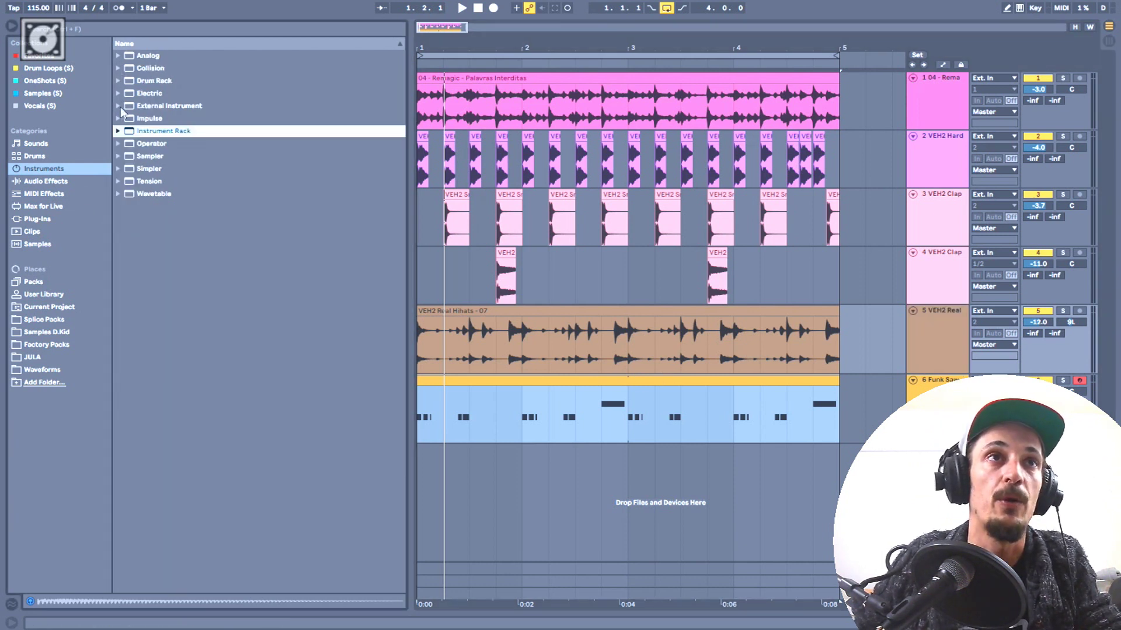
left_click(119, 144)
left_click(124, 307)
left_click(174, 320)
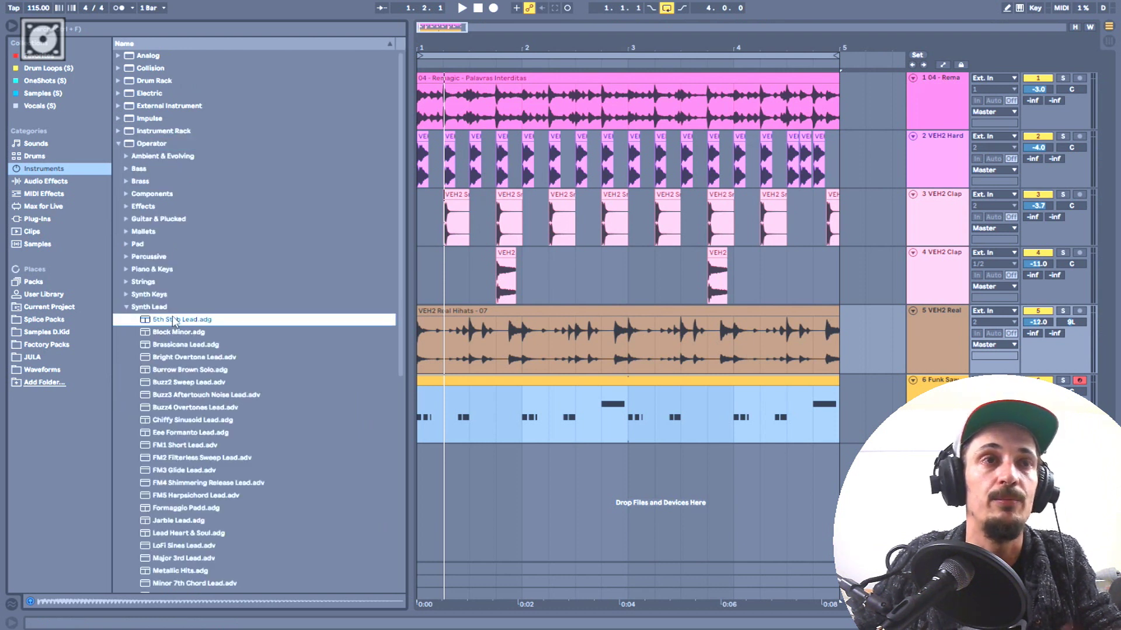
key("Down")
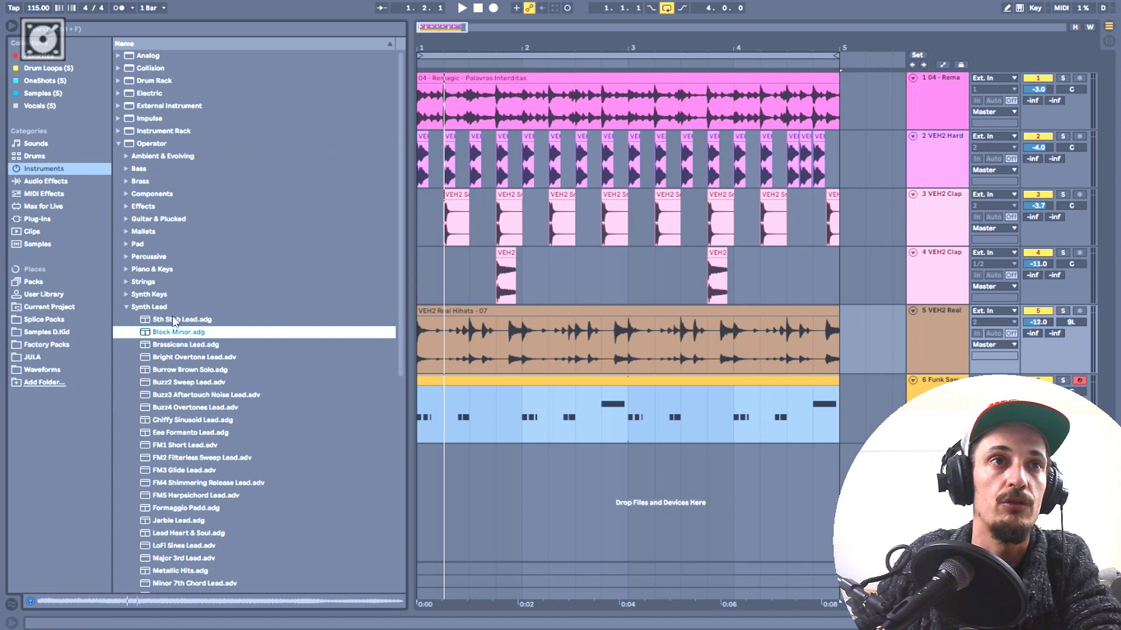
key("Up")
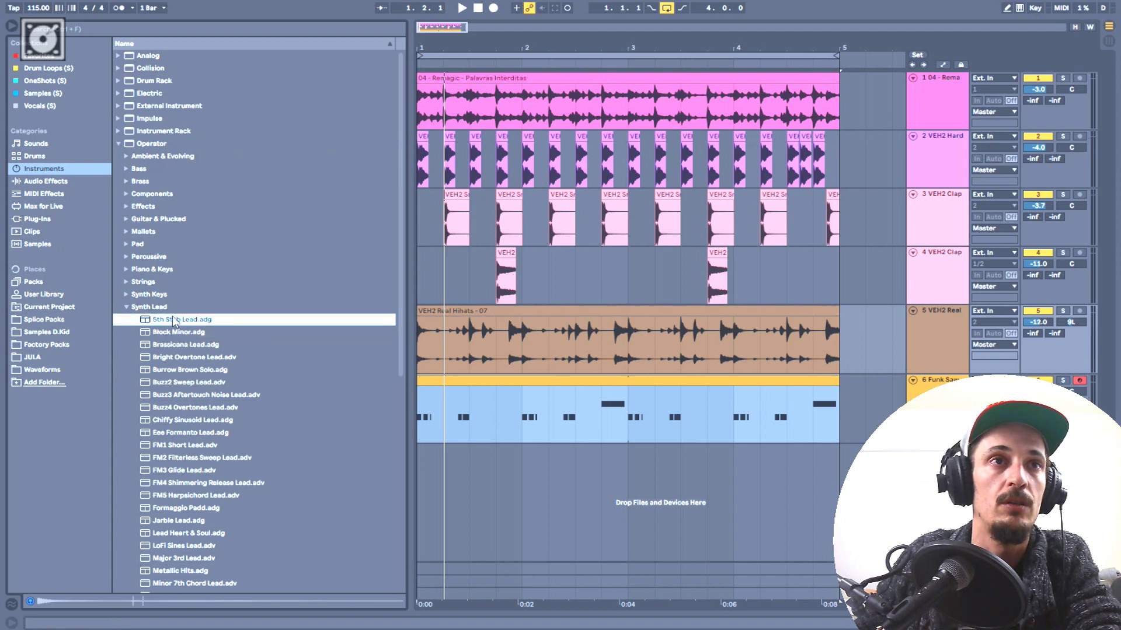
Load the Block Minor preset onto a new MIDI track below Funk Saw, hide its device view and make the track taller.
left_click(177, 332)
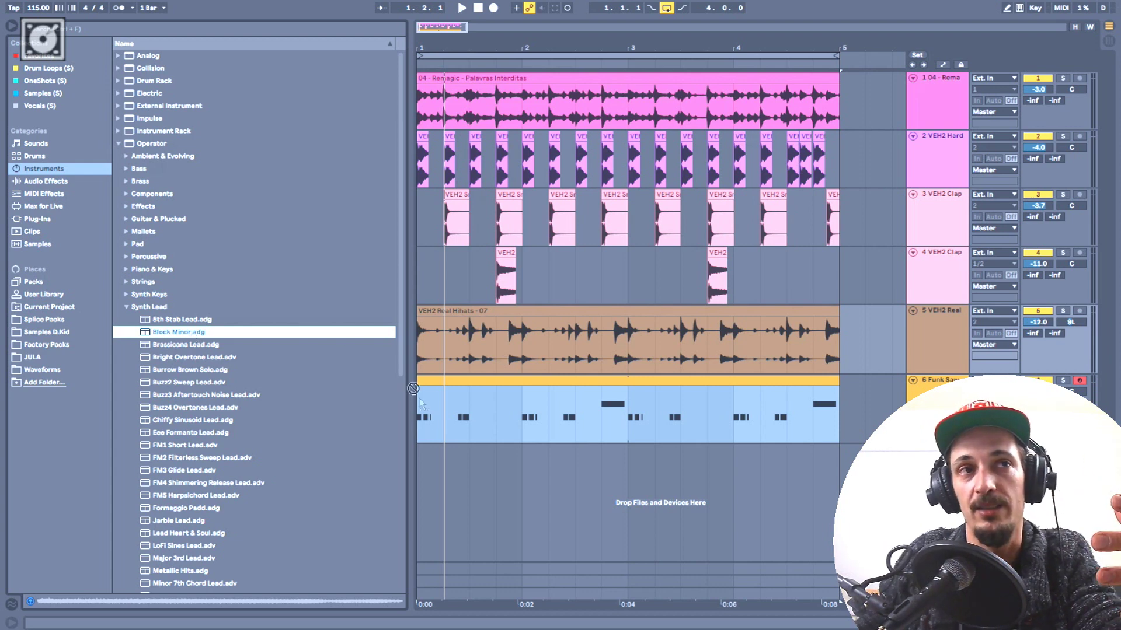
left_click_drag(439, 482, 438, 476)
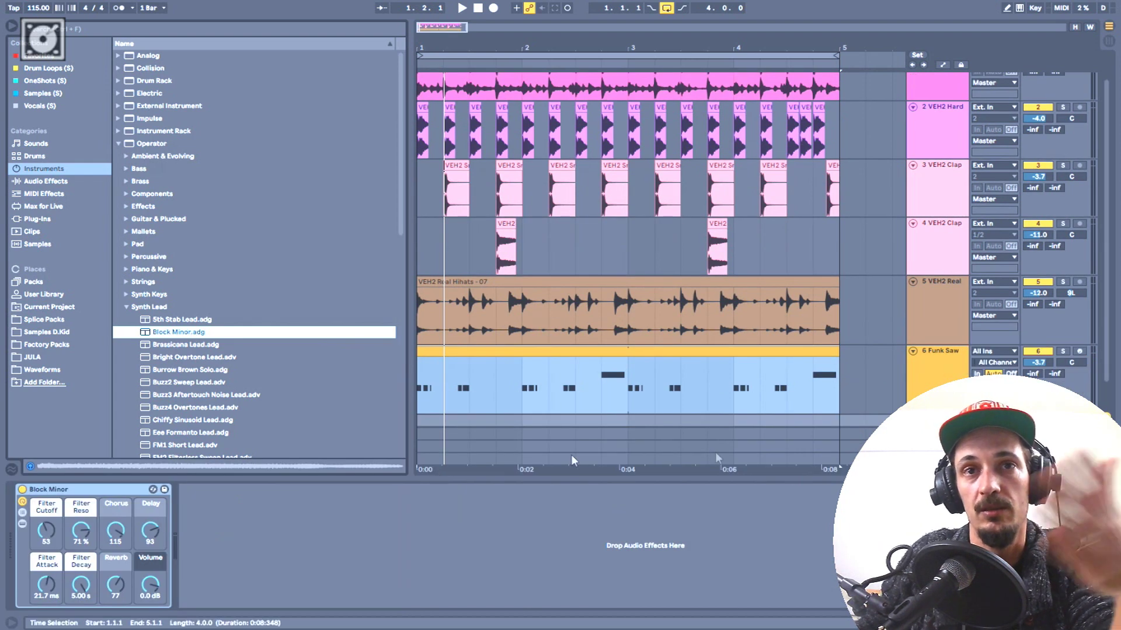
key("ctrl+alt+l")
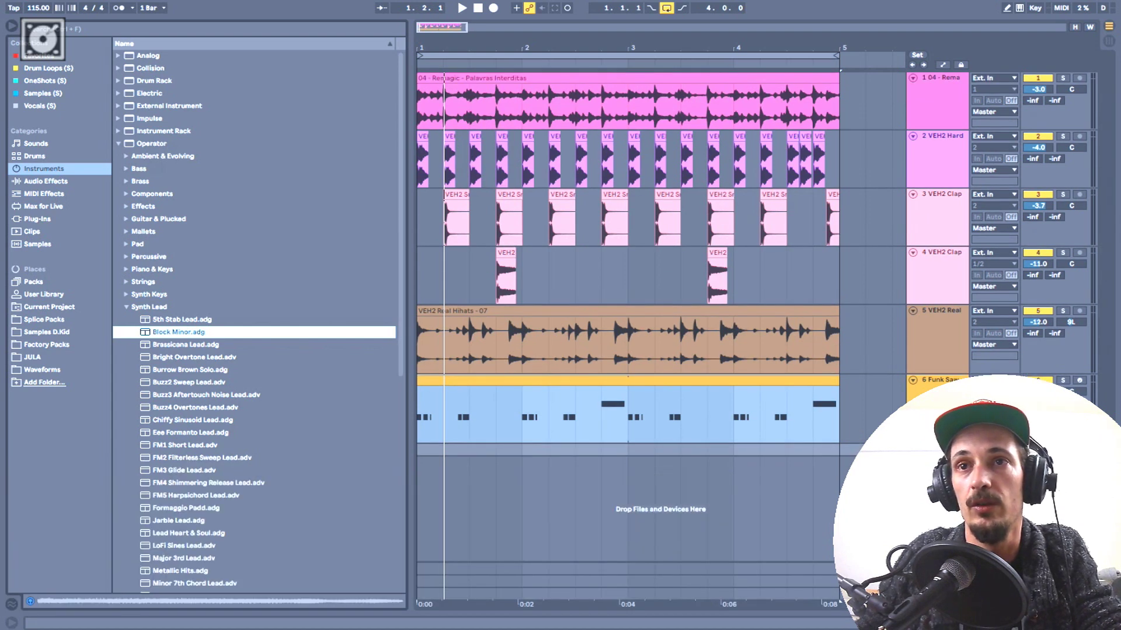
left_click(494, 435)
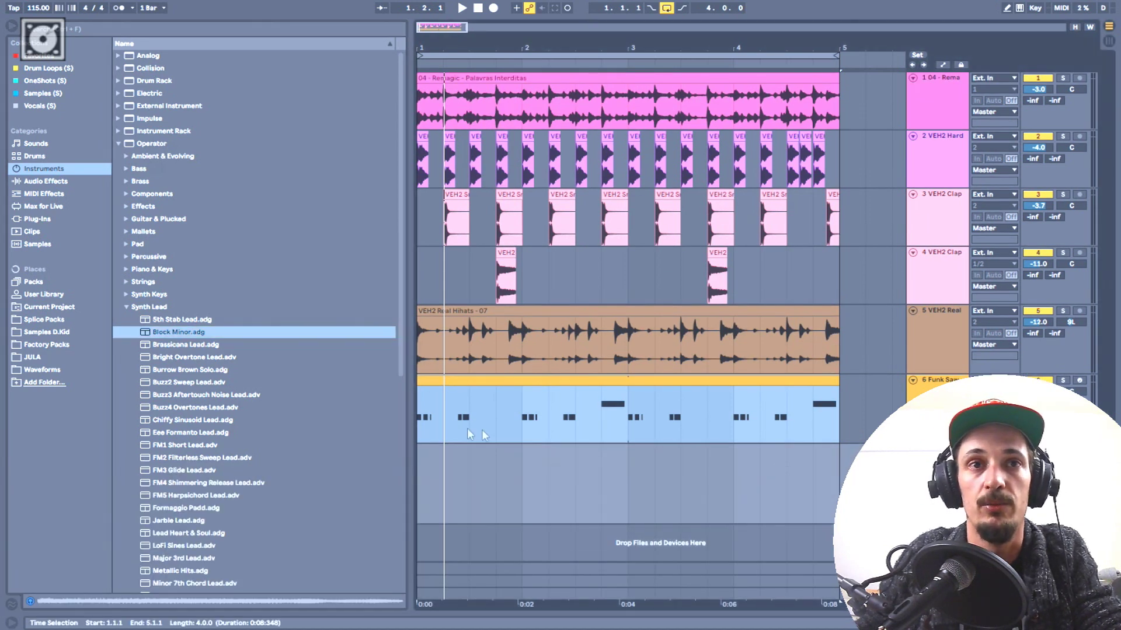
Create a one-bar MIDI clip at bar 1 on the Block Minor track and loop the arrangement over that bar.
double_click(422, 453)
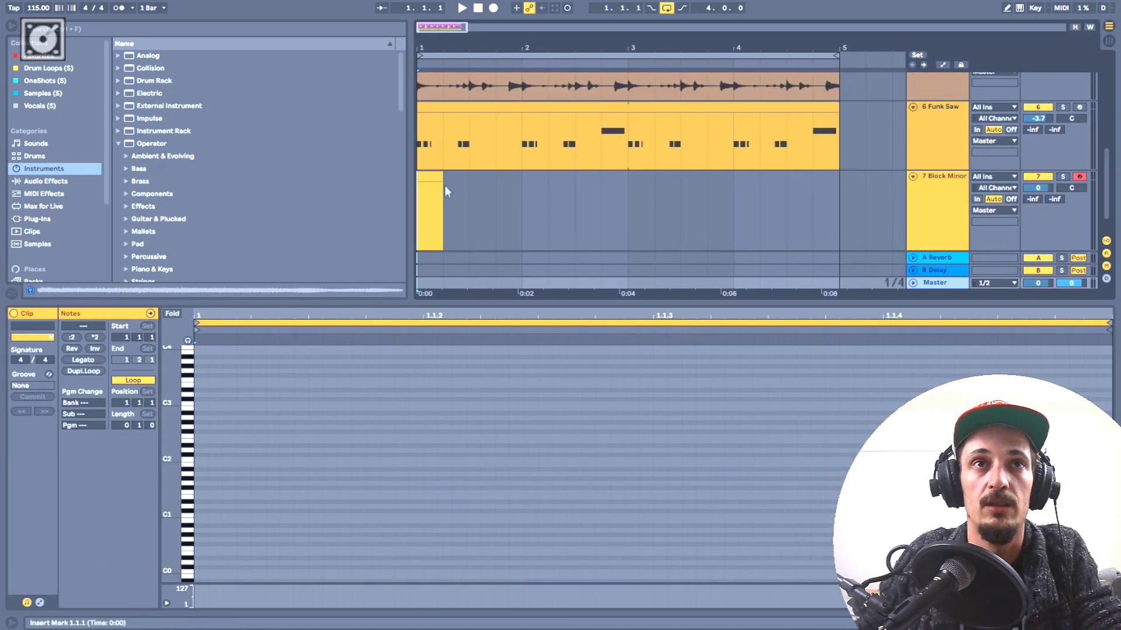
left_click_drag(438, 176, 521, 184)
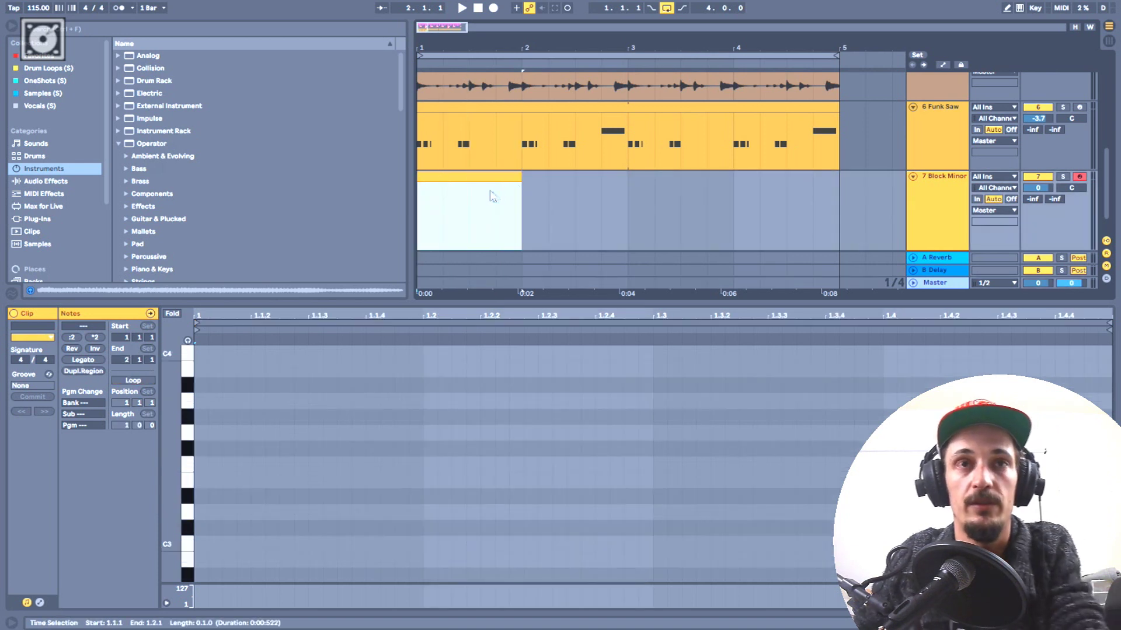
key("ctrl+l")
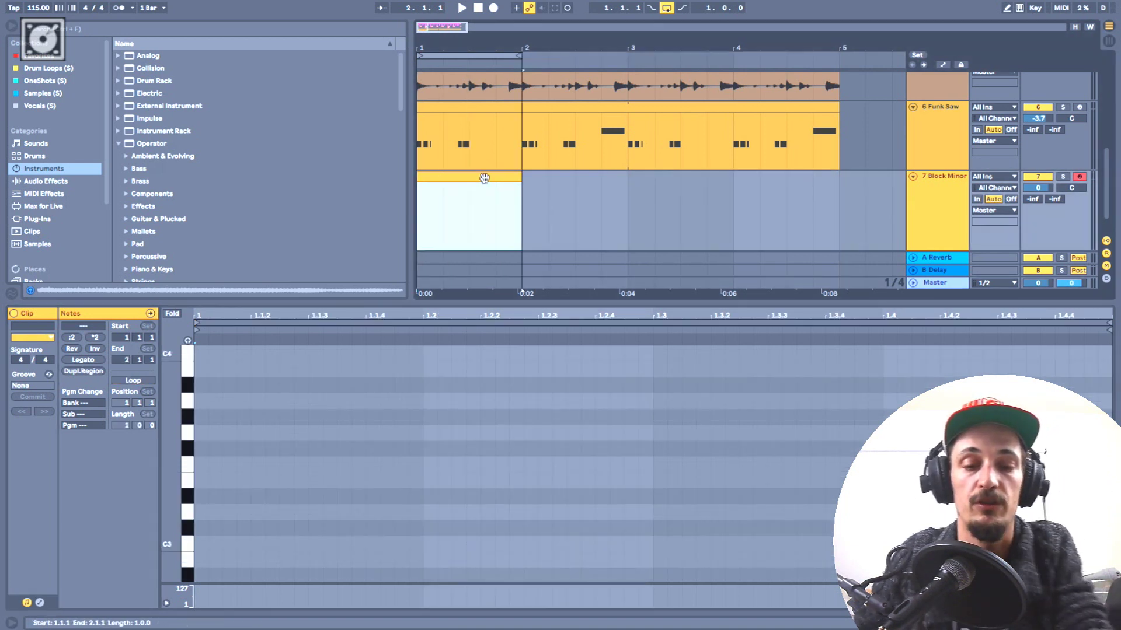
Draw a C3 note at 1.1.1 in the Block Minor clip and lengthen it to about 1.1.4 during playback.
double_click(201, 542)
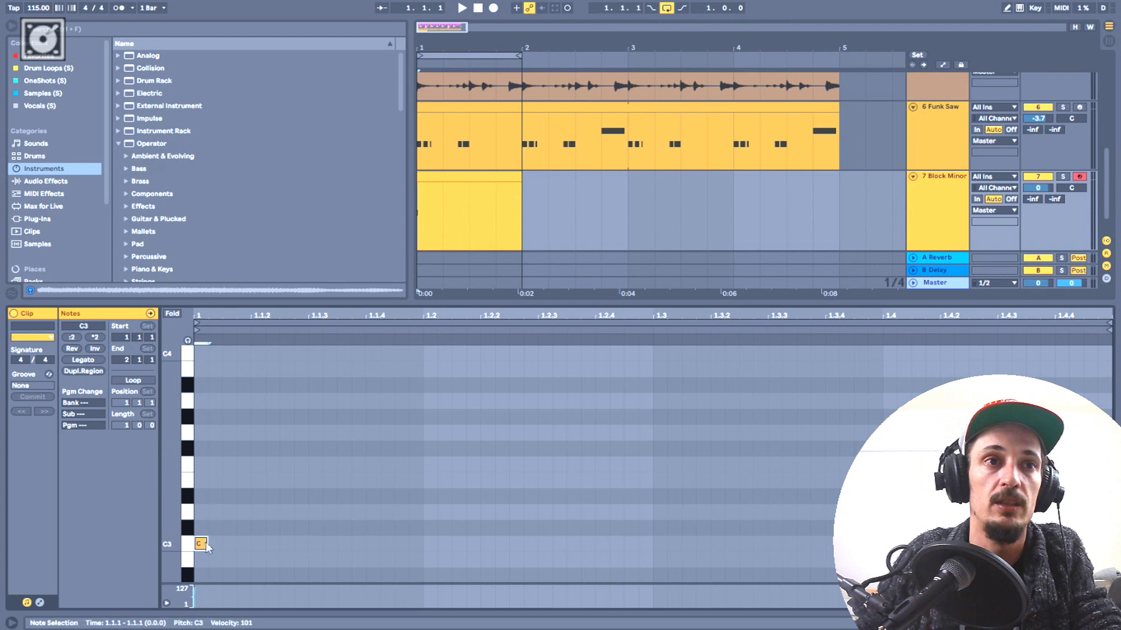
key("space")
left_click_drag(206, 541, 293, 538)
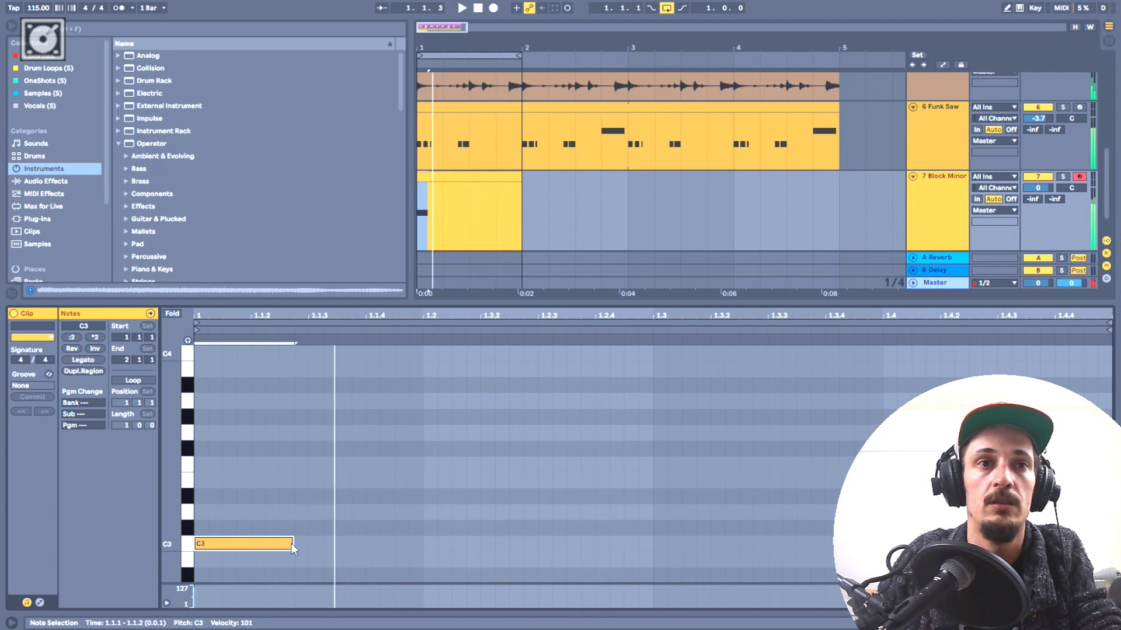
left_click_drag(294, 544, 380, 544)
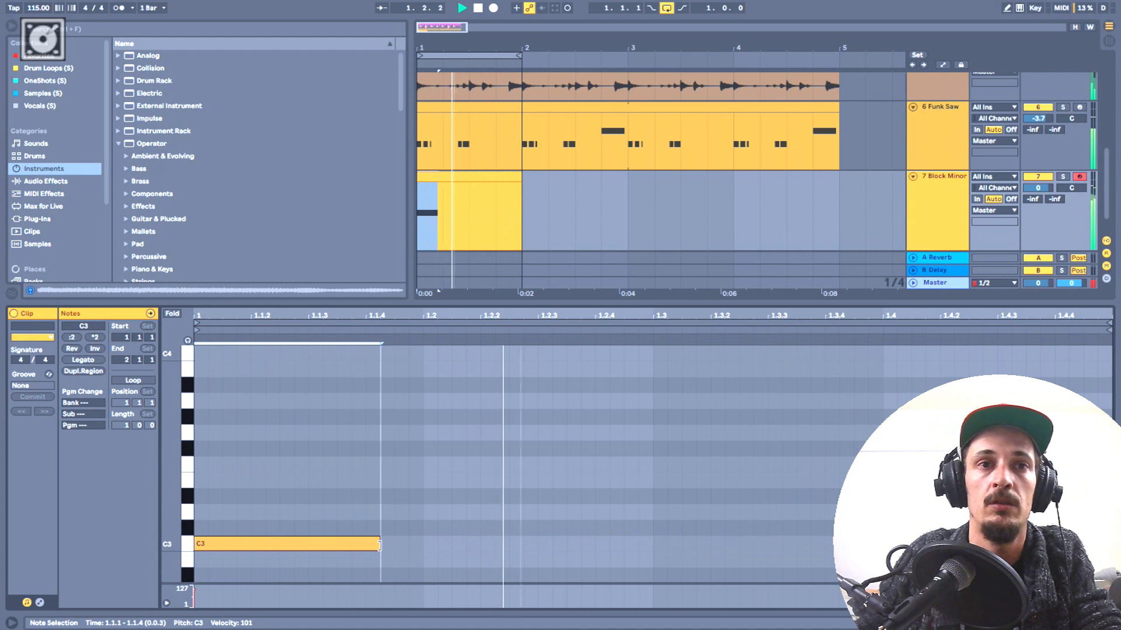
Add a second C3 note starting at 1.4.1 and adjust it to end just before 1.4.3.
left_click(669, 544)
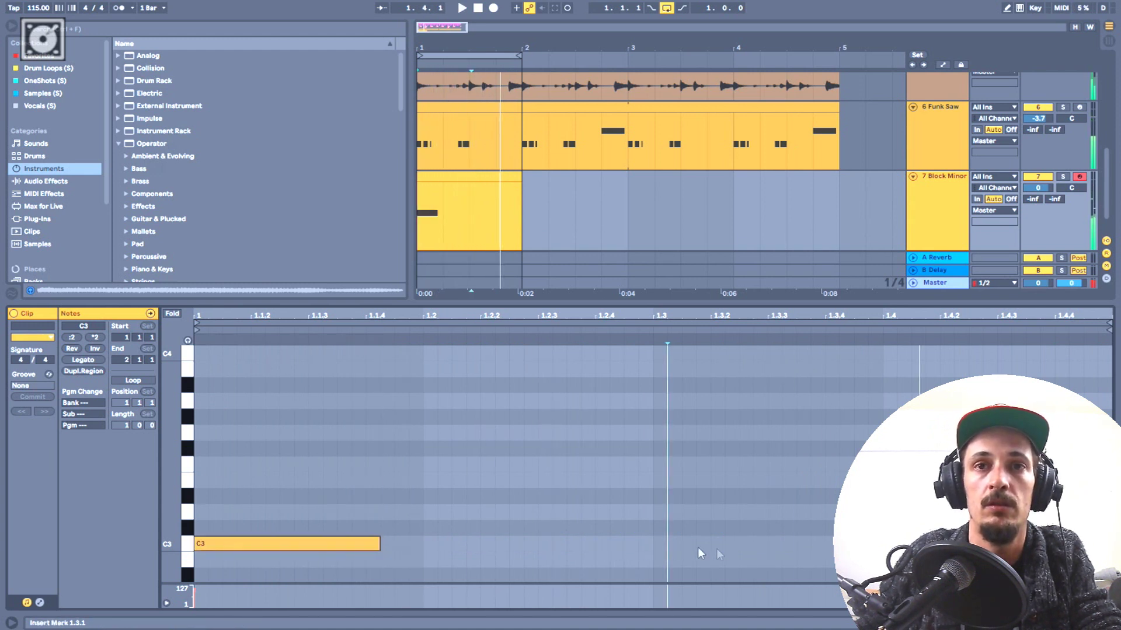
double_click(882, 544)
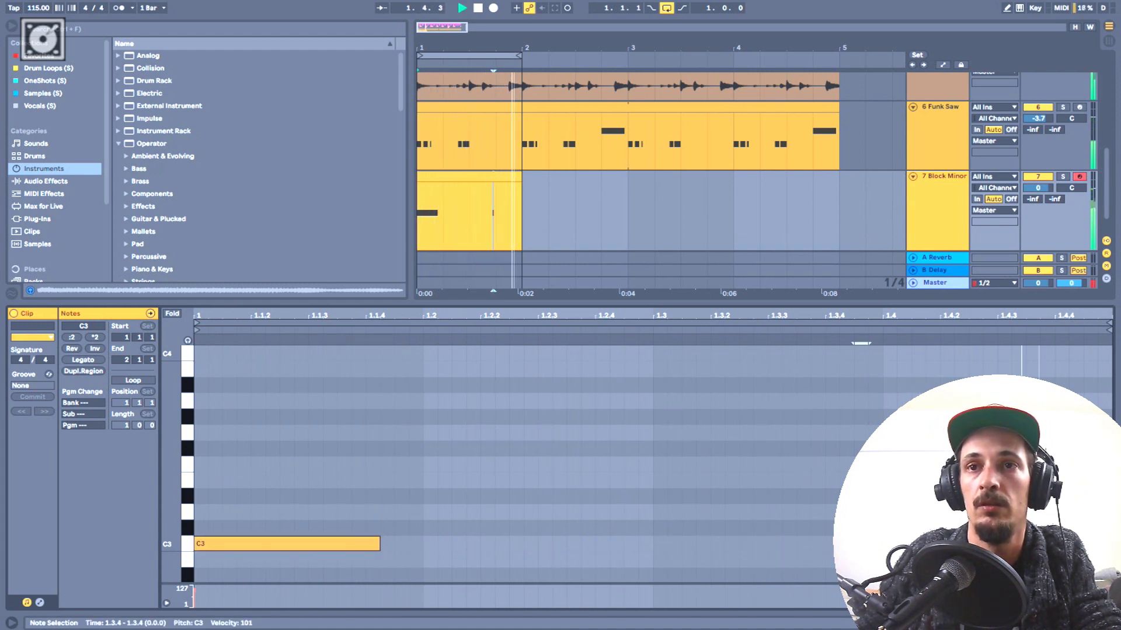
key("shift+Right")
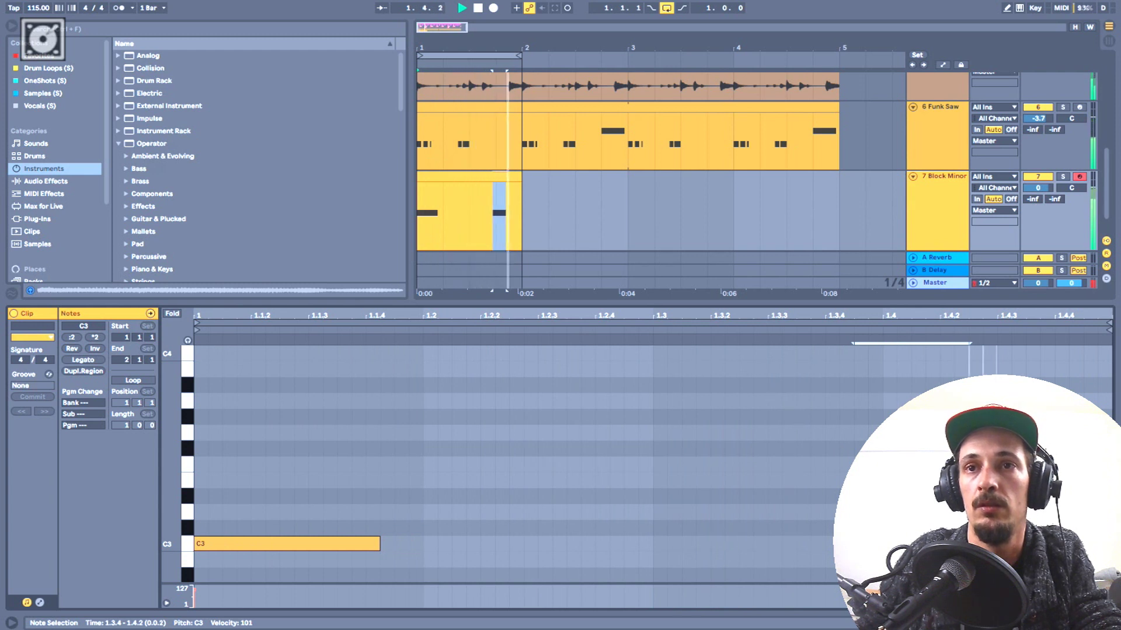
key("Right")
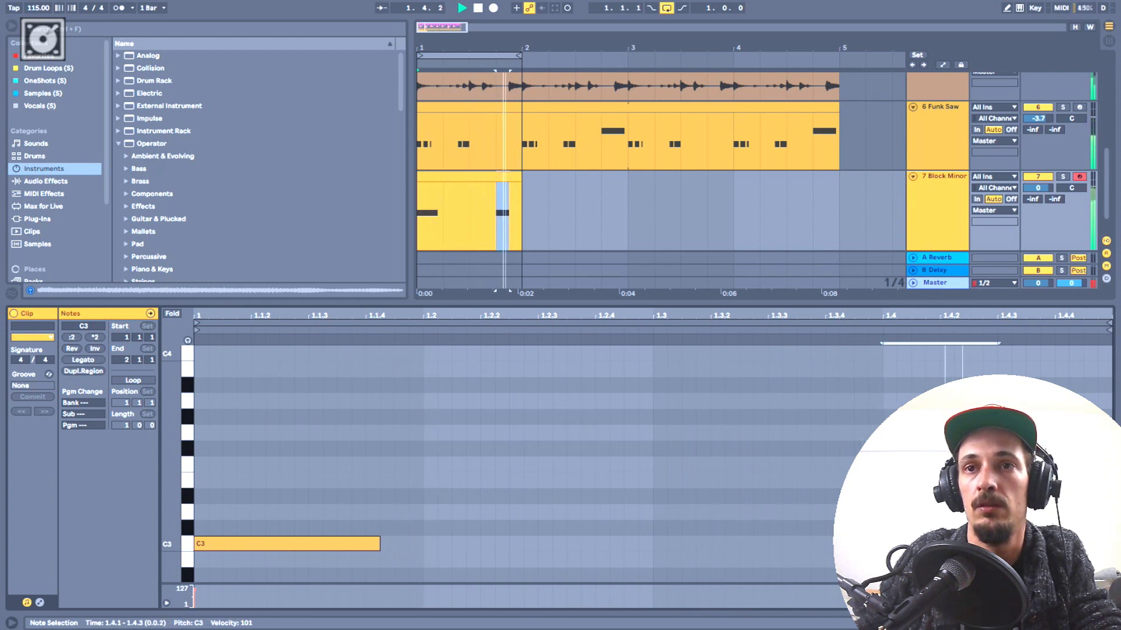
key("shift+Left")
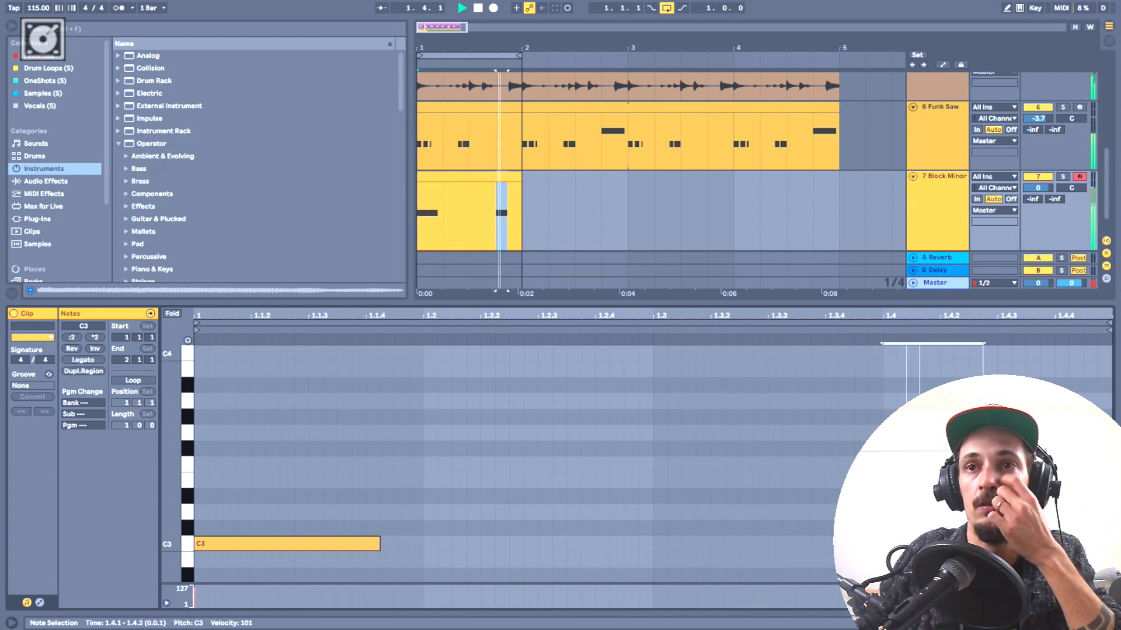
Copy the first bar's notes into bar 2 and delete the C3 note at 1.4.1.
left_click_drag(1097, 514, 438, 536)
left_click_drag(420, 312, 744, 301)
left_click_drag(575, 509, 649, 563)
key("Delete")
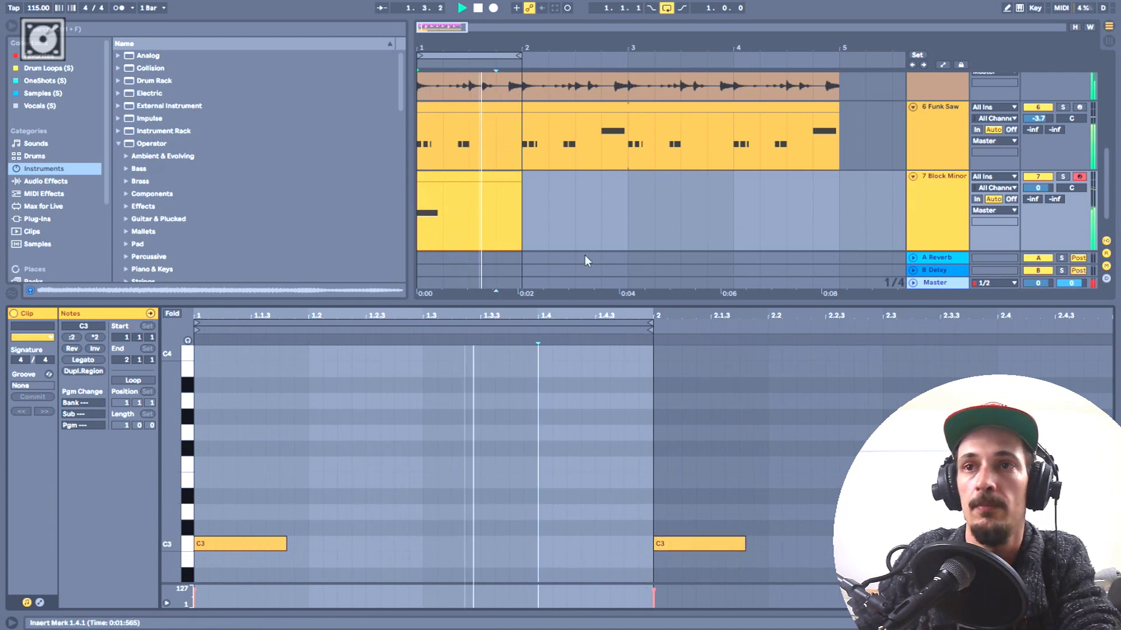
Extend the Block Minor clip to two bars without the stray note at 2.4.4, and lengthen the arrangement loop to two bars.
mouse_move(650, 325)
left_mouse_down()
mouse_move(1038, 324)
mouse_move(1115, 383)
left_mouse_up()
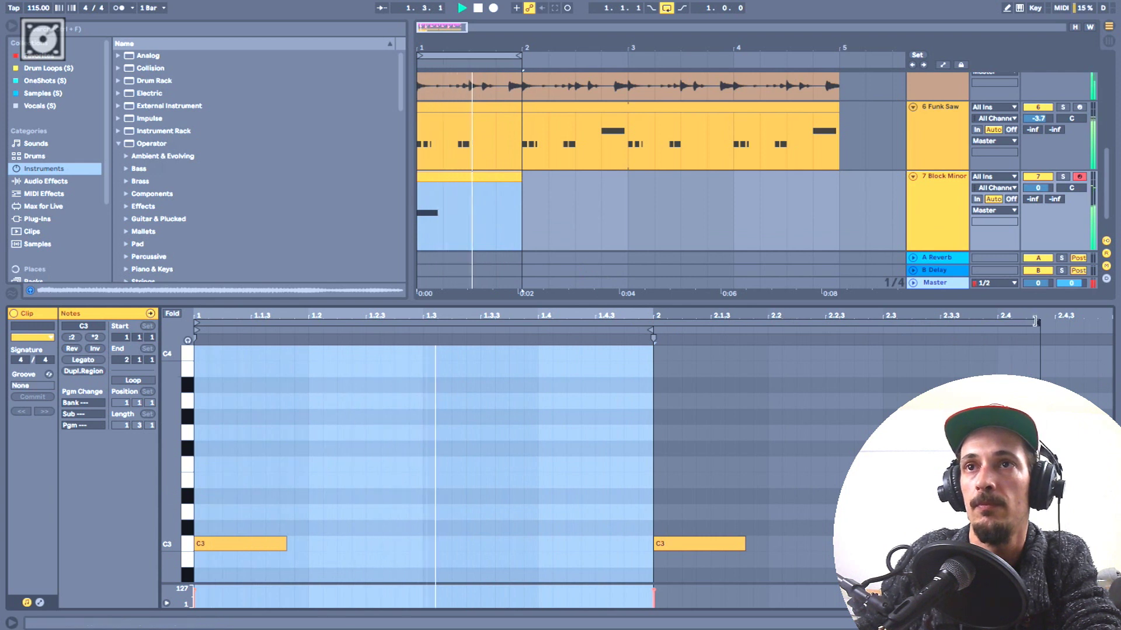
left_click_drag(655, 337, 1106, 331)
key("ctrl+l")
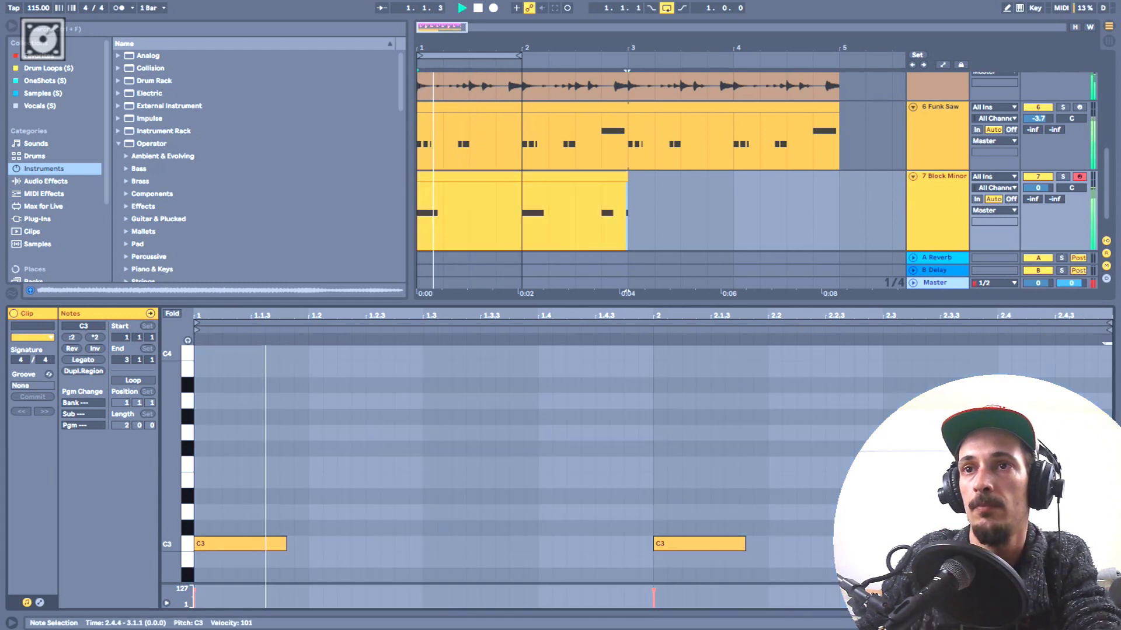
left_click(1103, 362)
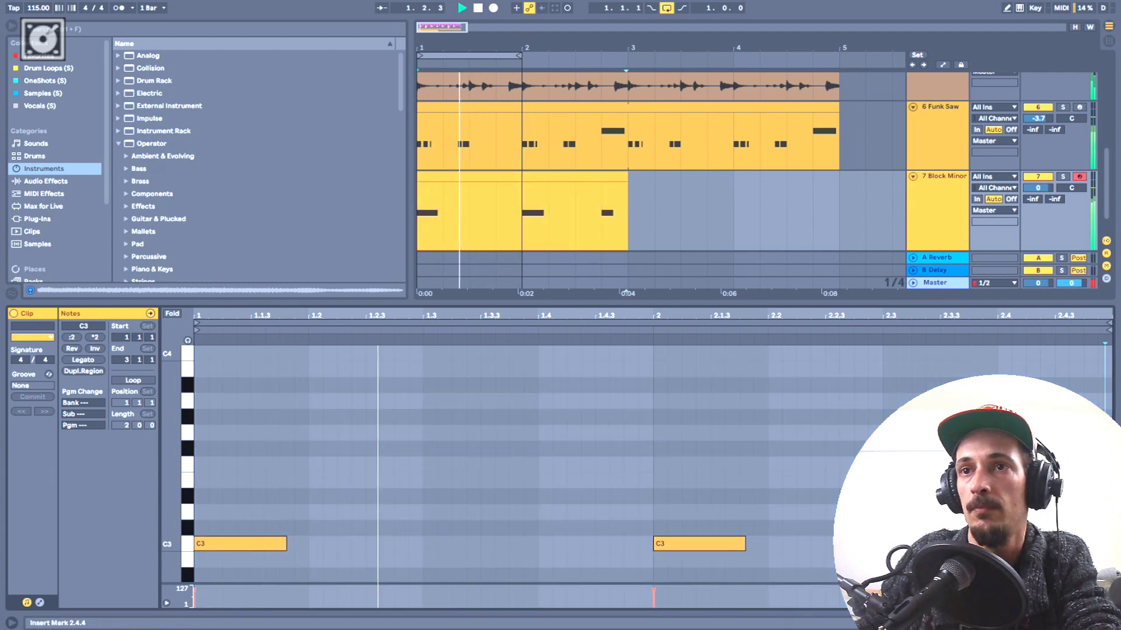
left_click_drag(518, 55, 619, 54)
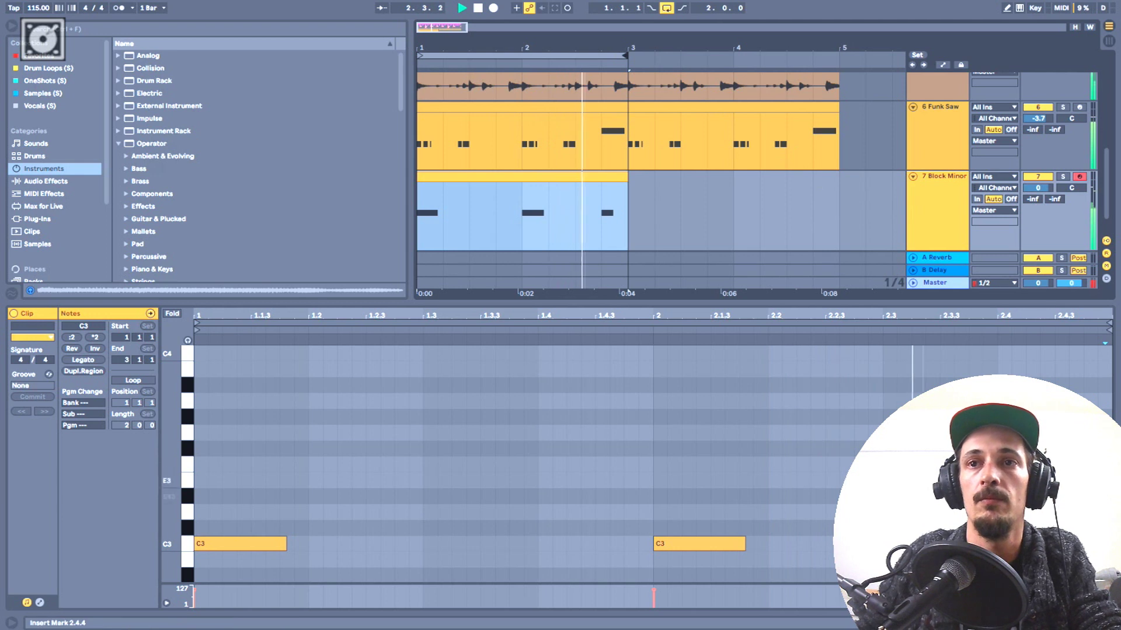
Shorten the first C3 note to about a sixteenth and add a short C3 note at 1.1.2.
key("space")
left_click(281, 549)
left_click_drag(282, 550, 214, 545)
double_click(228, 546)
left_click(252, 547)
key("space")
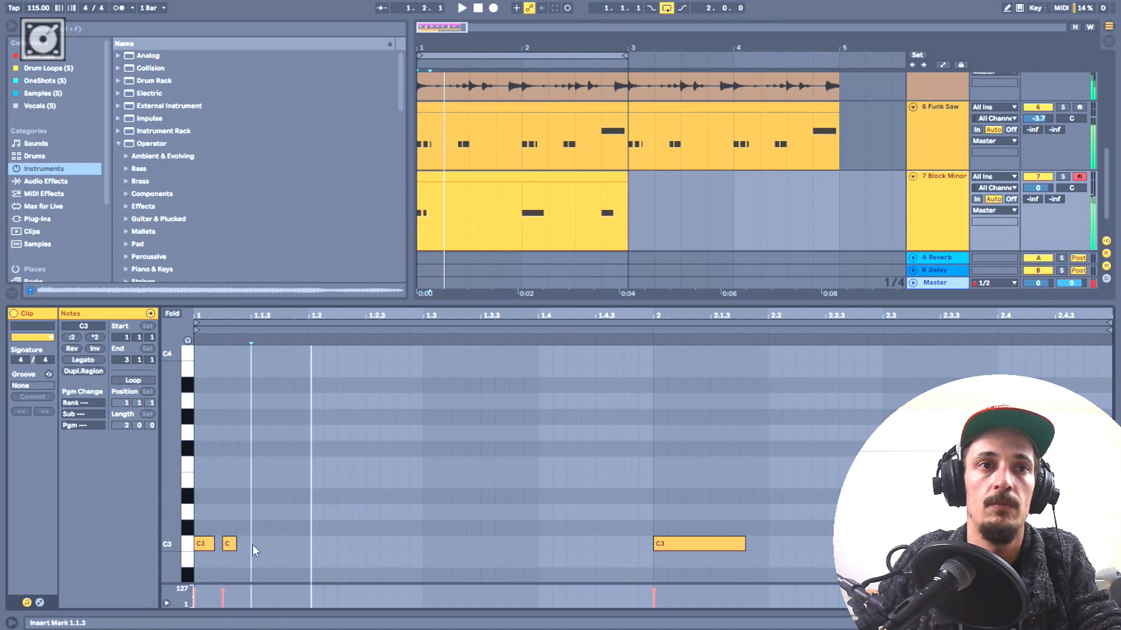
Add short C3 notes at 1.2.3 and 1.2.4, and replace bar 2's long first note with short C3 notes at 2.1.1 and 2.1.2.
double_click(371, 512)
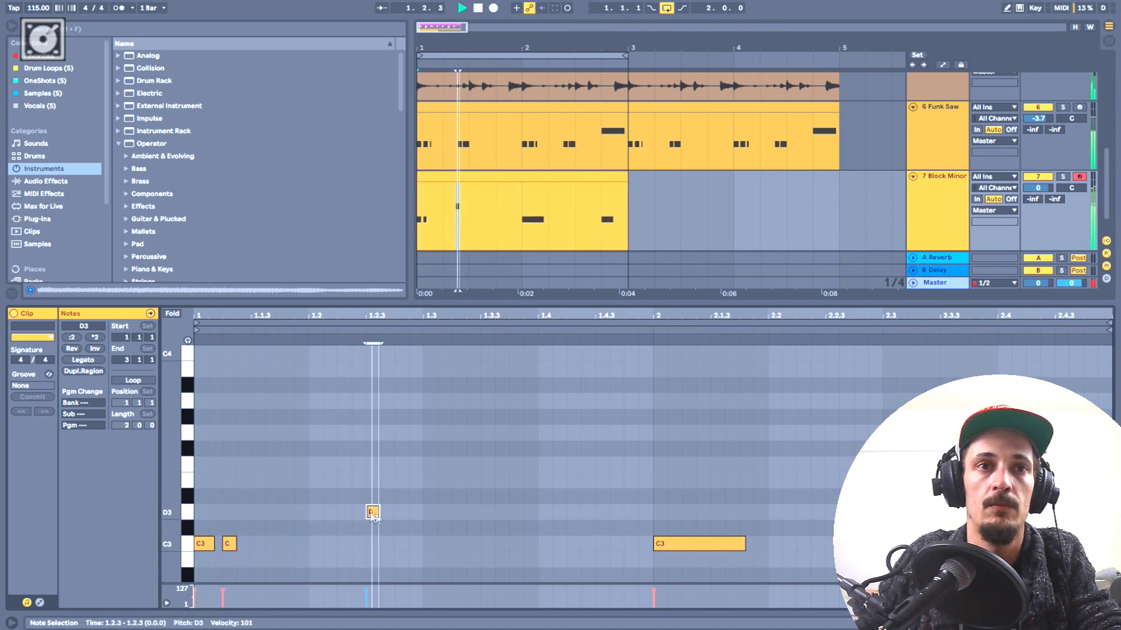
left_click_drag(374, 513, 383, 542)
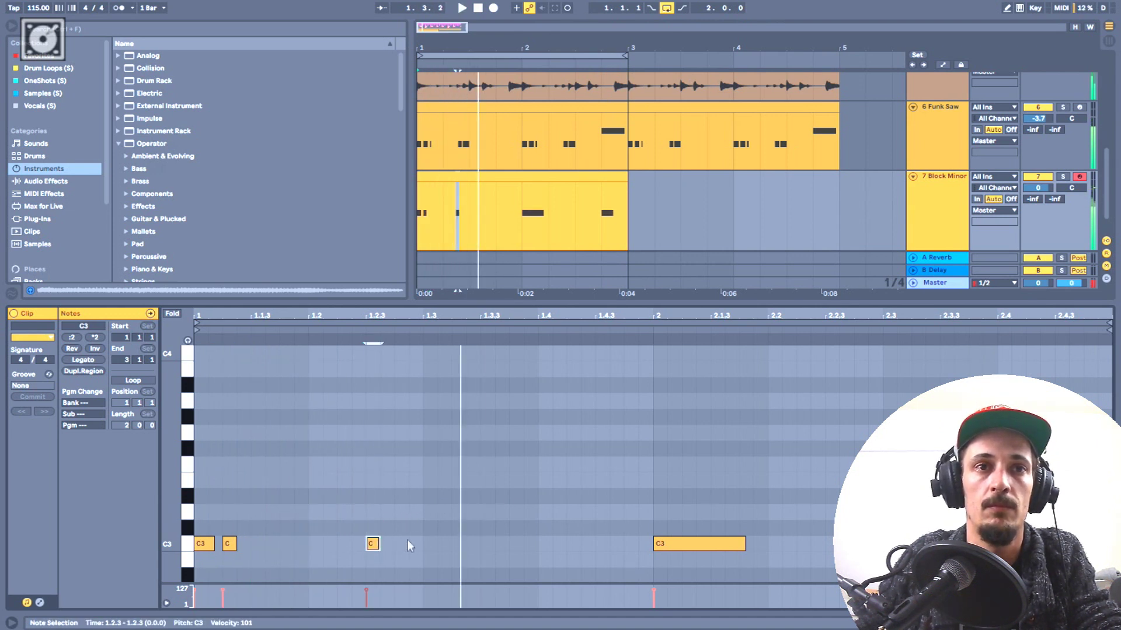
double_click(402, 544)
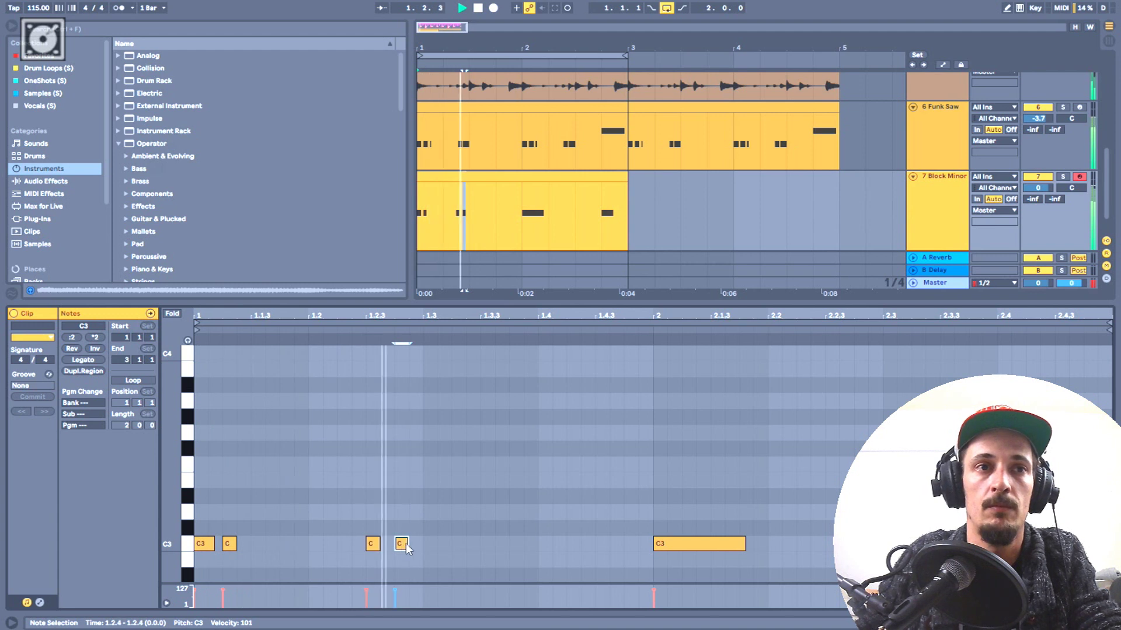
double_click(710, 543)
double_click(660, 544)
double_click(690, 543)
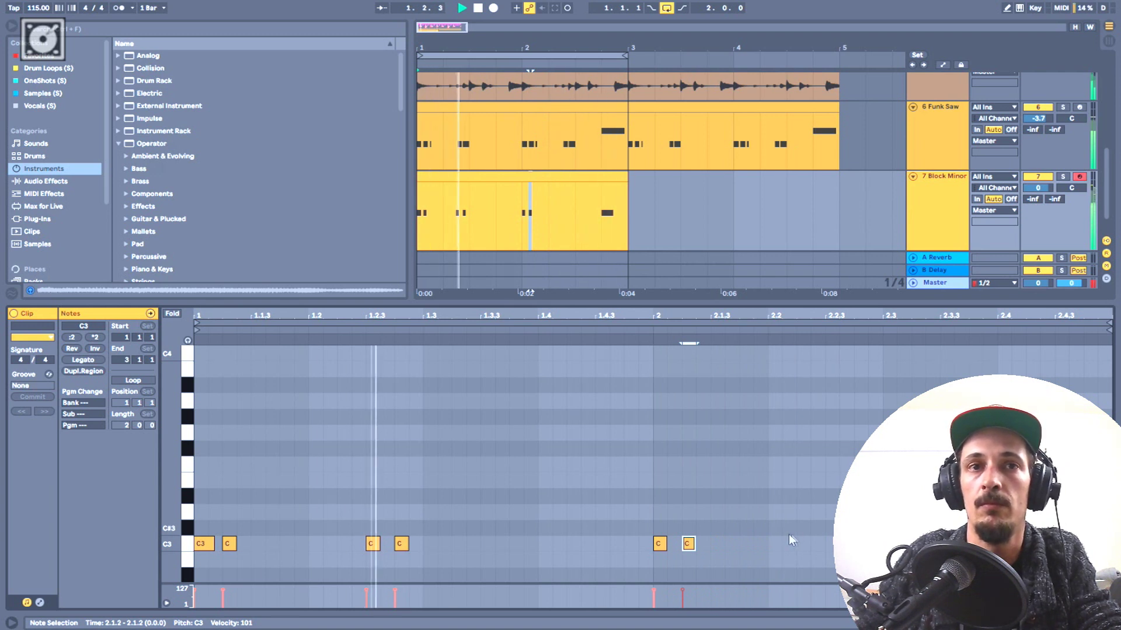
Add two short C3 notes at 2.2.3 and 2.2.4, nudging them into place.
left_click(856, 543)
double_click(840, 543)
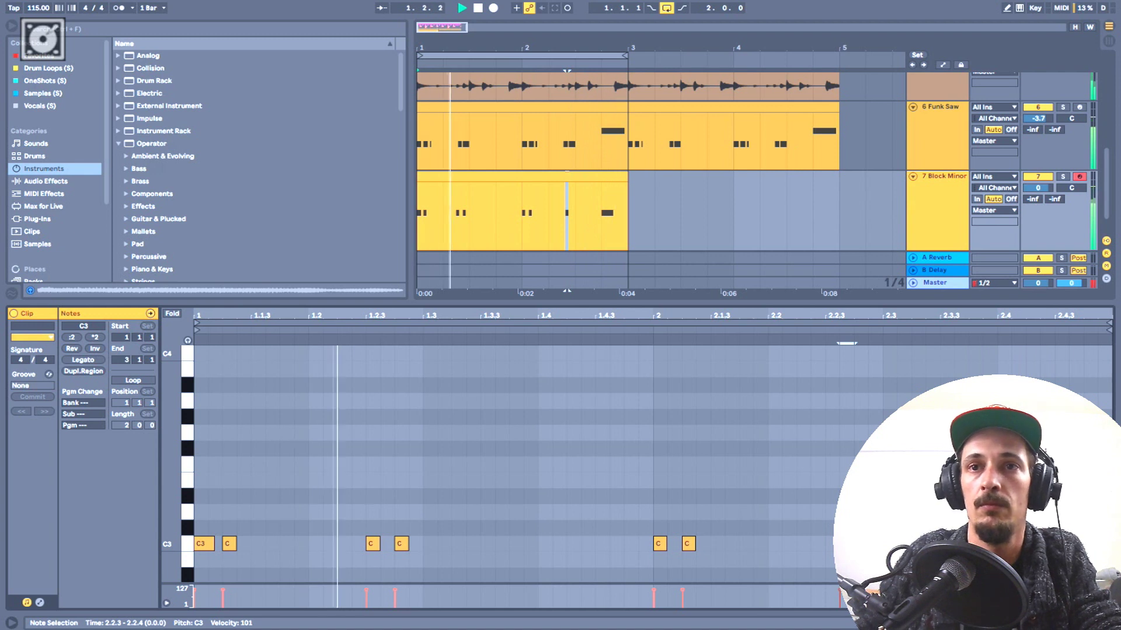
key("Left")
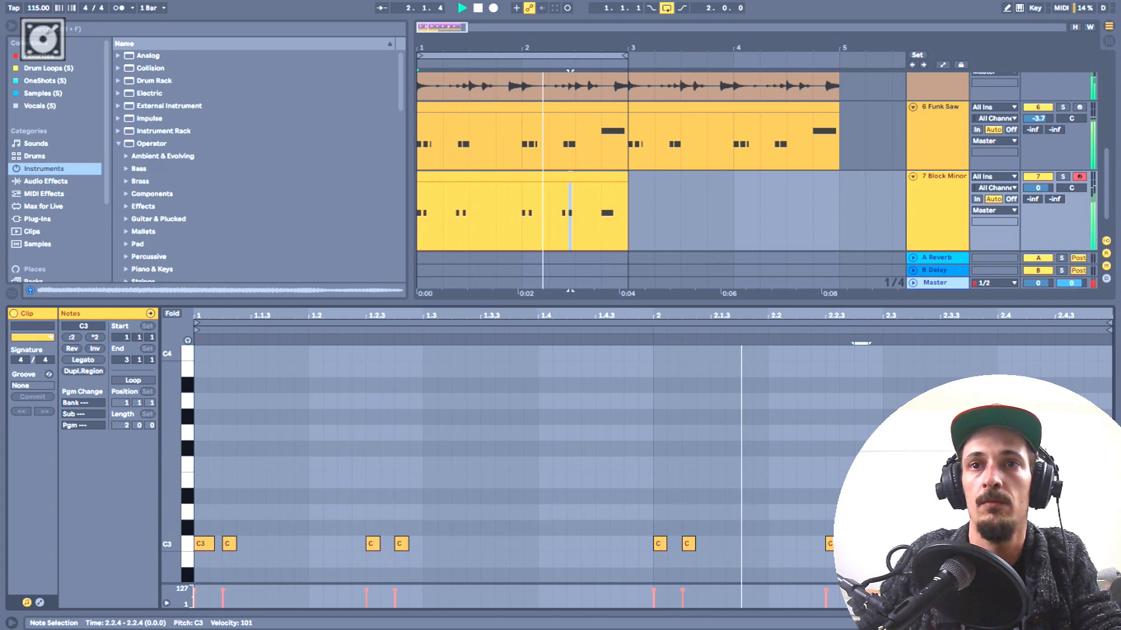
In the session mixer, set Block Minor's volume to -10.0 dB, deactivate it and the Remagic sample track, and stop playback.
left_click(854, 409)
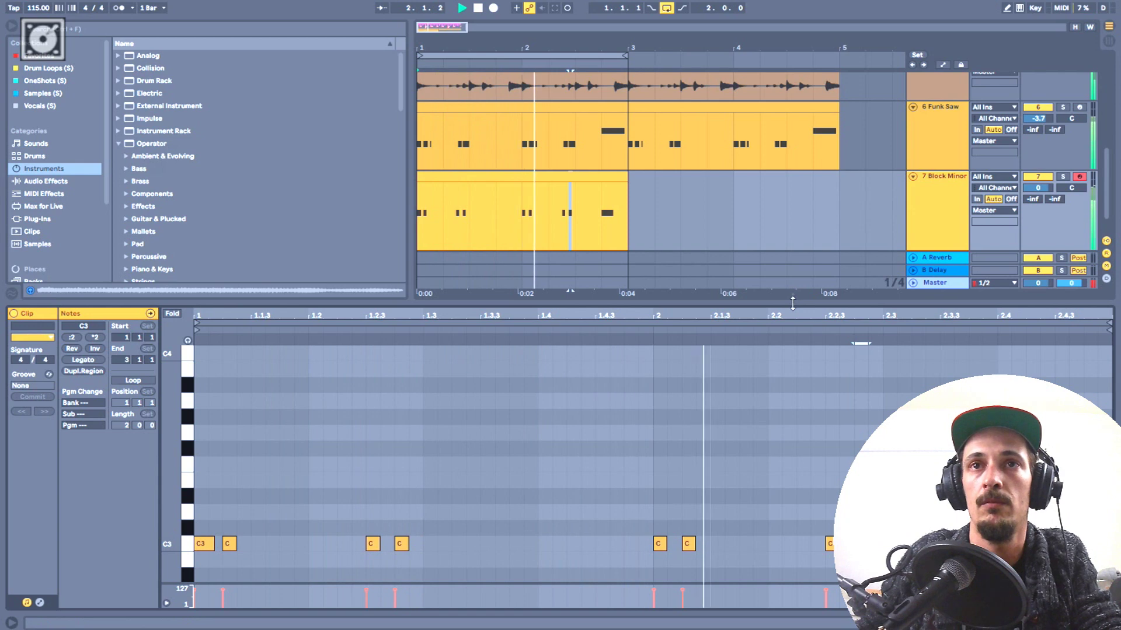
left_click_drag(792, 303, 793, 279)
key("Tab")
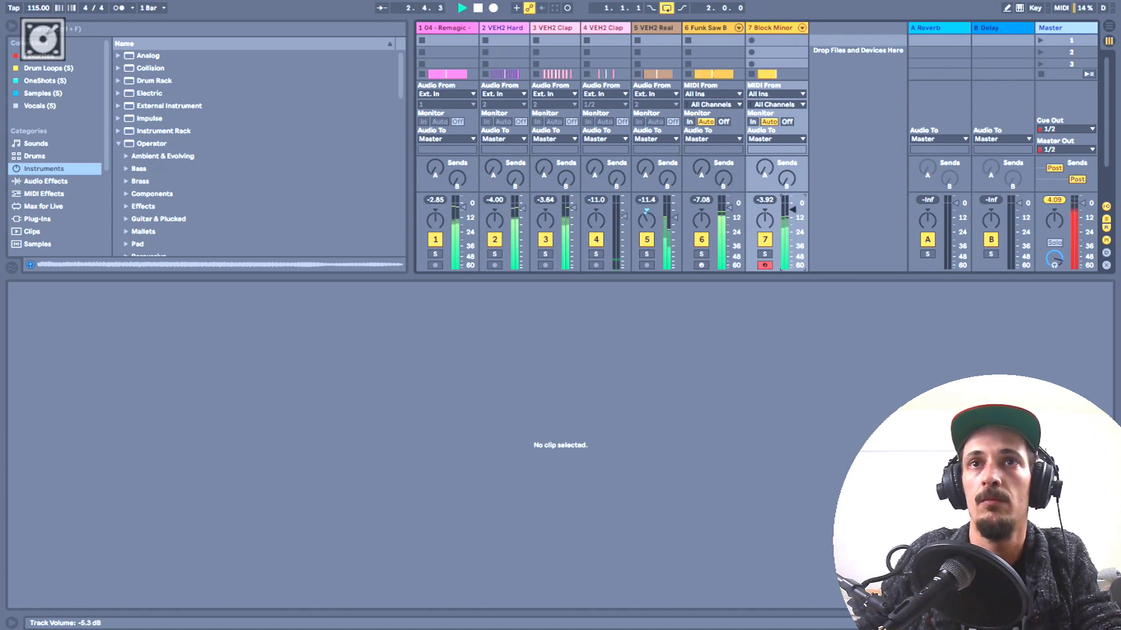
left_click(763, 241)
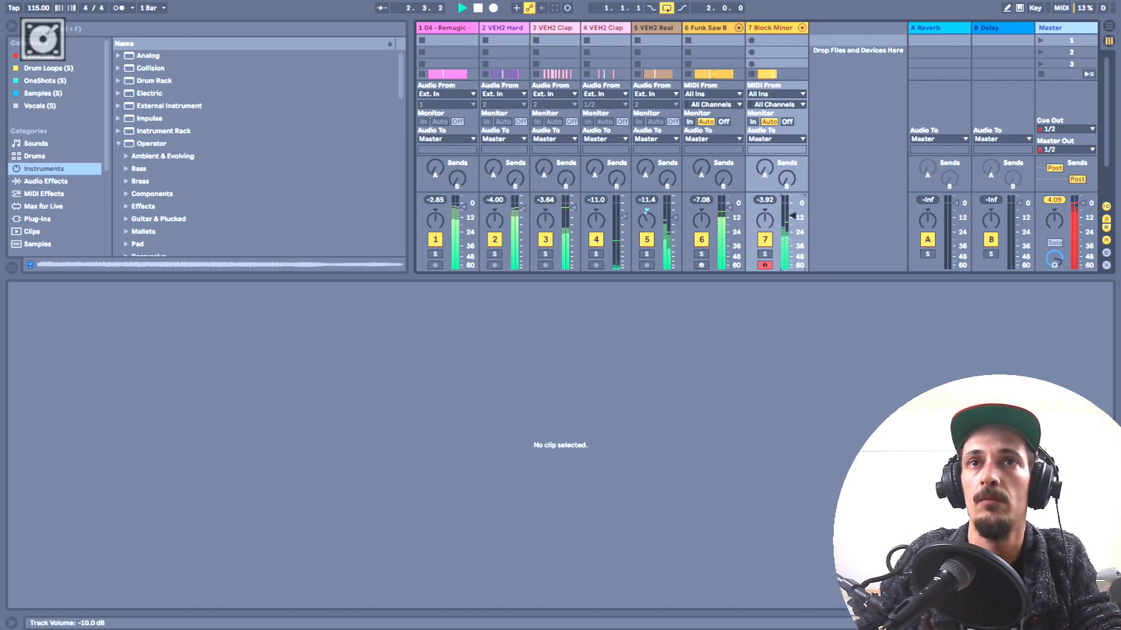
key("space")
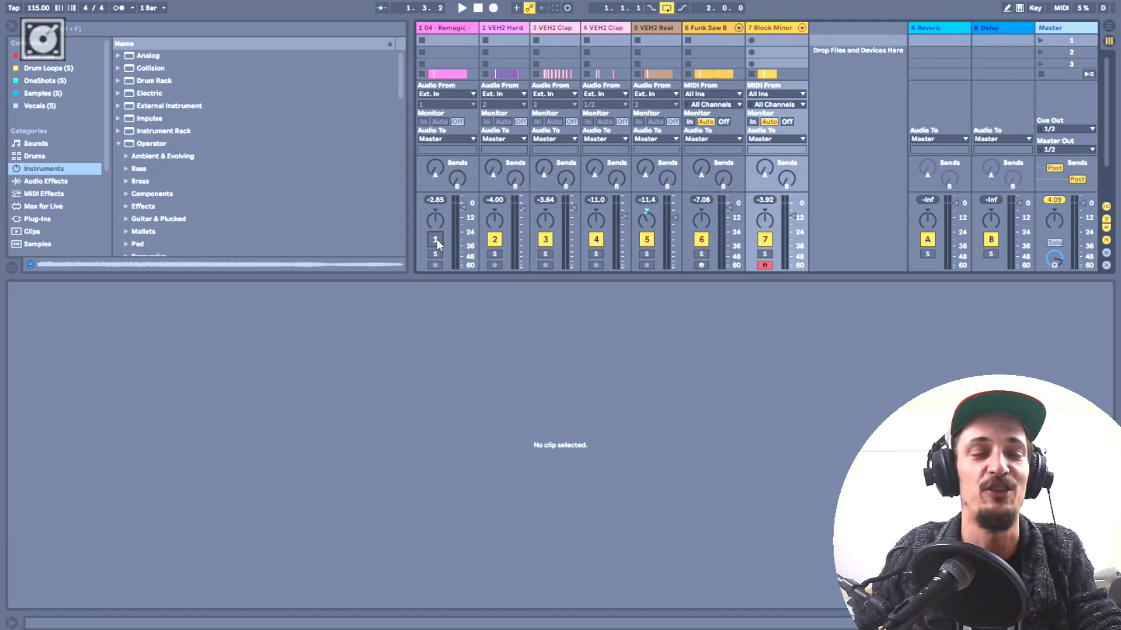
Return to the arrangement, listen to the loop with all tracks playing, and close the clip editor.
key("Tab")
key("space")
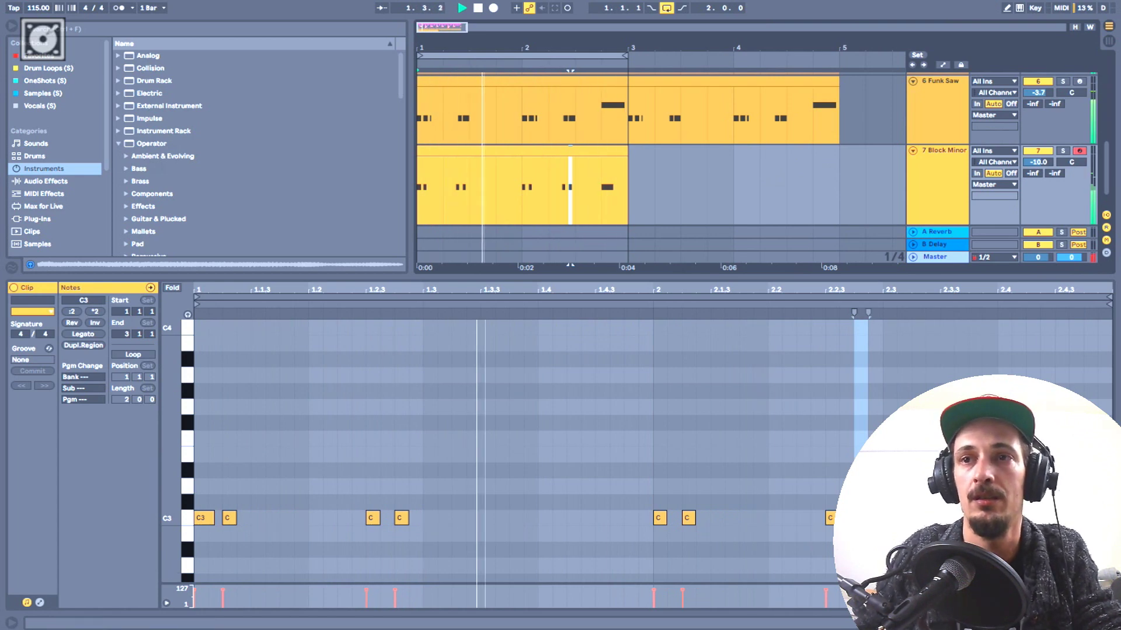
key("ctrl+alt+l")
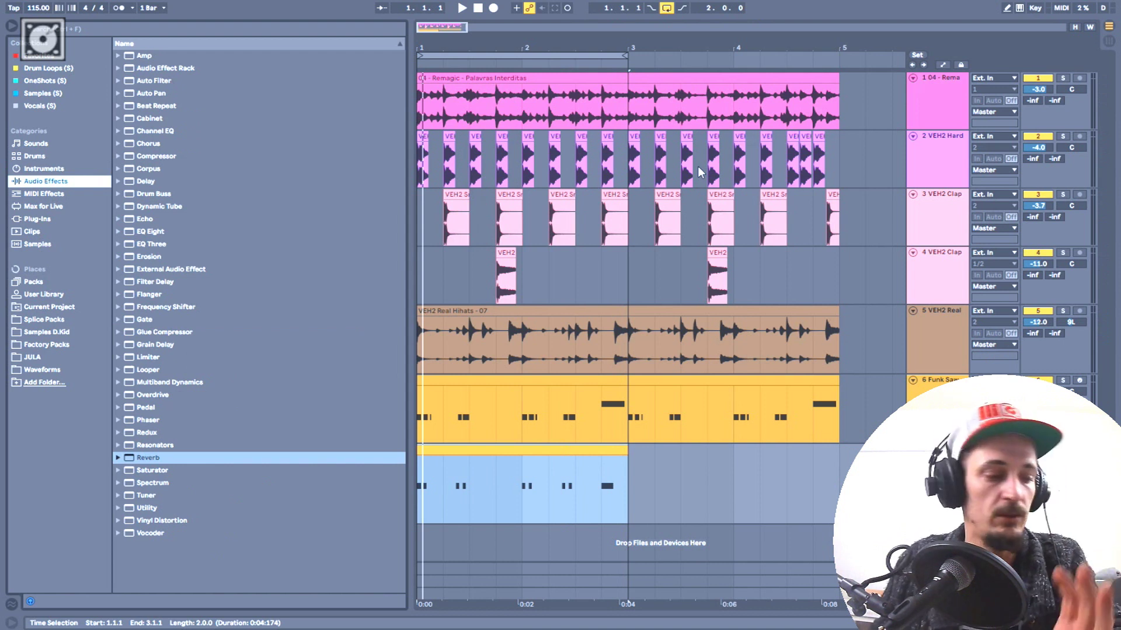
Duplicate the two-bar Block Minor clip into bars 3 and 4 and extend the loop to four bars.
left_click(590, 102)
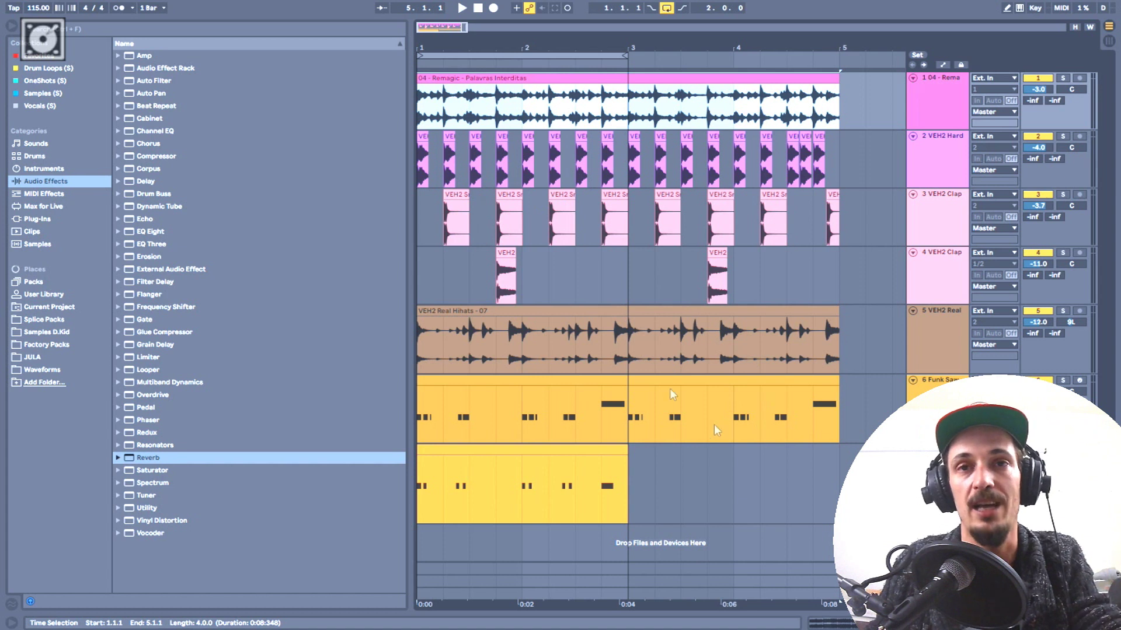
left_click(588, 449)
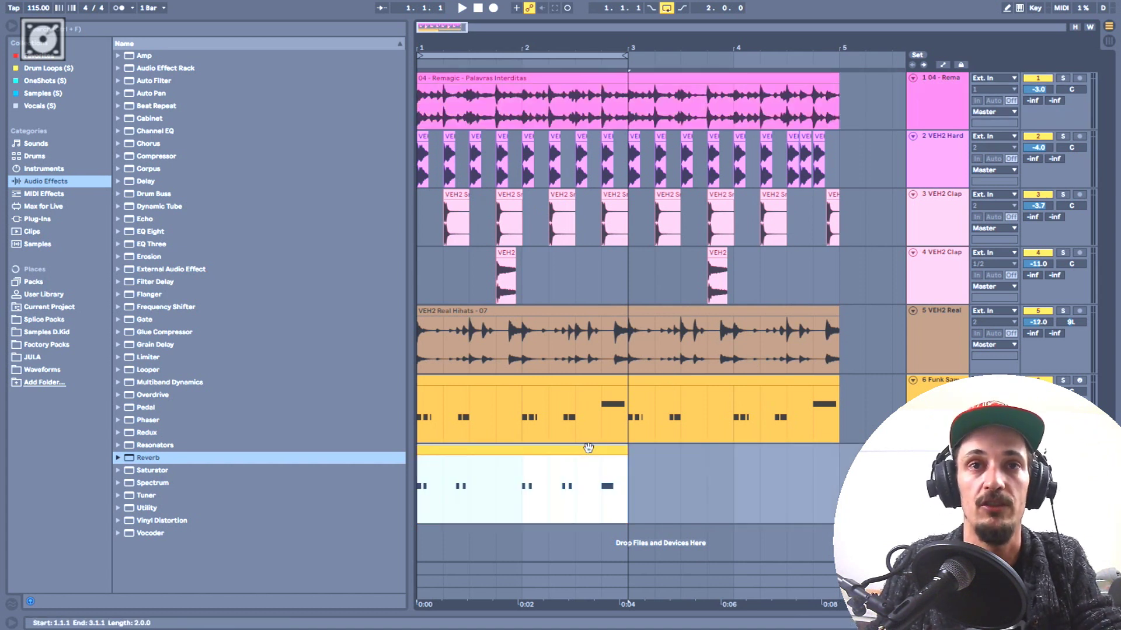
key("ctrl+d")
left_click_drag(625, 55, 828, 55)
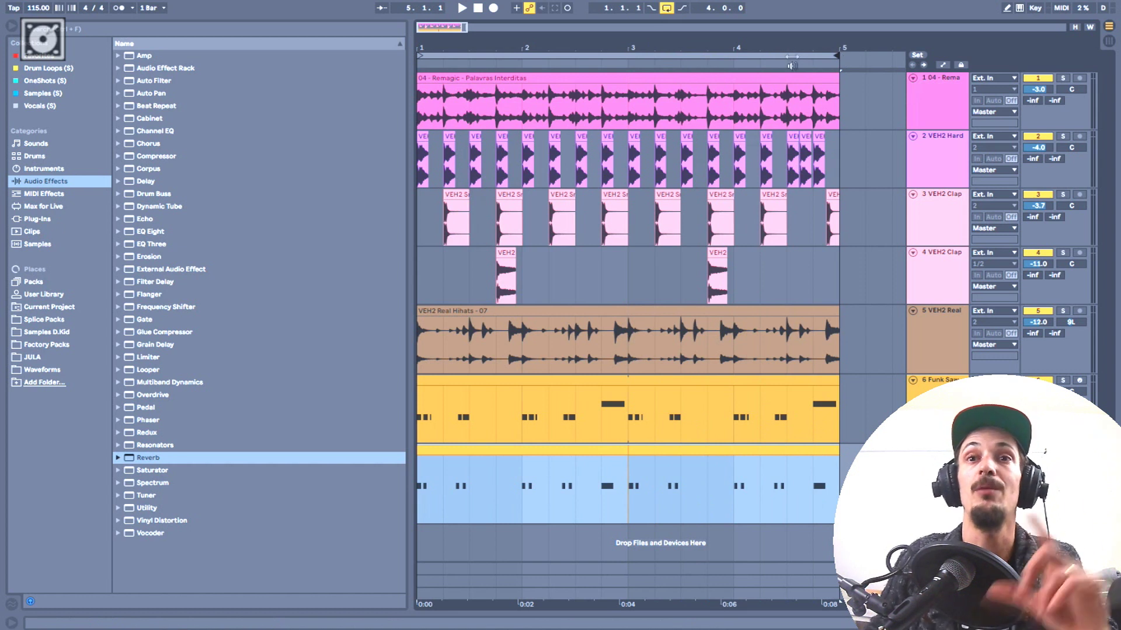
In the second Block Minor clip, add a D3 note at 2.4.2 above the closing C3 note.
left_click(807, 461)
left_click(658, 448)
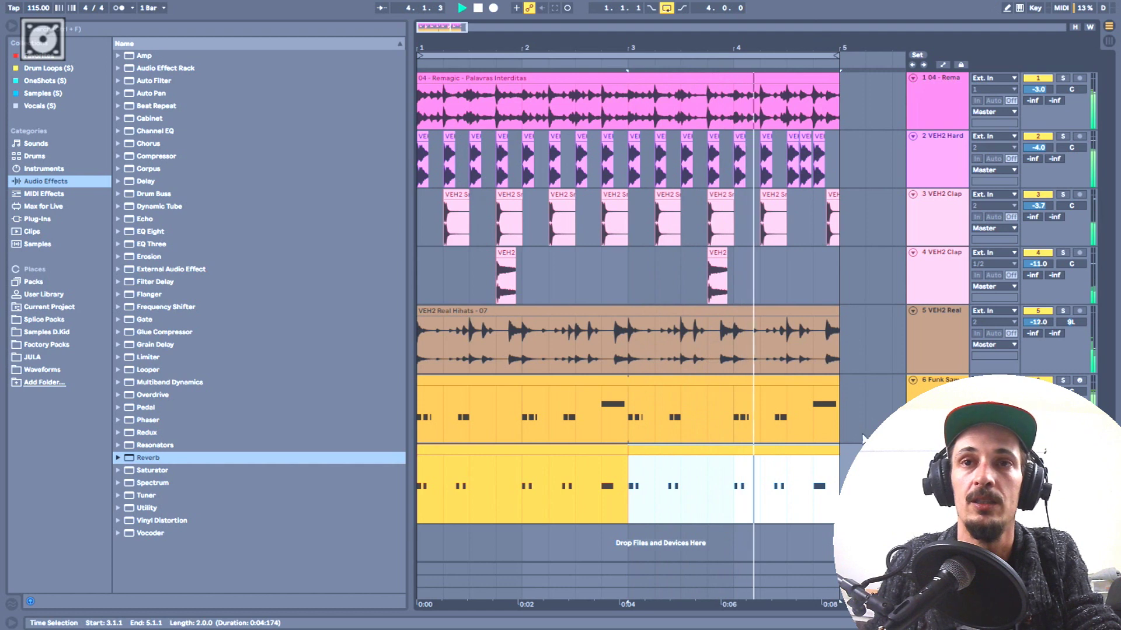
key("shift+Tab")
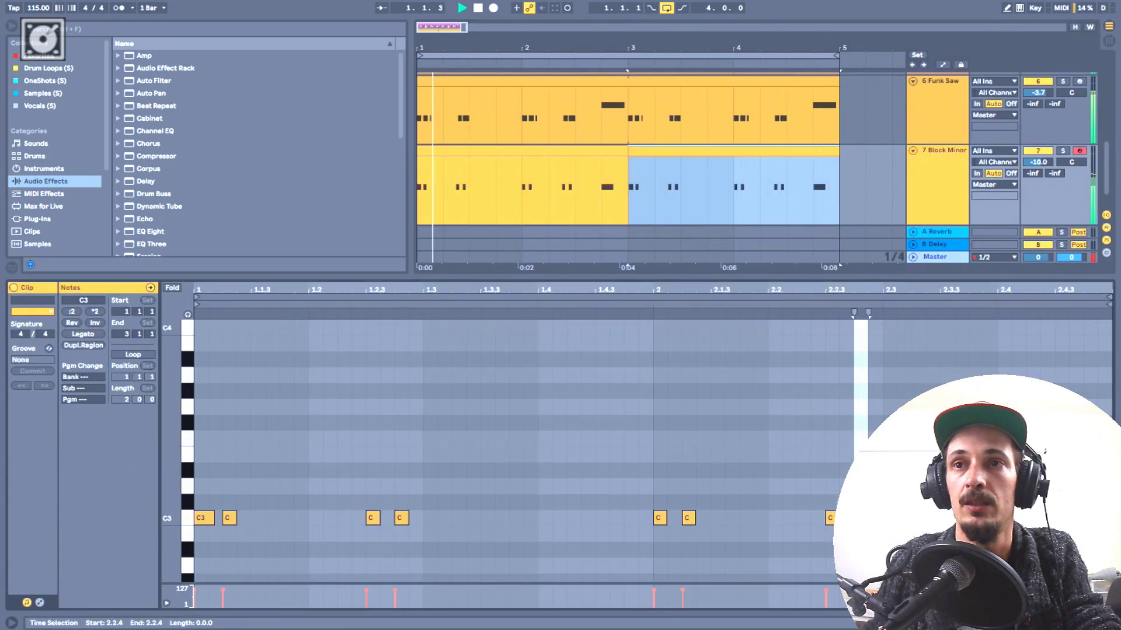
left_click(1015, 518)
key("Up")
key("Up")
key("Right")
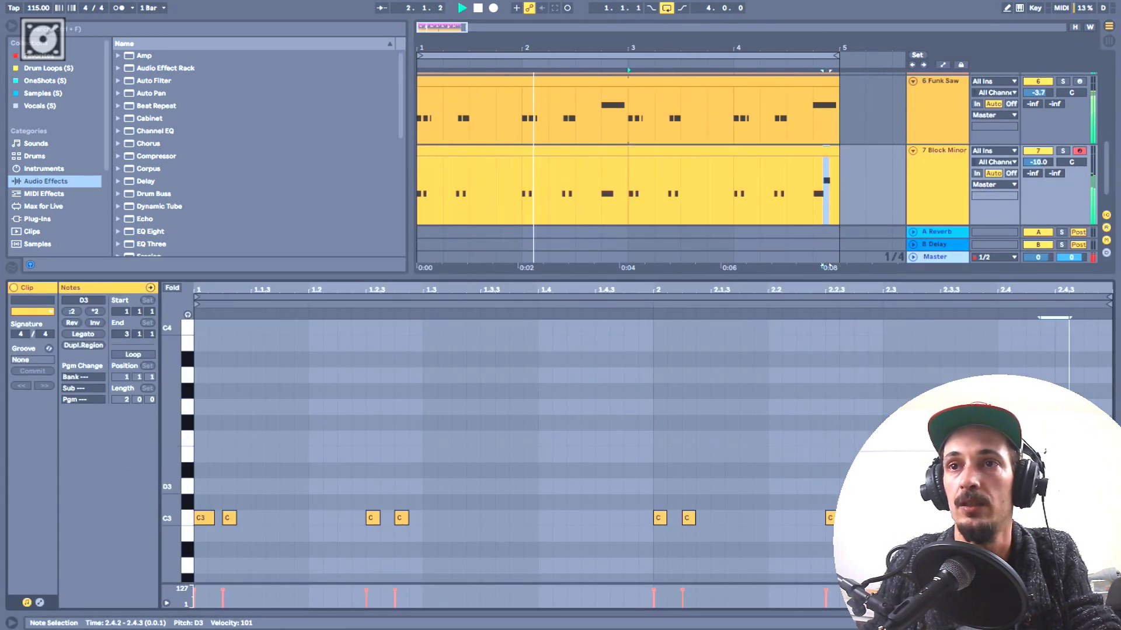
Shorten the closing C3 note at 2.4.1 and complete the rising run with an E3 note at 2.4.3.
key("shift+Left")
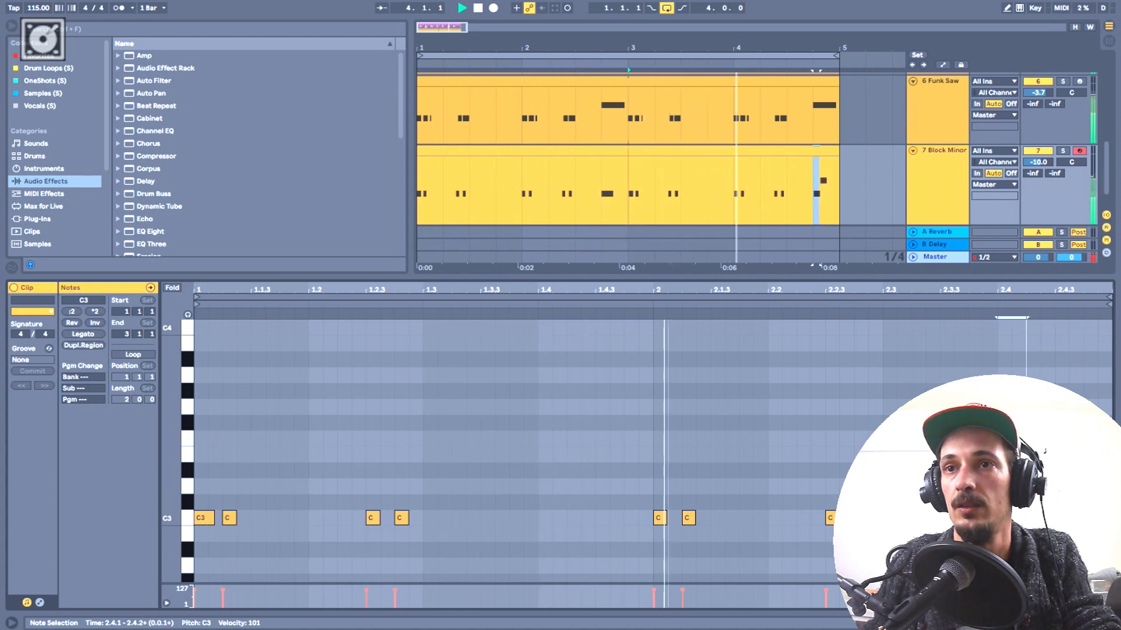
key("Up")
key("Up")
key("Right")
key("shift+Right")
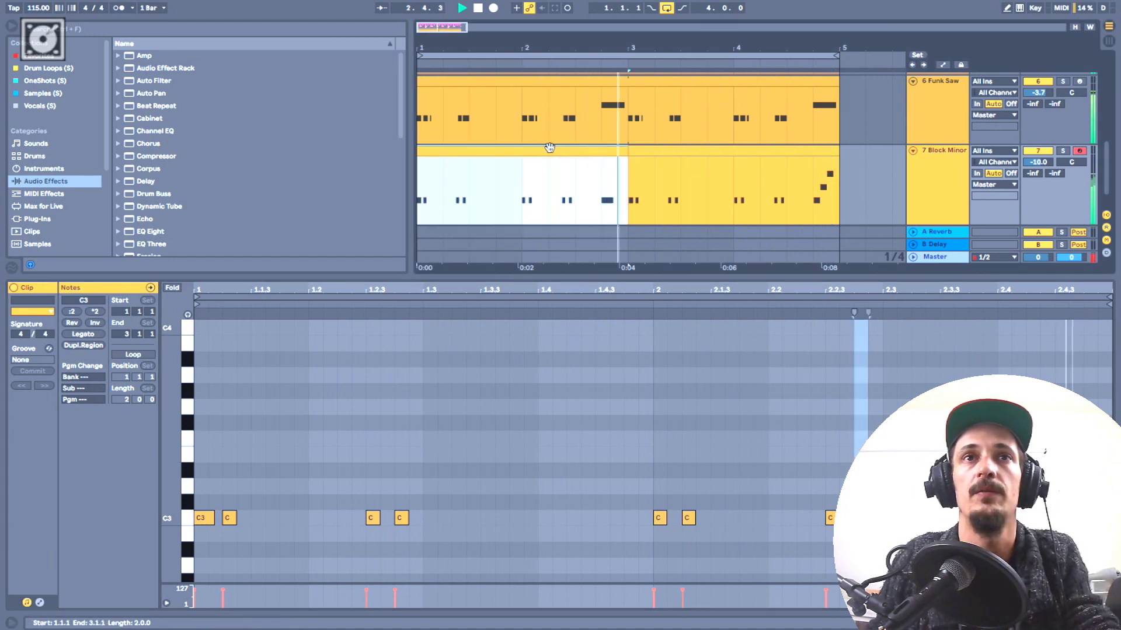
Delete the short C3 notes at 1.1.2 and 2.1.2 in the first Block Minor clip while the loop plays.
left_click(229, 518)
key("space")
key("space")
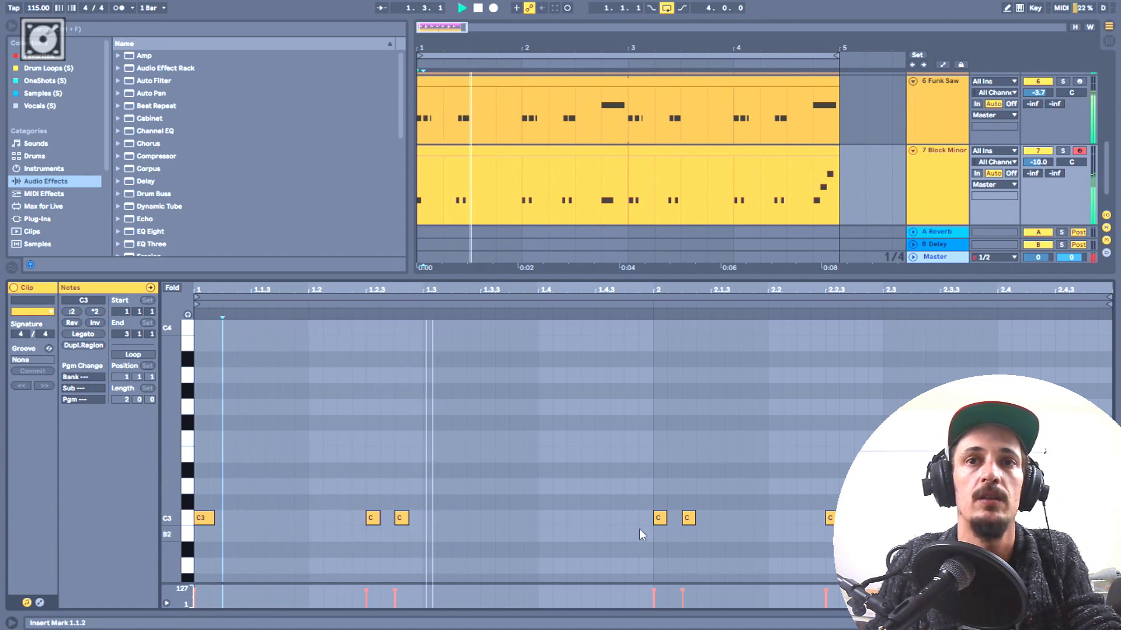
double_click(688, 518)
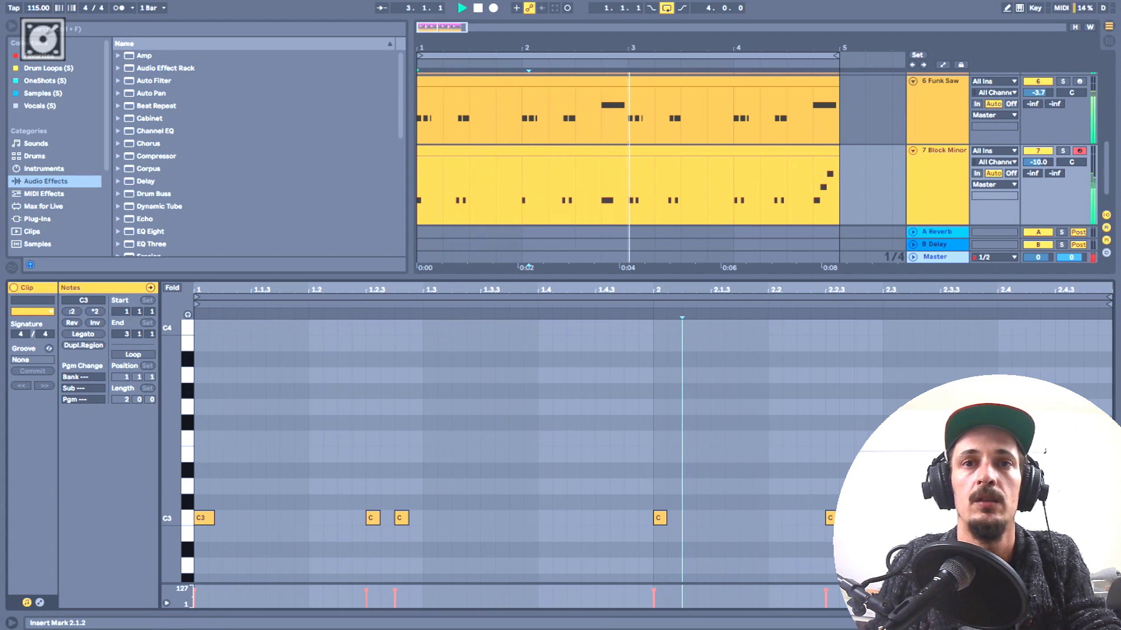
Extend the first Block Minor clip to 4.3.1, turn on its two-bar loop, and play the arrangement.
left_click(611, 148)
key("space")
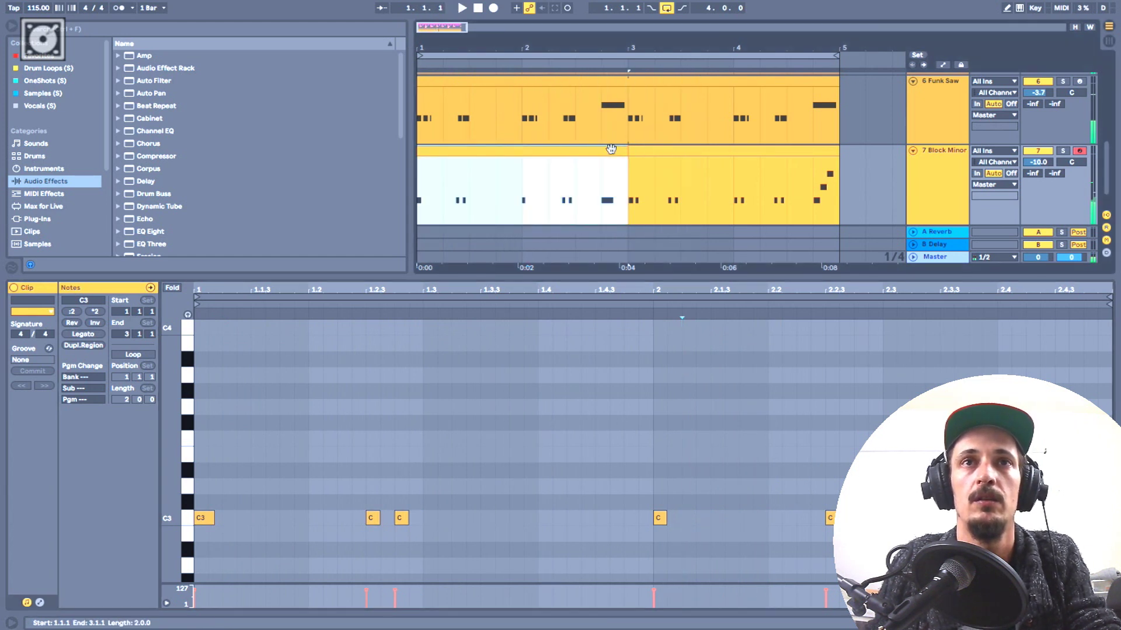
left_click_drag(621, 150, 782, 153)
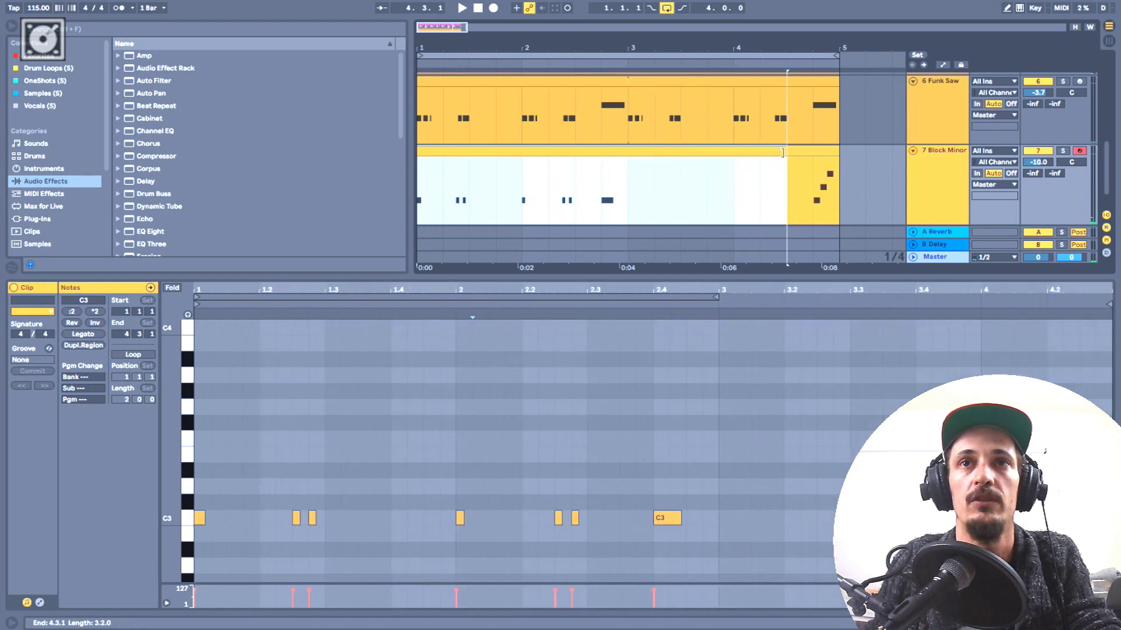
left_click(126, 355)
left_click(816, 147)
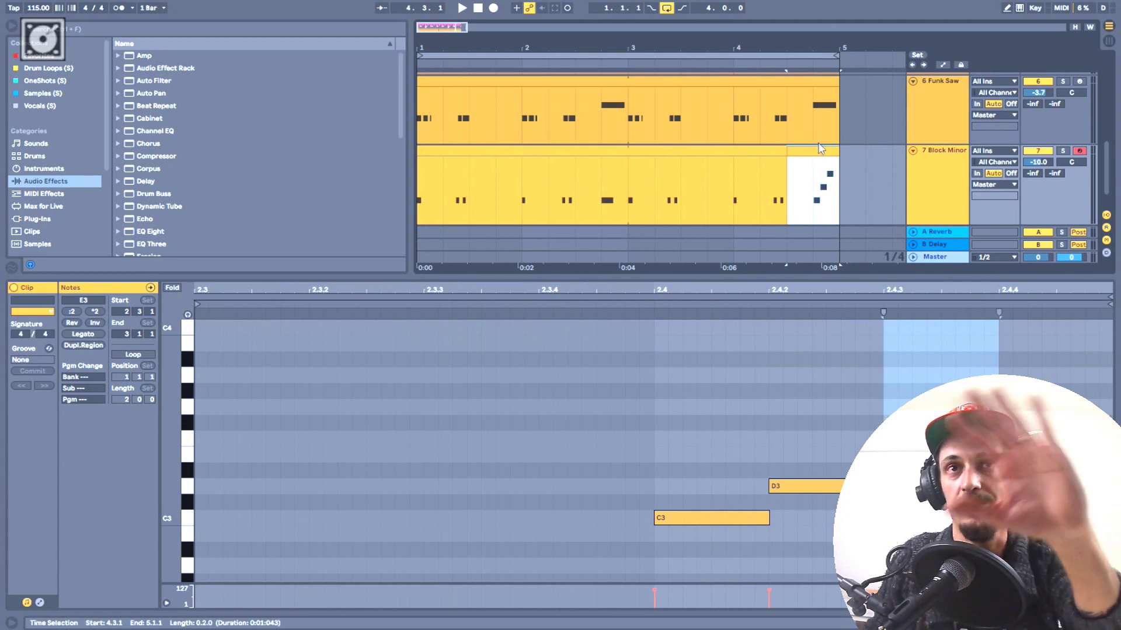
key("space")
left_click(889, 402)
left_click_drag(835, 437, 801, 490)
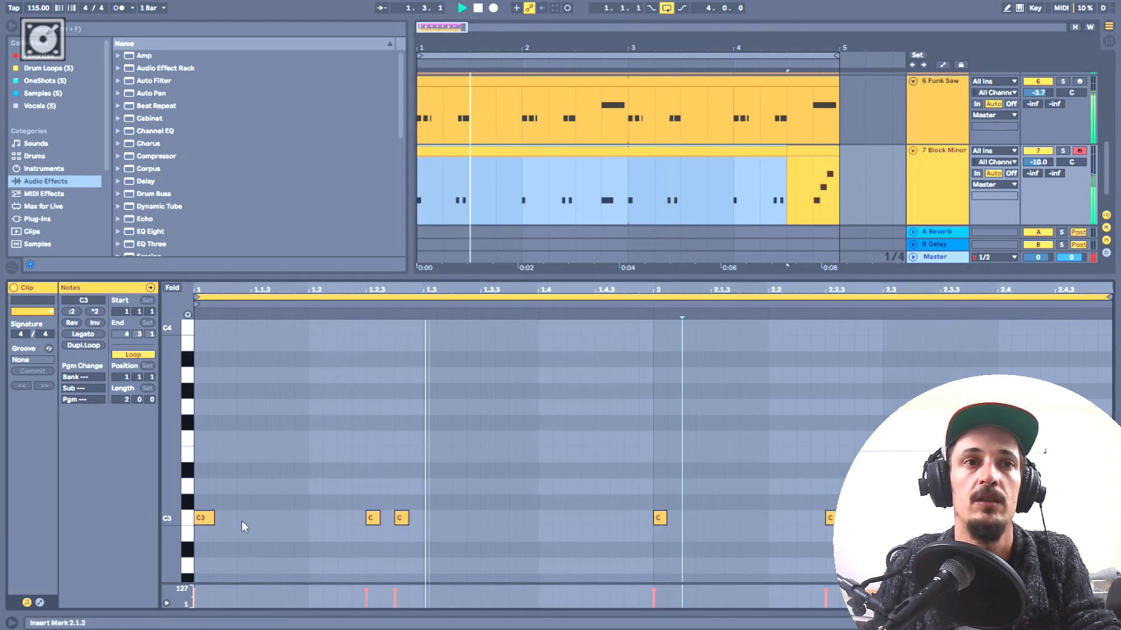
Re-add the short C3 note at 1.1.2 and replace the pair at 1.2.3 and 1.2.4 with one longer C3 note.
double_click(229, 518)
key("space")
key("space")
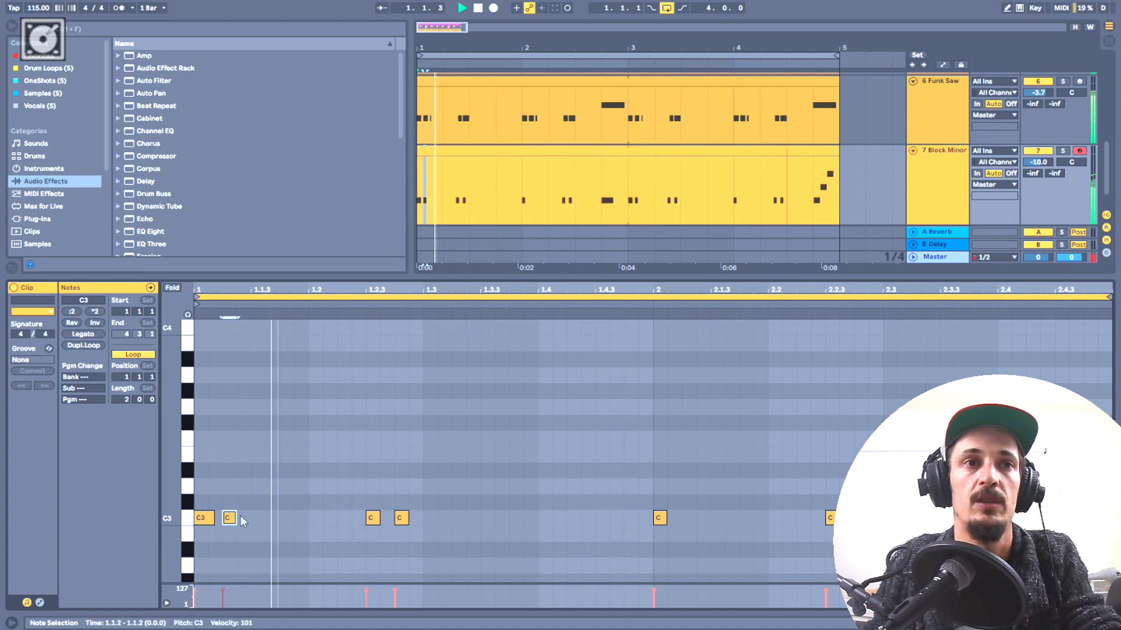
double_click(401, 518)
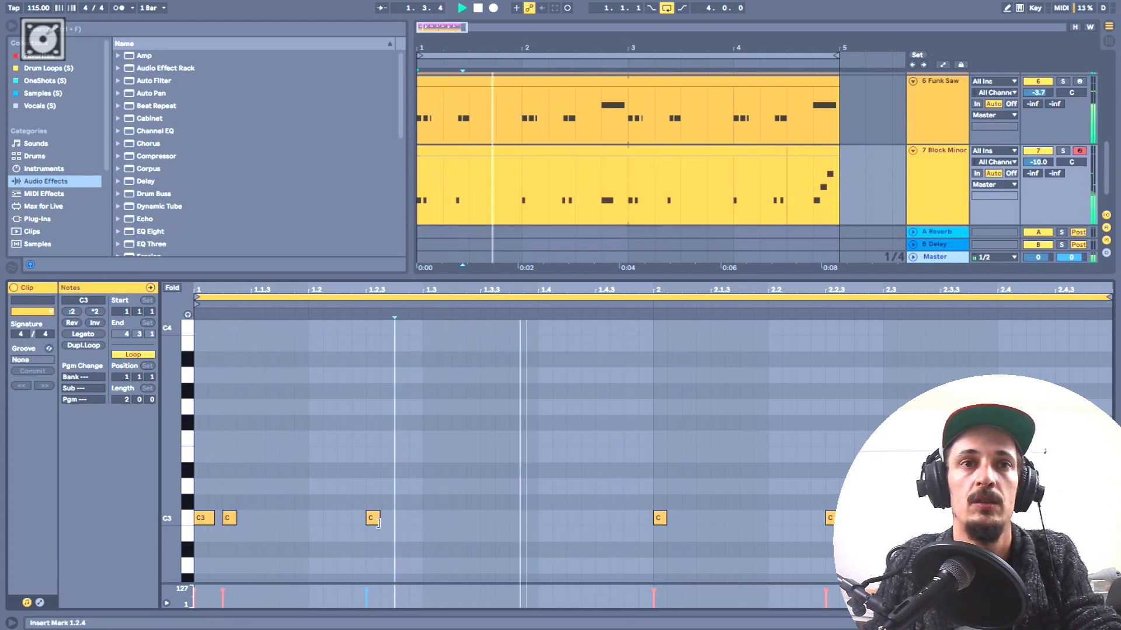
left_click_drag(379, 518, 405, 525)
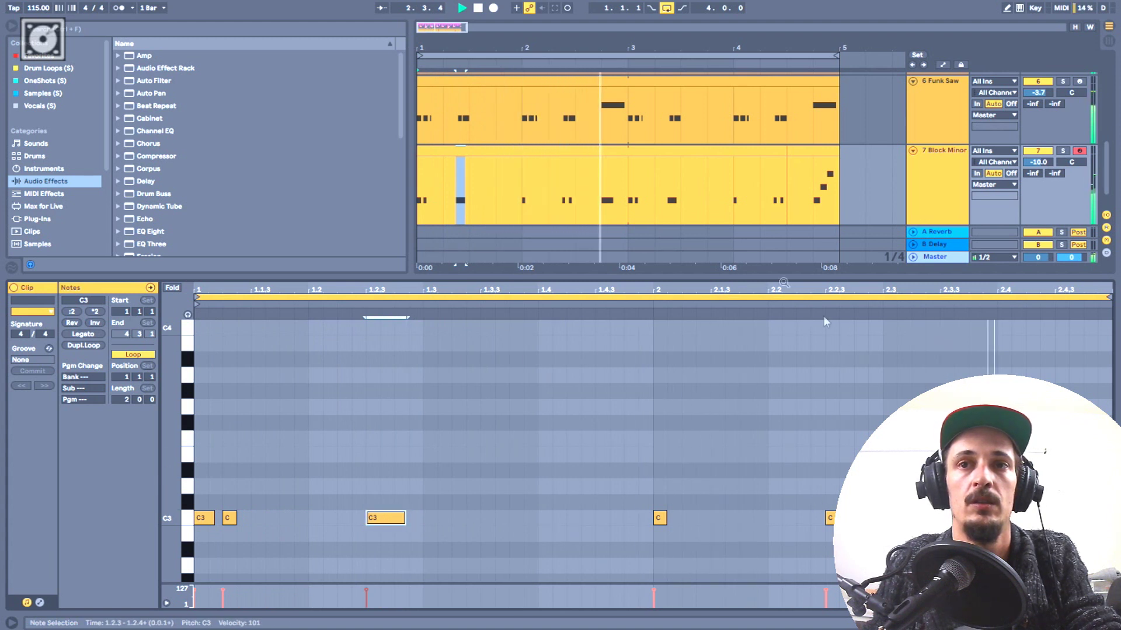
Set the velocity of the short C3 note at 2.1.1 to 86.
left_click(611, 354)
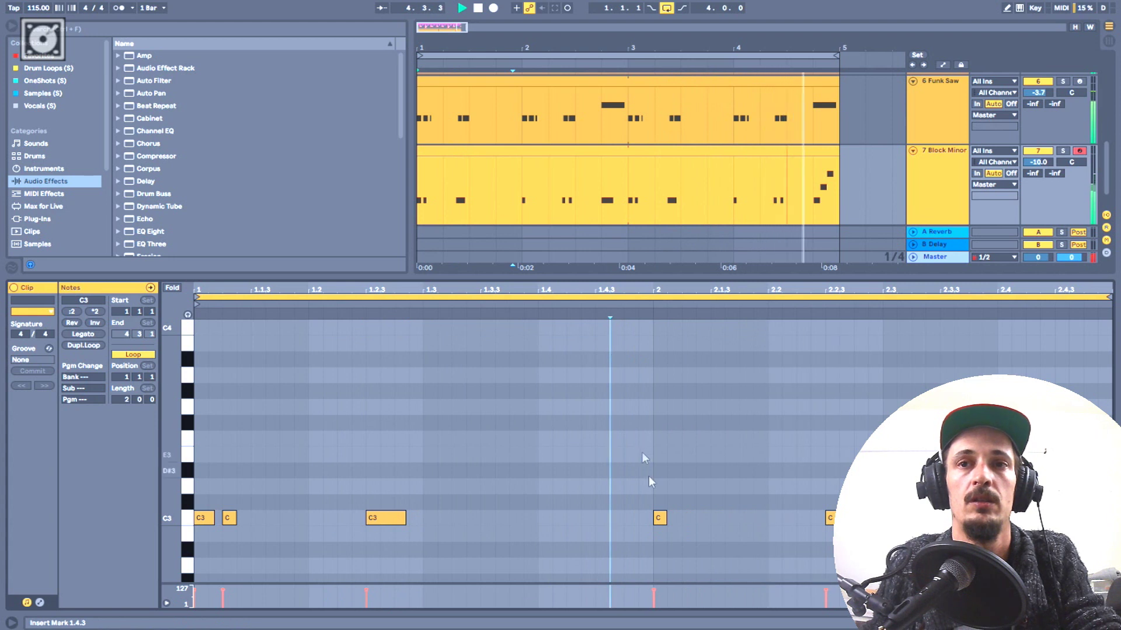
left_click(660, 518)
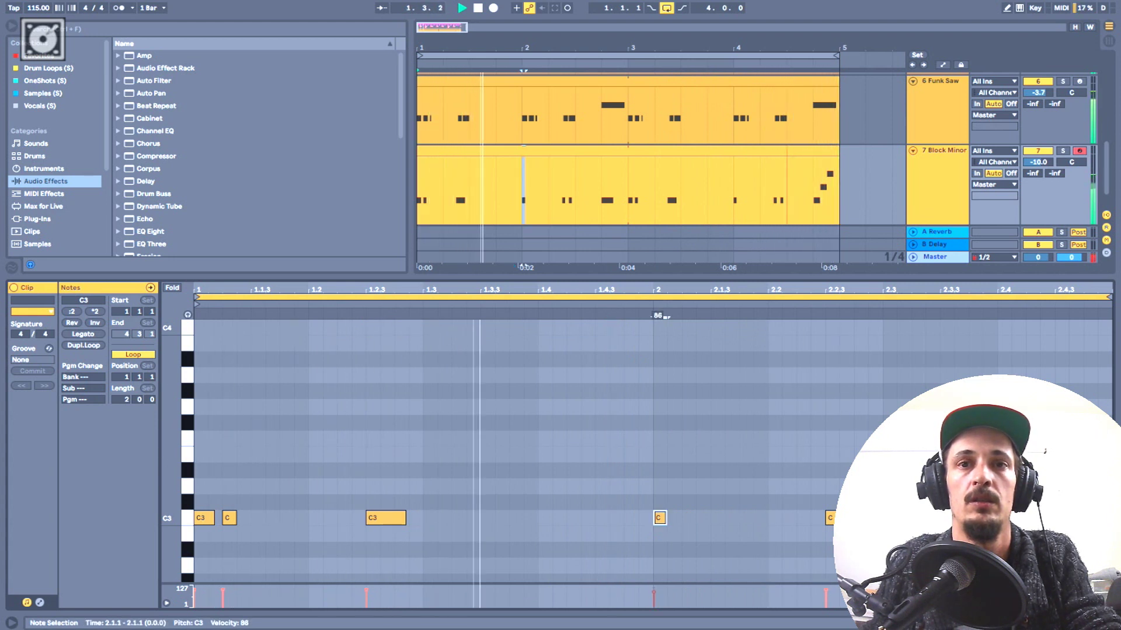
left_click_drag(660, 518, 659, 529)
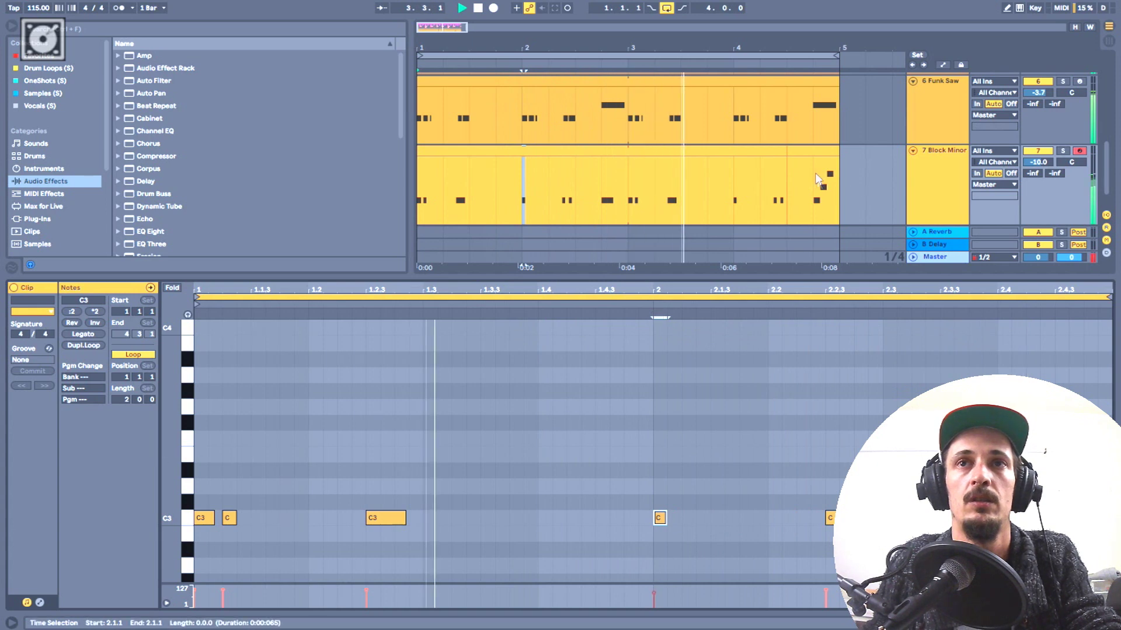
In the closing Block Minor clip, make the run two slightly shortened C3 notes at 2.4.1 and 2.4.2, followed by D3 at 2.4.3.
left_click(810, 154)
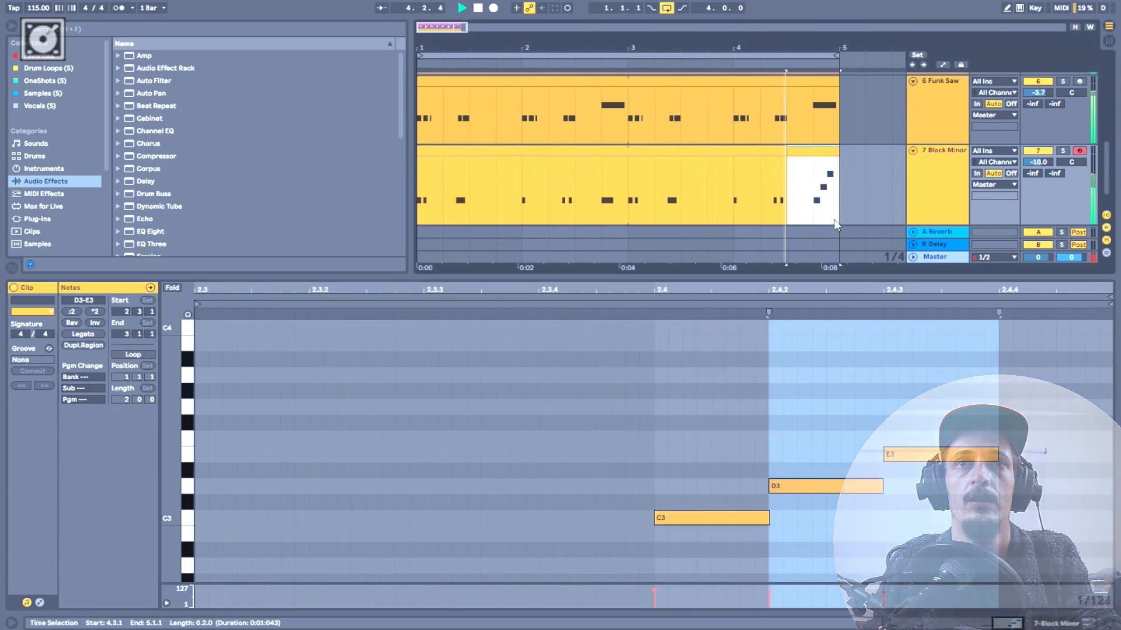
left_click(833, 488)
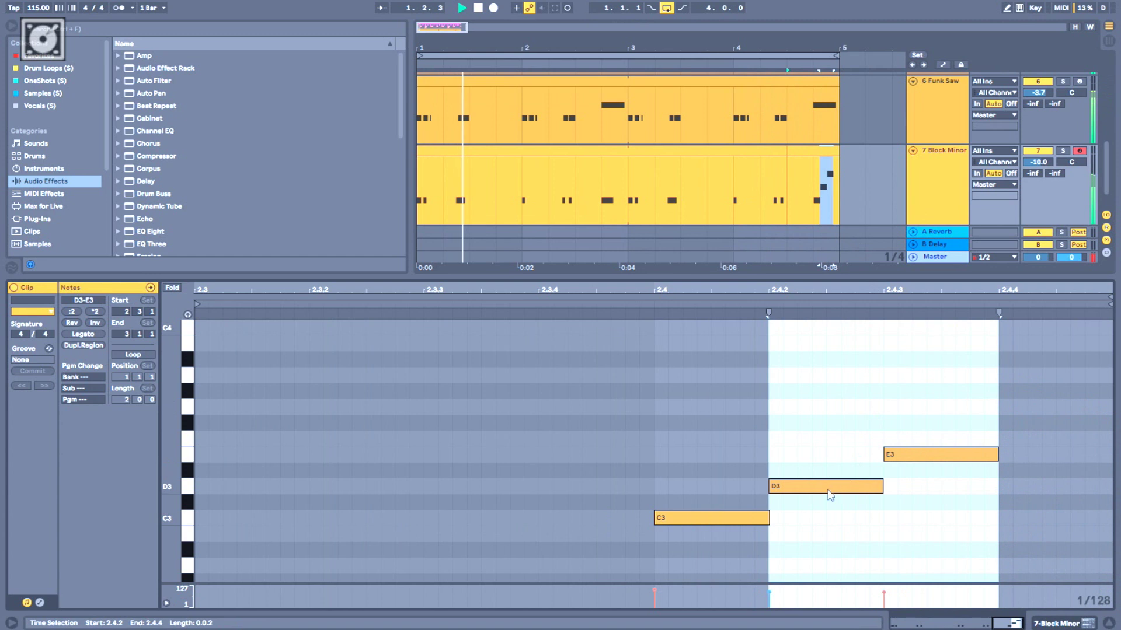
mouse_move(769, 525)
left_mouse_down()
mouse_move(743, 526)
mouse_move(753, 525)
left_mouse_up()
left_click_drag(798, 492, 802, 519)
left_click_drag(881, 518, 869, 518)
left_click_drag(922, 454, 921, 489)
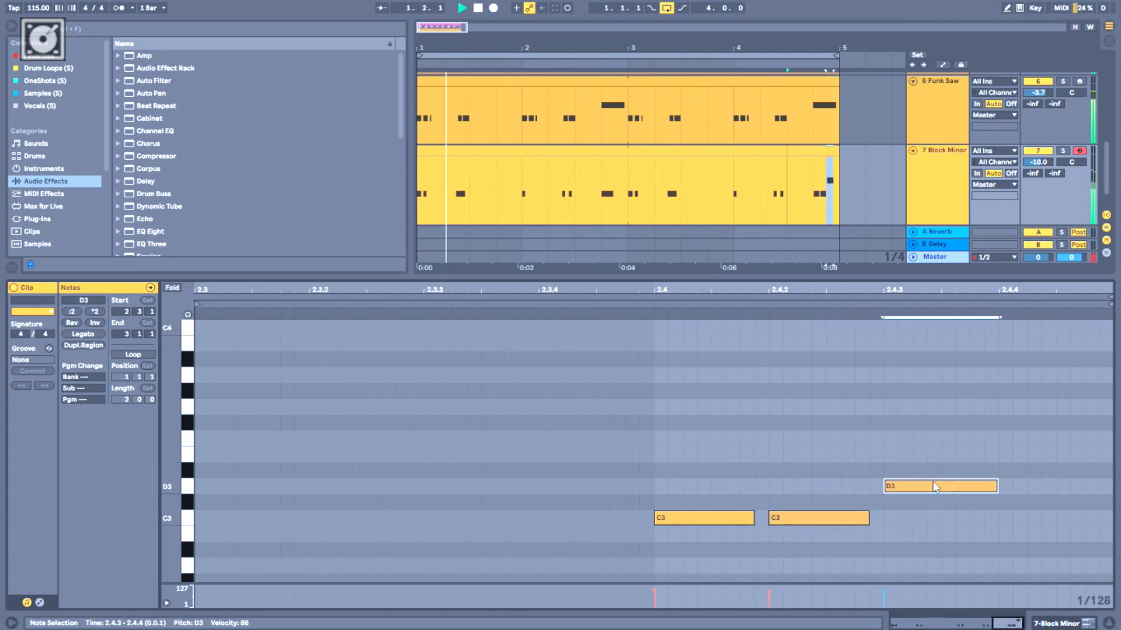
Try to turn the D3 note at 2.4.3 into four short, separated D3 notes.
mouse_move(997, 486)
left_mouse_down()
mouse_move(903, 486)
mouse_move(991, 485)
mouse_move(883, 501)
left_mouse_up()
double_click(919, 487)
double_click(947, 486)
double_click(975, 486)
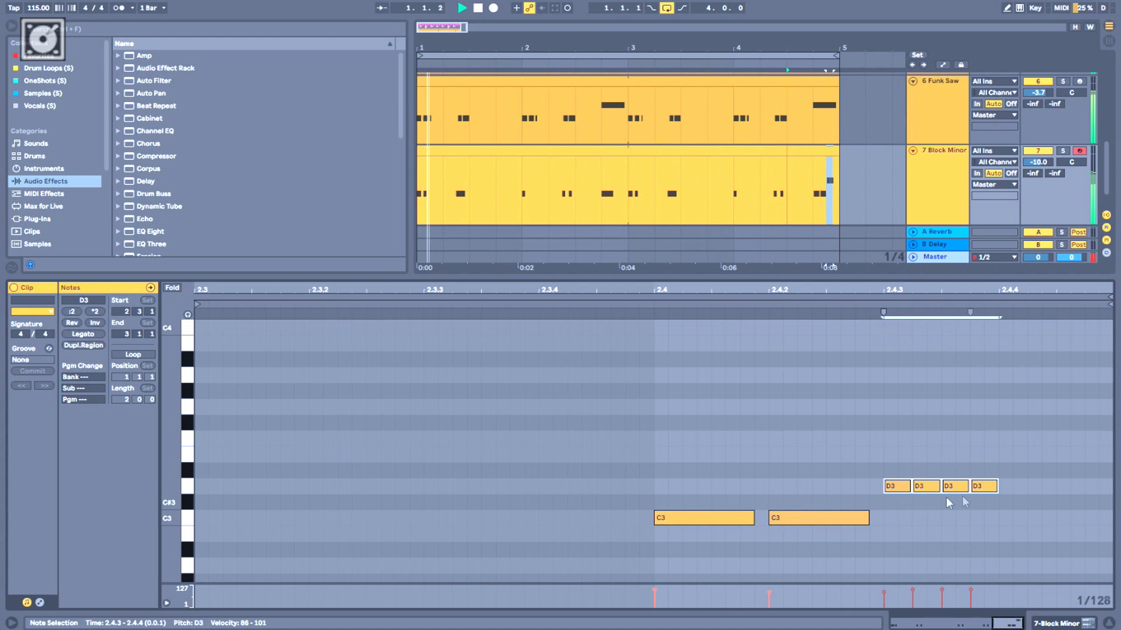
left_click_drag(997, 486, 991, 486)
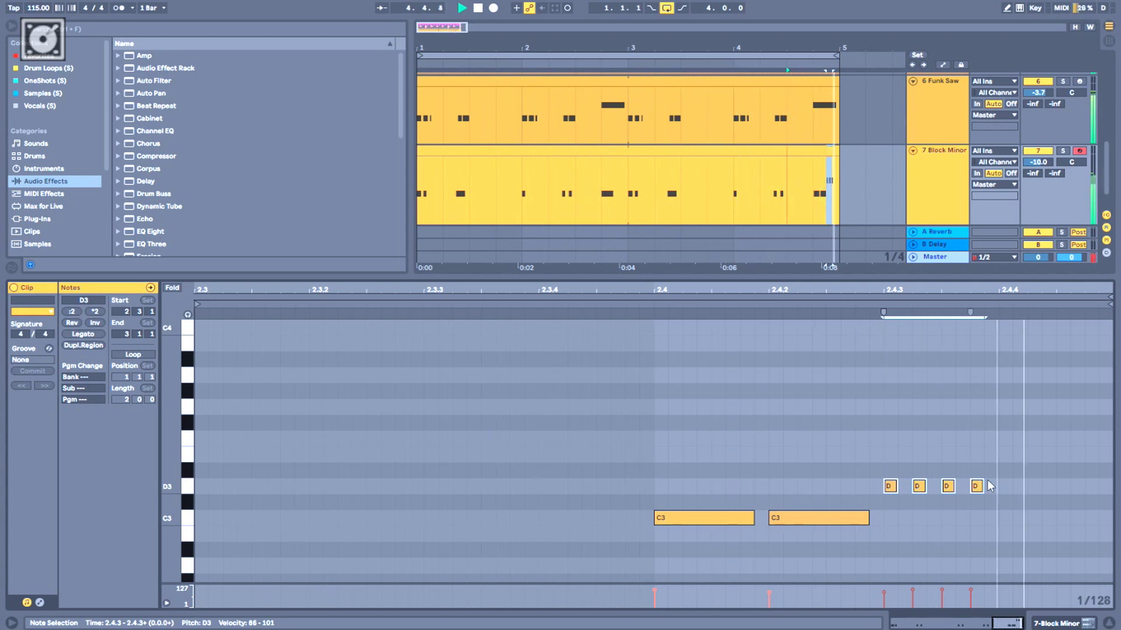
left_click(979, 474)
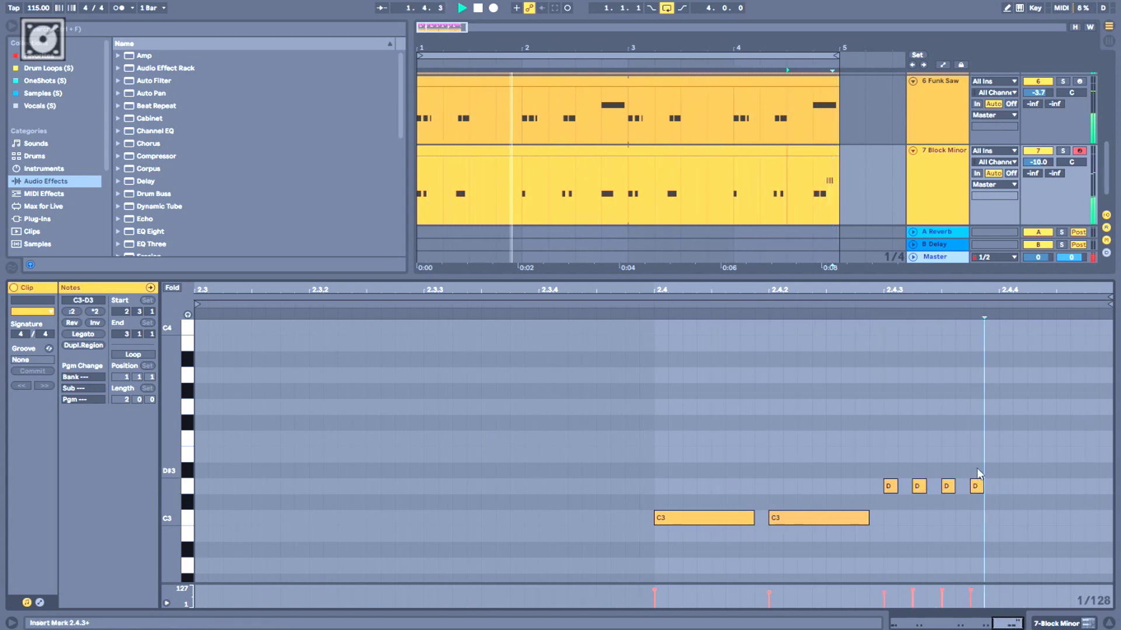
Replace the four short D3 notes with a single long D3 note at 2.4.3, and close the clip editor.
left_click_drag(895, 486, 984, 486)
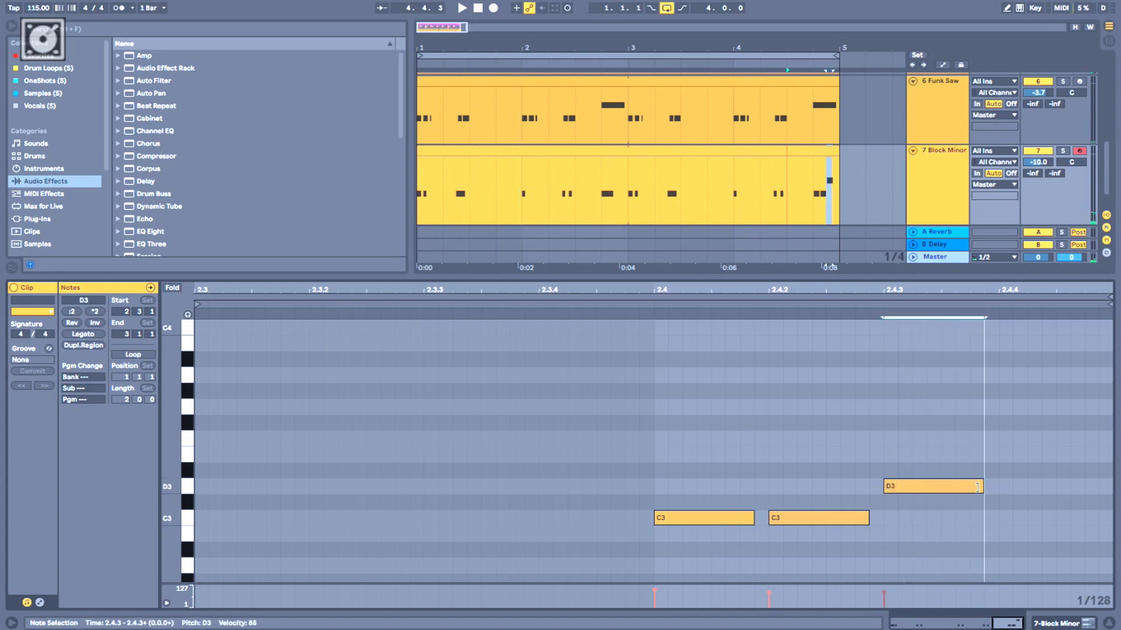
left_click(1106, 623)
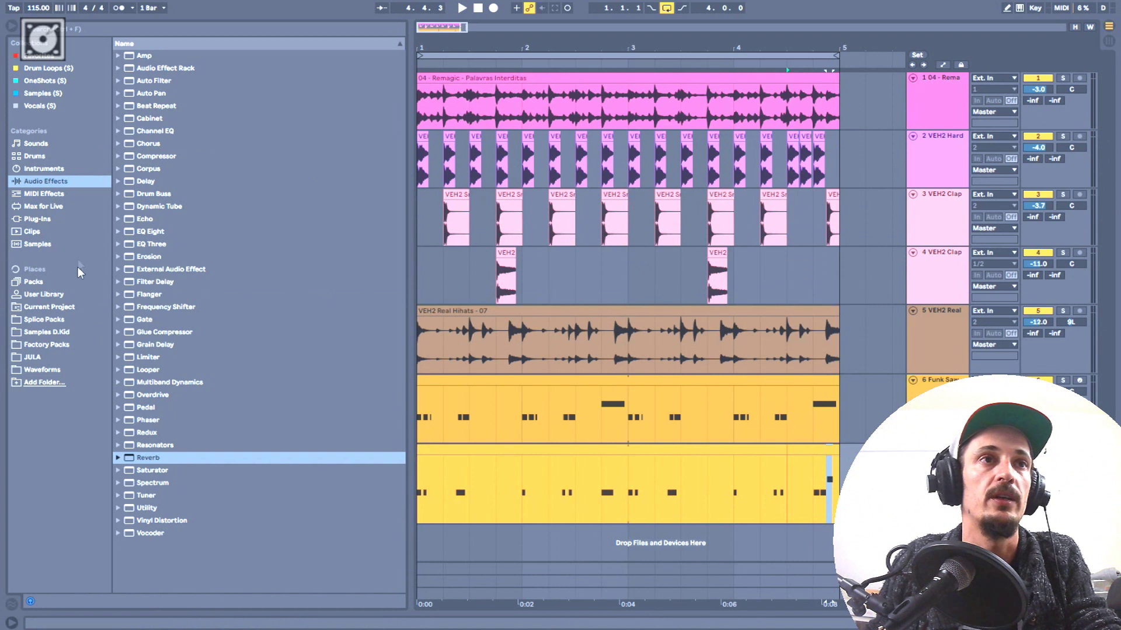
Search the sample library for "reverse" and audition the results down to E-Piano Cmin7 Reversed.wav.
left_click(57, 345)
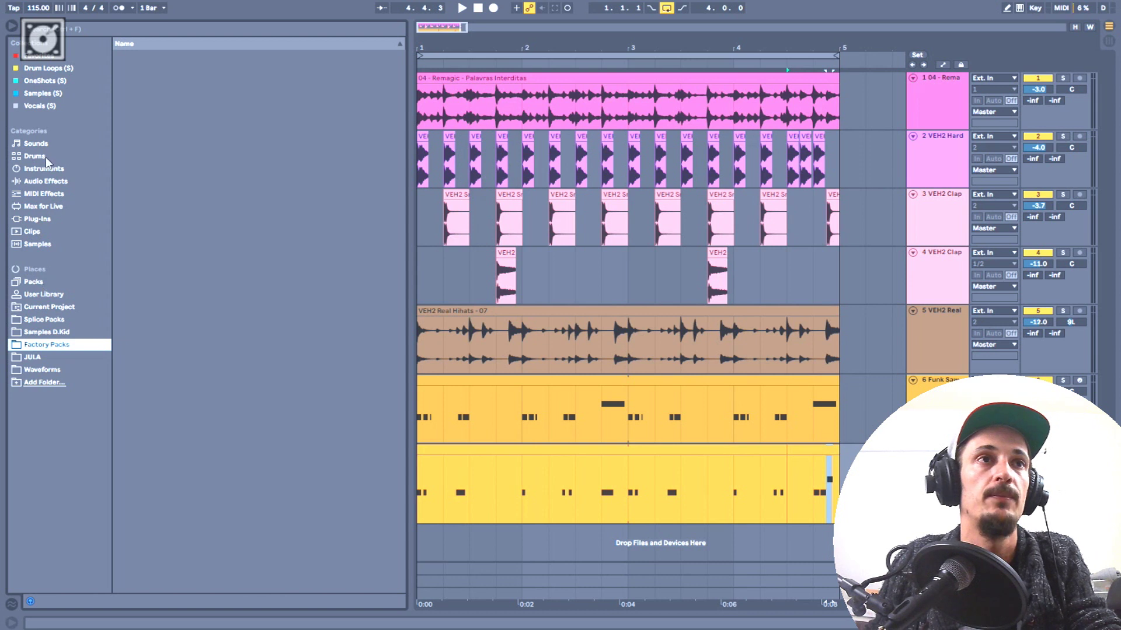
left_click(36, 144)
left_click(50, 243)
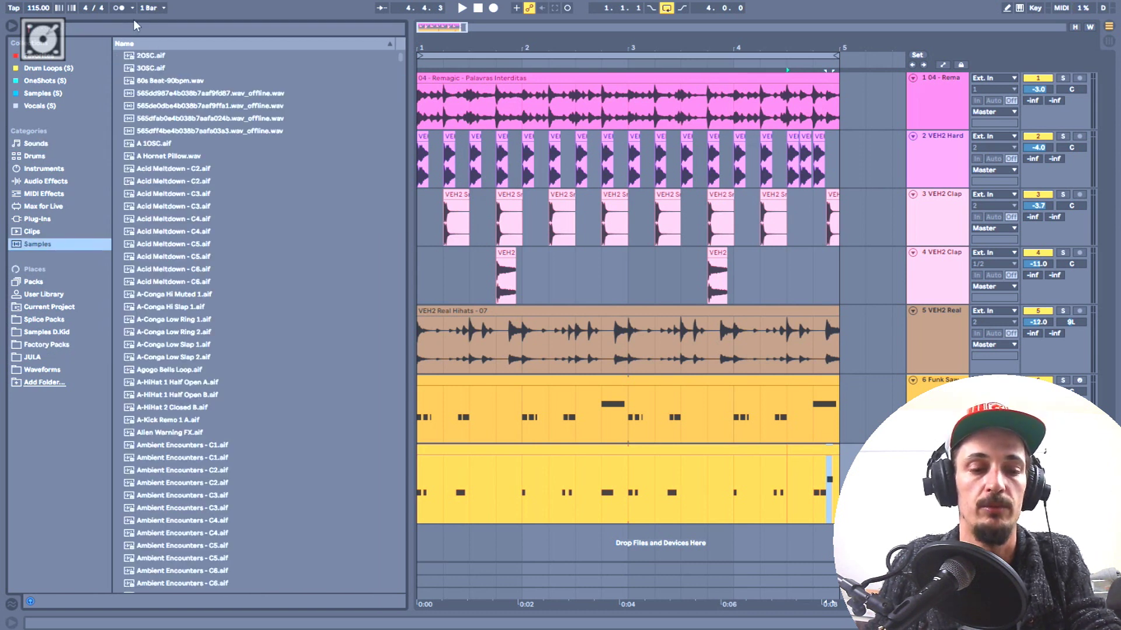
key("ctrl+f")
type("reverse")
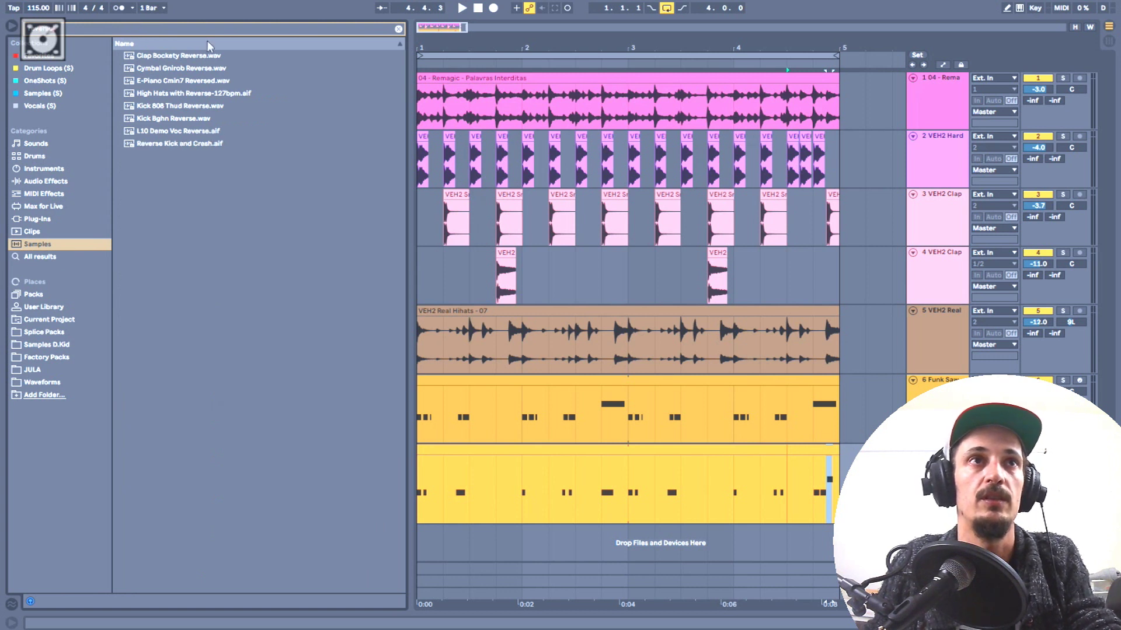
key("Down")
key("Down")
key("Down")
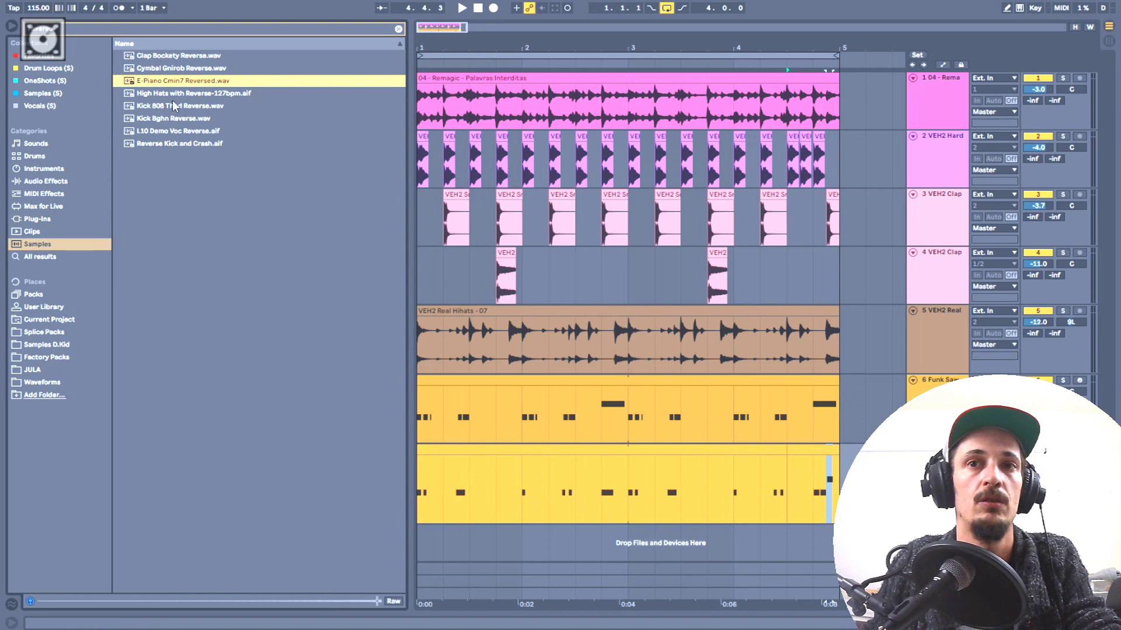
Add E-Piano Cmin7 Reversed.wav on a new audio track starting at bar 1, and play the loop.
left_click_drag(188, 86, 421, 555)
mouse_move(440, 491)
left_mouse_down()
mouse_move(863, 490)
mouse_move(574, 489)
mouse_move(432, 474)
left_mouse_up()
key("space")
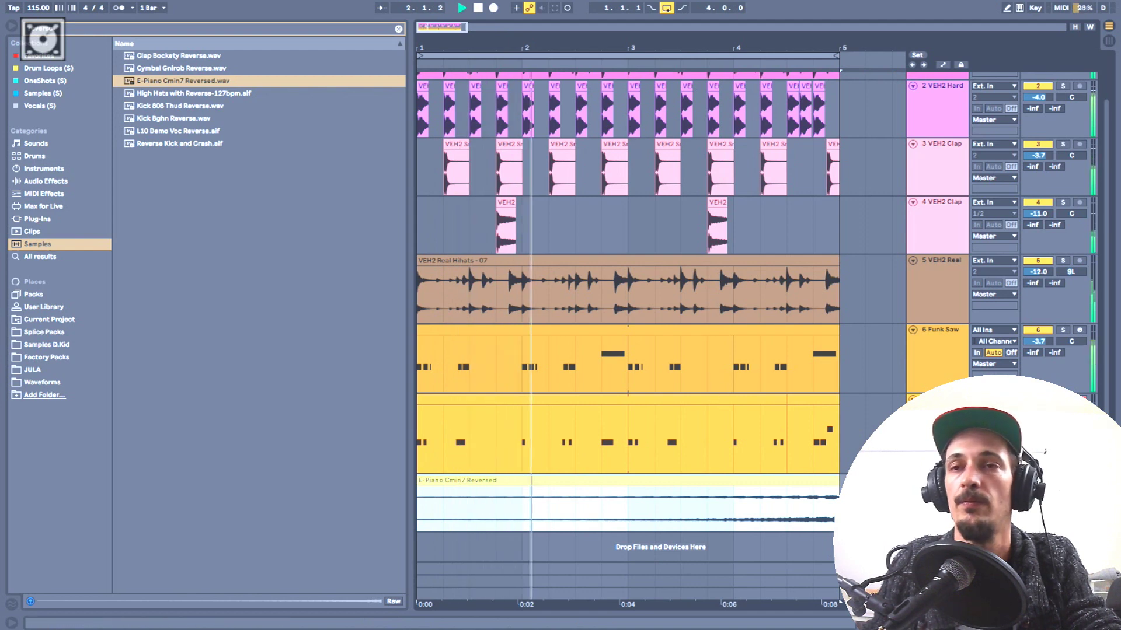
Stop playback and fold the VEH2 Real, Funk Saw and Block Minor tracks in the arrangement.
scroll(474, 228, "up", 2)
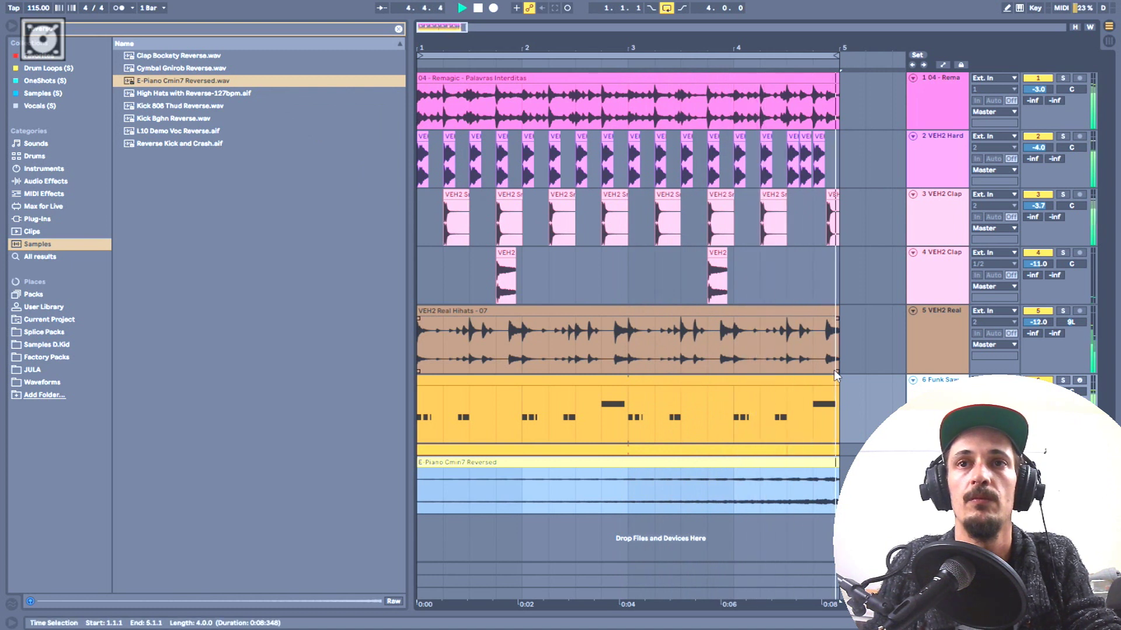
left_click(616, 496)
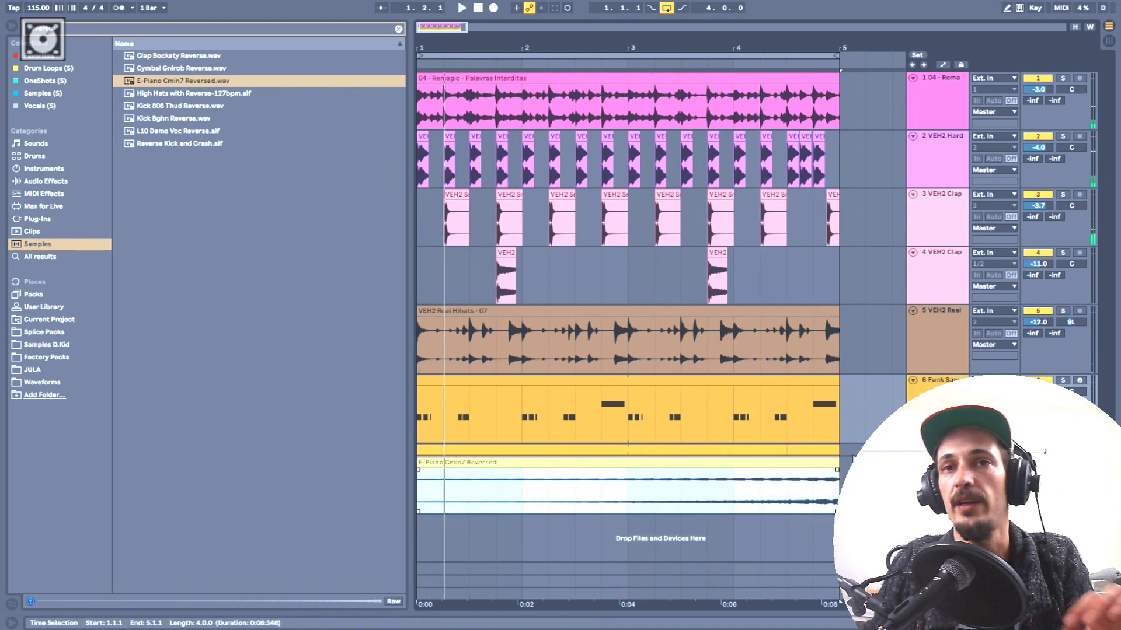
left_click(912, 380)
left_click(913, 311)
left_click(913, 348)
left_click(911, 350)
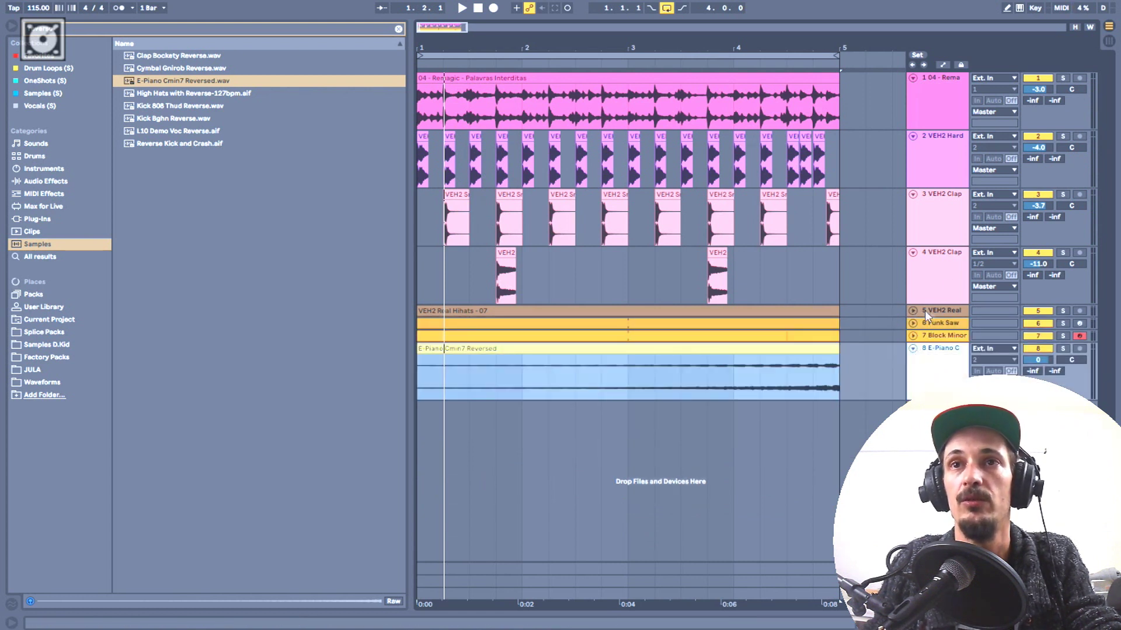
Group the VEH2 Real, Funk Saw and Block Minor tracks and name the group "instruments".
left_click(934, 336, "shift")
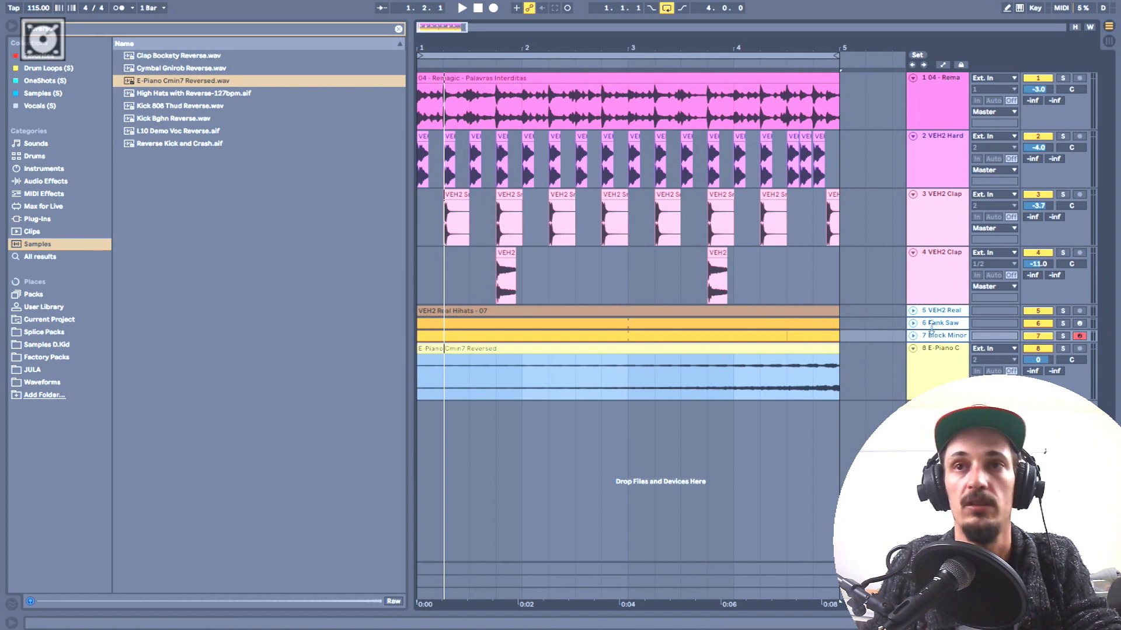
key("ctrl+g")
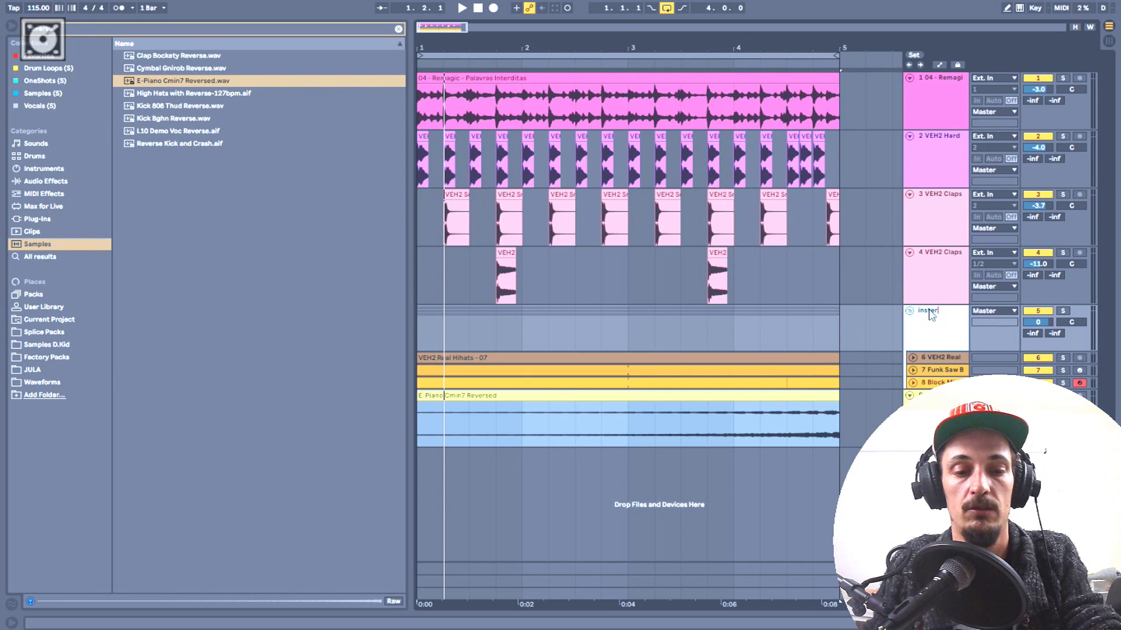
key("BackSpace")
key("BackSpace")
type("r")
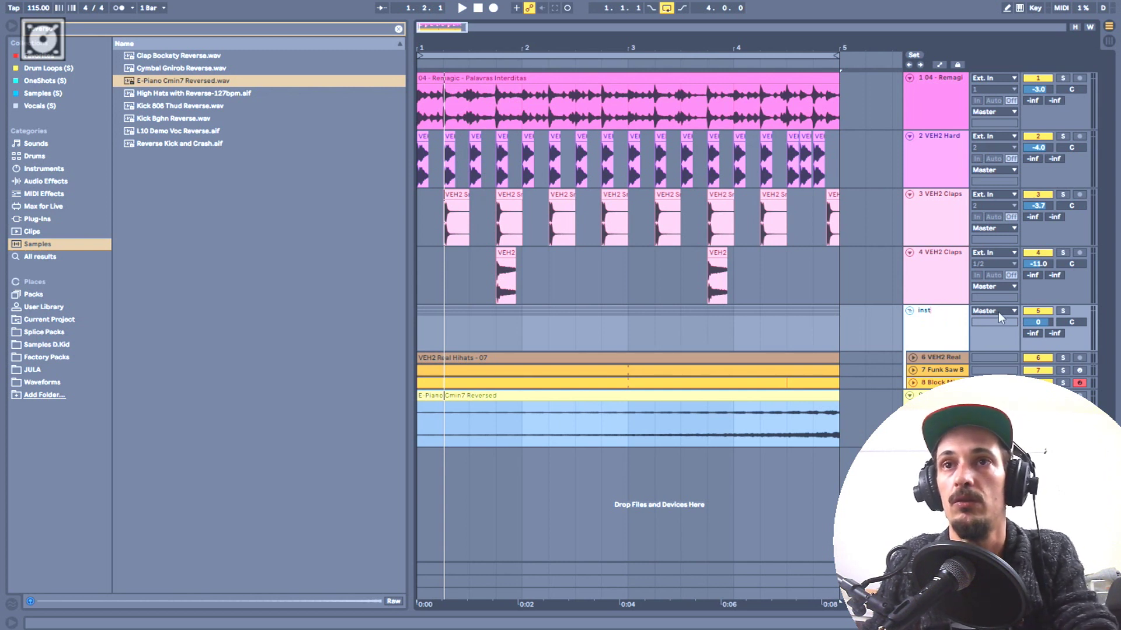
type("uments")
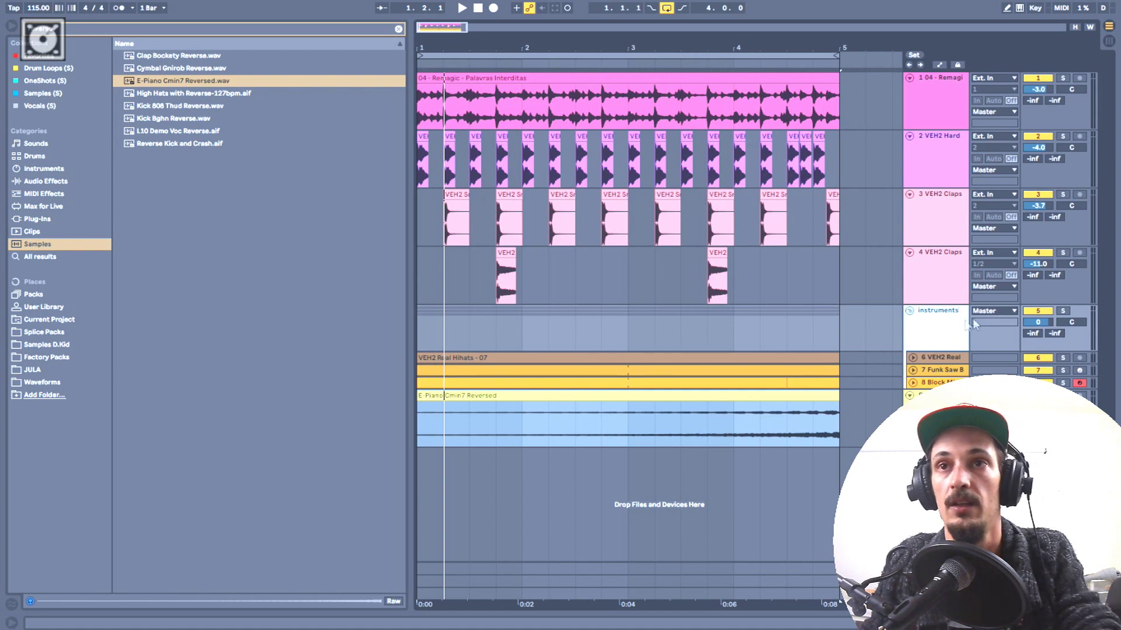
Move the VEH2 Real track out of the group to just above it, then unfold it and reduce its height slightly.
left_click(941, 359)
left_click_drag(941, 360, 943, 313)
left_click(908, 312)
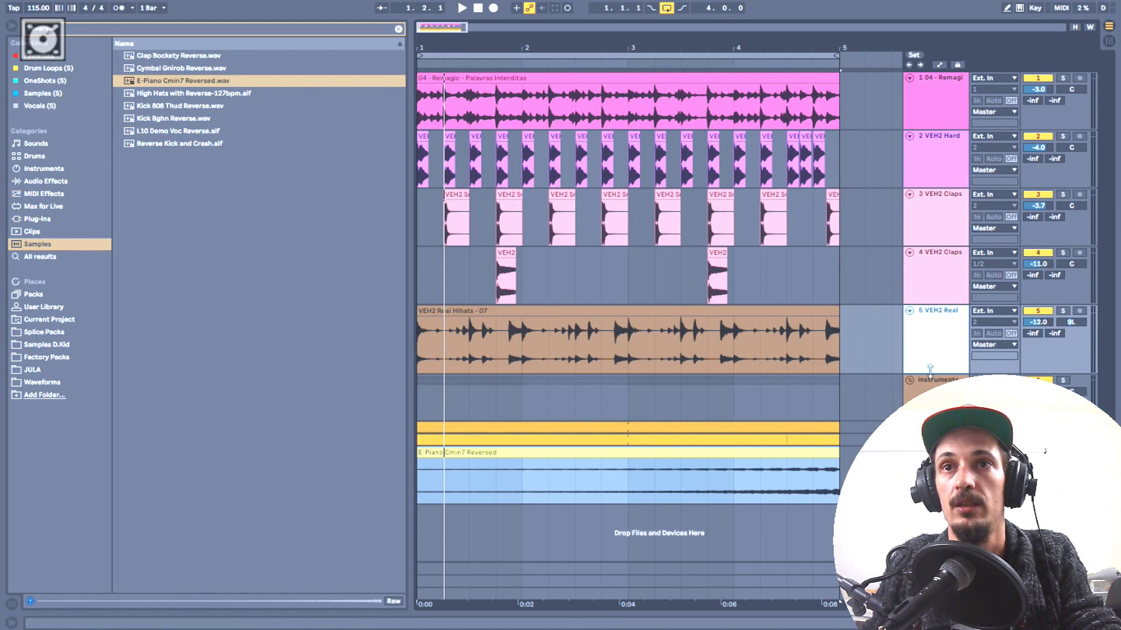
left_click_drag(929, 371, 929, 361)
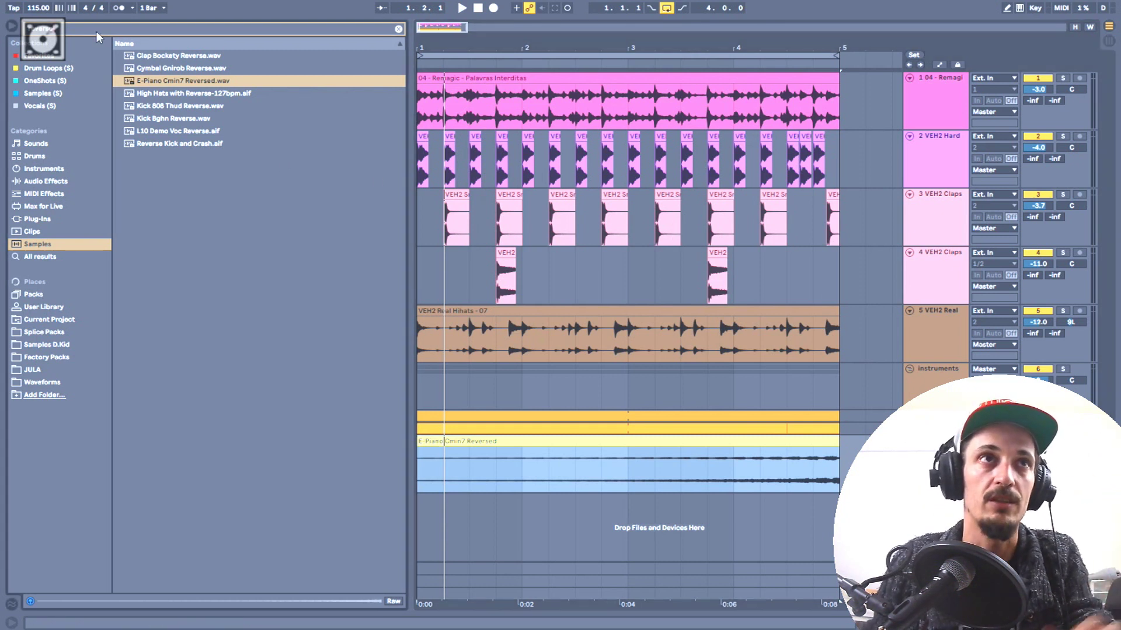
Search the samples for "crash" and audition the results down to Crash ER-1 Fenk.wav.
key("BackSpace")
key("BackSpace")
key("BackSpace")
key("BackSpace")
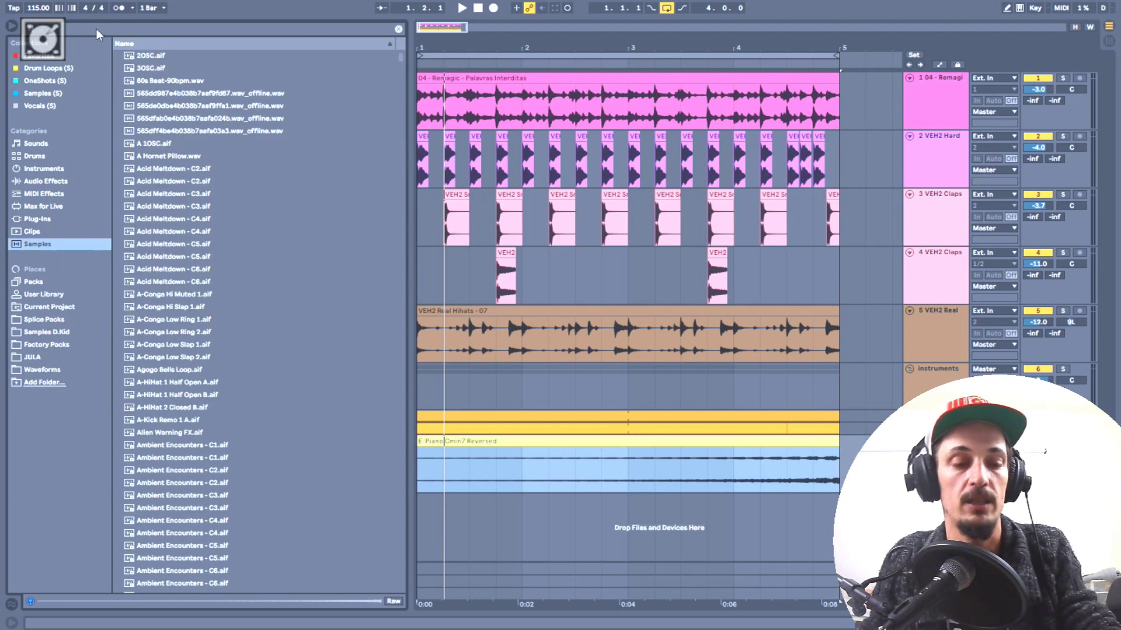
left_click(97, 30)
type("crash")
left_click(174, 68)
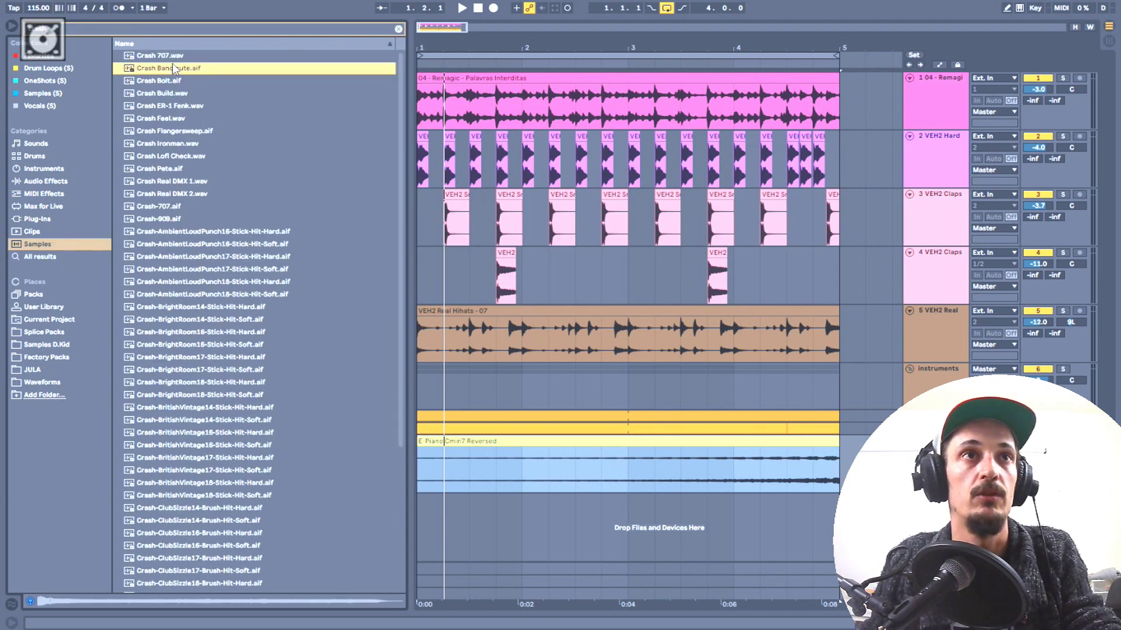
left_click(160, 81)
left_click(158, 93)
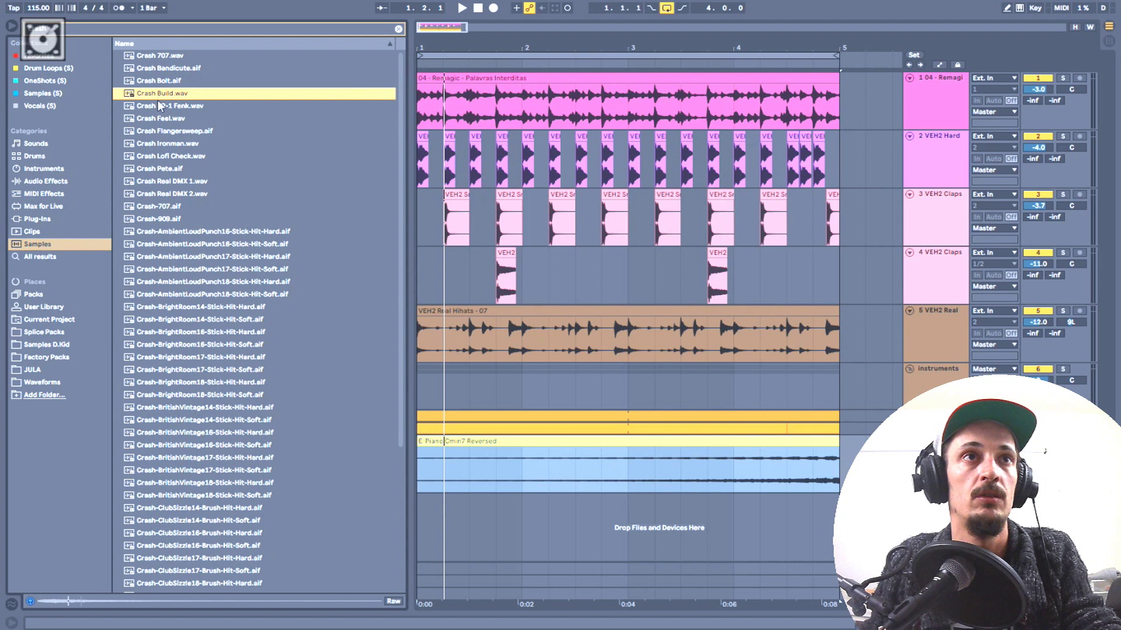
left_click(157, 104)
Add Crash ER-1 Fenk.wav on a new audio track at bar 4, reverse the clip and play it.
left_click_drag(161, 111, 751, 513)
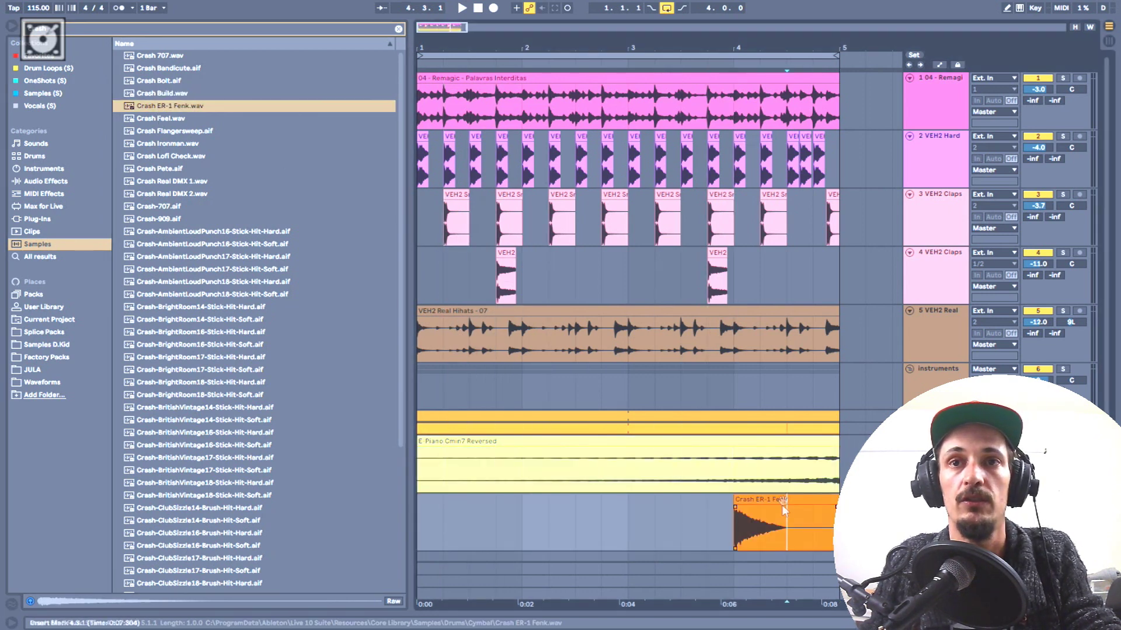
double_click(780, 506)
left_click(115, 323)
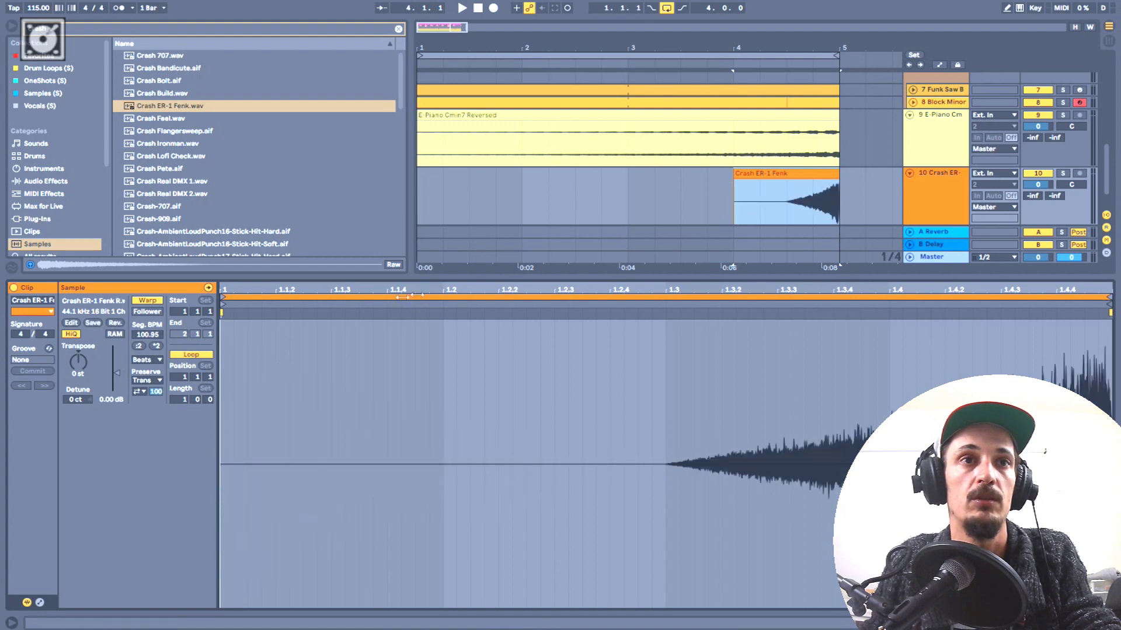
key("space")
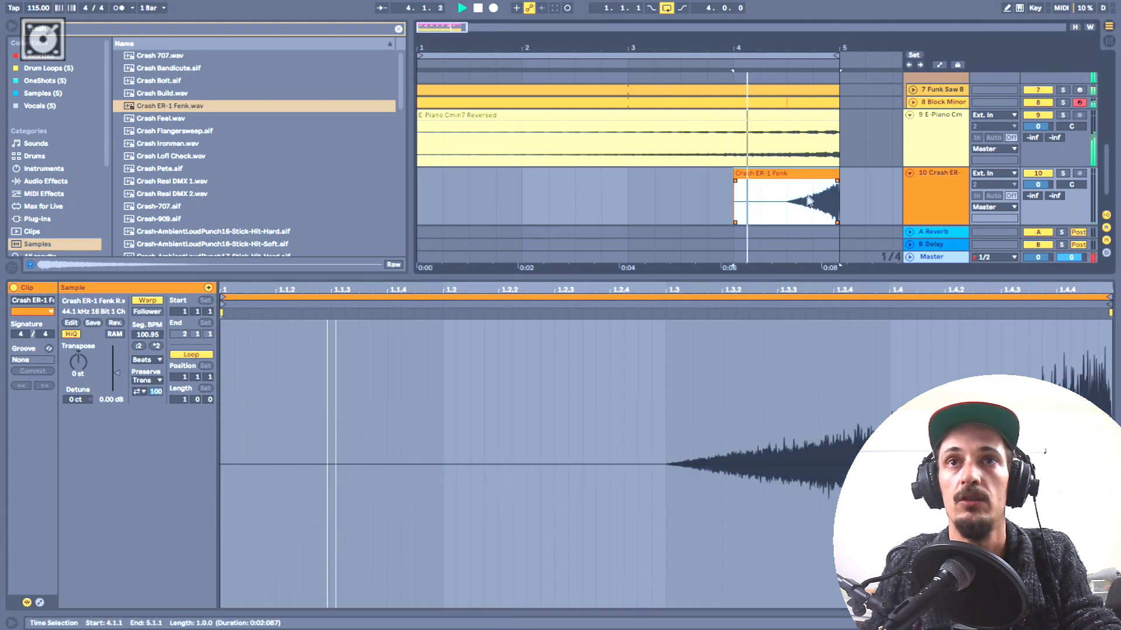
Lower the crash track's volume to -12 dB in the mixer and return to the arrangement.
left_click(928, 178)
key("Tab")
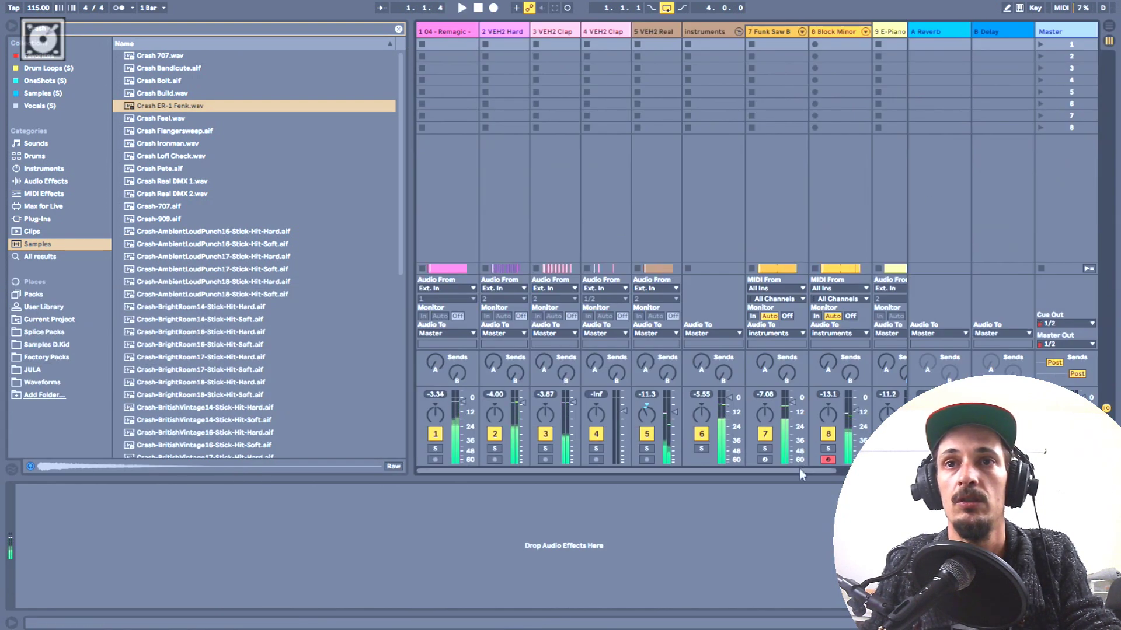
scroll(875, 350, "right", 3)
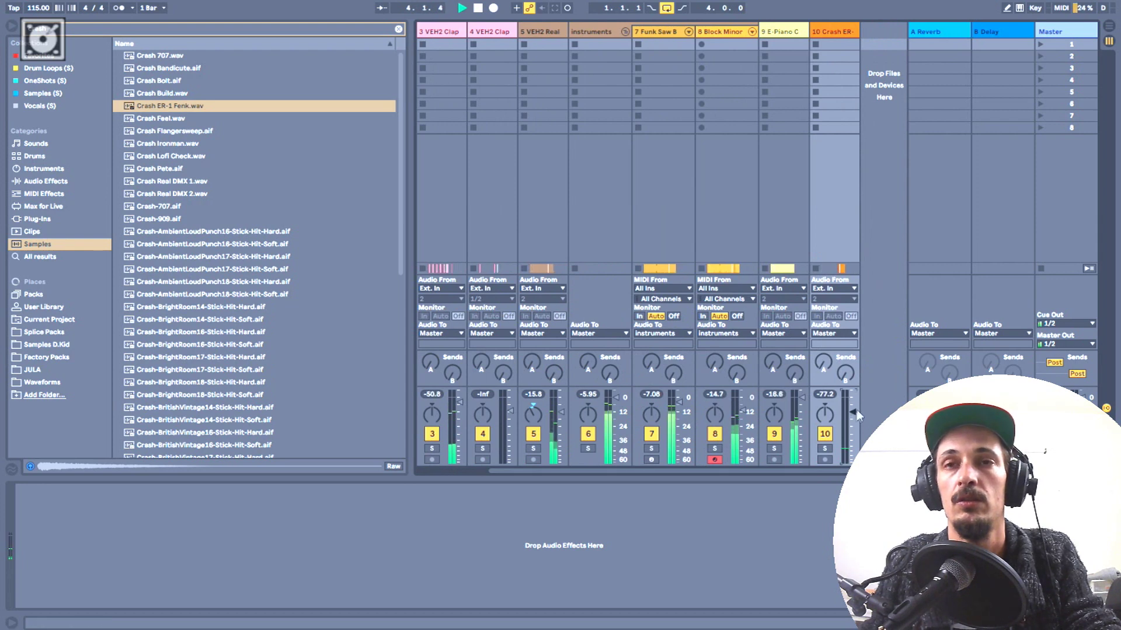
key("Tab")
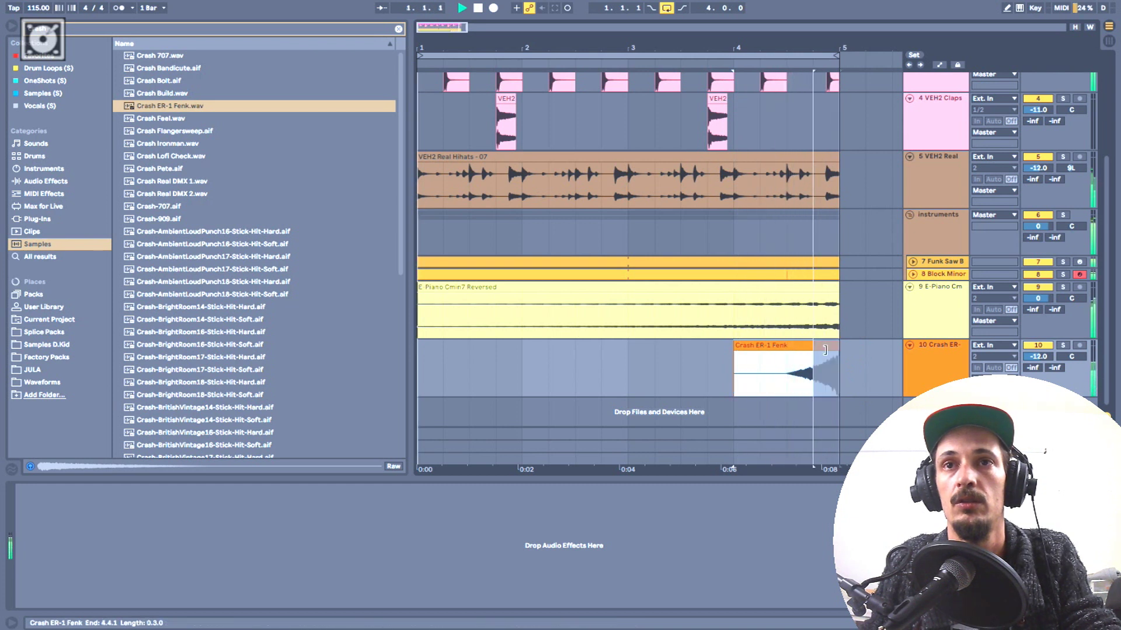
Shorten the reversed crash clip's end to 4.4.1, move the clip to start at 4.2.1, and play it.
key("space")
left_click_drag(734, 374, 760, 374)
left_click(813, 368)
key("space")
left_click(762, 346)
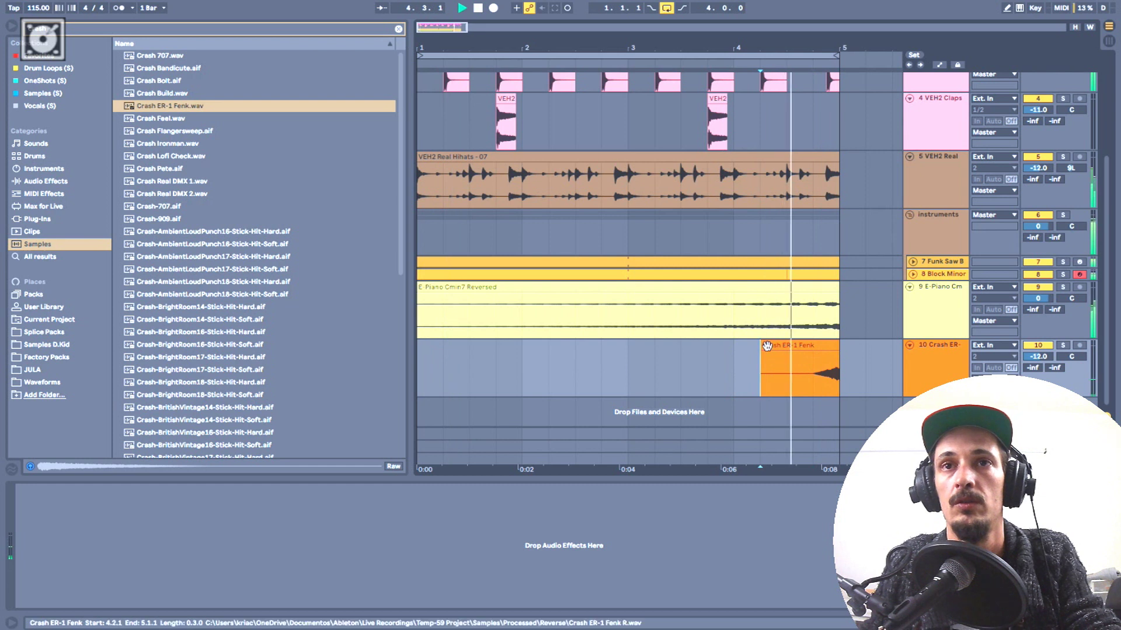
key("space")
Set the arrangement grid to 1/8 and shift the reversed crash clip to start at 4.1.3.
right_click(788, 368)
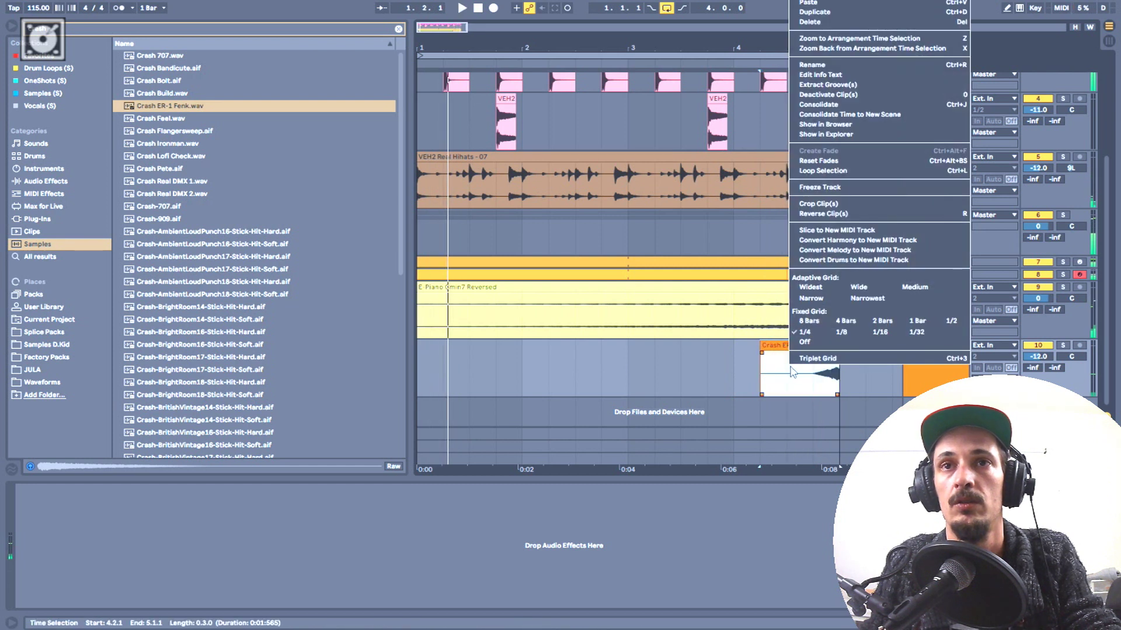
left_click(855, 337)
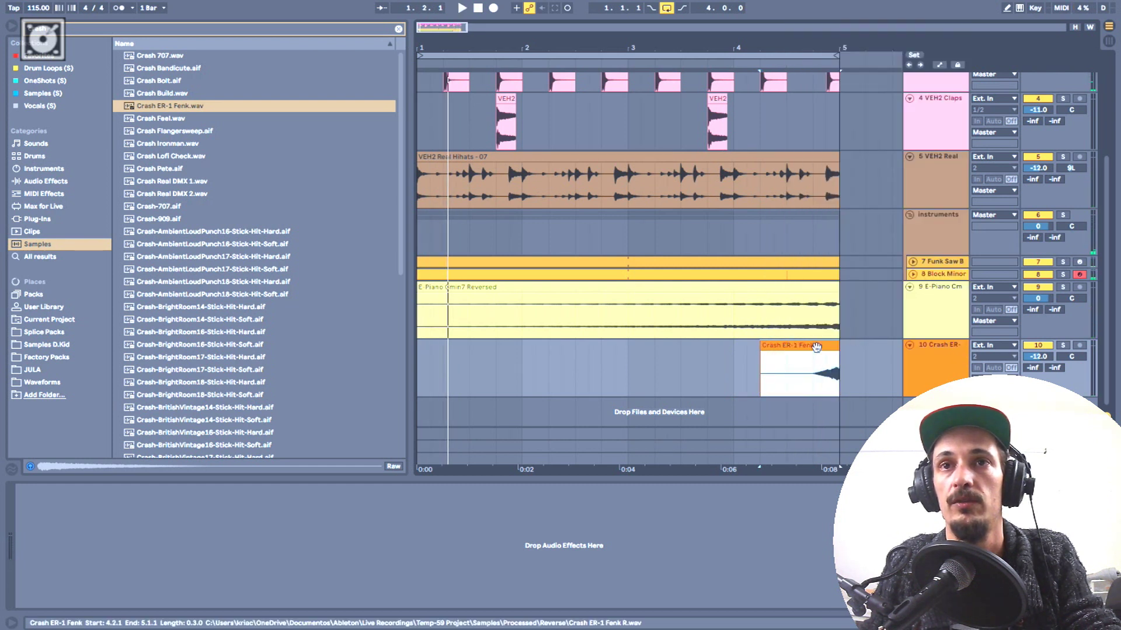
left_click_drag(821, 356, 807, 356)
Play the loop while extending the reversed crash clip's end to 5.1.1 and trimming its start to 4.3.1.
key("space")
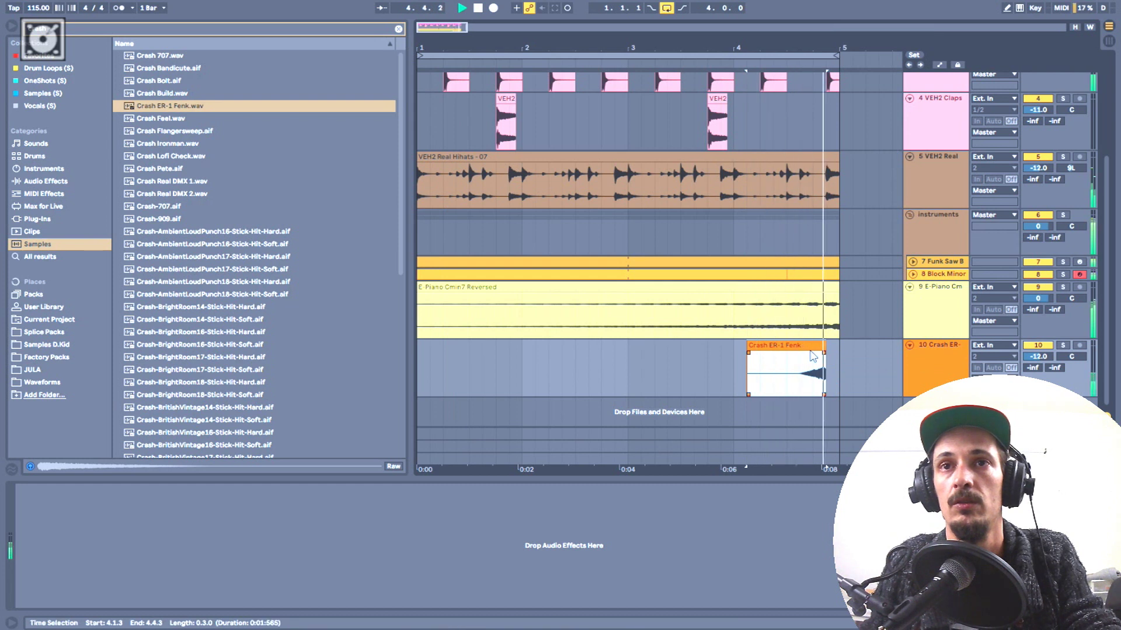
left_click_drag(827, 355, 840, 351)
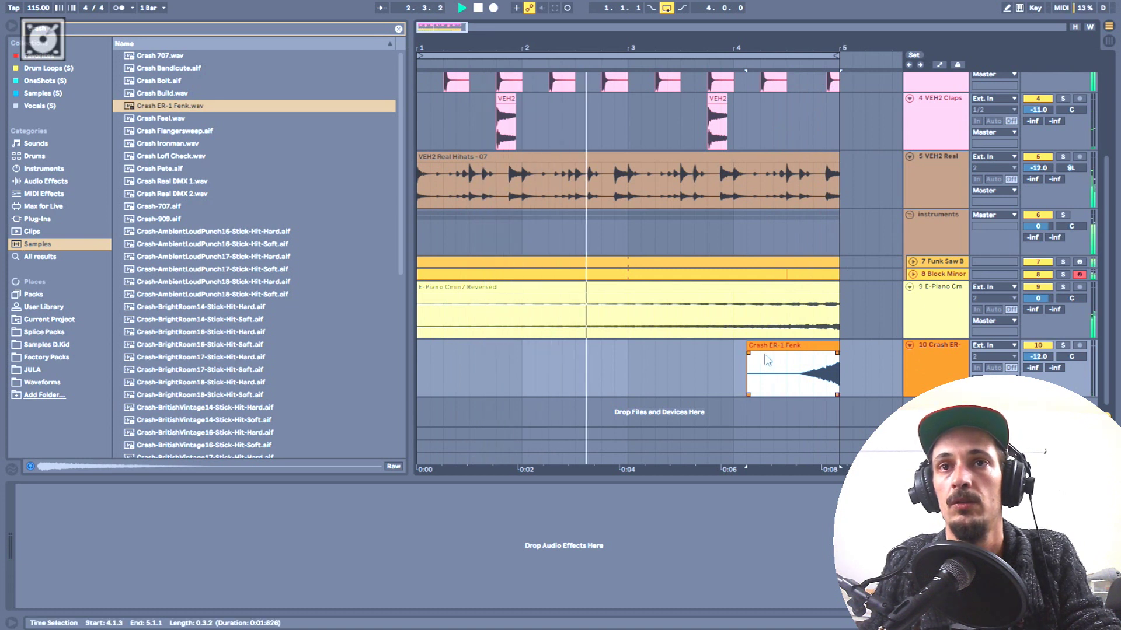
left_click_drag(744, 348, 787, 348)
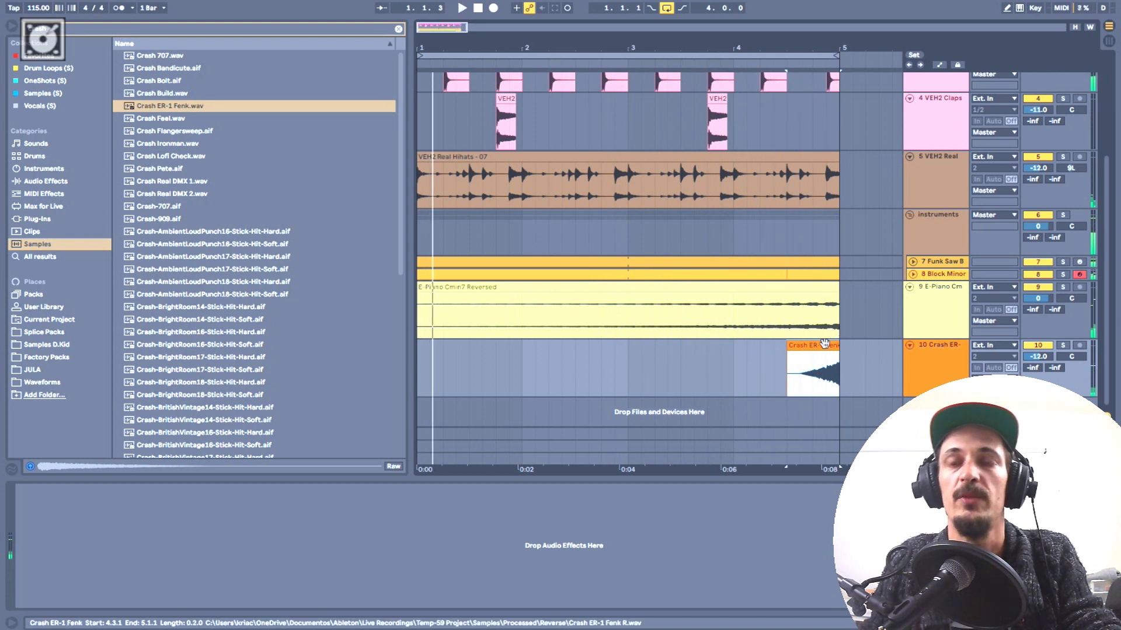
Delete the reversed Crash ER-1 Fenk clip and audition further crash samples down to Crash-909.aif.
left_click(824, 343)
key("Delete")
left_click(151, 119)
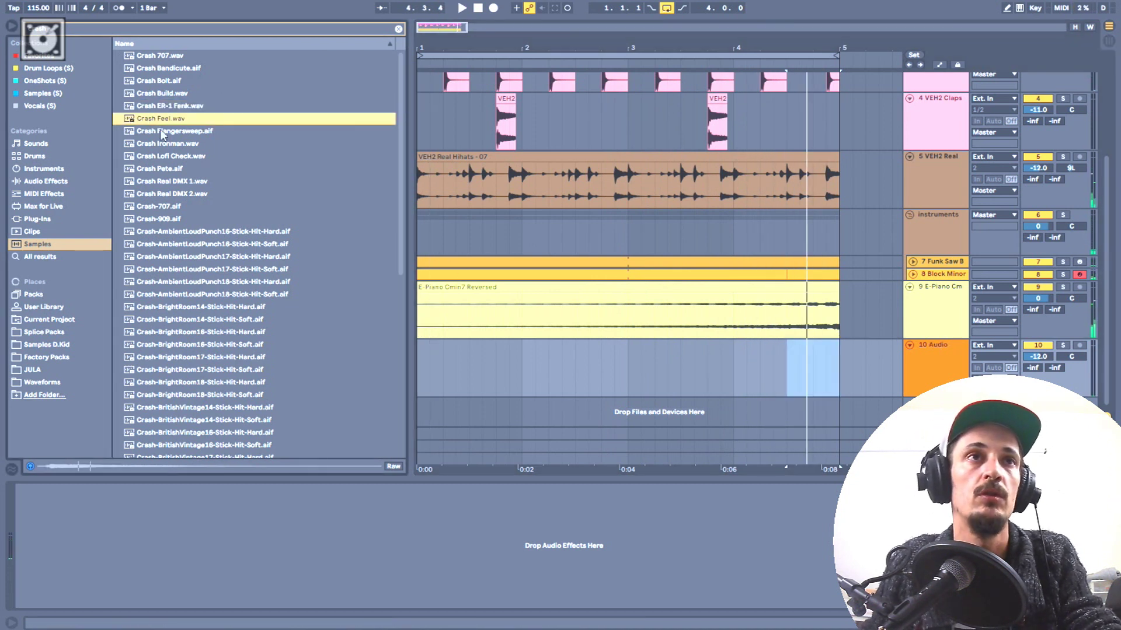
left_click(167, 131)
left_click(179, 145)
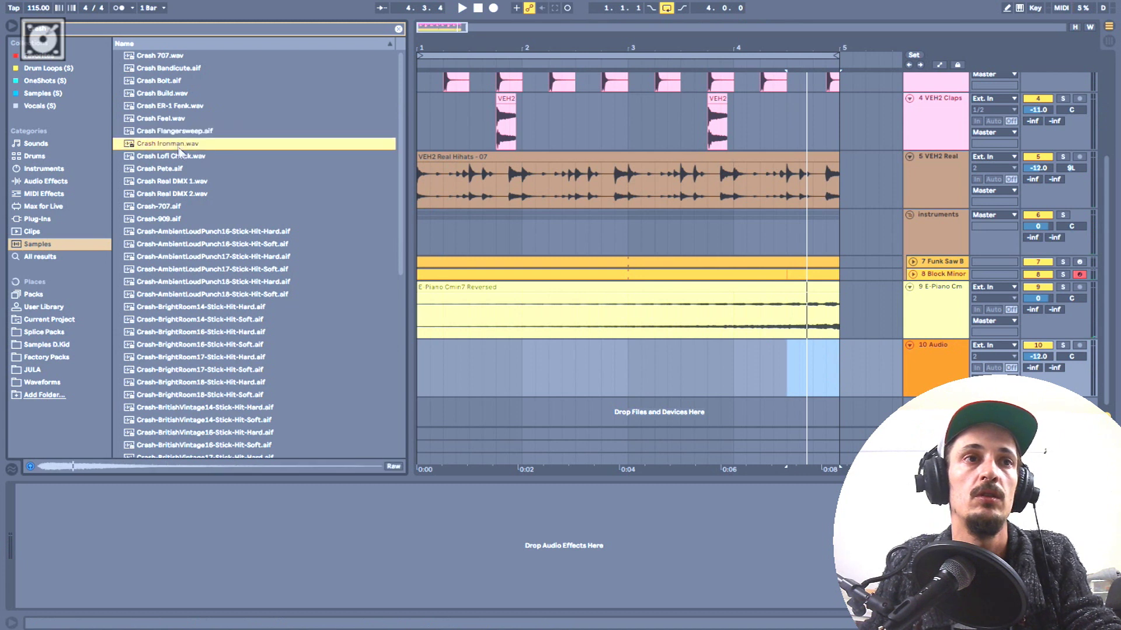
left_click(181, 157)
left_click(170, 182)
left_click(174, 248)
left_click(174, 207)
left_click(171, 221)
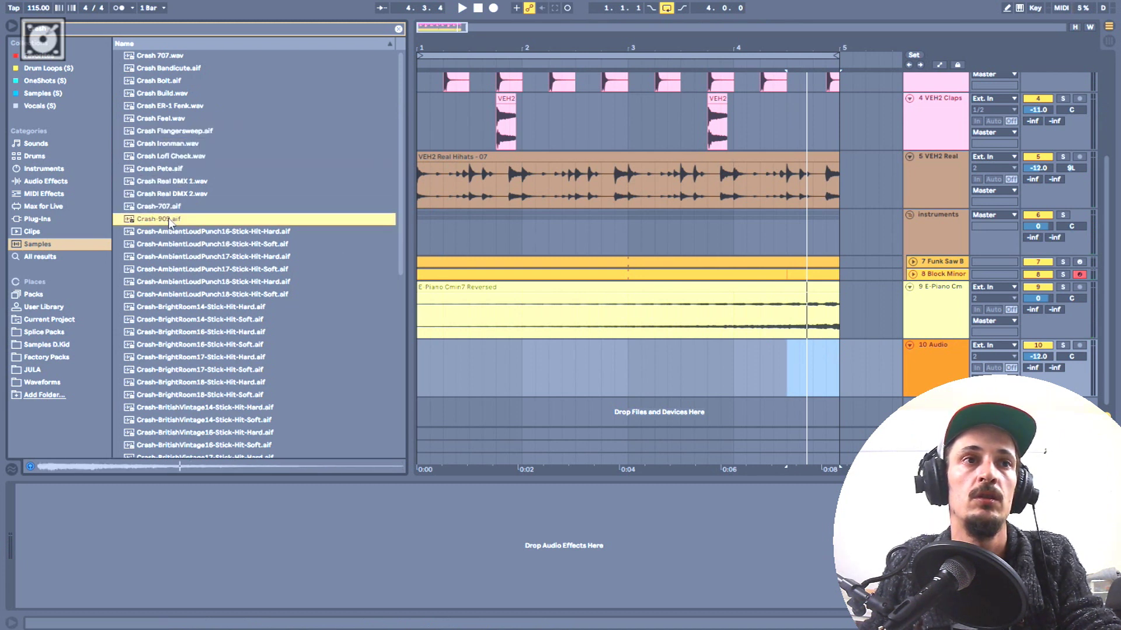
Place Crash-909.aif at 4.3.1 on track 10, reverse the clip and trim its end to 5.1.1.
left_click_drag(380, 224, 798, 348)
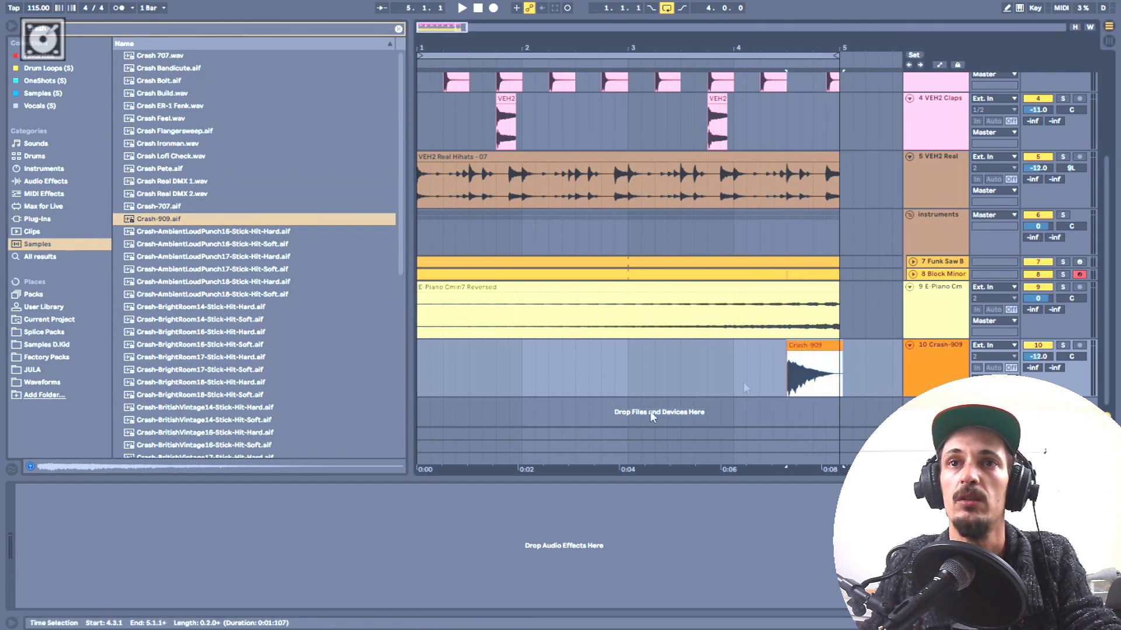
double_click(807, 361)
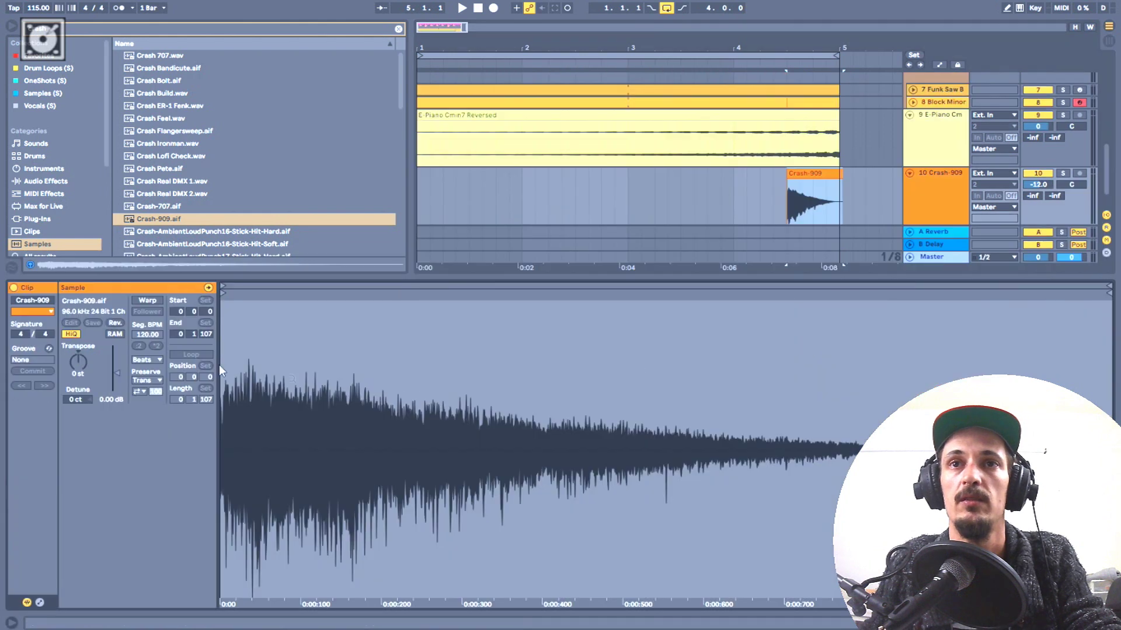
left_click(115, 324)
key("space")
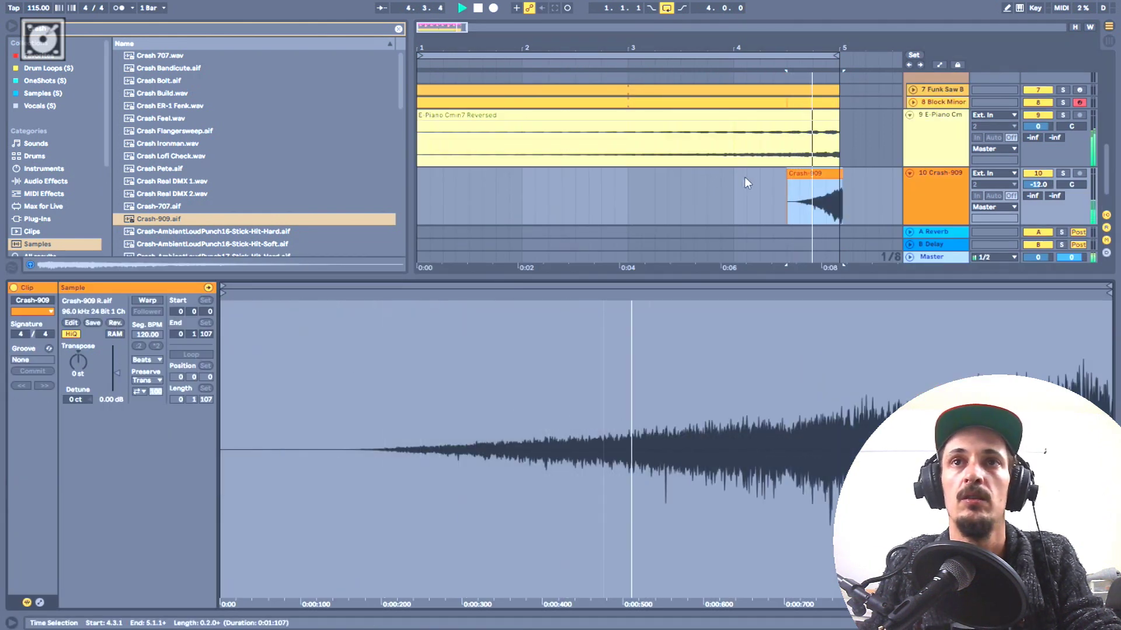
left_click_drag(843, 179, 839, 174)
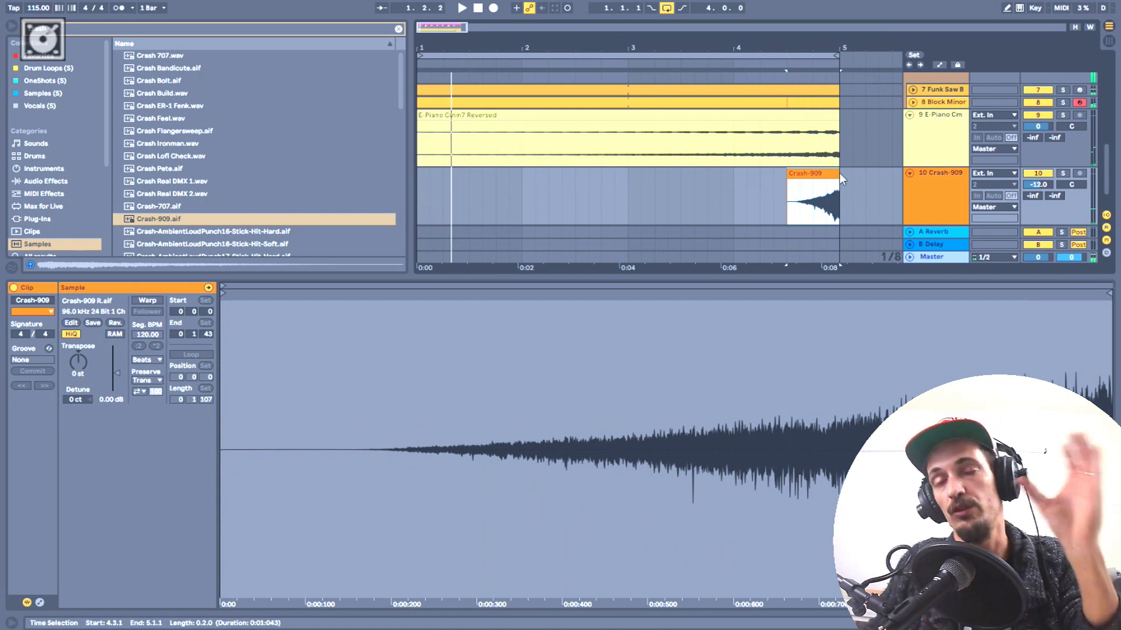
Try a copy of the reversed Crash-909 clip at 2.3.1, then delete that copy.
key("minus")
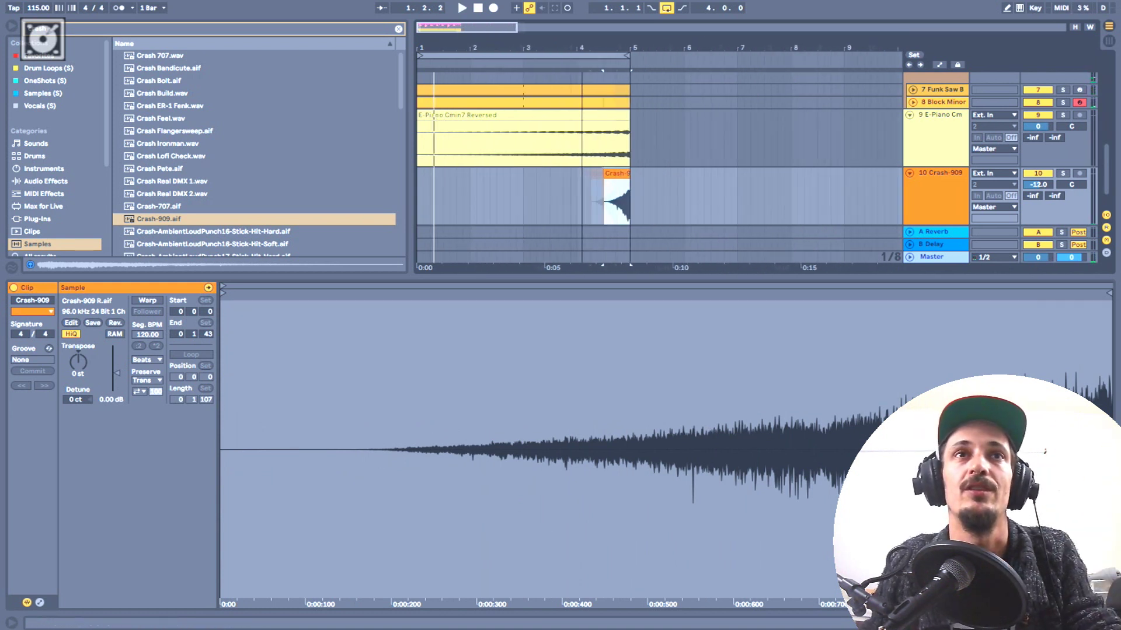
left_click_drag(589, 169, 498, 175)
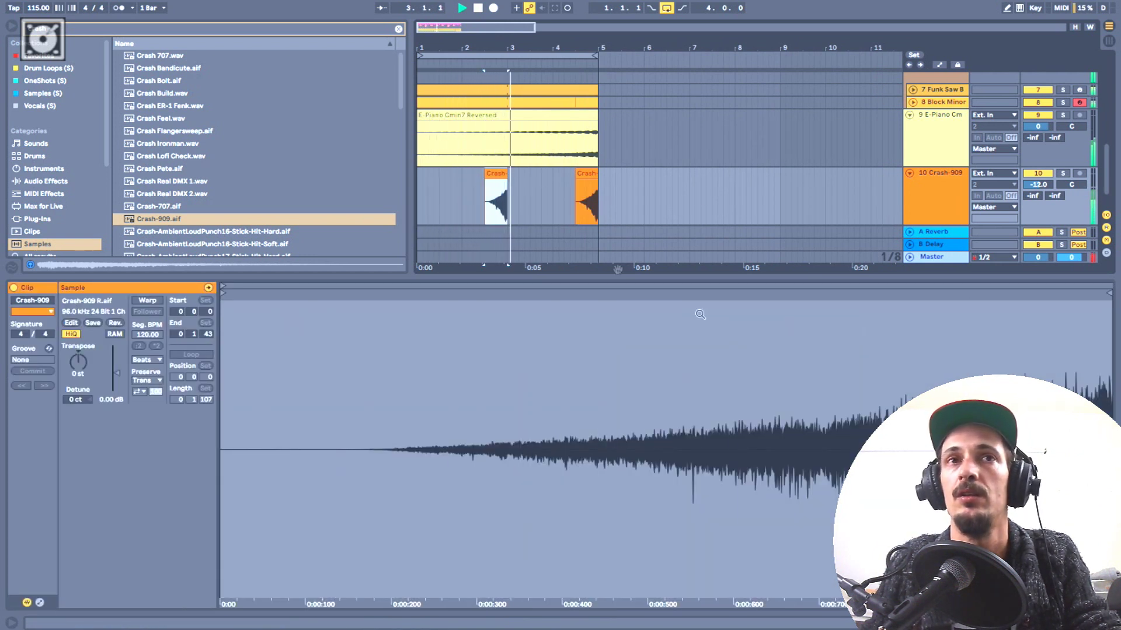
key("Delete")
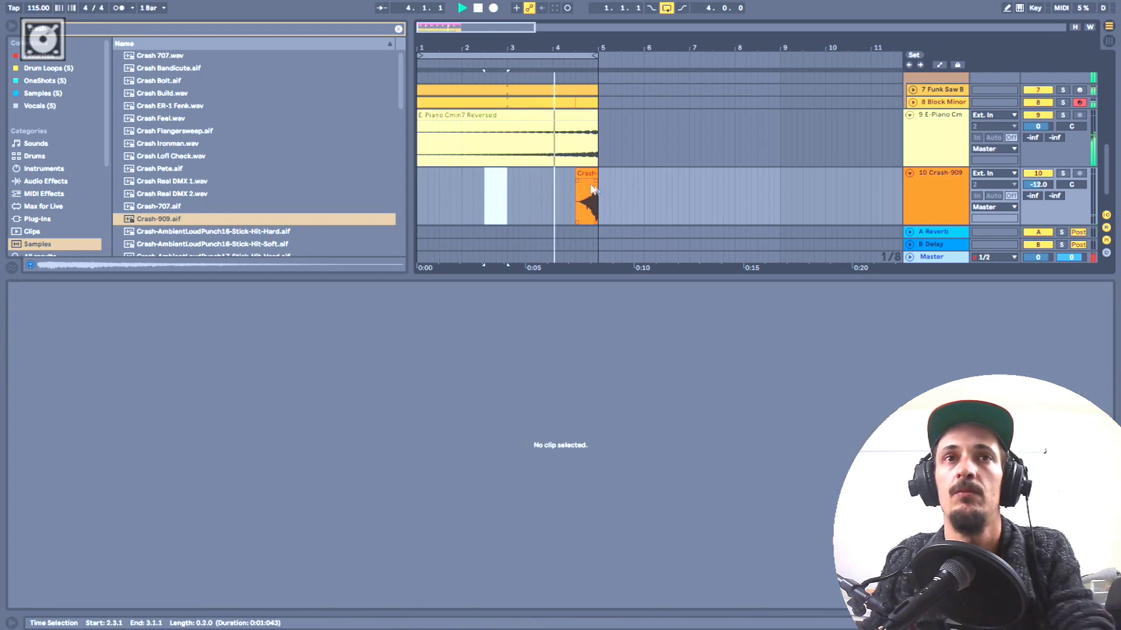
Add the unreversed Crash-909.aif on a new audio track starting at bar 1.
left_click_drag(158, 219, 195, 232)
left_click_drag(457, 210, 422, 214)
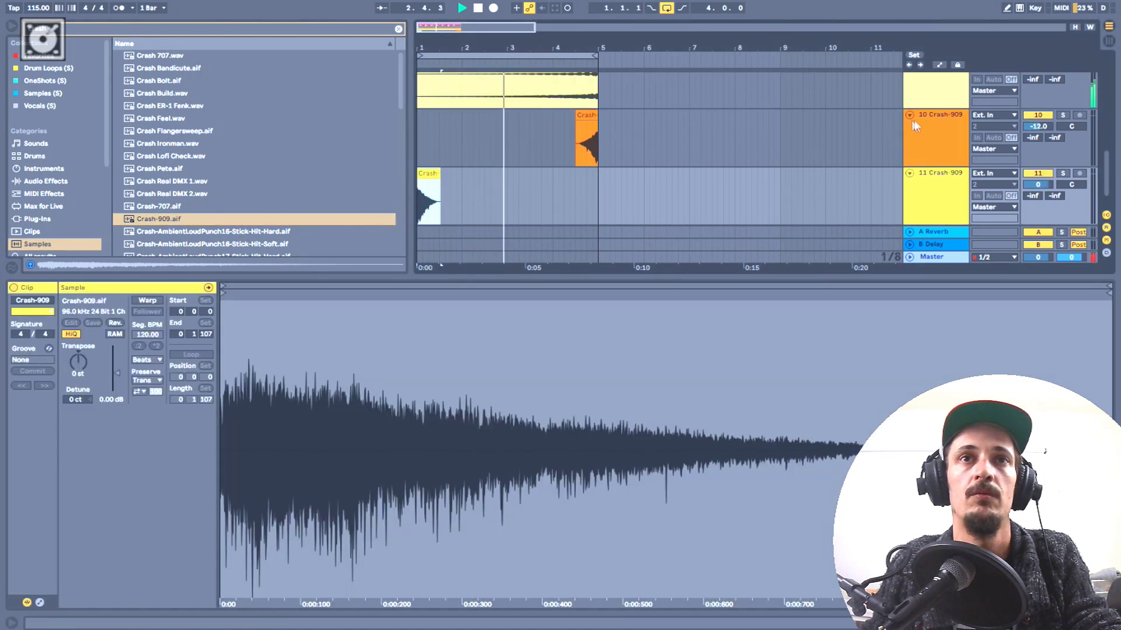
Lower the volumes of the two Crash-909 tracks to -15.6 dB on track 10 and -15.0 dB on track 11.
key("Tab")
scroll(1003, 270, "right", 1)
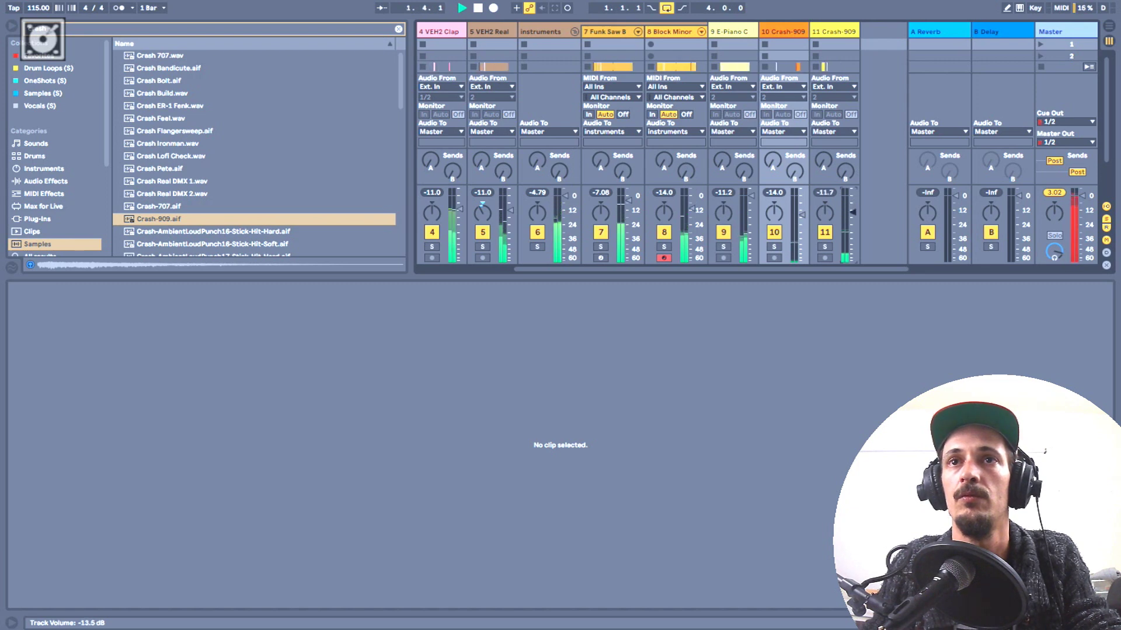
key("Tab")
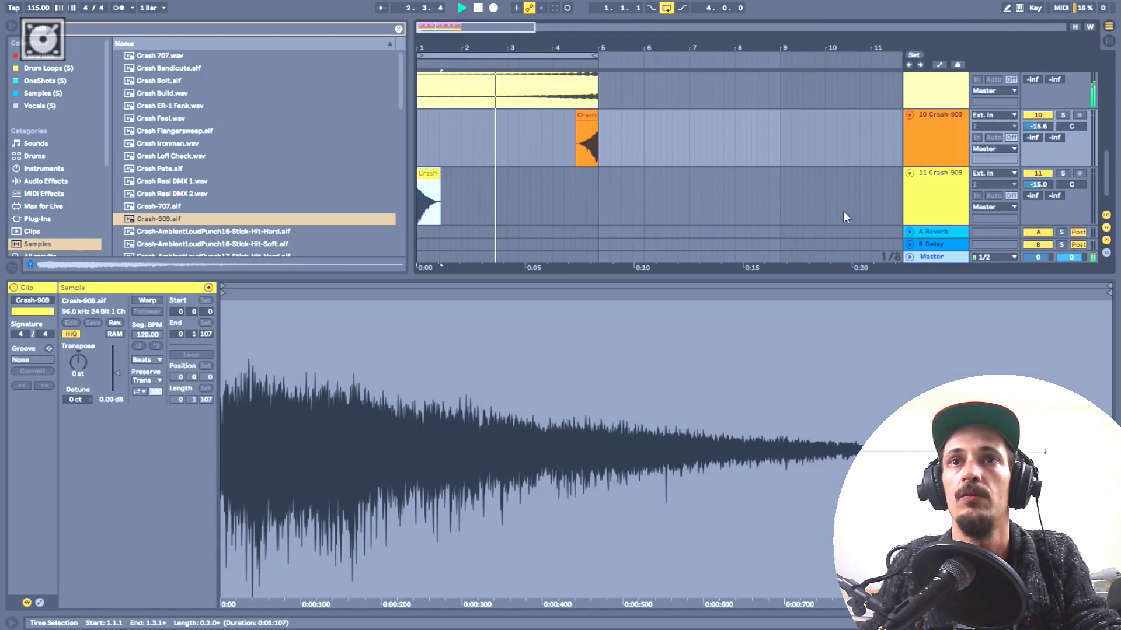
Add a copy of the unreversed Crash-909 clip at 3.1.1 on track 11.
key("ctrl+alt+l")
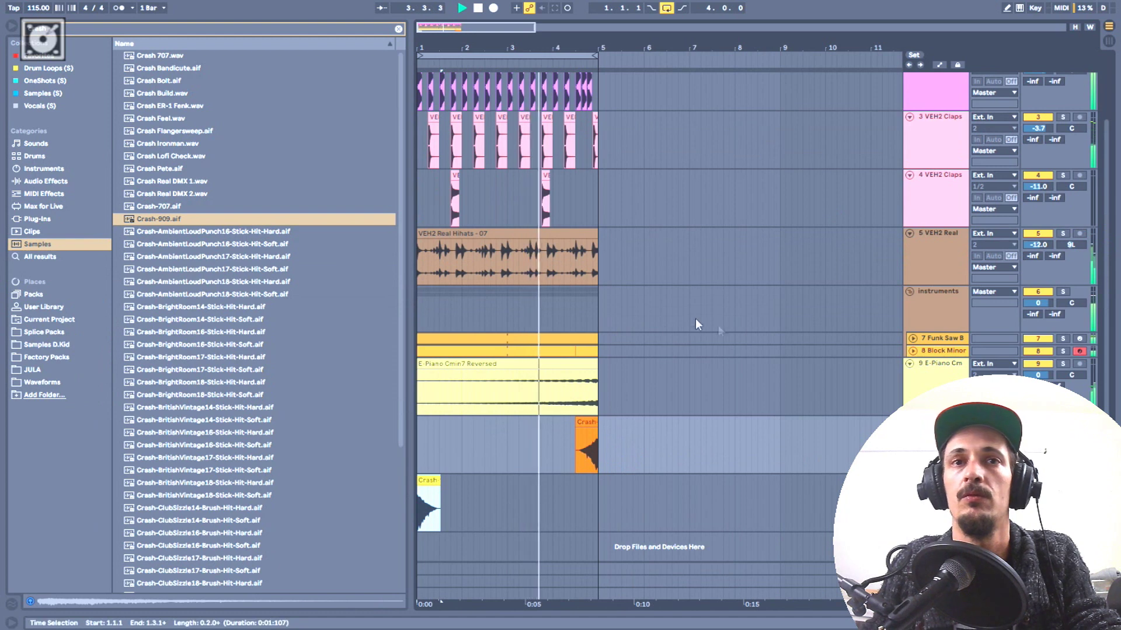
scroll(695, 317, "up", 2)
scroll(664, 332, "down", 2)
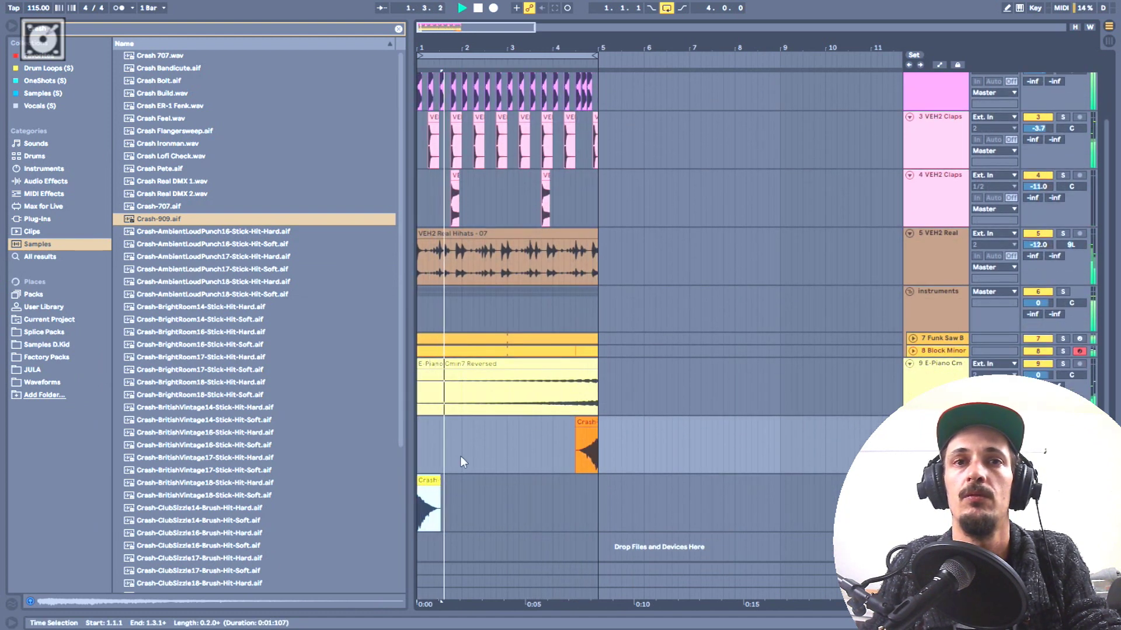
left_click(510, 480)
key("ctrl+v")
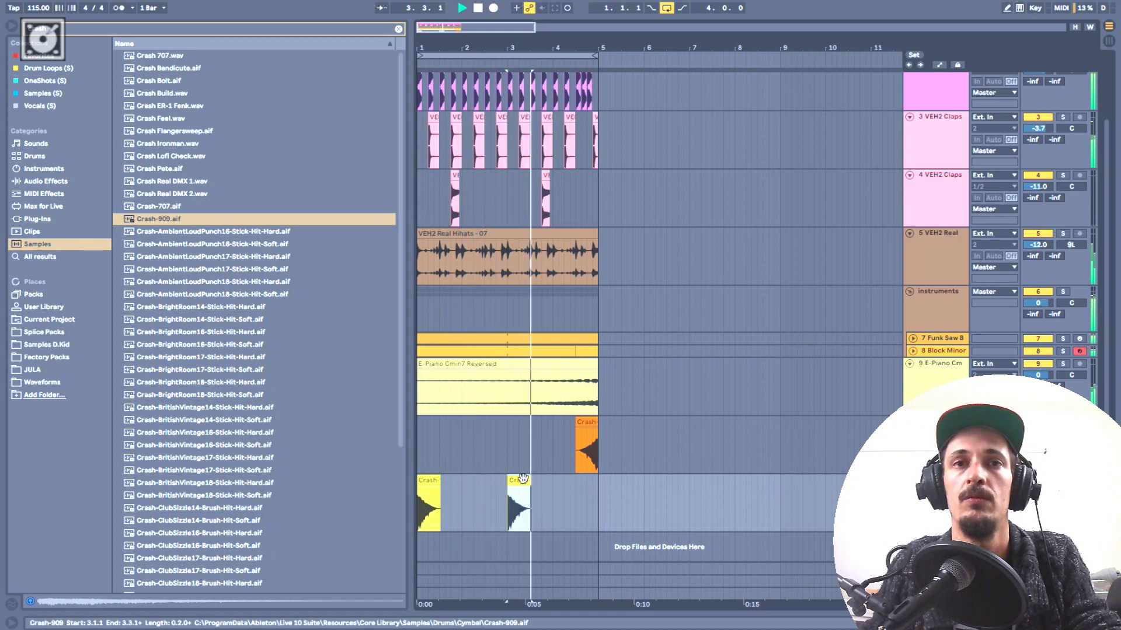
left_click(525, 493)
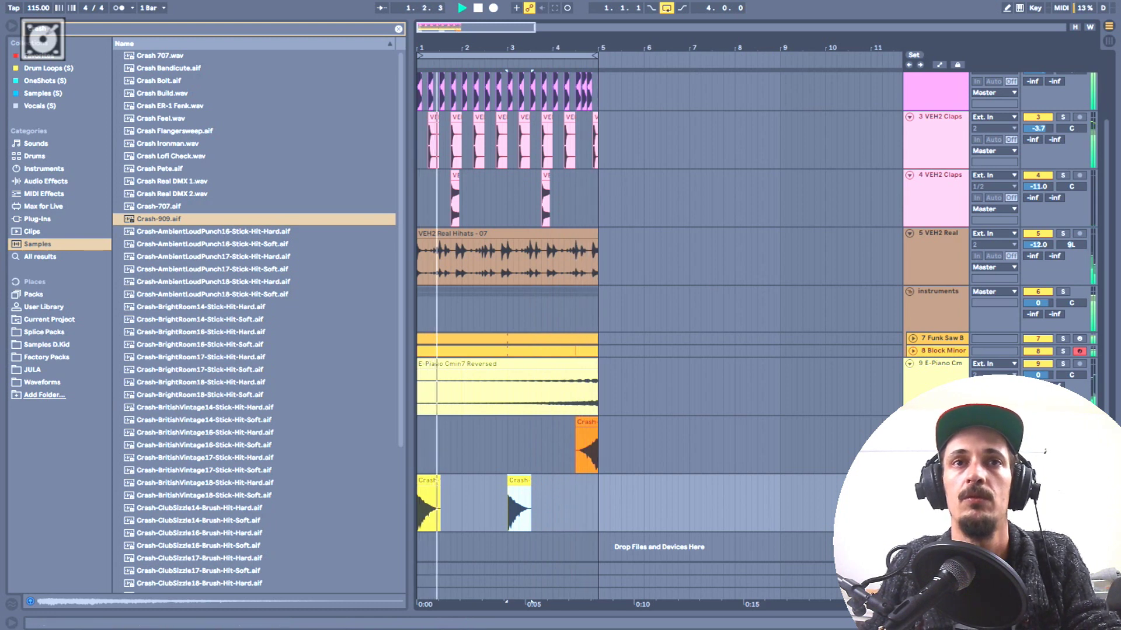
key("ctrl+alt+l")
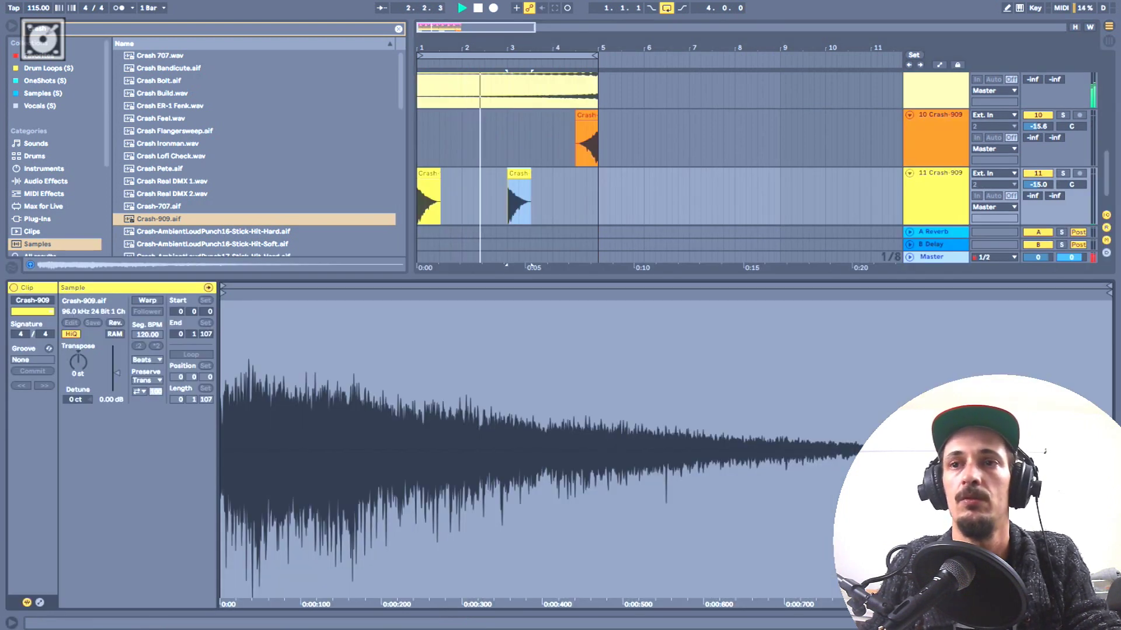
key("ctrl+alt+l")
left_click_drag(627, 419, 405, 541)
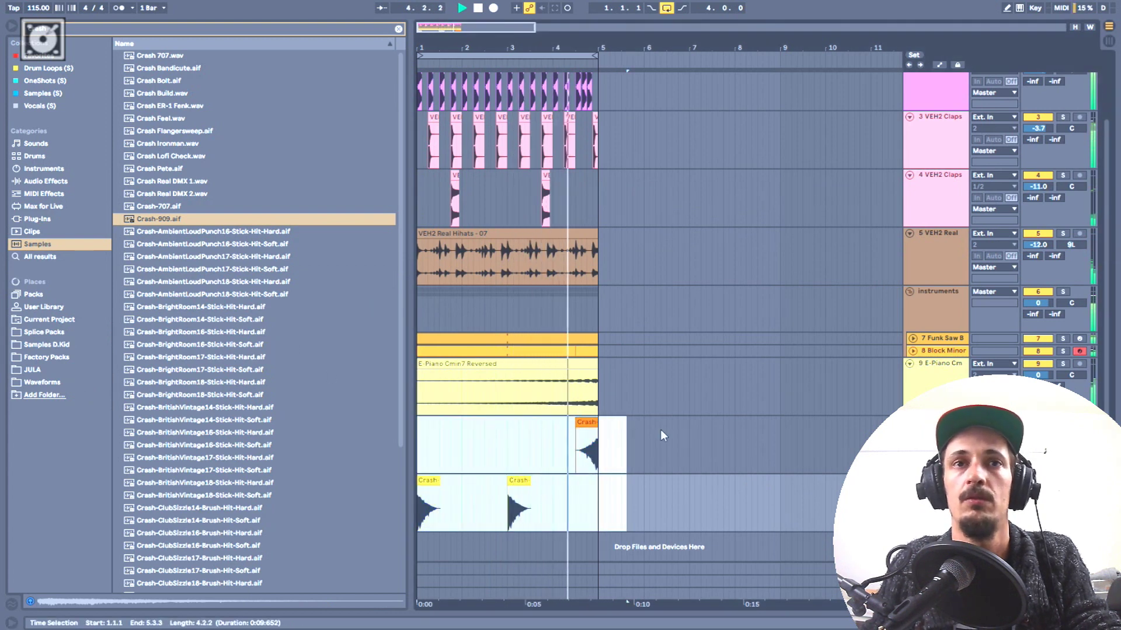
scroll(660, 433, "up", 3)
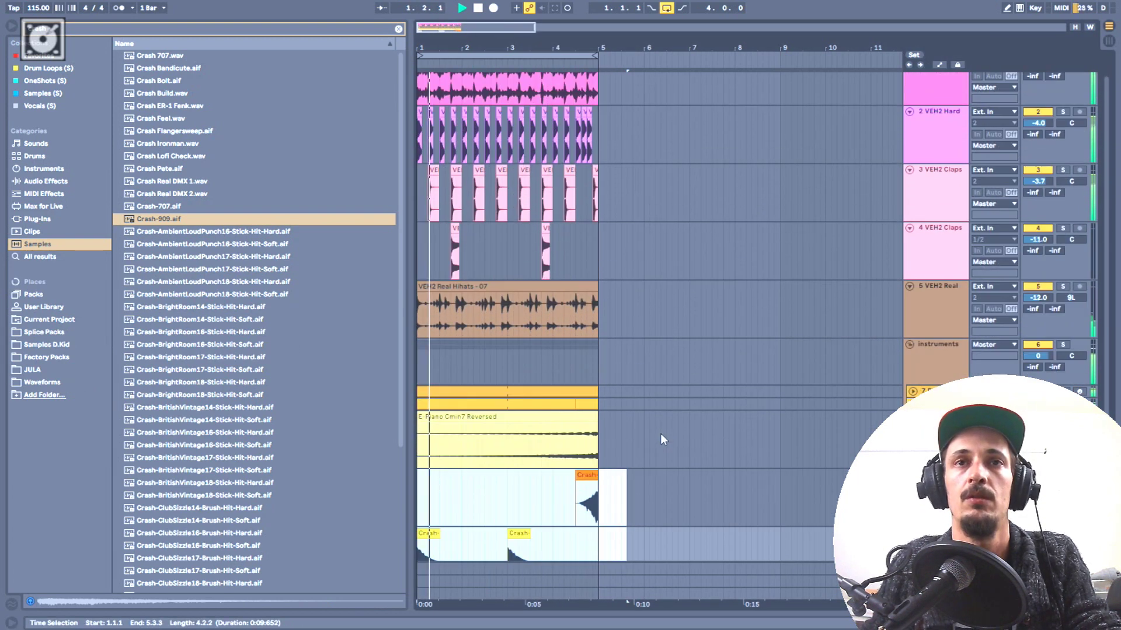
Solo track 1 and turn off transient looping in its Palavras Interditas clip, with the transient envelope at 73.
left_click(1062, 80)
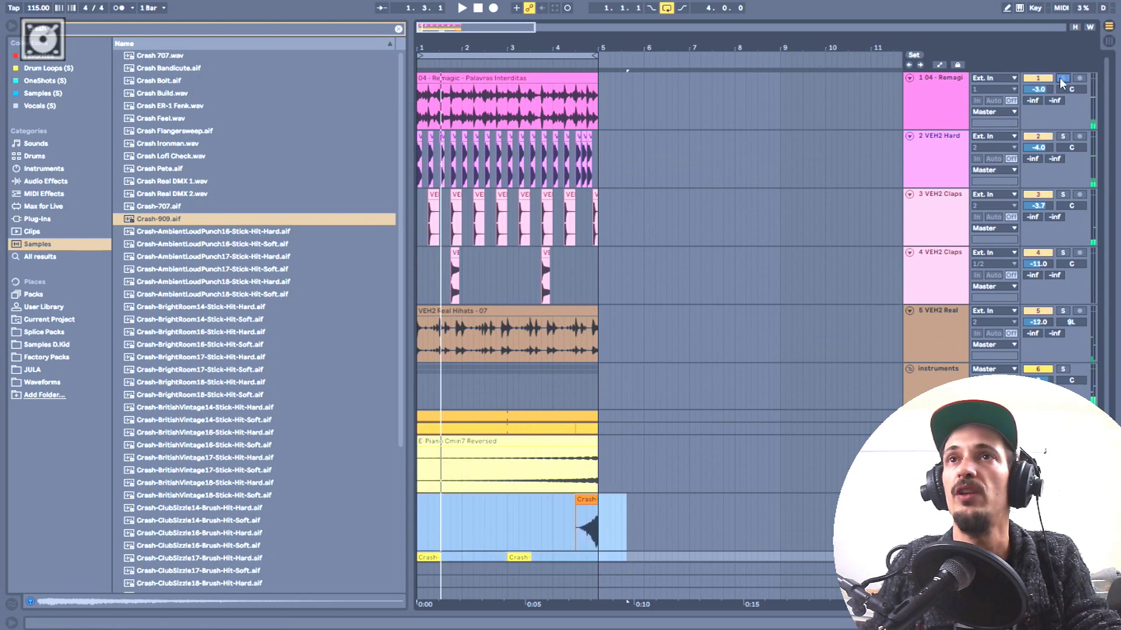
double_click(470, 98)
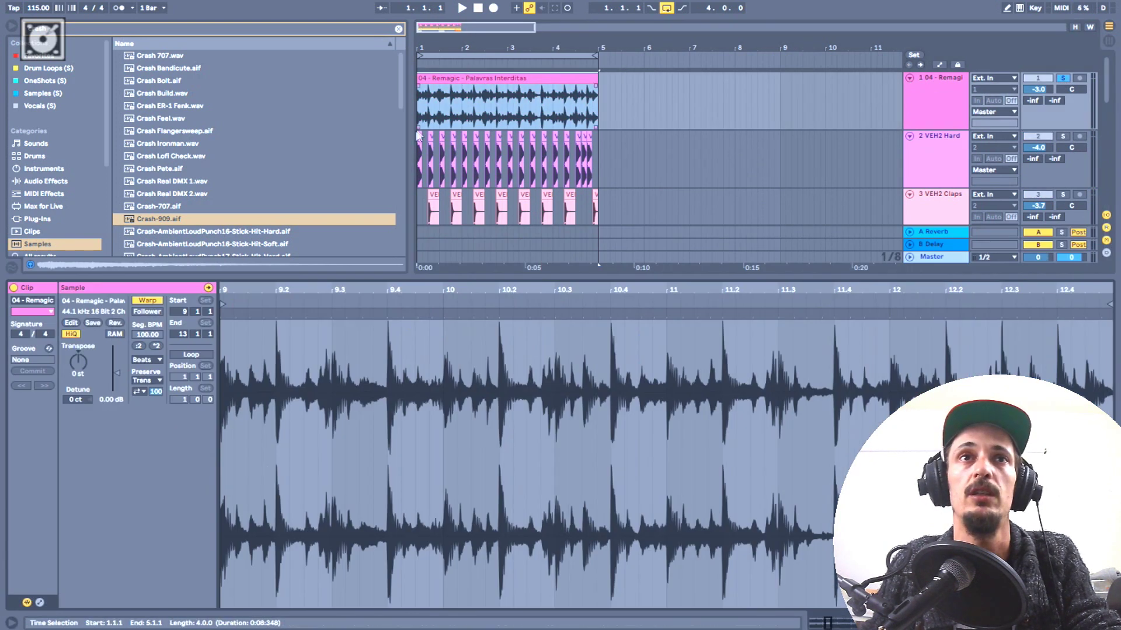
key("space")
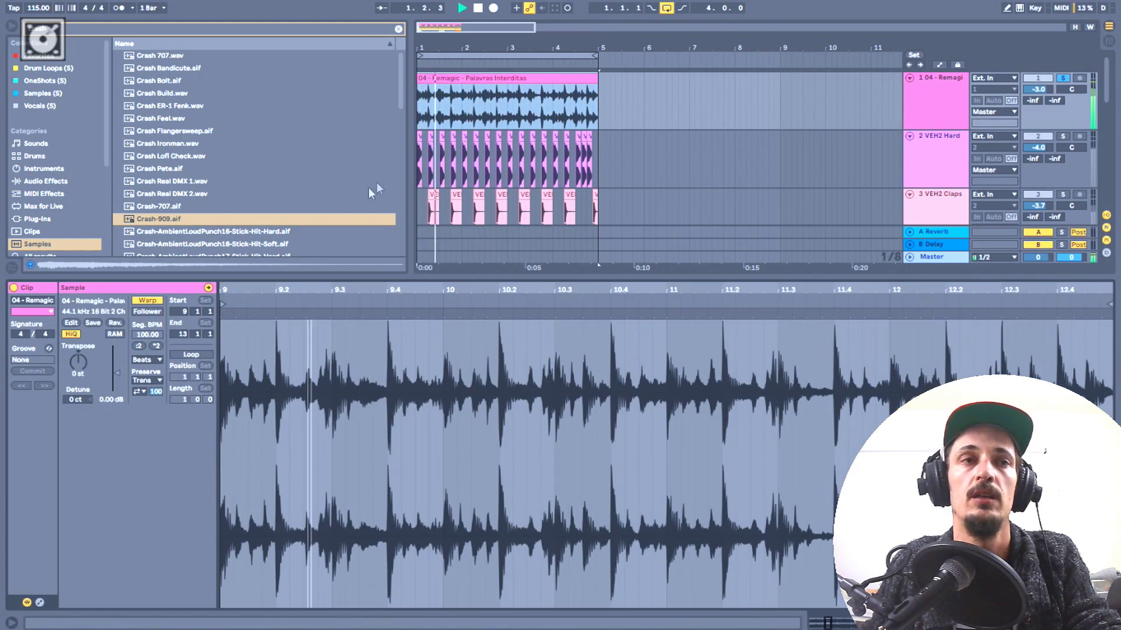
left_click(142, 392)
left_click(138, 401)
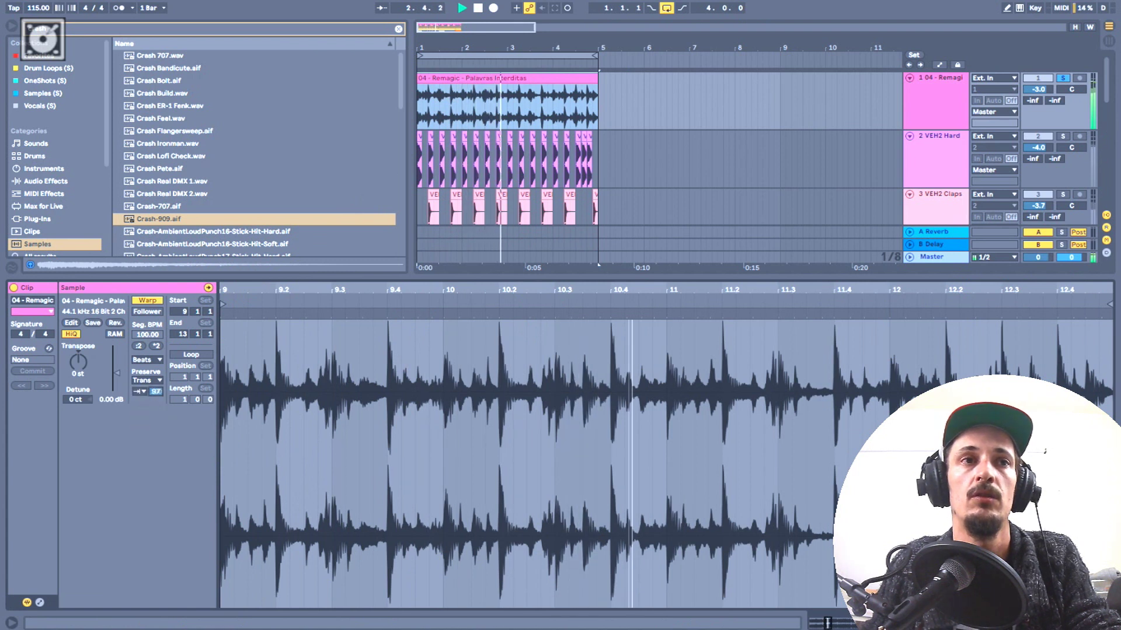
left_click_drag(156, 391, 156, 394)
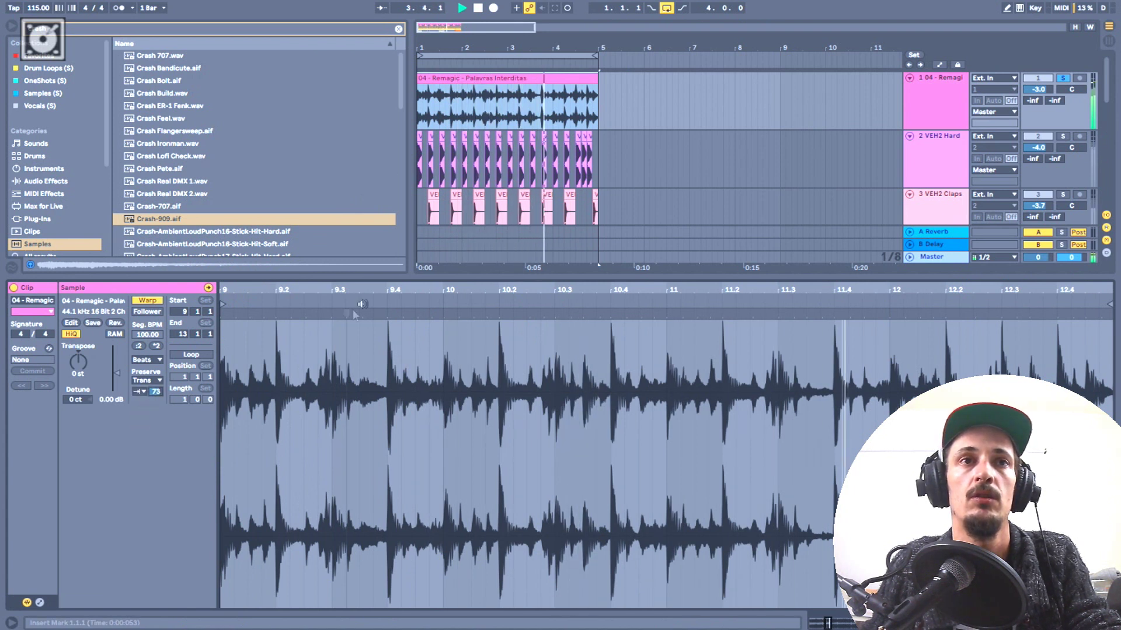
Add warp markers to the track 1 sample clip at 9, 9.4, 10.3, 11.2, 12 and 12.4.
double_click(391, 315)
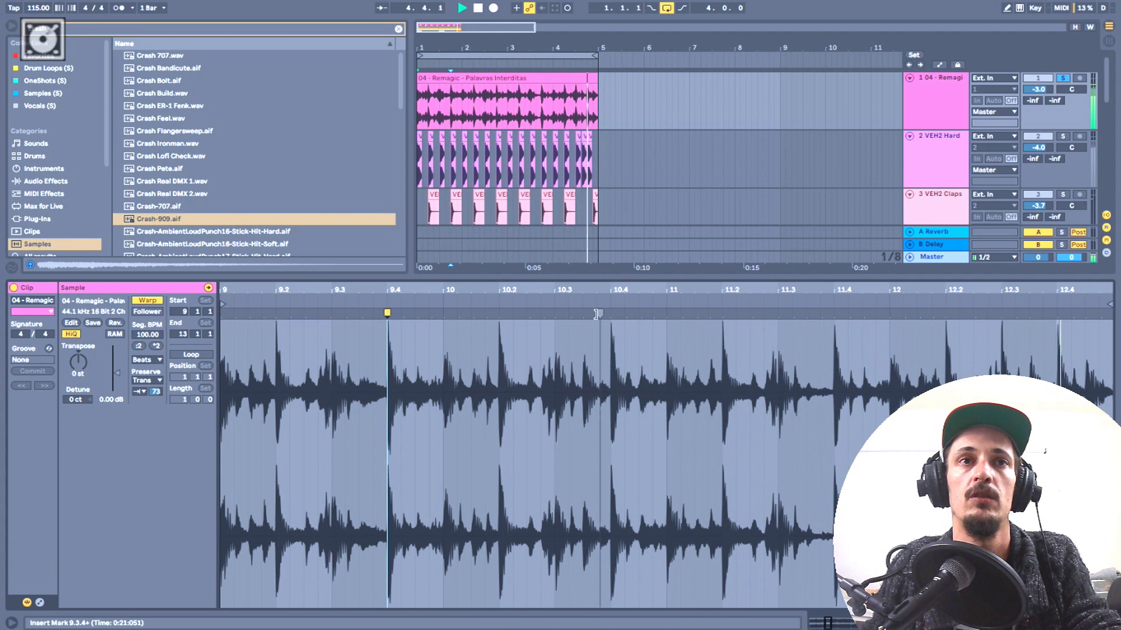
double_click(555, 314)
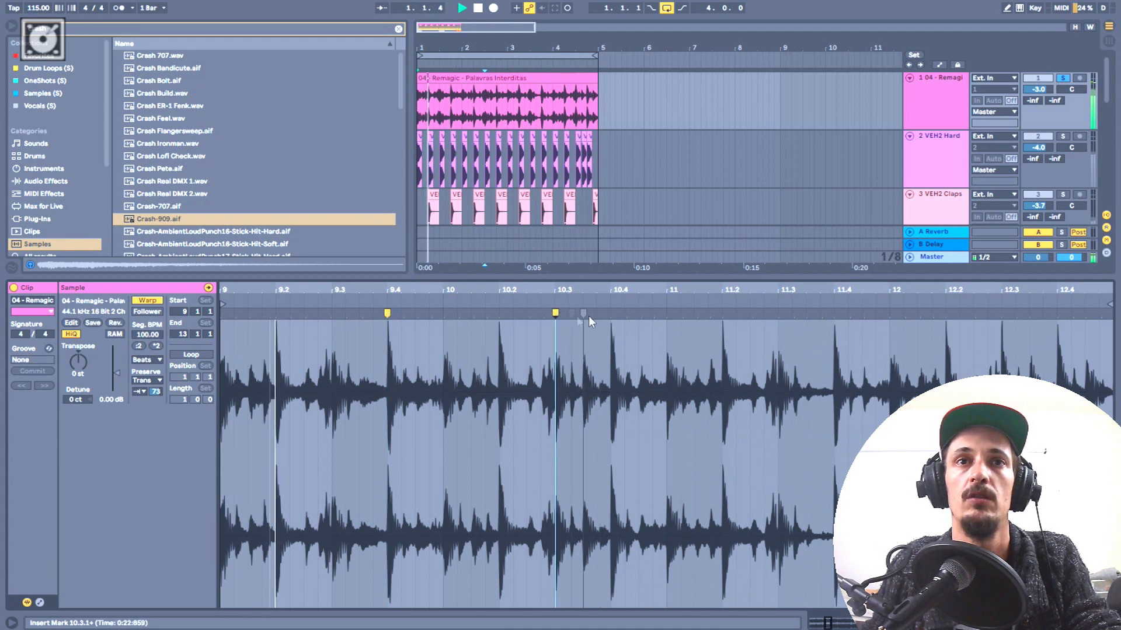
double_click(224, 315)
double_click(724, 315)
double_click(890, 314)
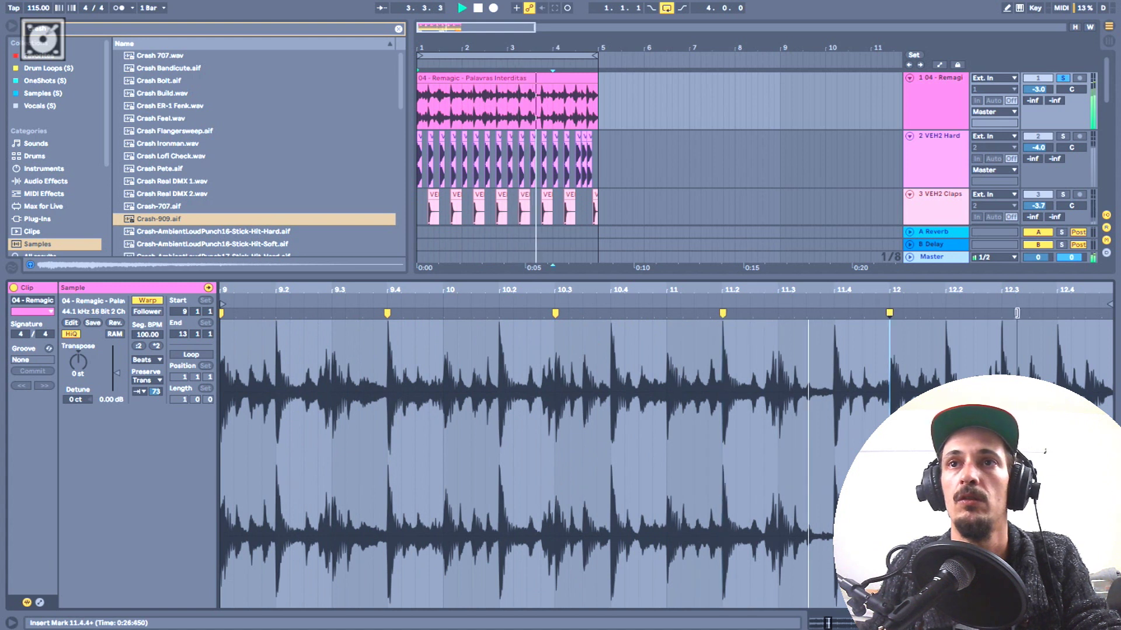
left_click_drag(327, 292, 334, 286)
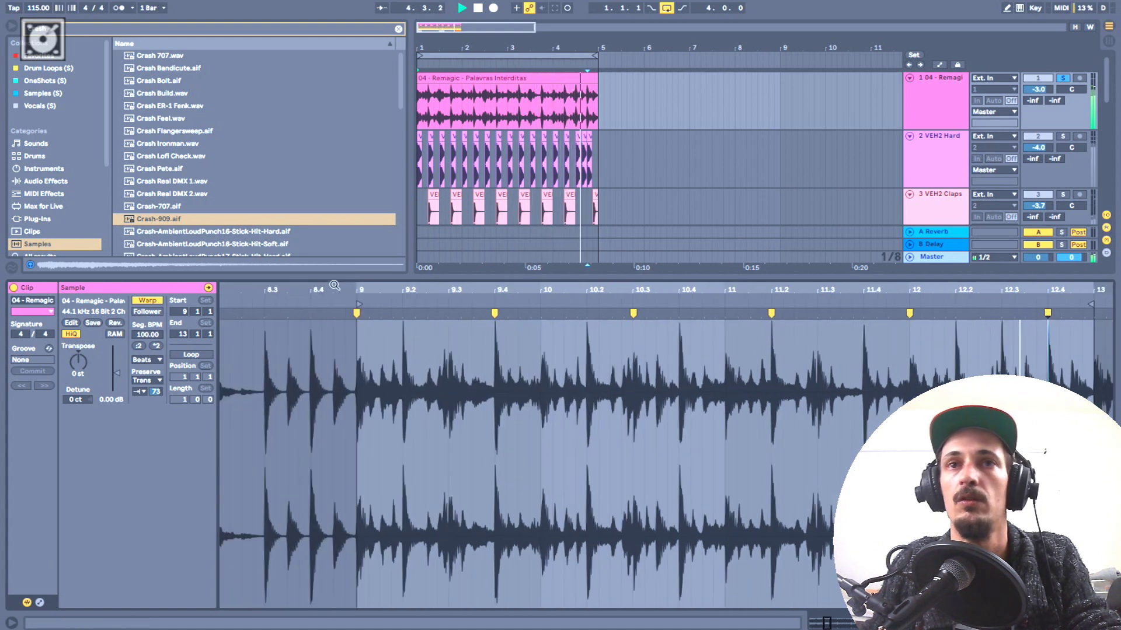
Set the track 1 sample clip's gain to 4.13 dB and its transient envelope to 32.
left_click_drag(155, 392, 118, 369)
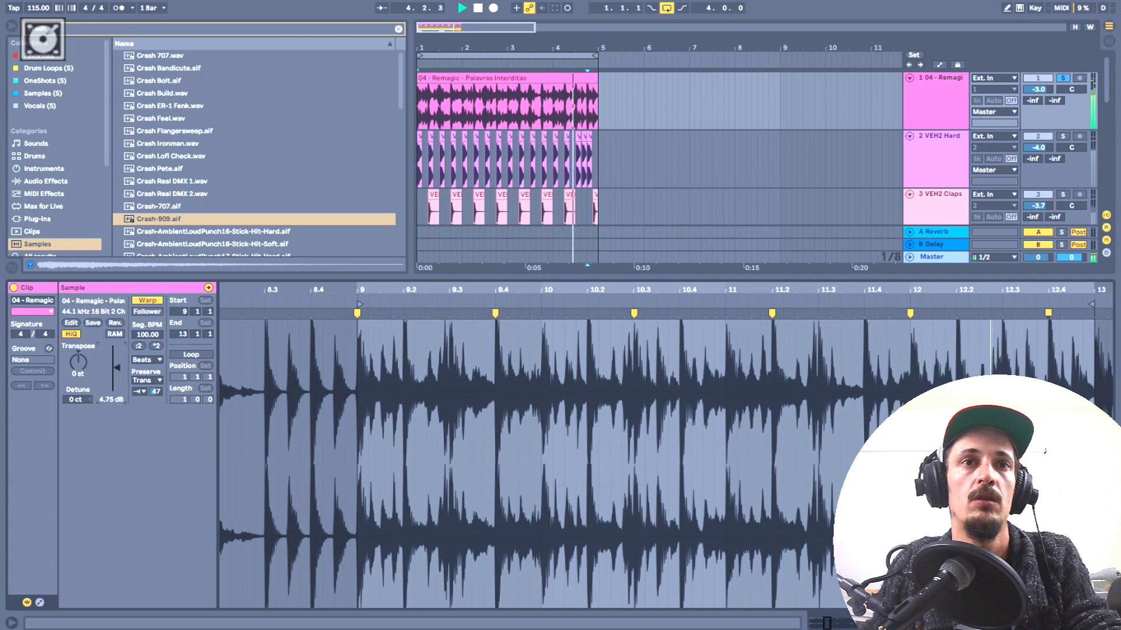
left_click_drag(117, 366, 117, 369)
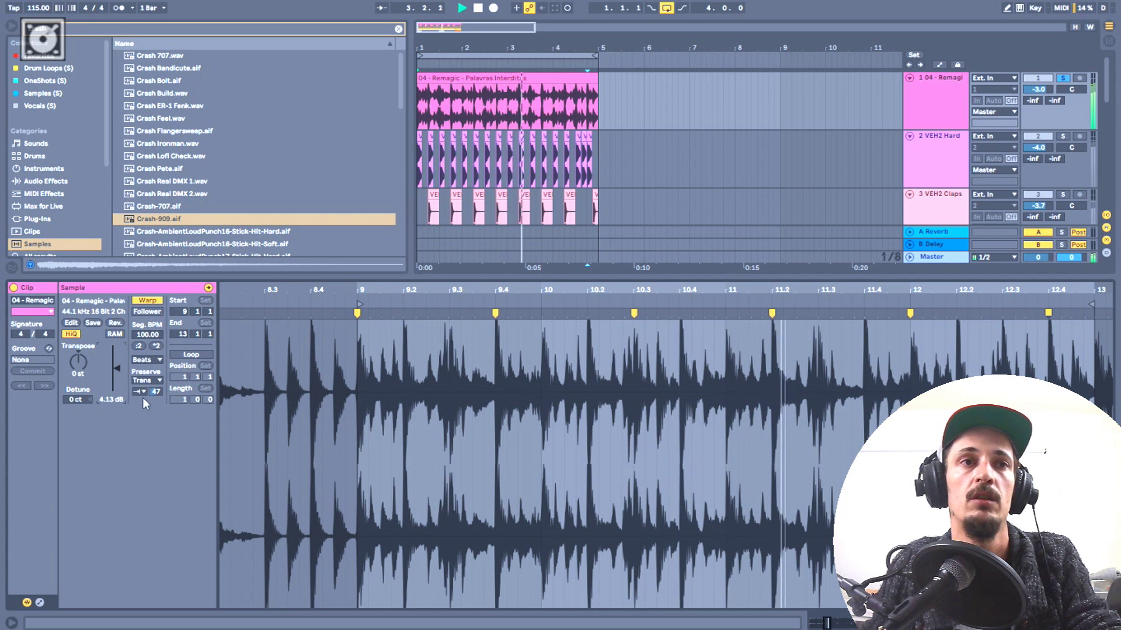
left_click_drag(155, 393, 155, 371)
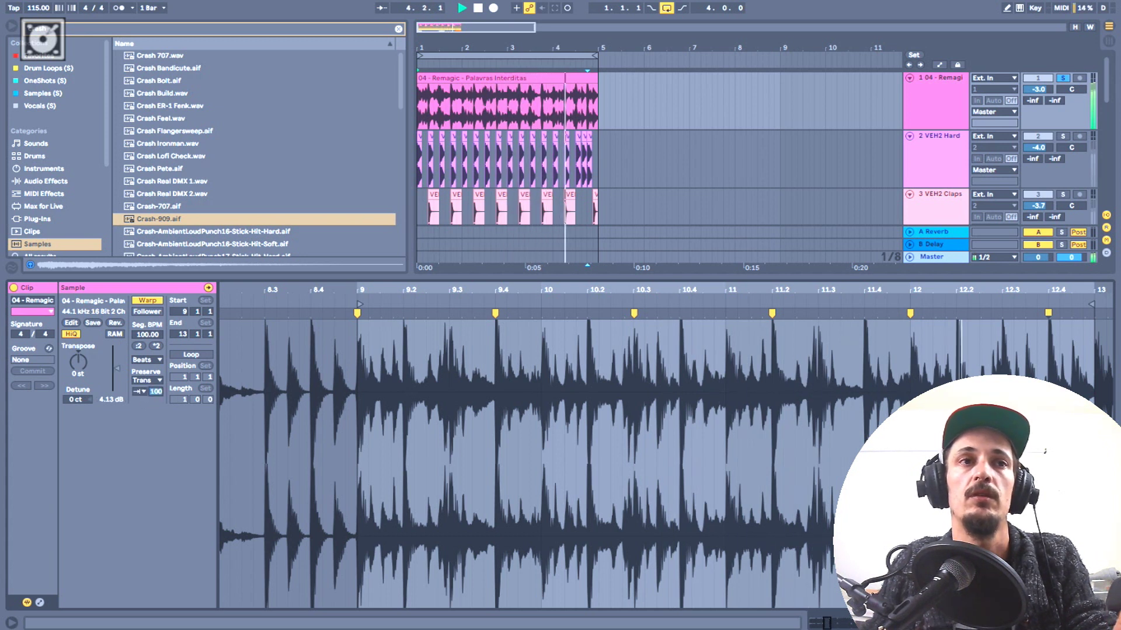
left_click_drag(155, 371, 155, 390)
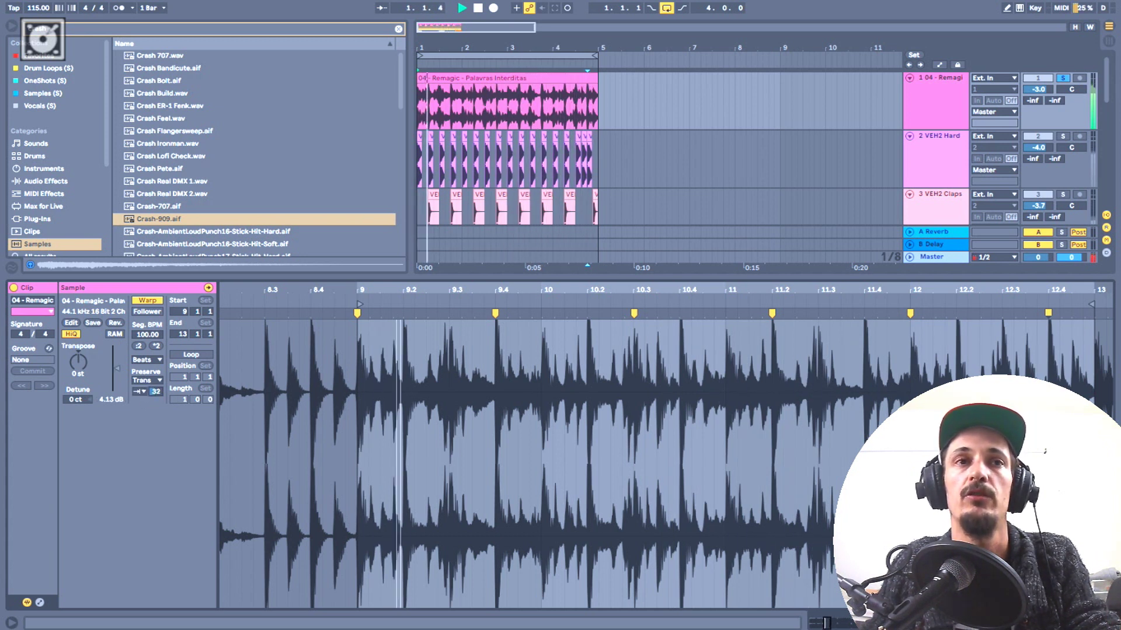
Add a warp marker between each pair of existing markers in the sample clip and raise its gain to 5.63 dB.
double_click(437, 313)
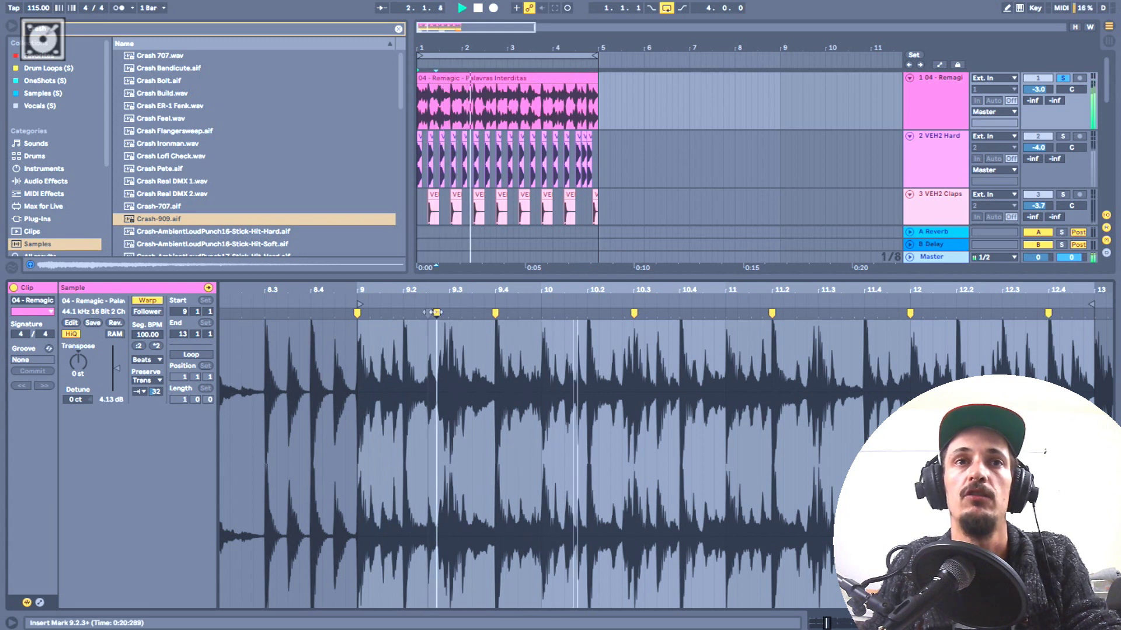
double_click(578, 313)
double_click(699, 315)
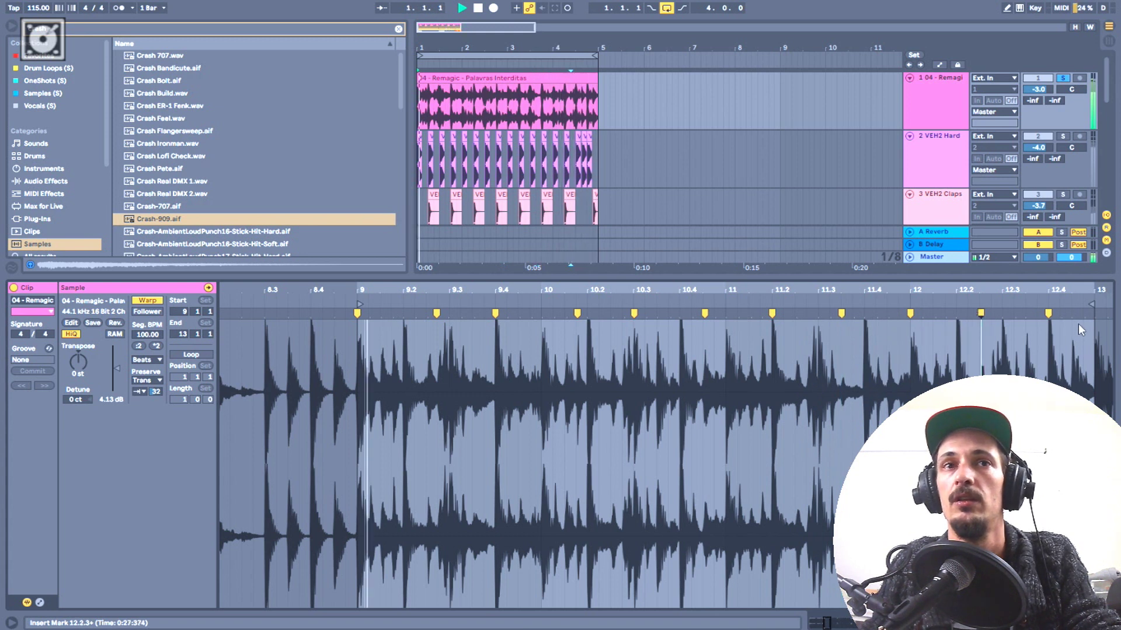
left_click_drag(118, 367, 118, 364)
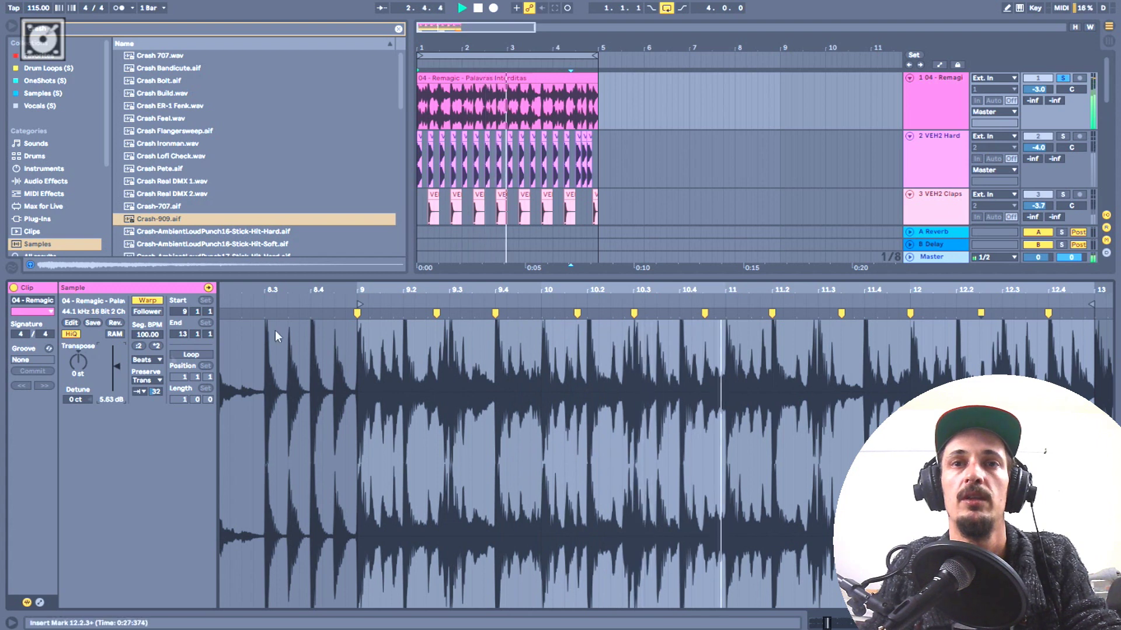
Unsolo track 1 and listen to it within the full loop, inspecting its Auto Filter device.
left_click(1064, 79)
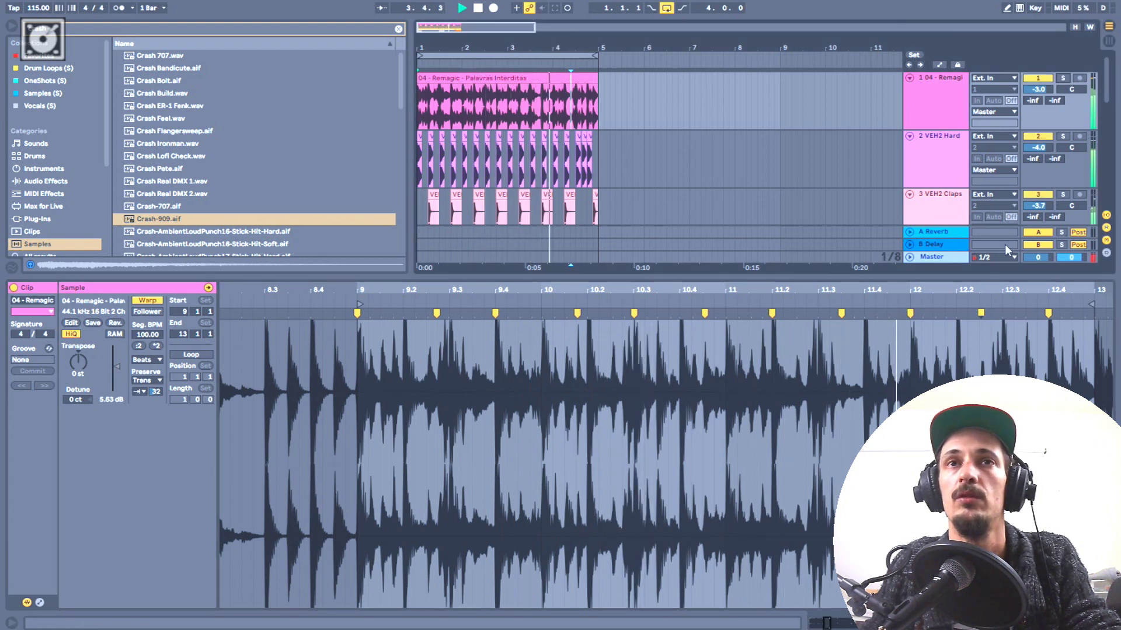
key("ctrl+alt+l")
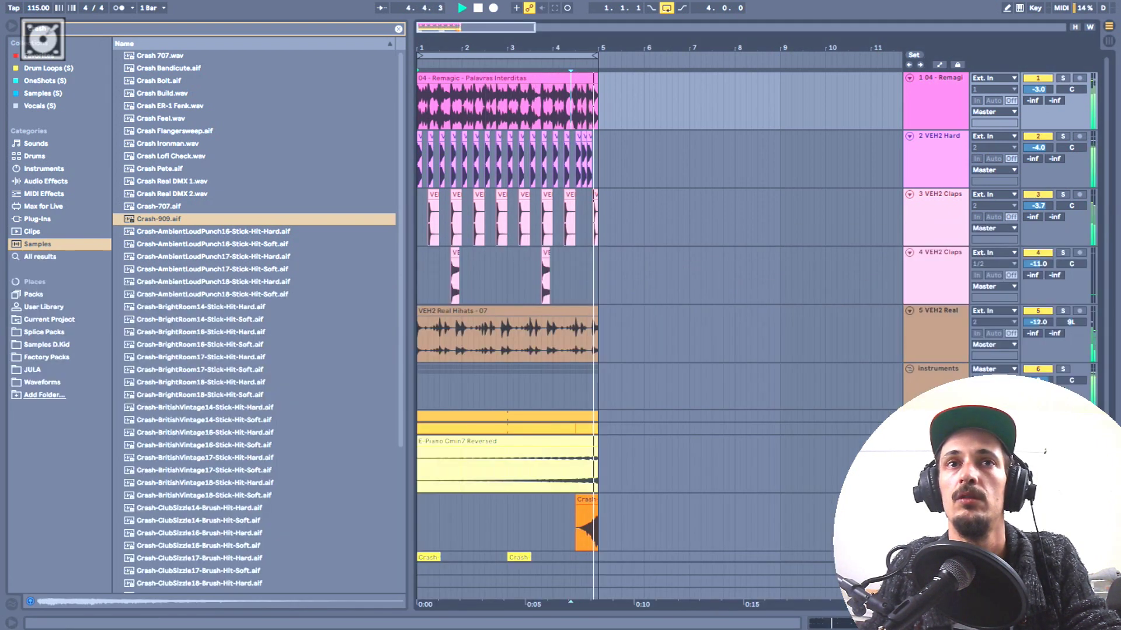
left_click(1042, 75)
left_click(1042, 75)
double_click(942, 84)
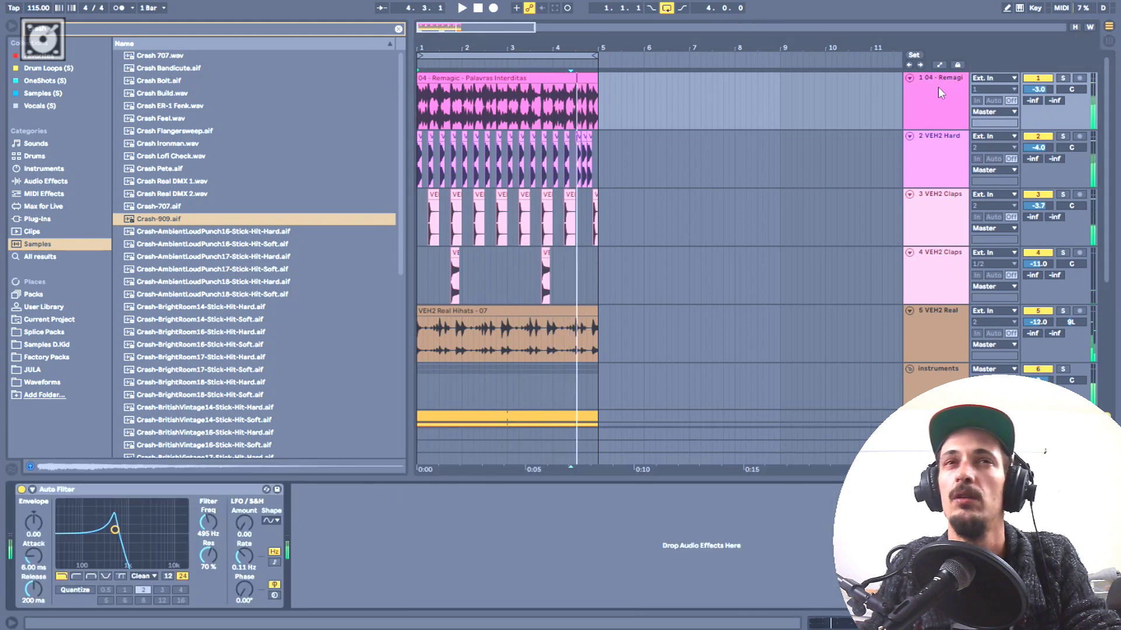
scroll(671, 310, "down", 5)
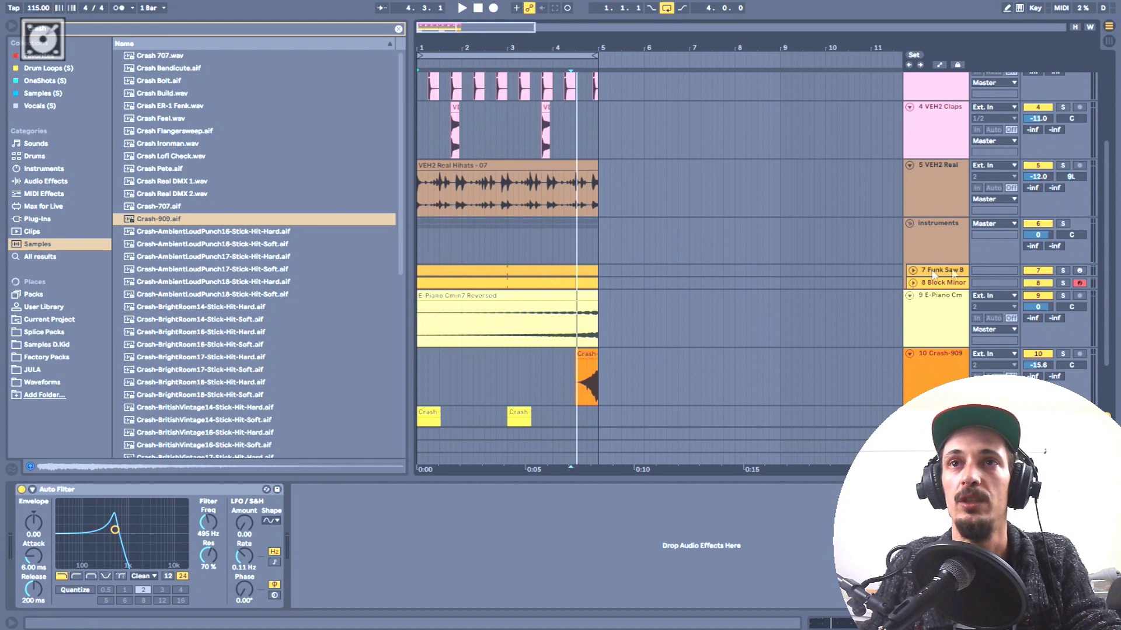
scroll(962, 268, "up", 5)
key("space")
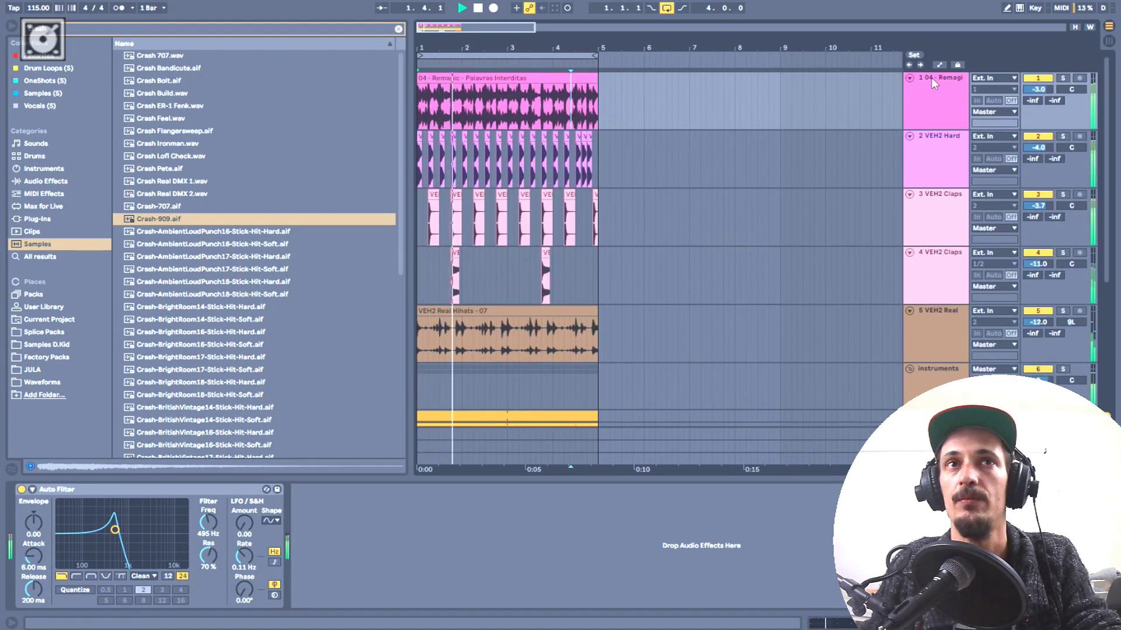
key("space")
Solo track 1, transpose its sample clip to -5 st and set the transient envelope to 40.
double_click(551, 129)
key("space")
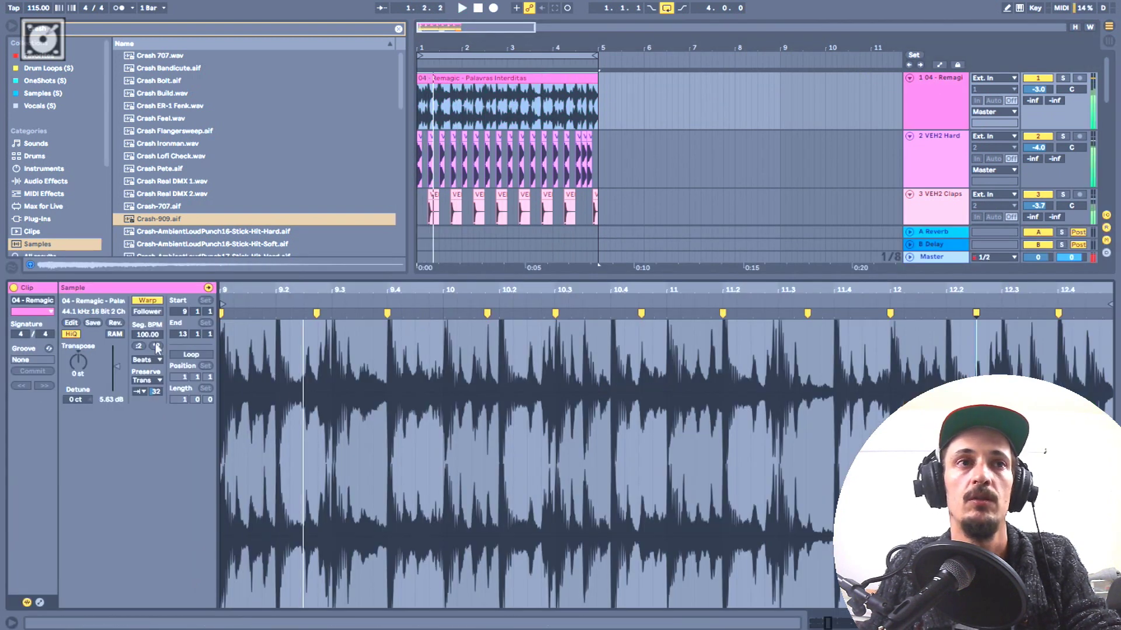
left_click_drag(78, 362, 78, 355)
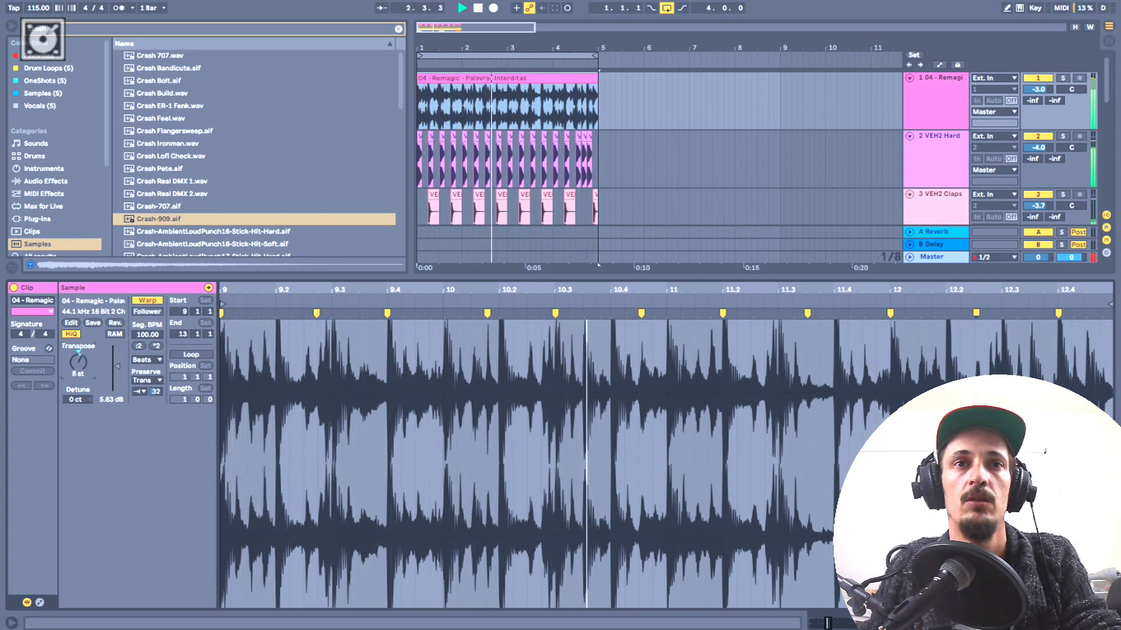
left_click_drag(78, 362, 77, 374)
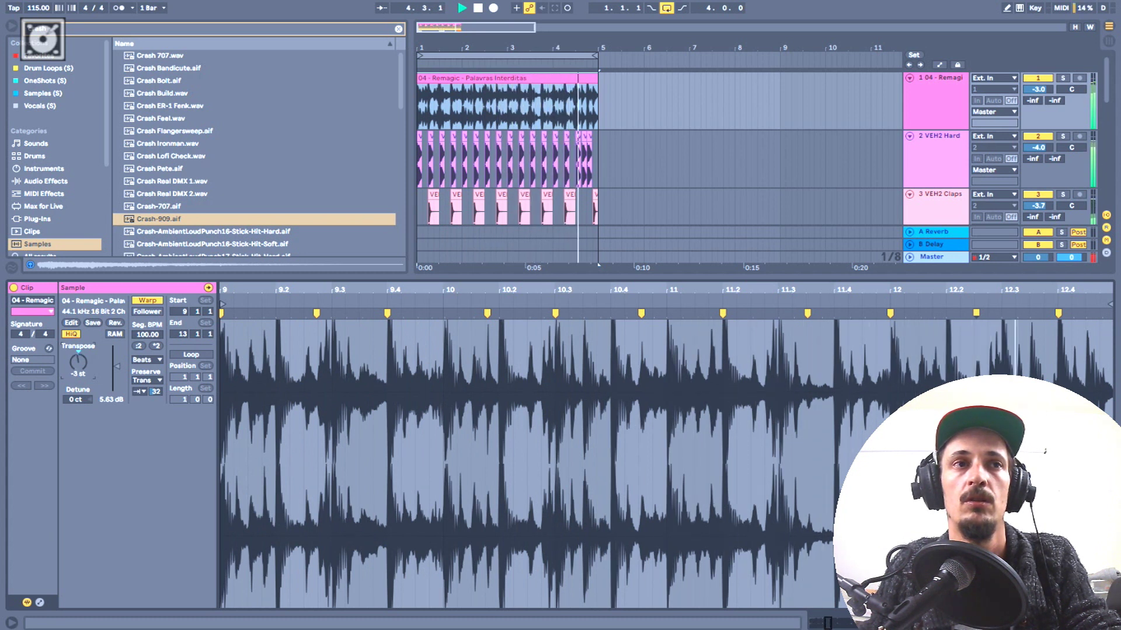
left_click(1062, 78)
left_click_drag(91, 359, 91, 372)
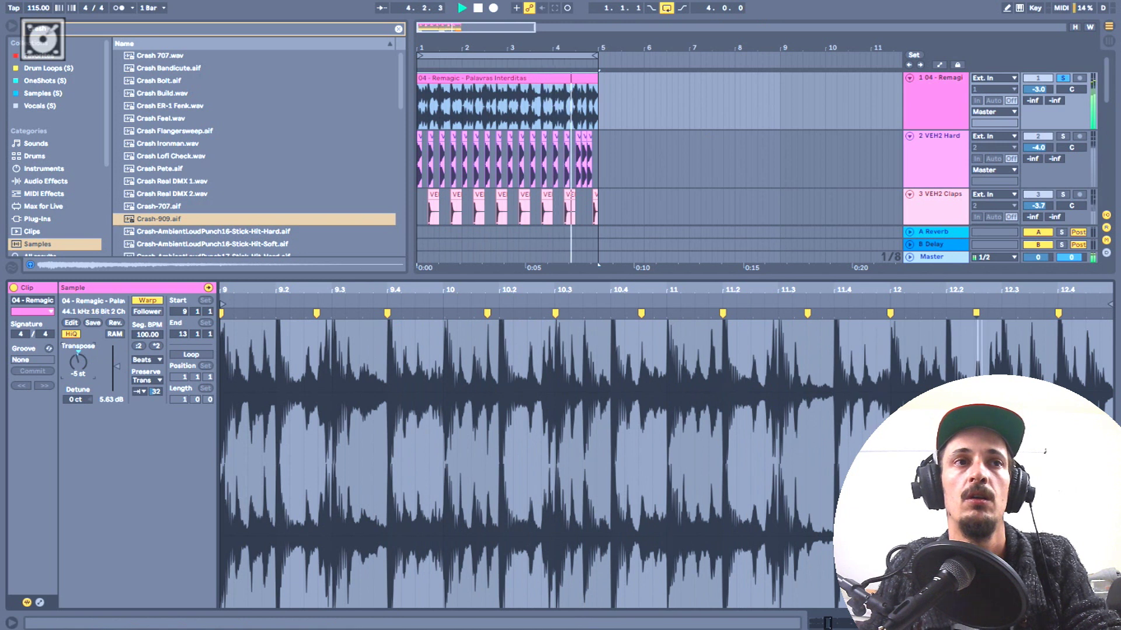
left_click_drag(163, 398, 163, 389)
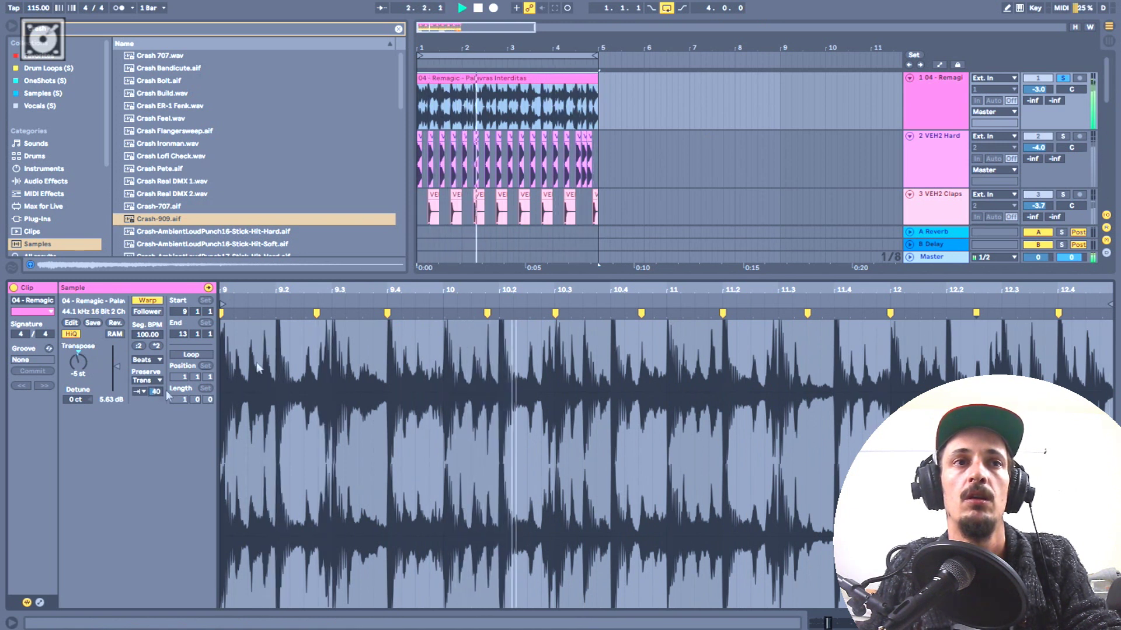
Transpose the track 1 sample clip to 12 st and set its transient envelope to 50, comparing it soloed and within the full loop.
left_click(1066, 78)
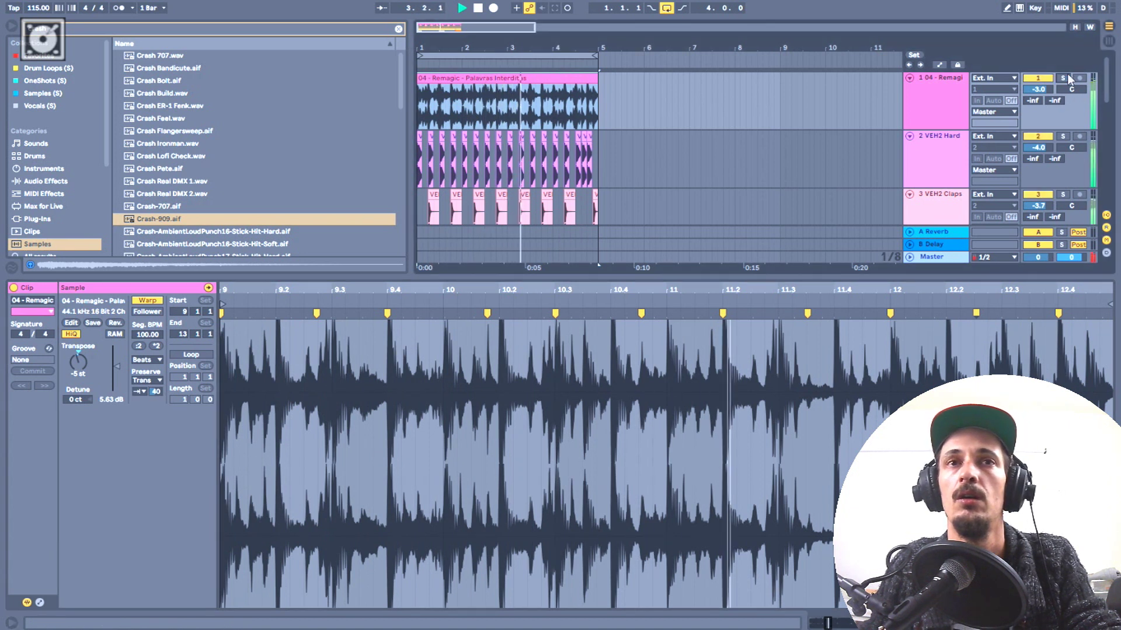
mouse_move(88, 350)
left_mouse_down()
mouse_move(88, 364)
mouse_move(89, 329)
left_mouse_up()
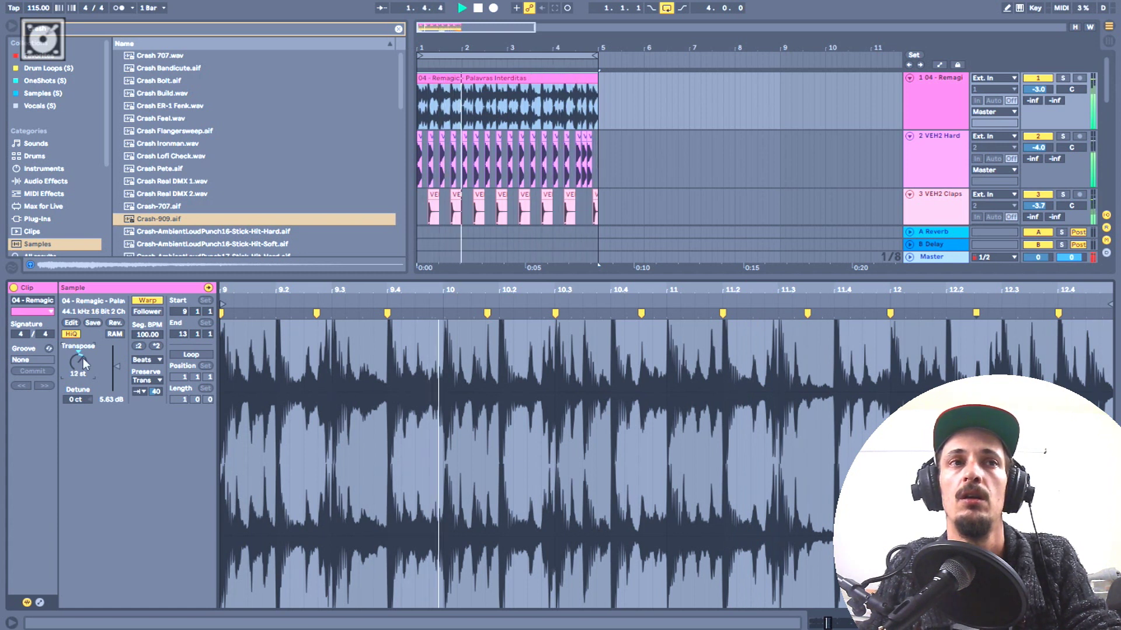
left_click(1062, 78)
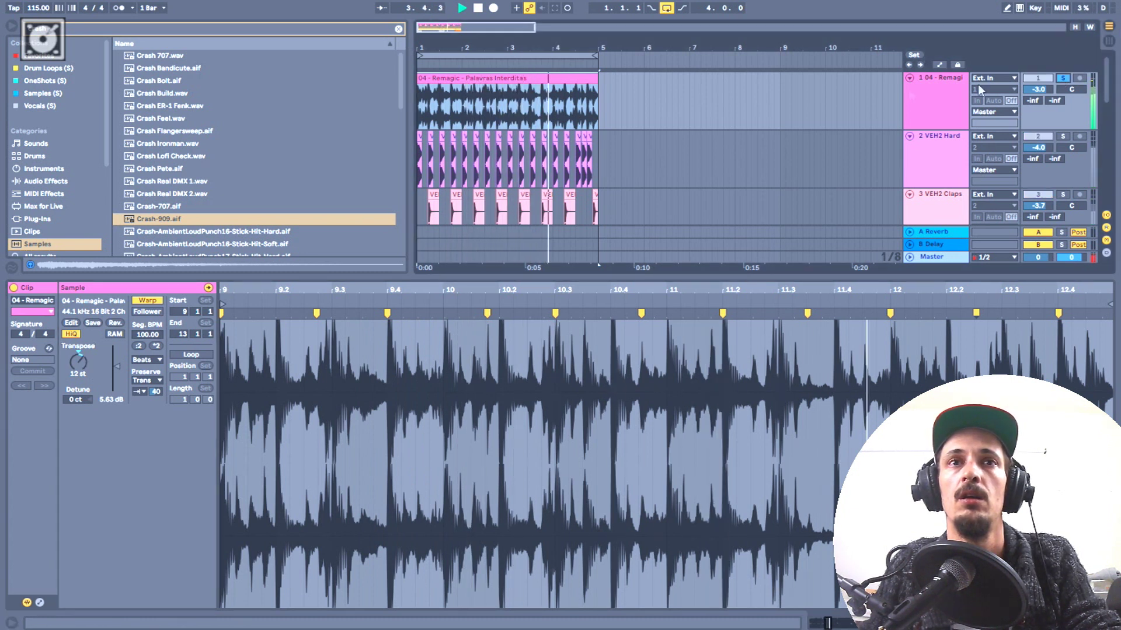
left_click_drag(155, 392, 155, 380)
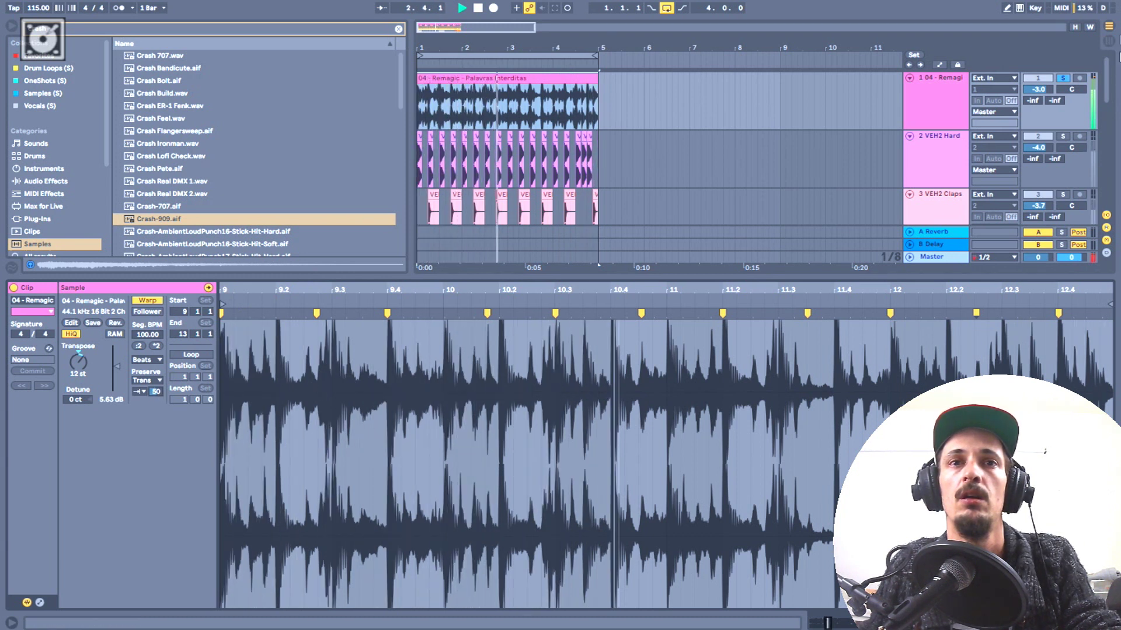
left_click(1062, 78)
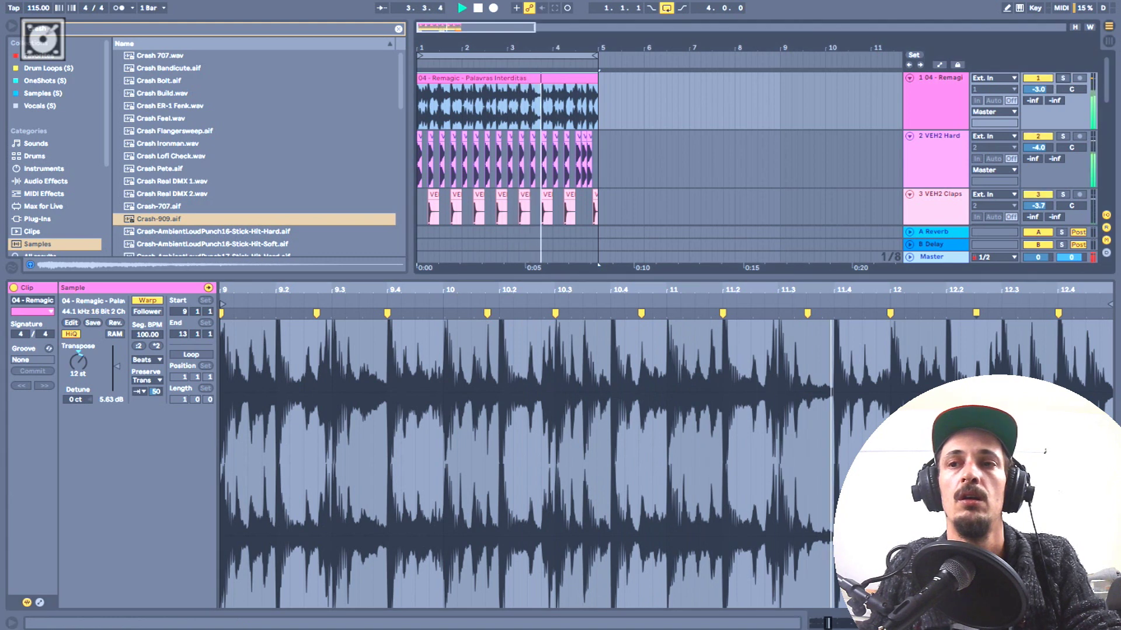
Enlarge the session mixer and raise track 1's volume to 0.6 dB.
key("ctrl+alt+l")
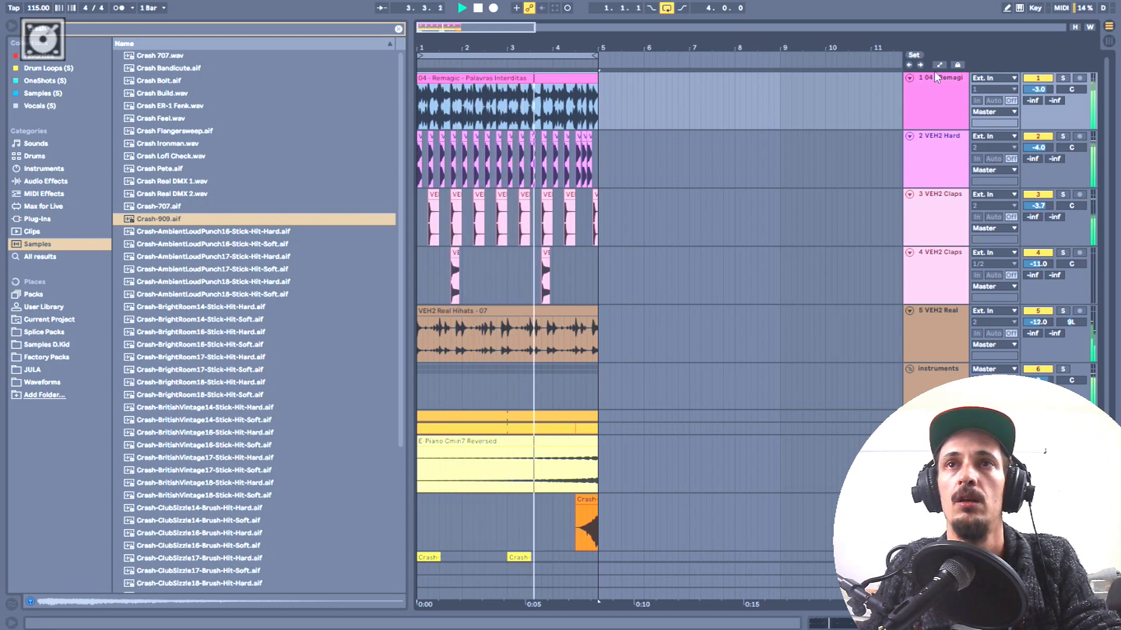
left_click(922, 88)
key("Tab")
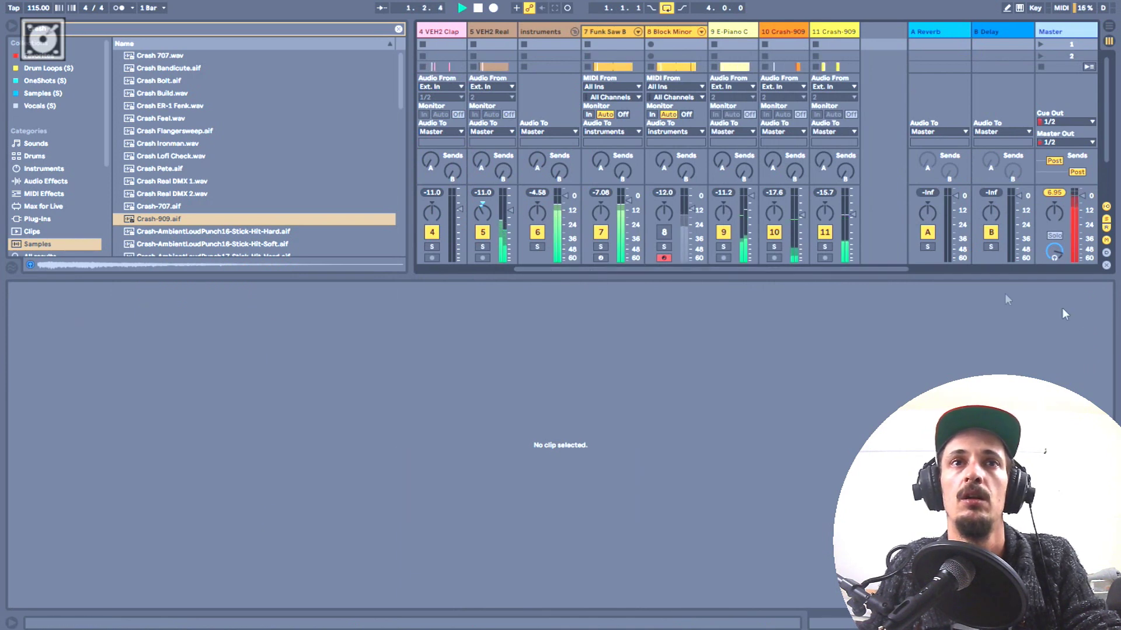
left_click_drag(1004, 281, 1004, 437)
key("Tab")
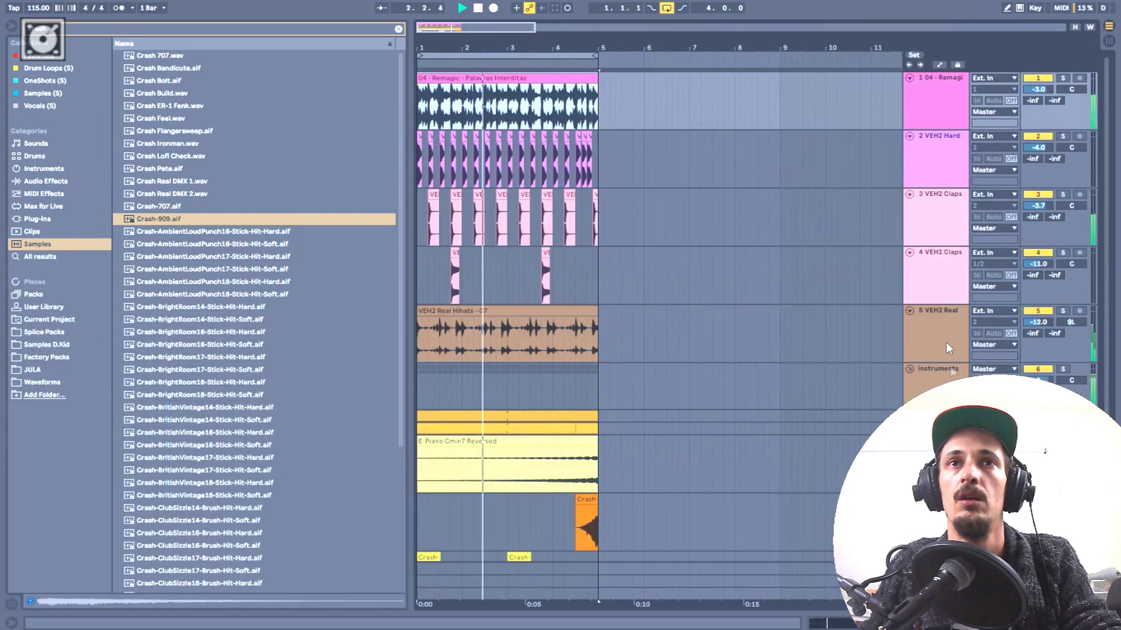
key("Tab")
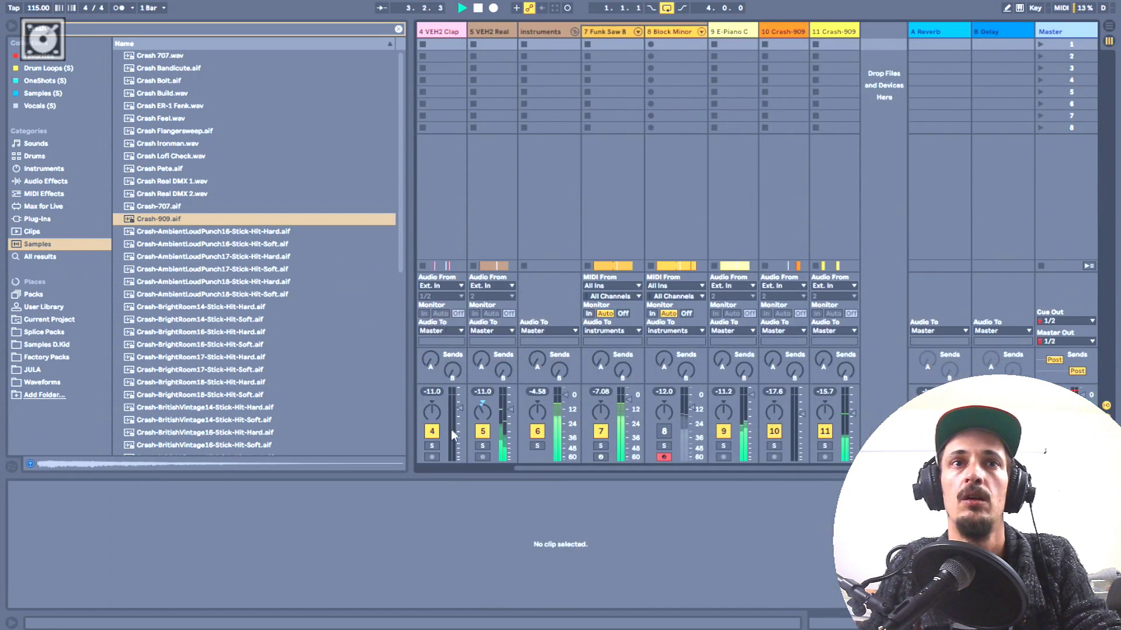
left_click_drag(674, 467, 463, 395)
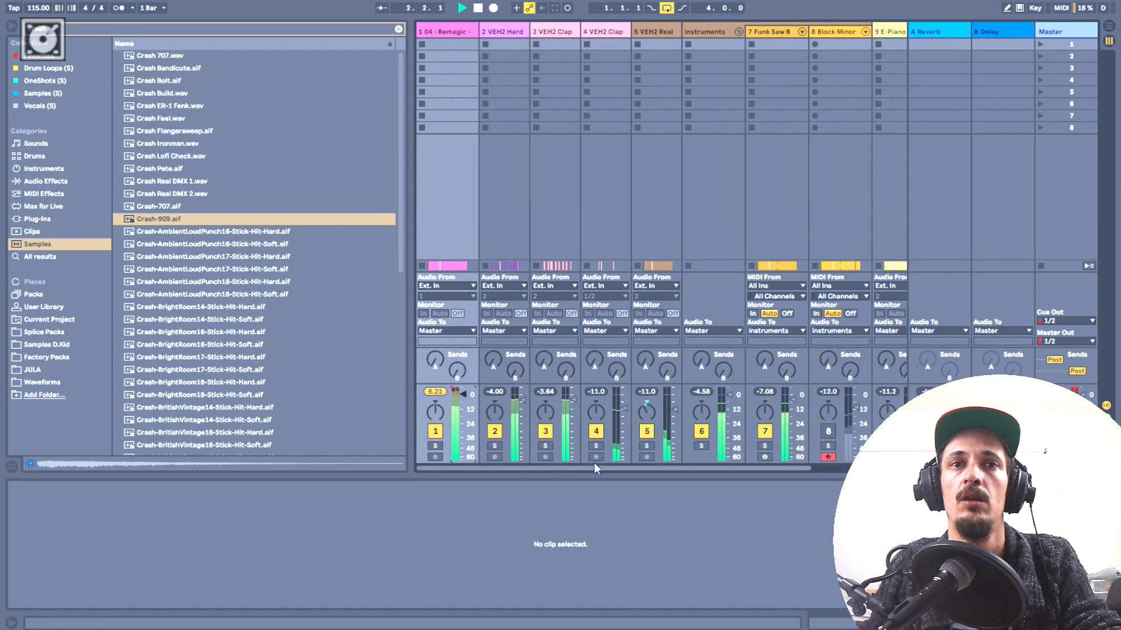
Turn the muted Block Minor track back on and set its volume to -11.0 dB.
left_click_drag(594, 466, 807, 468)
left_click(663, 432)
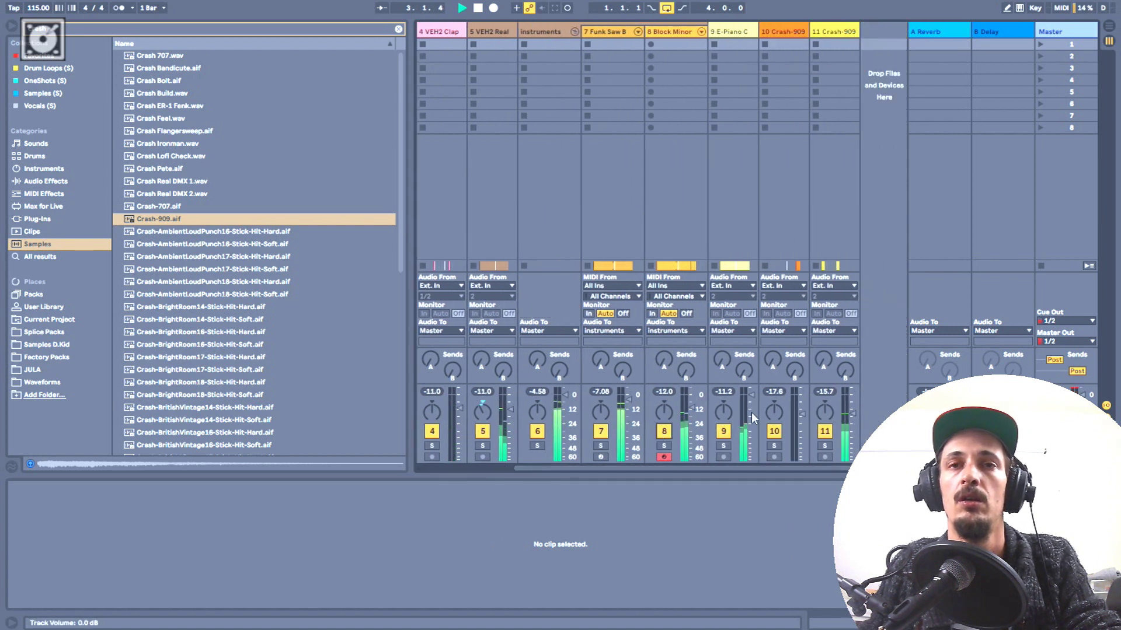
left_click_drag(691, 407, 691, 410)
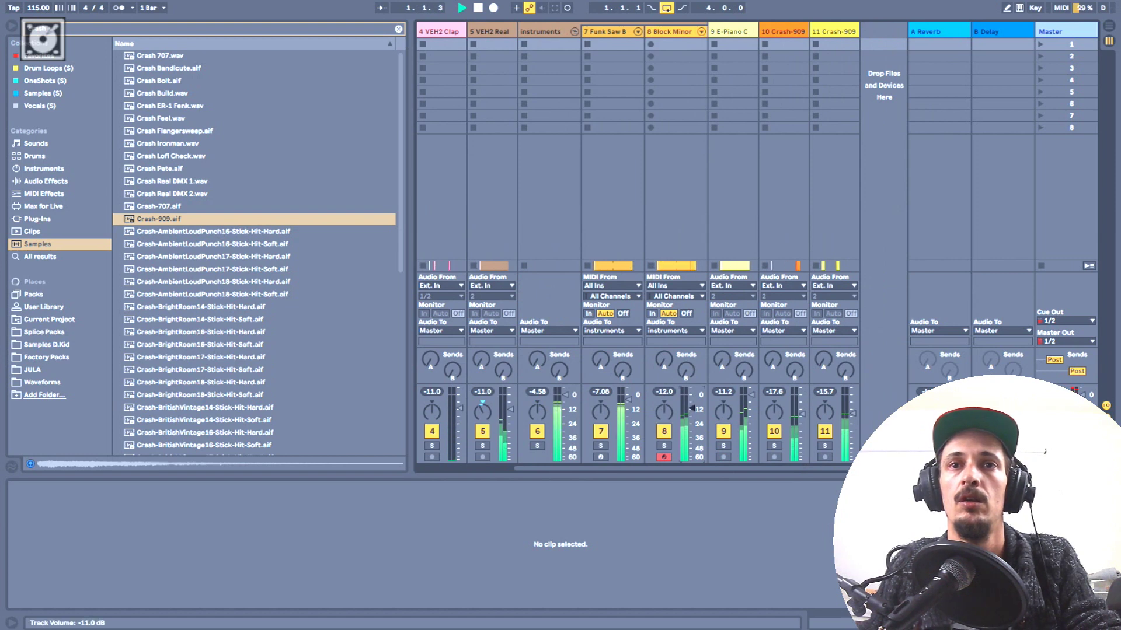
Lower track 1's volume to -2.1 dB and replay the loop in the arrangement.
key("Tab")
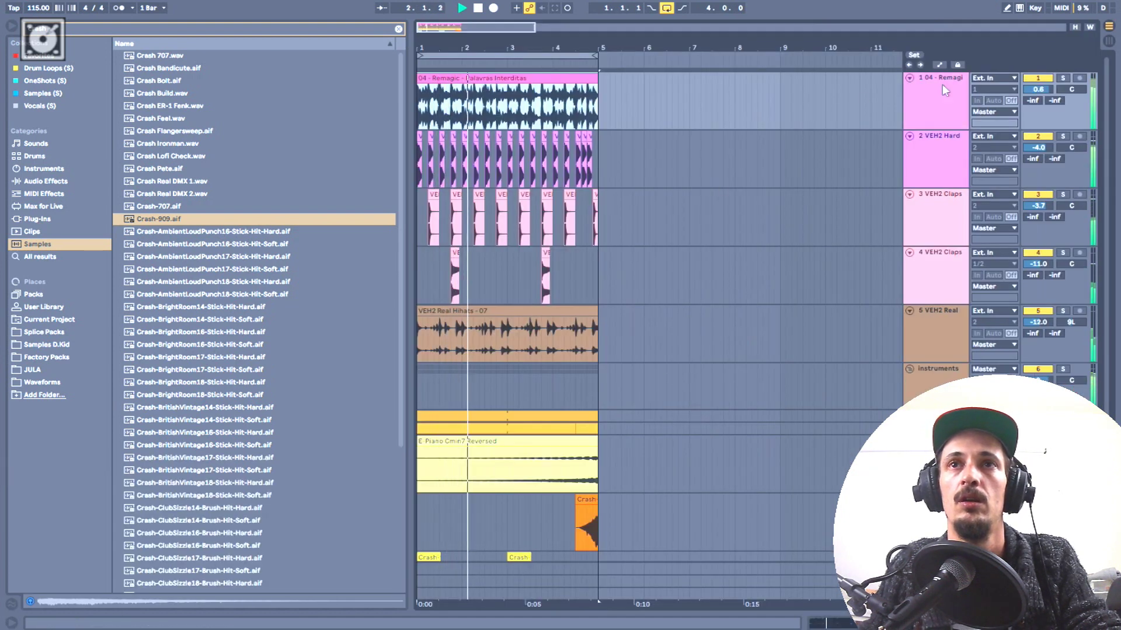
key("Tab")
left_click_drag(604, 469, 410, 470)
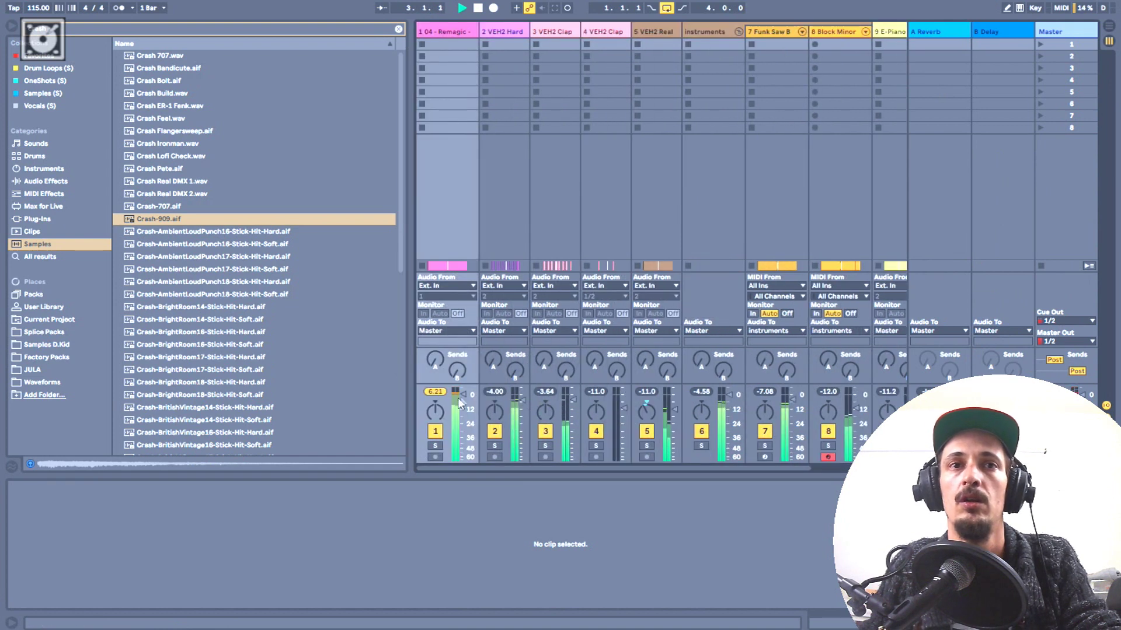
key("space")
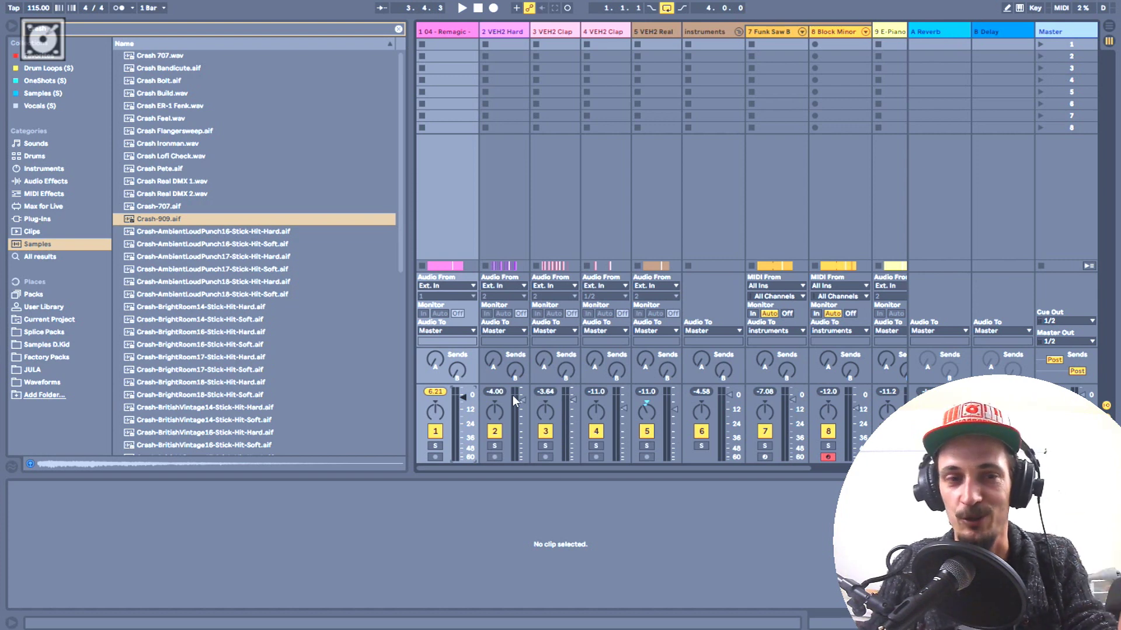
key("Tab")
key("space")
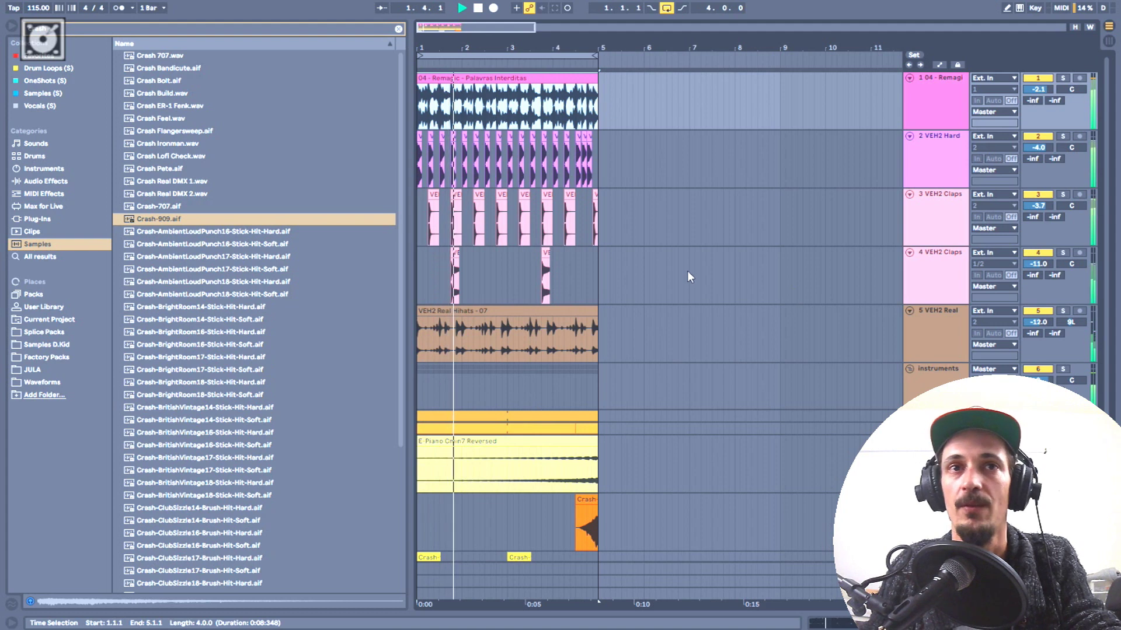
scroll(687, 272, "down", 3)
scroll(685, 273, "up", 3)
scroll(685, 273, "down", 3)
scroll(686, 273, "up", 3)
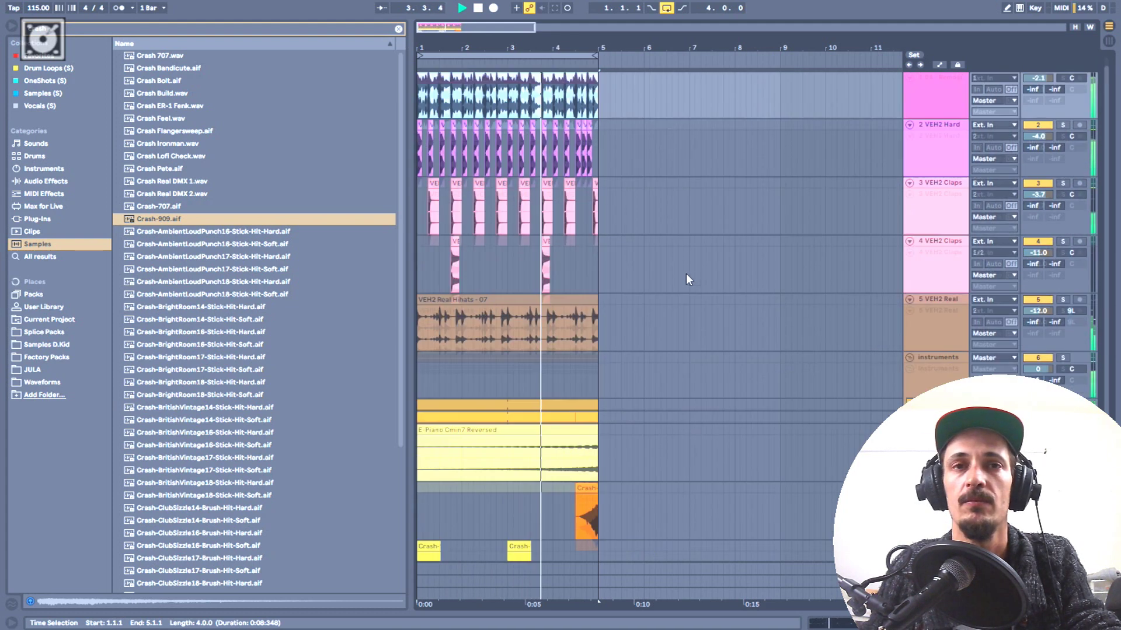
Search the samples for "chimes" and place Chimes Finger Down.aif at bar 1 on a new audio track beneath the crash tracks.
left_click(66, 26)
type("chimes")
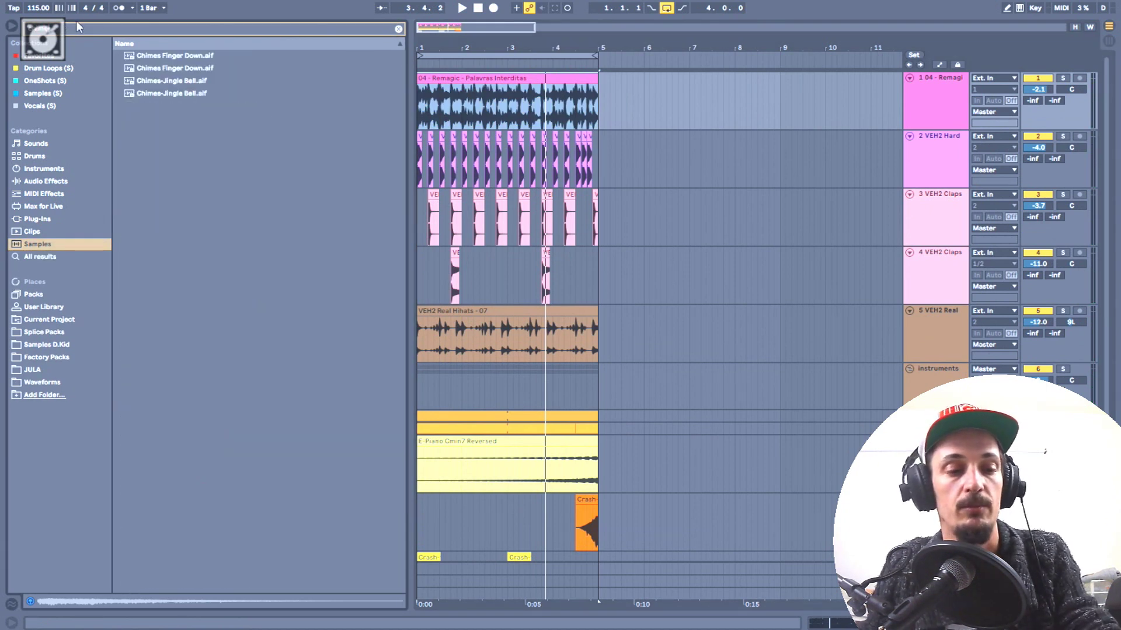
left_click(200, 56)
left_click_drag(186, 60, 244, 114)
left_click_drag(167, 60, 418, 546)
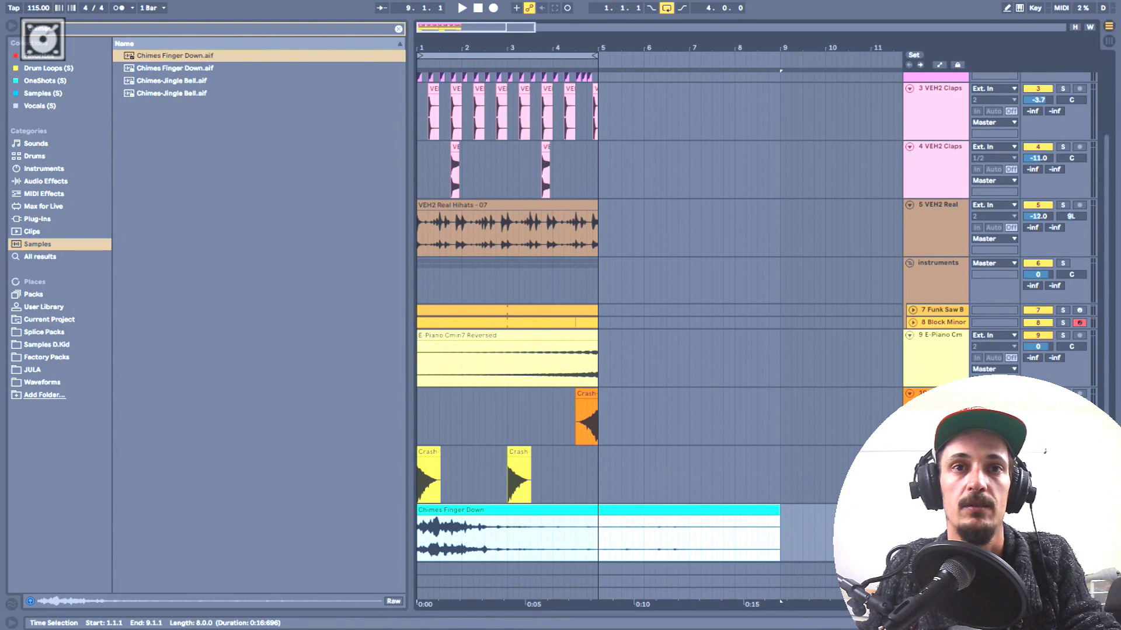
Play the loop and lower the chimes track's volume to -16.7 dB.
key("space")
key("Tab")
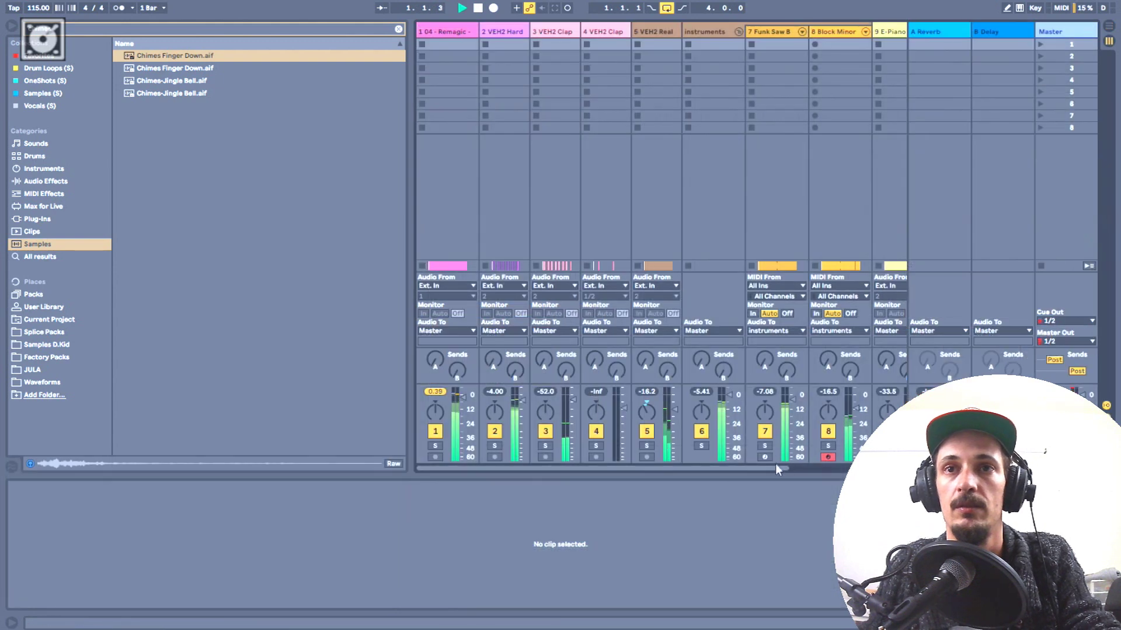
left_click_drag(775, 467, 894, 467)
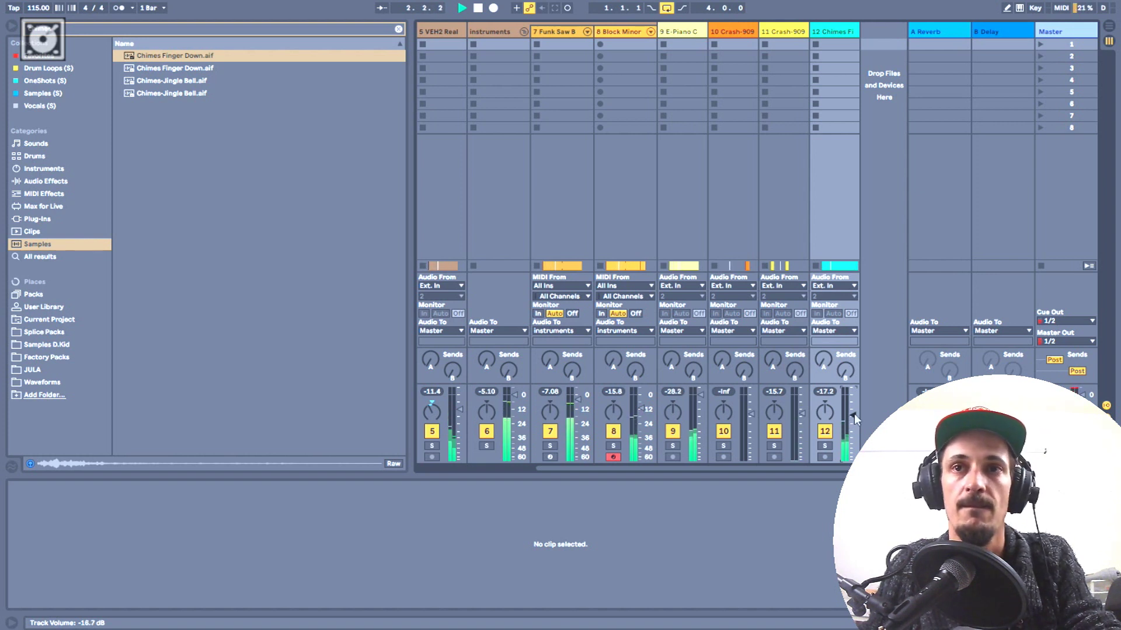
Mute track 1 to hear the loop without the sample, and turn the track back on.
scroll(800, 469, "left", 5)
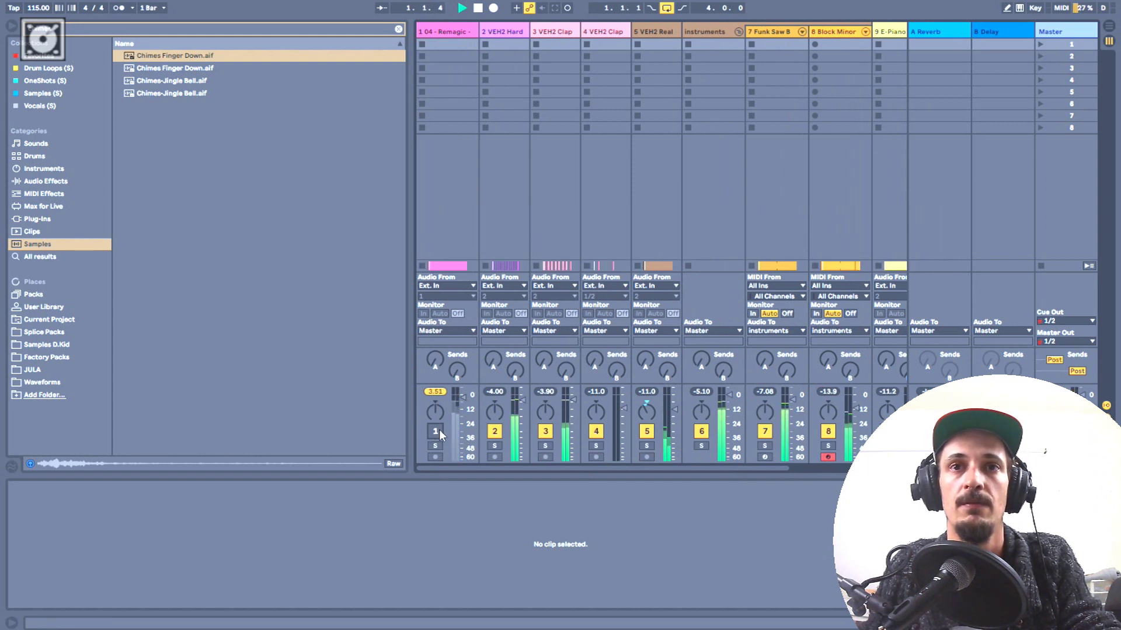
key("Tab")
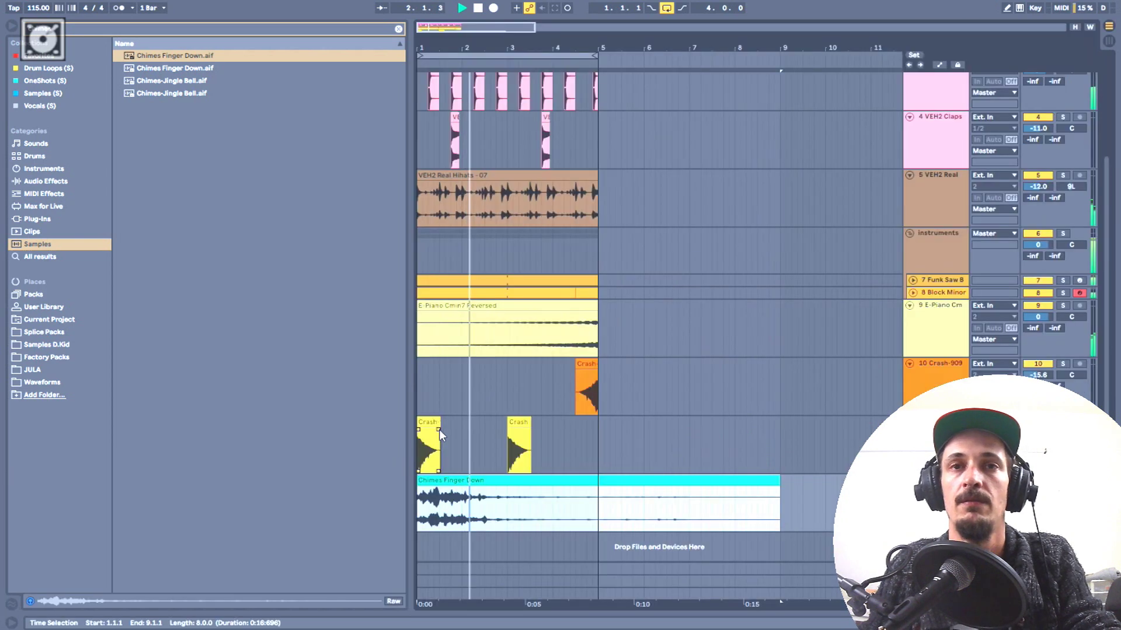
scroll(540, 366, "up", 3)
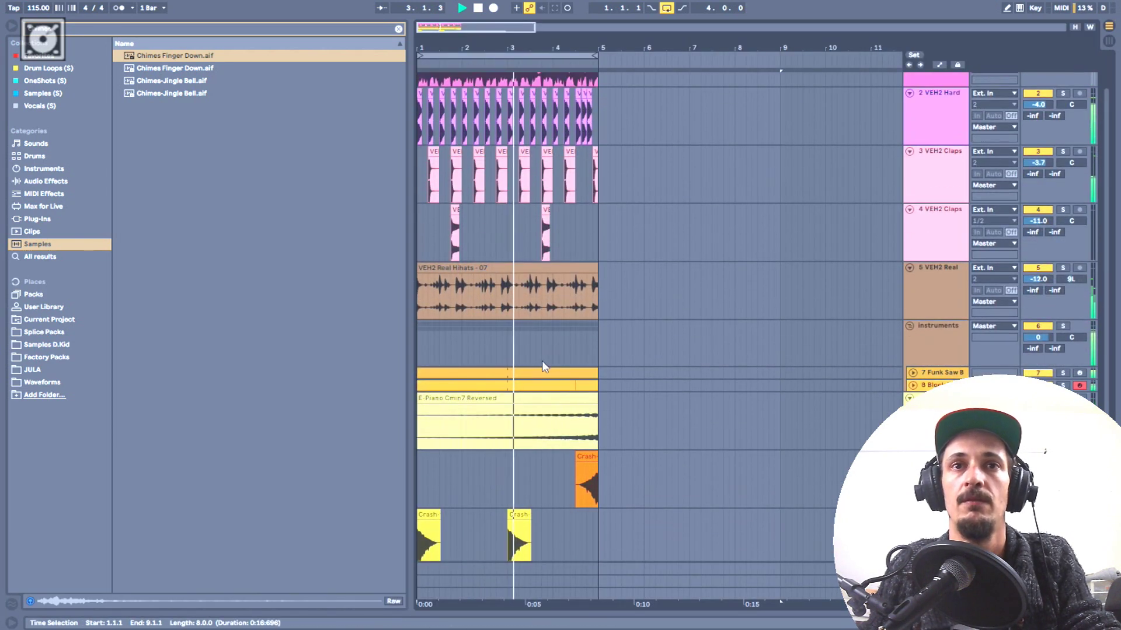
scroll(542, 366, "down", 3)
key("Tab")
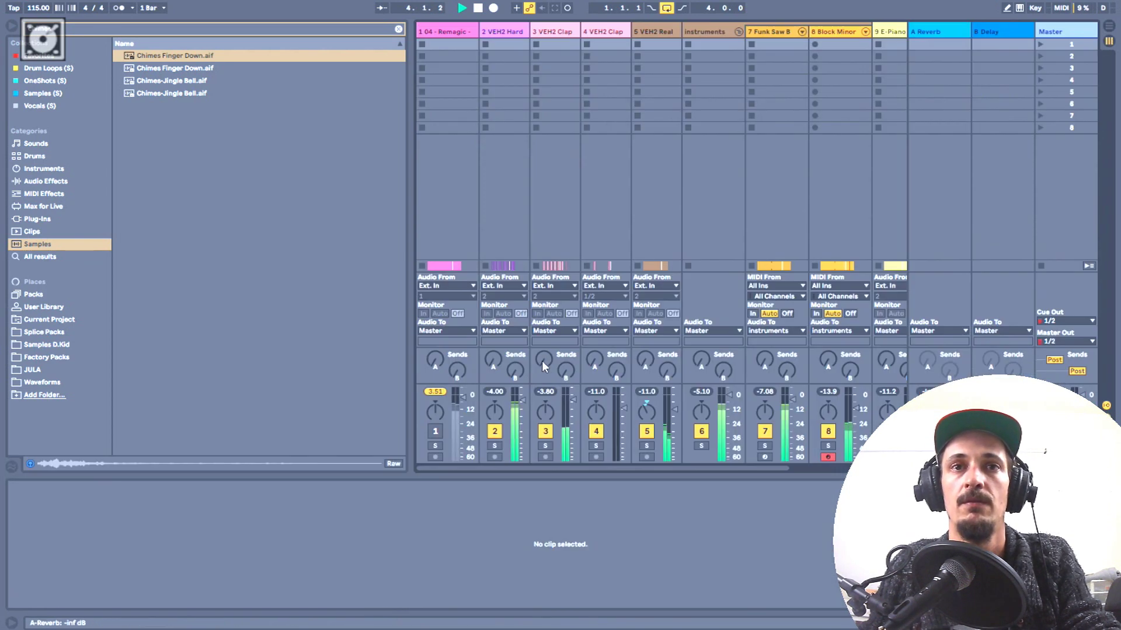
left_click(439, 435)
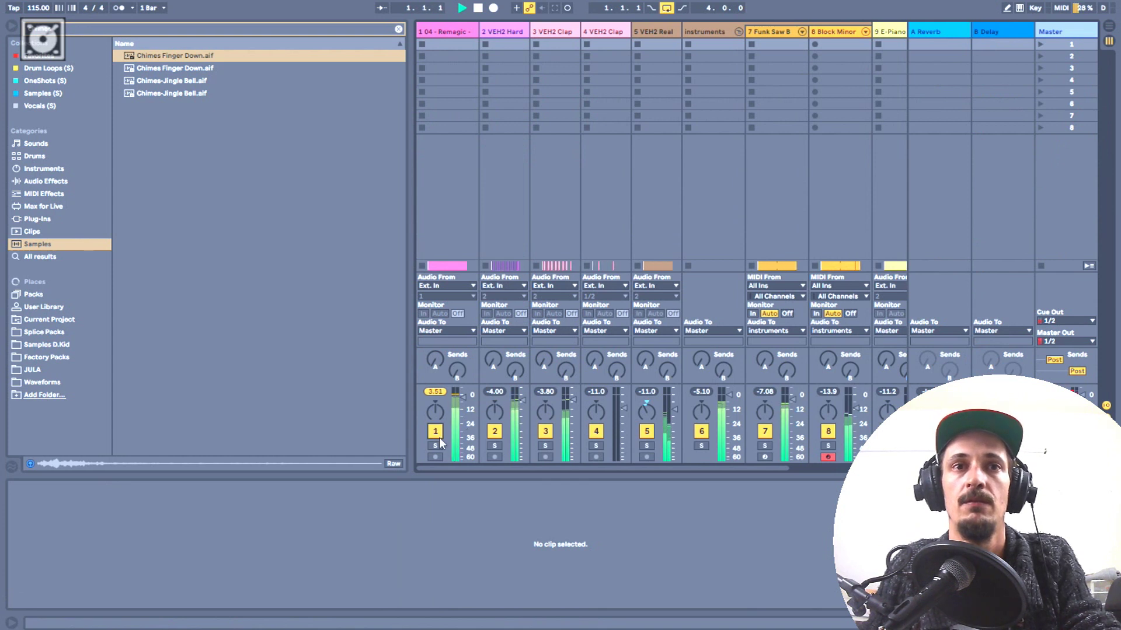
Pan track 1 to 10R, set its volume to -3.7 dB and stop playback.
left_click_drag(443, 411, 443, 405)
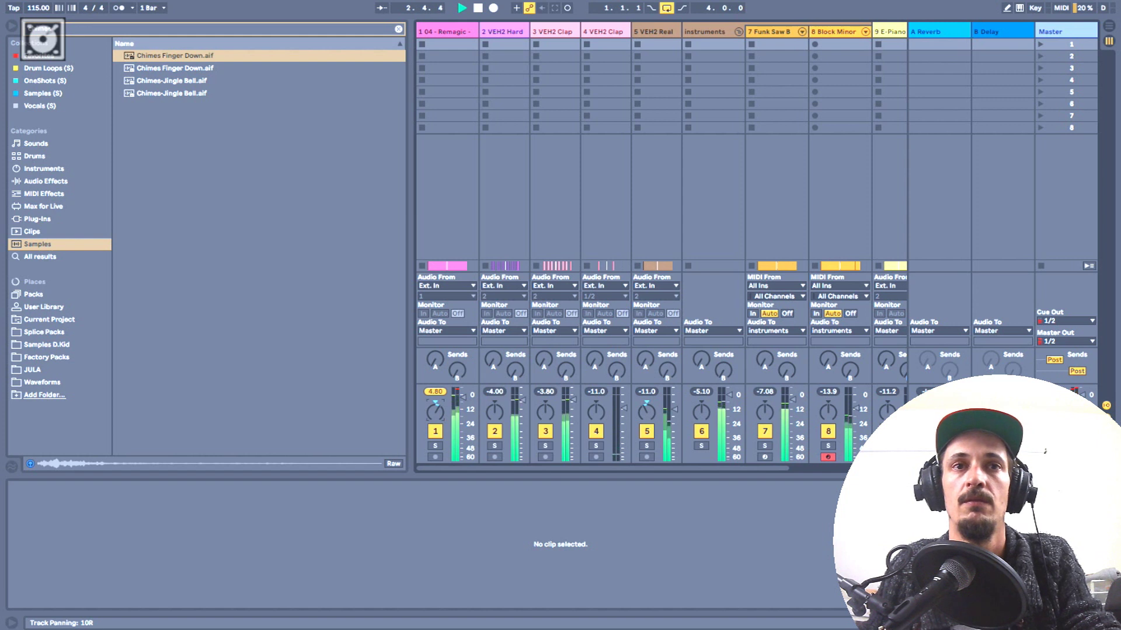
left_click_drag(463, 398, 467, 412)
key("space")
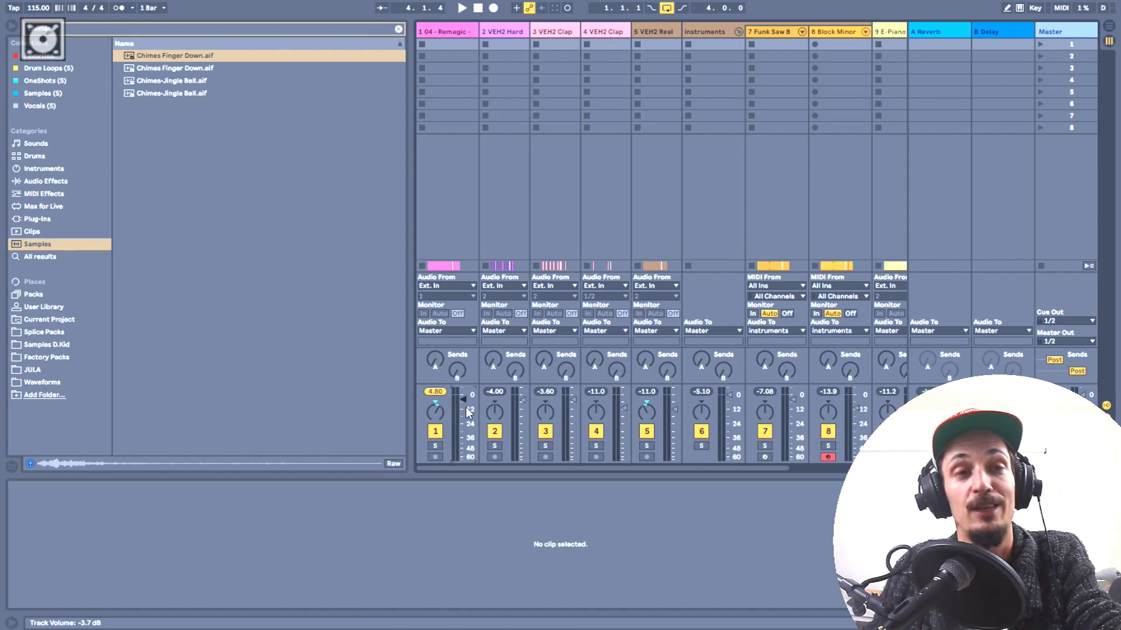
Trim the end of the chimes clip in the arrangement to bar 5 so it matches the four-bar loop.
key("Tab")
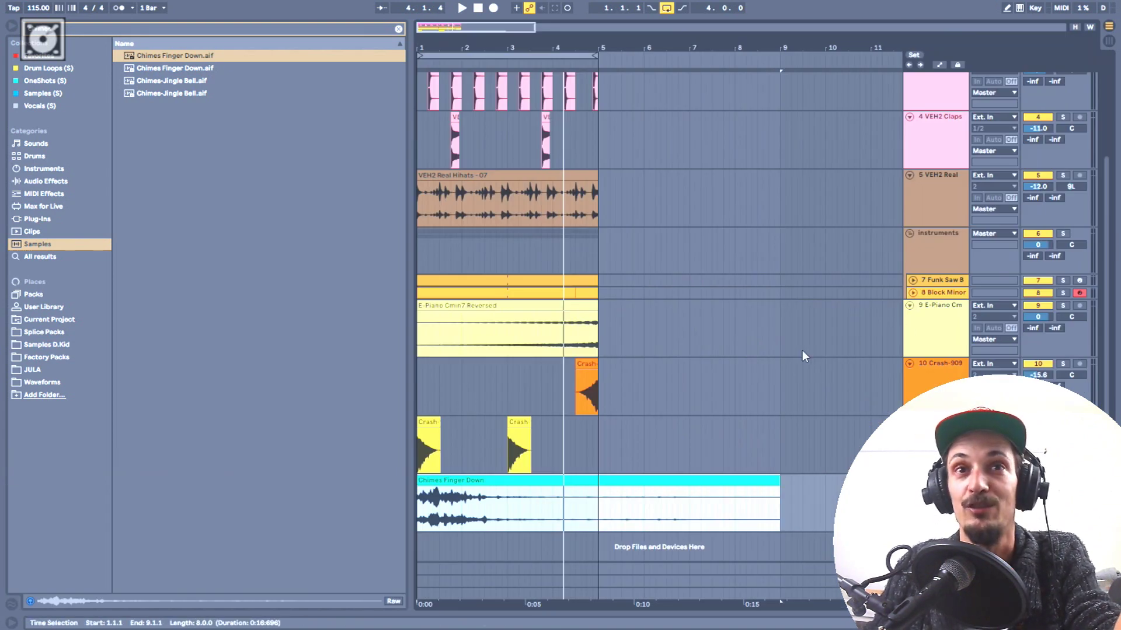
left_click_drag(780, 484, 598, 481)
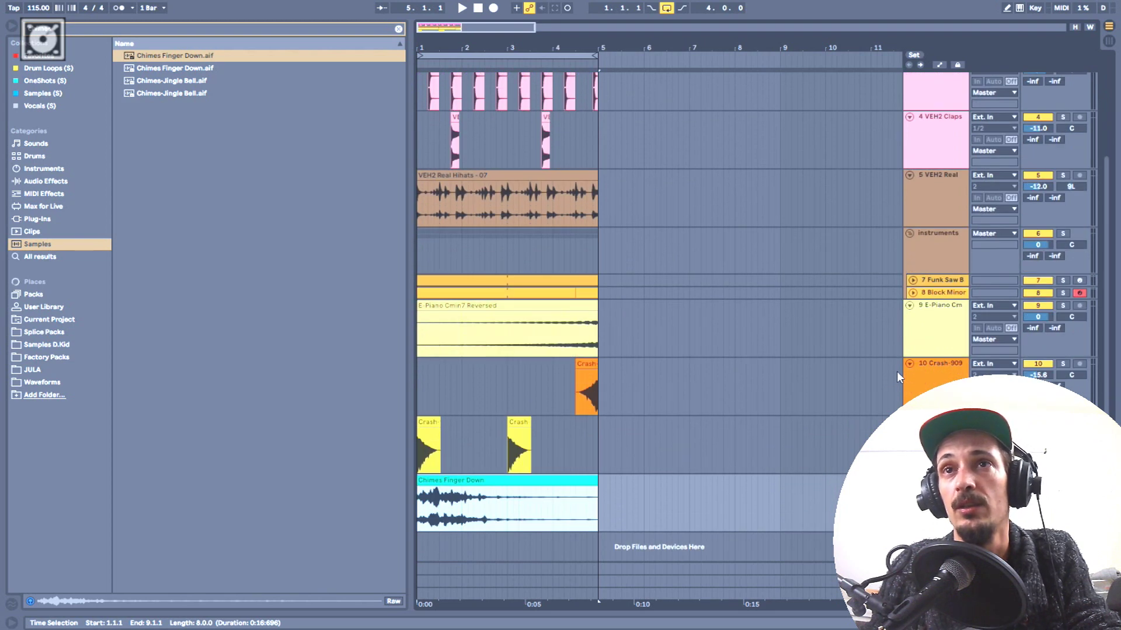
Expand the Funk Saw B and Block Minor tracks and look over all tracks of the loop.
scroll(897, 372, "up", 5)
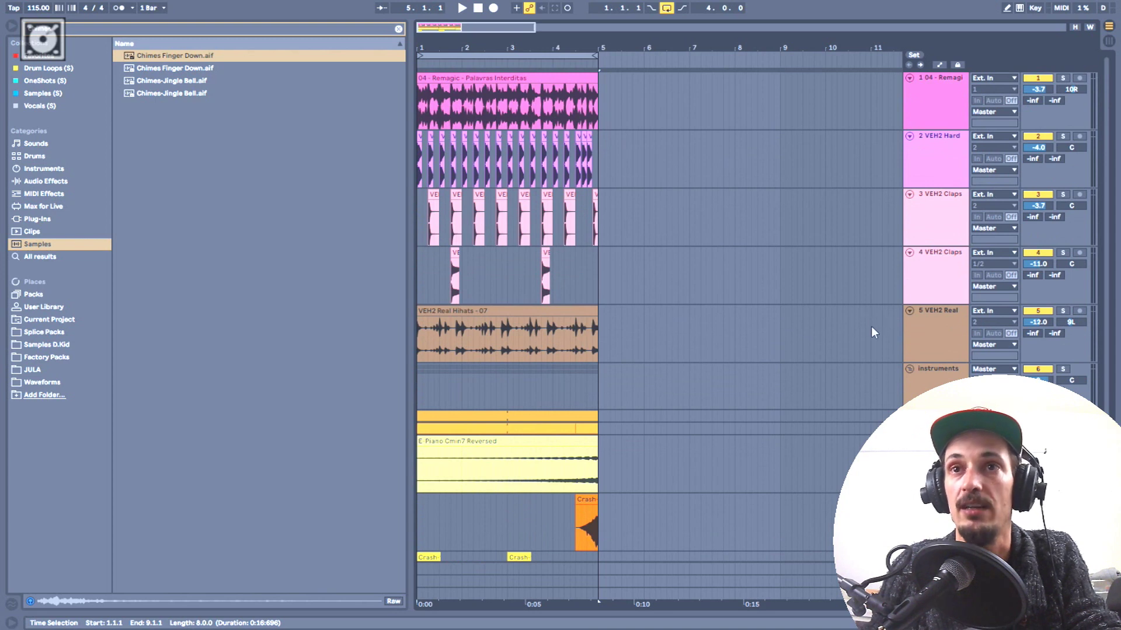
left_click_drag(934, 433, 934, 501)
scroll(769, 343, "down", 8)
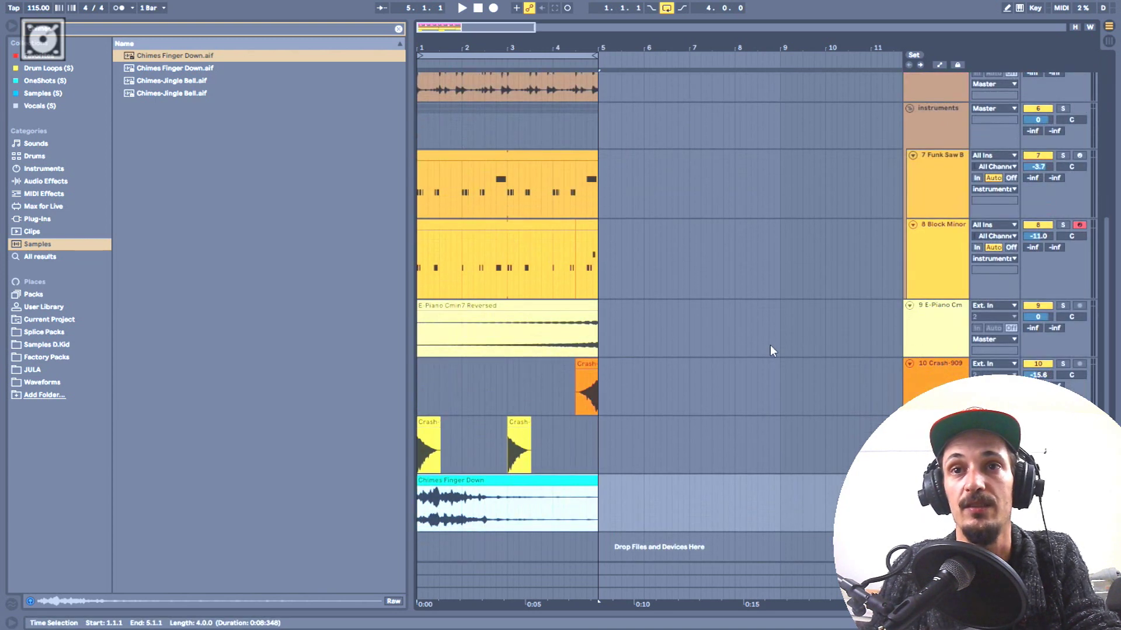
scroll(769, 345, "up", 5)
scroll(771, 347, "up", 2)
scroll(914, 335, "down", 7)
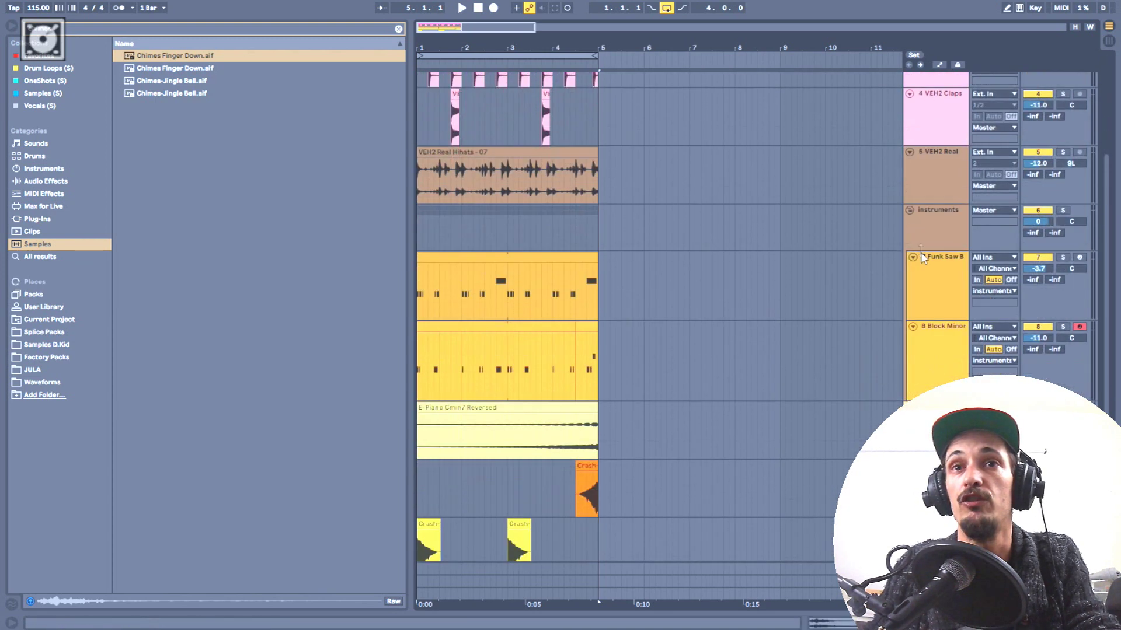
Collapse all arrangement tracks, then unfold the instruments group with its Funk Saw B and Block Minor tracks kept collapsed.
left_click(917, 337)
key("alt+u")
left_click(665, 241)
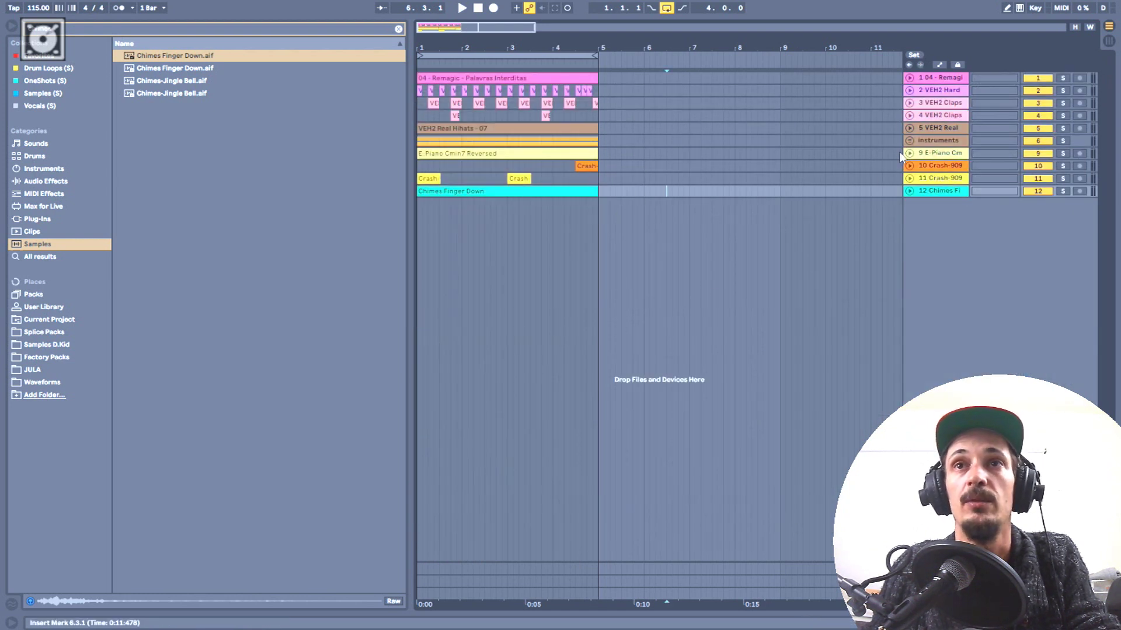
left_click(909, 140)
left_click(912, 187)
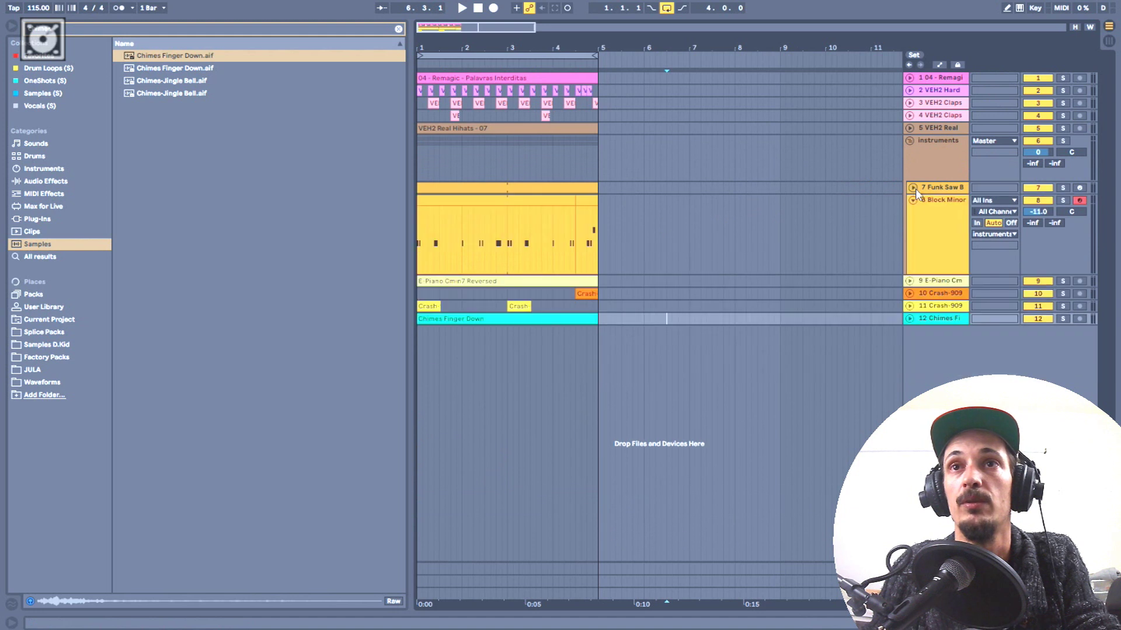
left_click(913, 200)
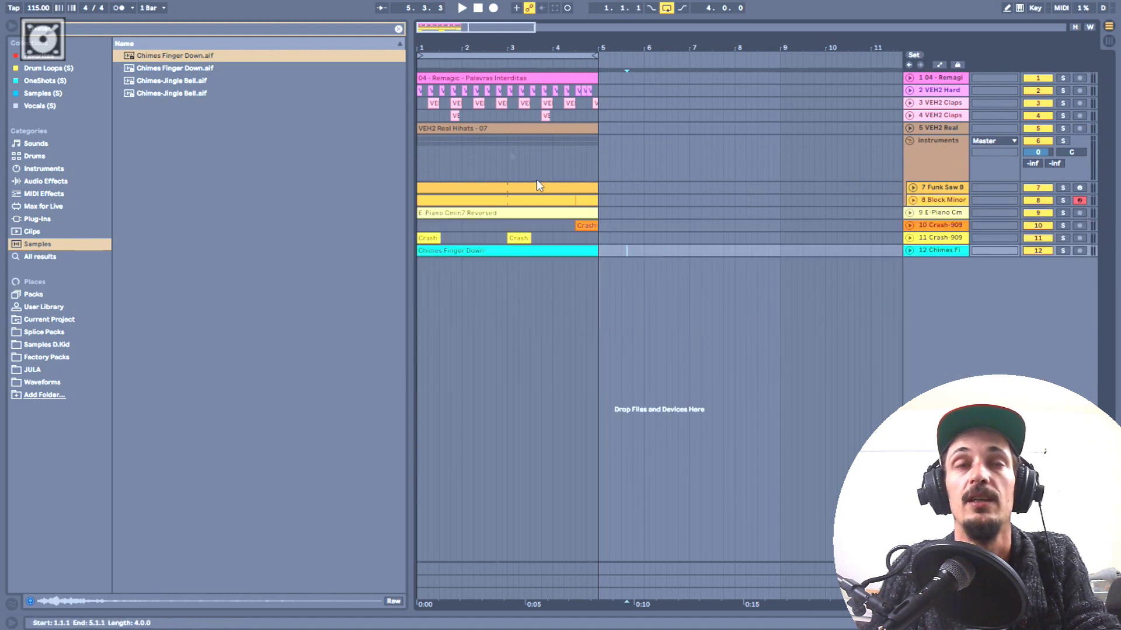
Play the loop from bar 1 and lower track 3 VEH2 Claps to -6.0 dB in the mixer.
left_click(451, 77)
key("space")
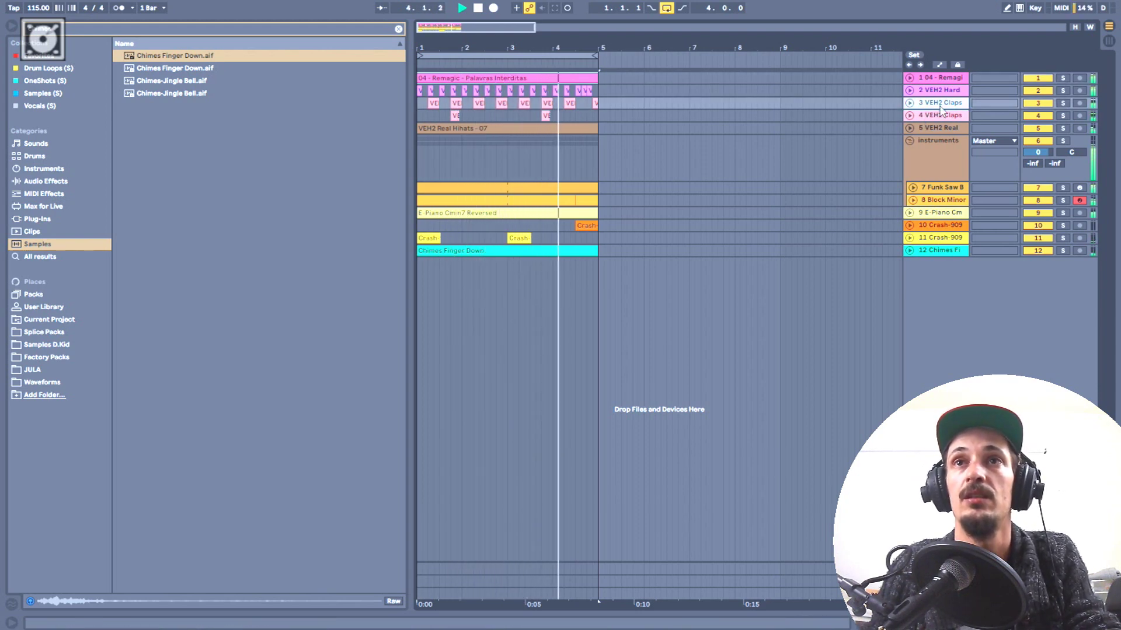
key("Tab")
left_click(555, 30)
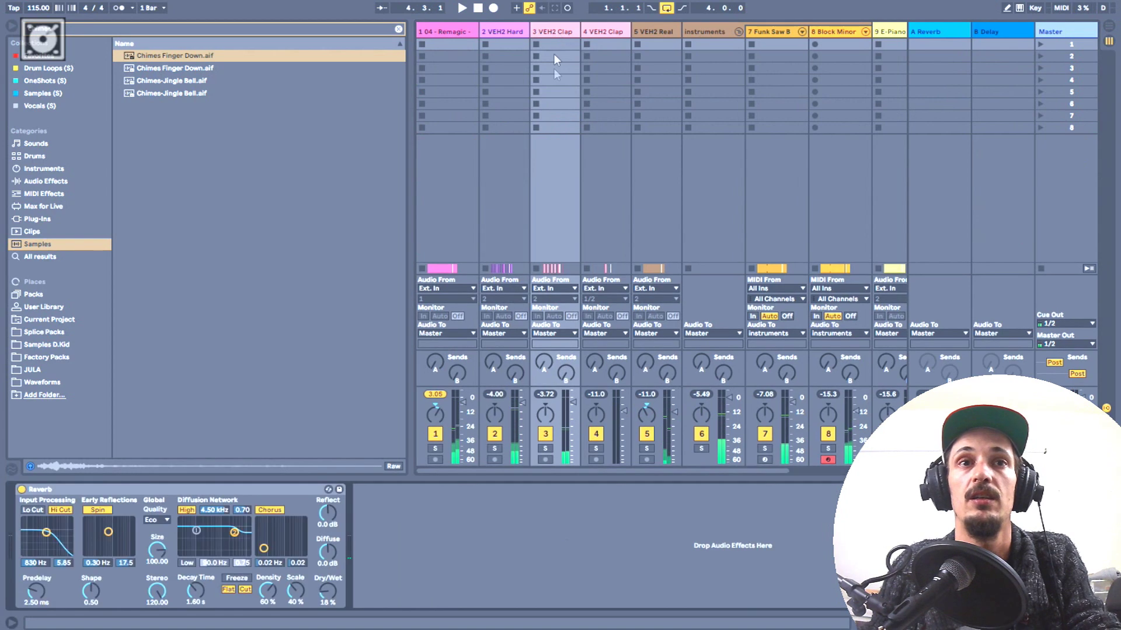
left_click_drag(576, 406, 576, 410)
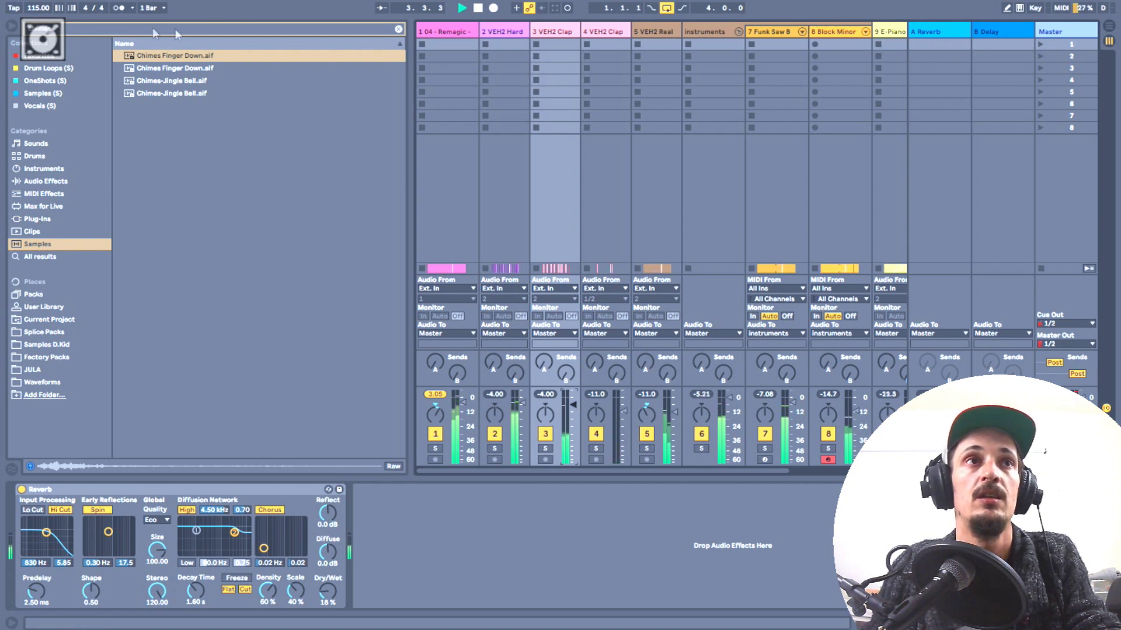
Clear the browser search and check the mixer levels of the remaining tracks up to the chimes track while the loop plays.
left_click(399, 29)
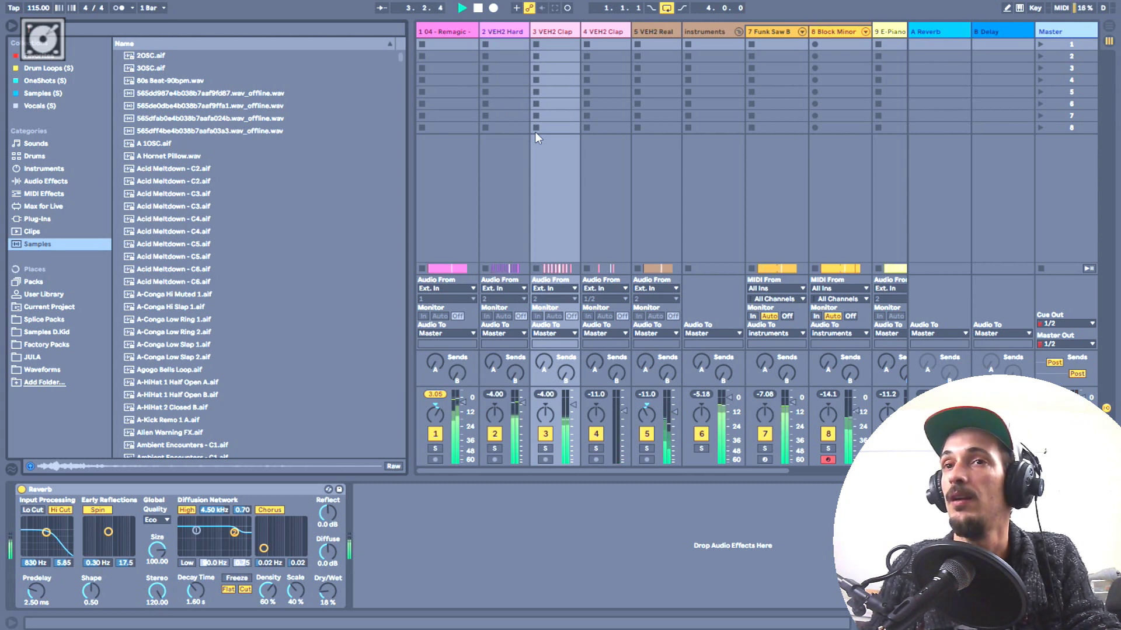
left_click(713, 31)
key("Tab")
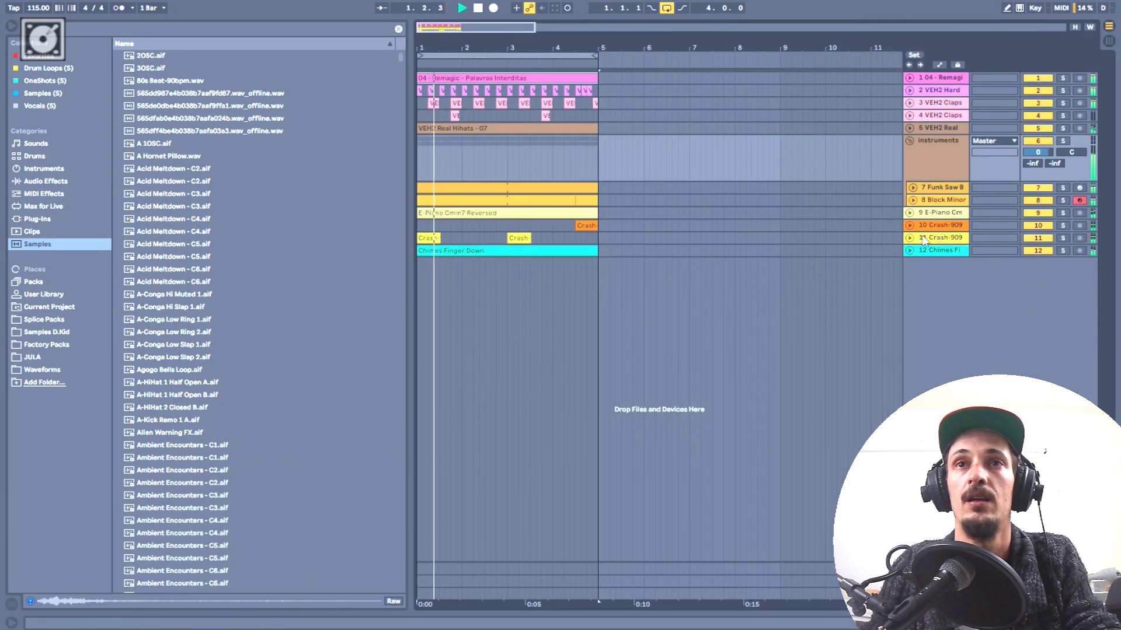
key("Tab")
left_click_drag(727, 471, 836, 494)
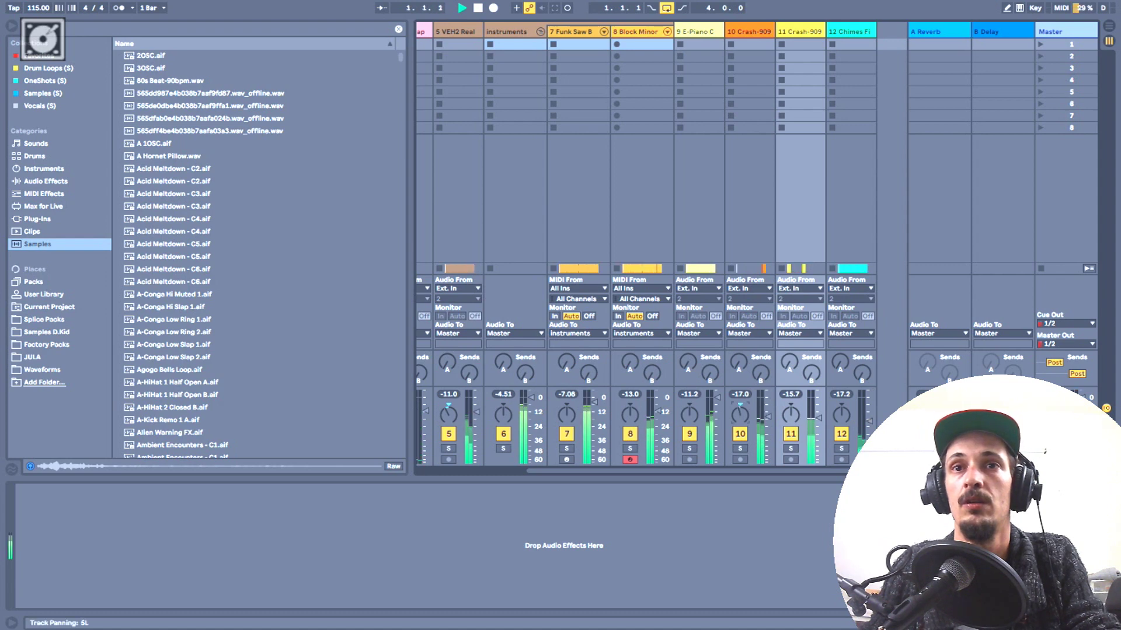
key("Tab")
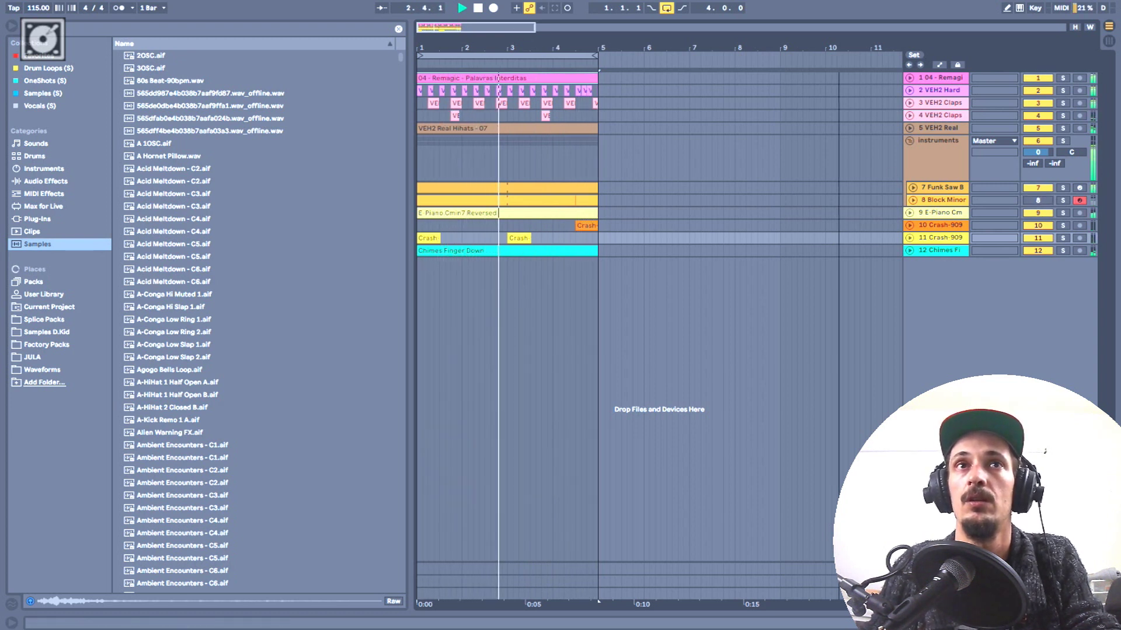
Expand the Funk Saw B, Block Minor, reversed e-piano, both crash and chimes tracks in the arrangement.
left_click_drag(551, 33, 552, 28)
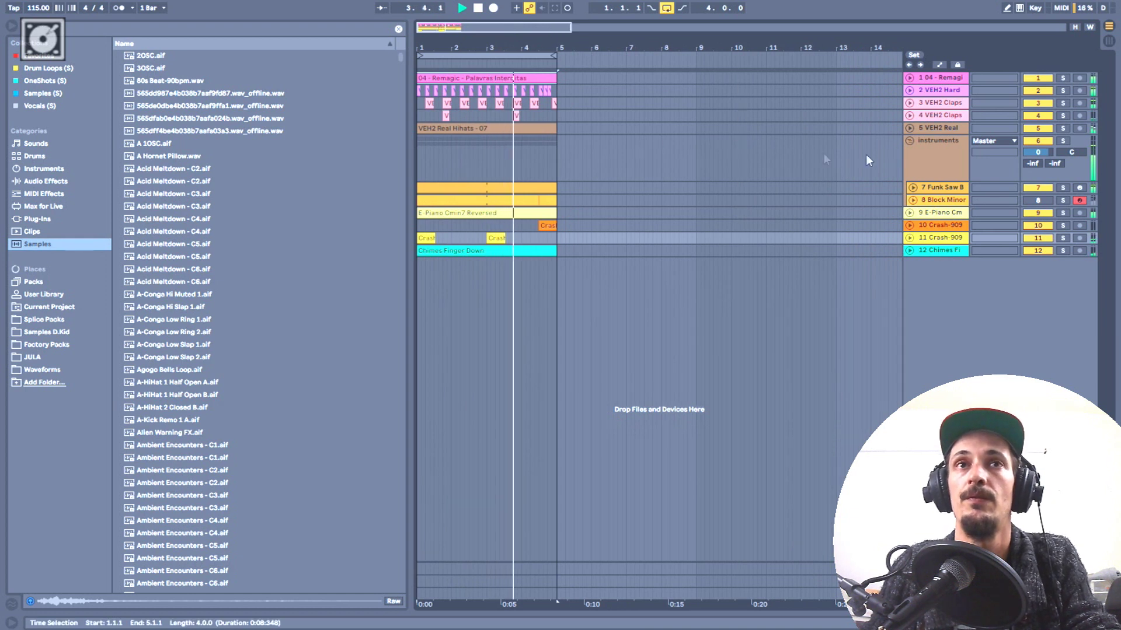
left_click(913, 201)
left_click(912, 187)
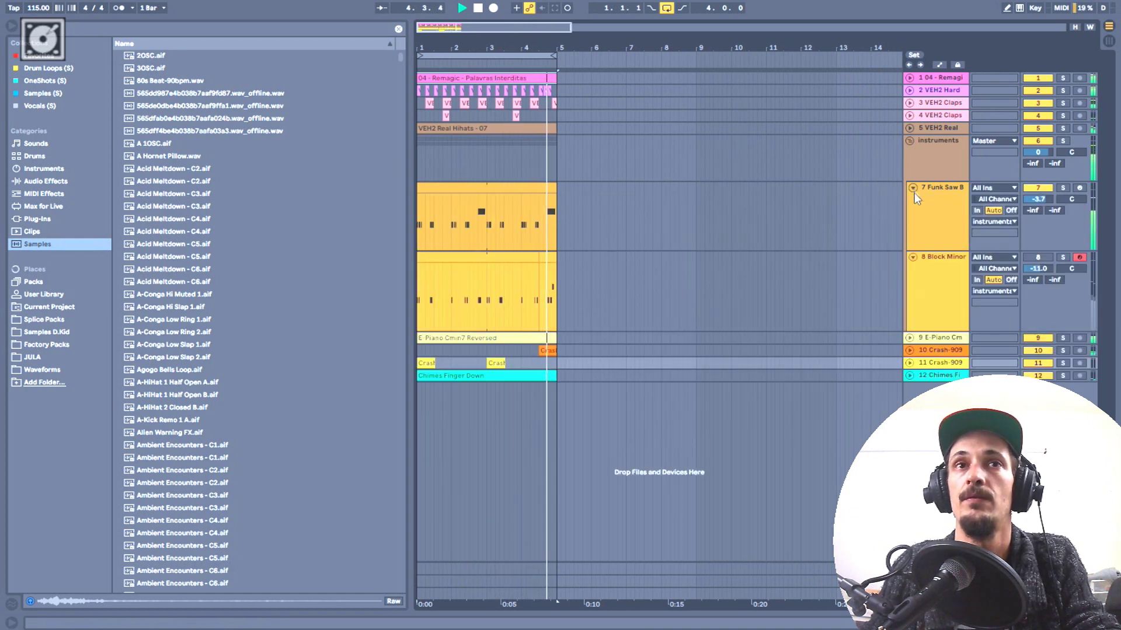
left_click(910, 339)
left_click(909, 396)
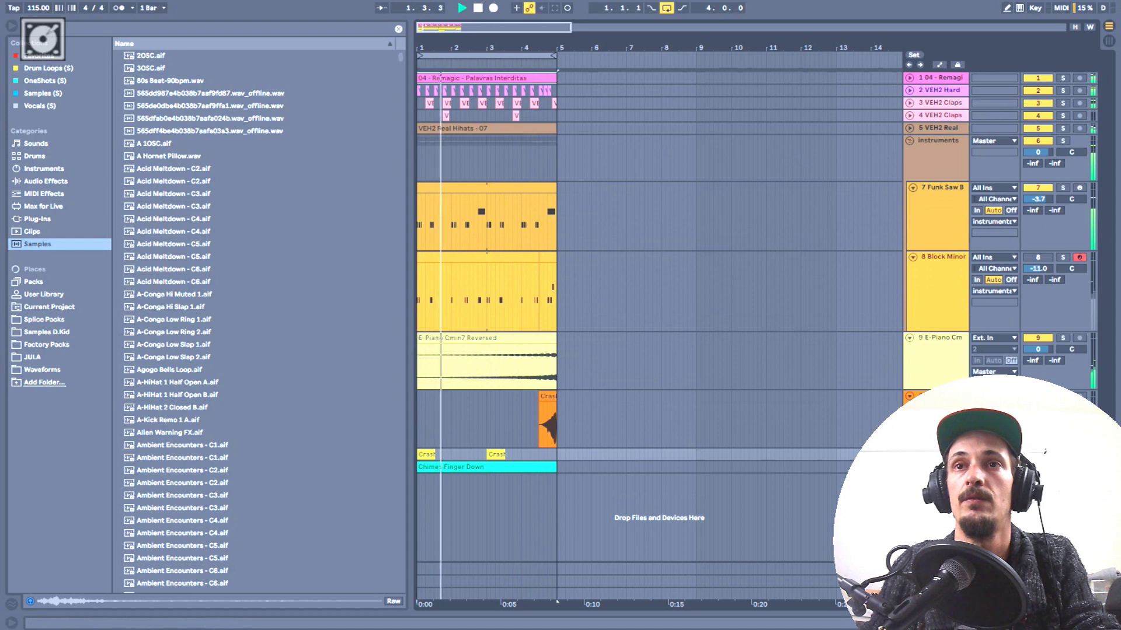
left_click(909, 455)
left_click(909, 513)
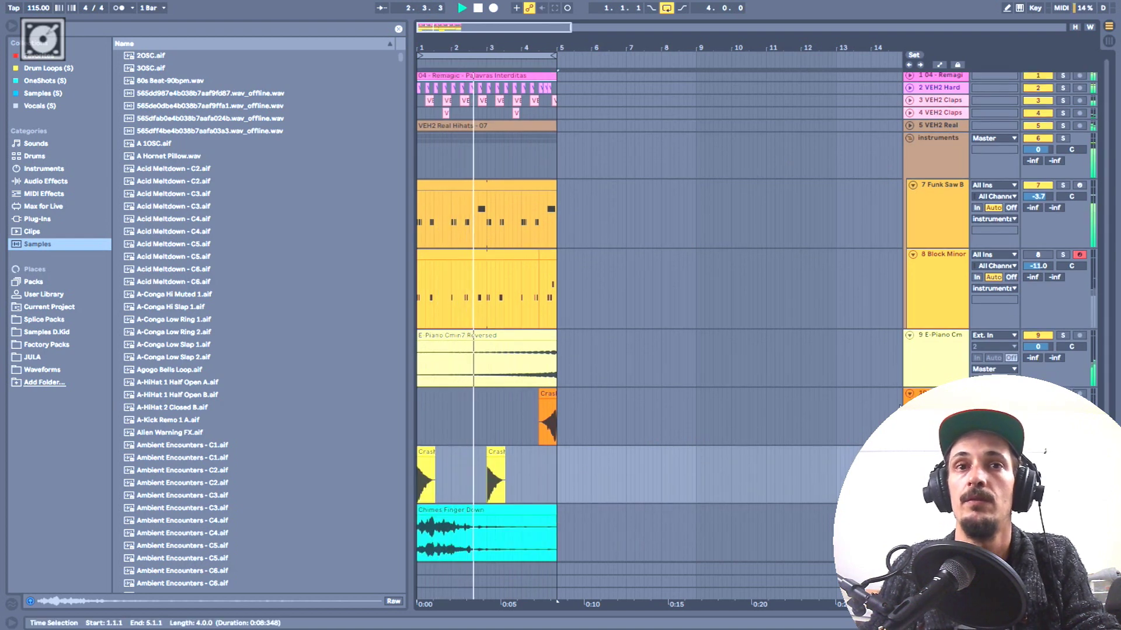
Expand the hi-hat, both clap, VEH2 Hard and sample tracks, from track 5 up to track 1.
left_click(909, 129)
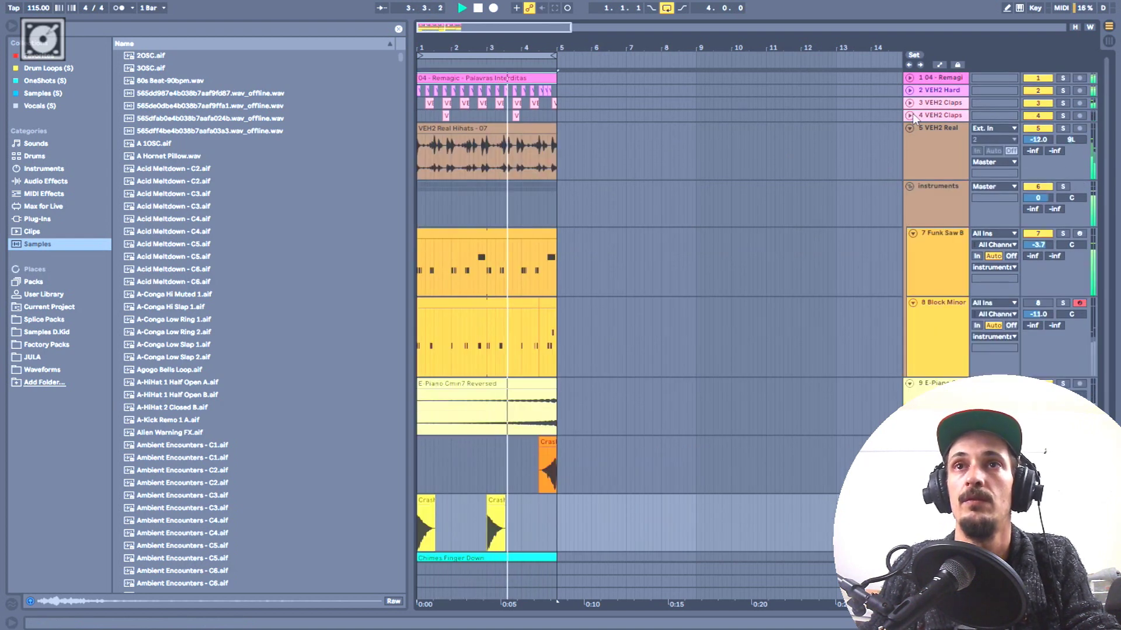
left_click(909, 116)
left_click(909, 103)
left_click(908, 89)
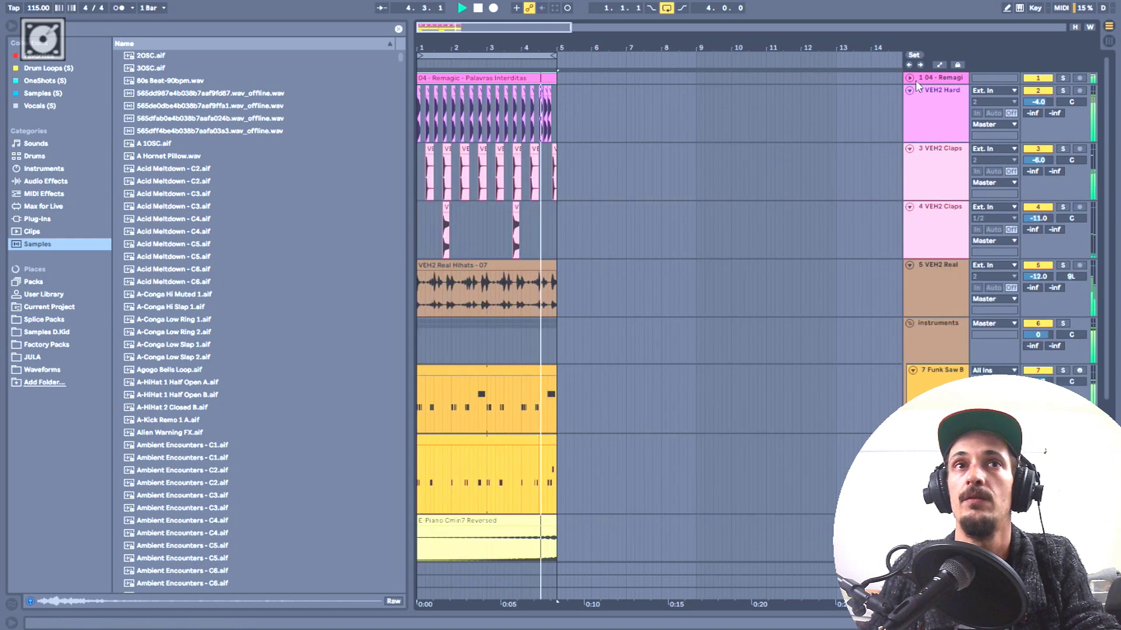
left_click(909, 78)
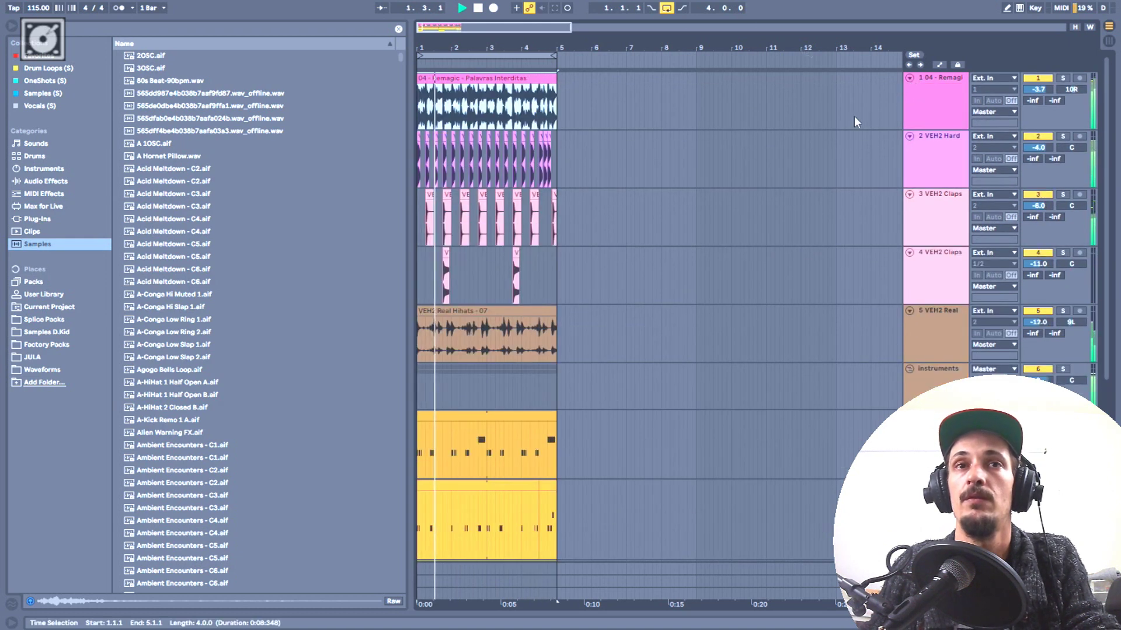
left_click_drag(475, 27, 472, 33)
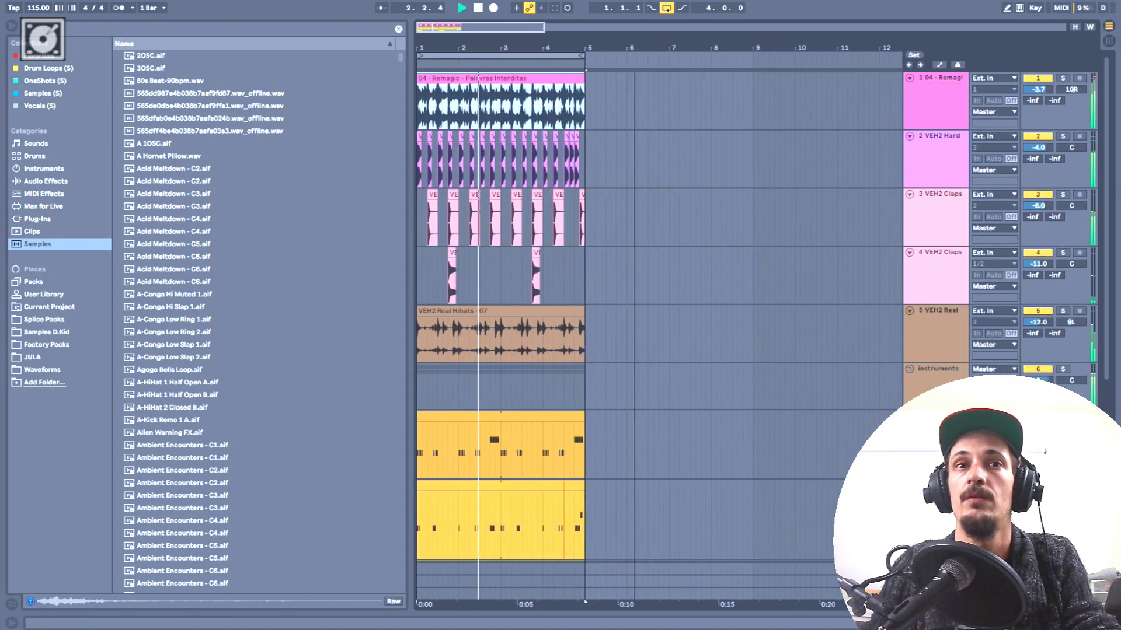
Stop playback and duplicate the four-bar section on all tracks so the copy fills 5.1.1 to 9.1.1.
key("space")
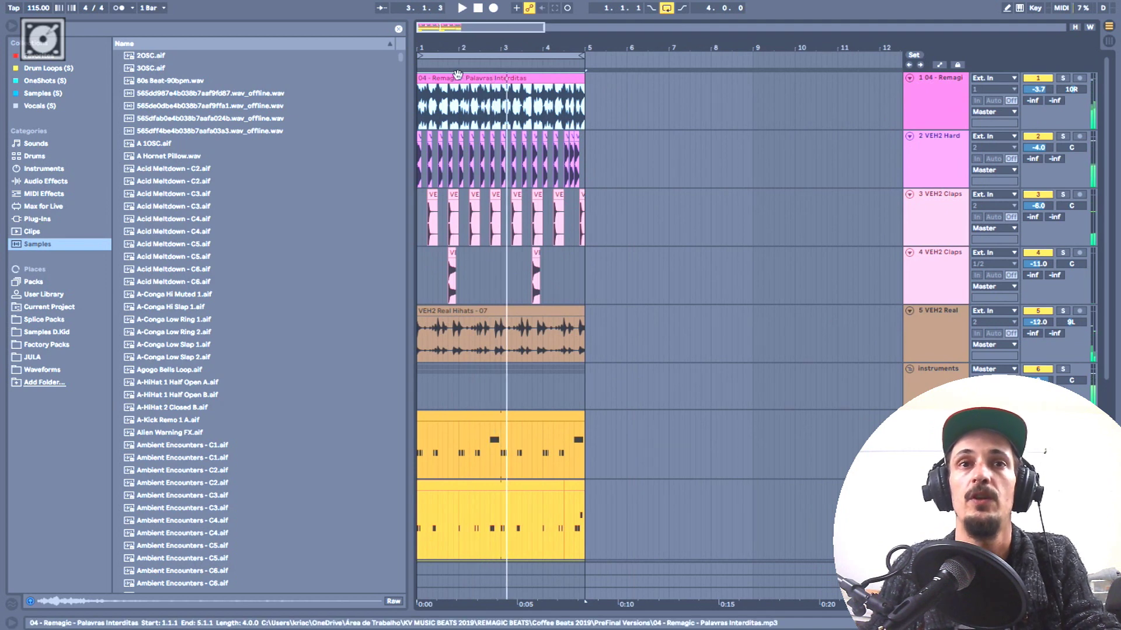
scroll(528, 203, "down", 5)
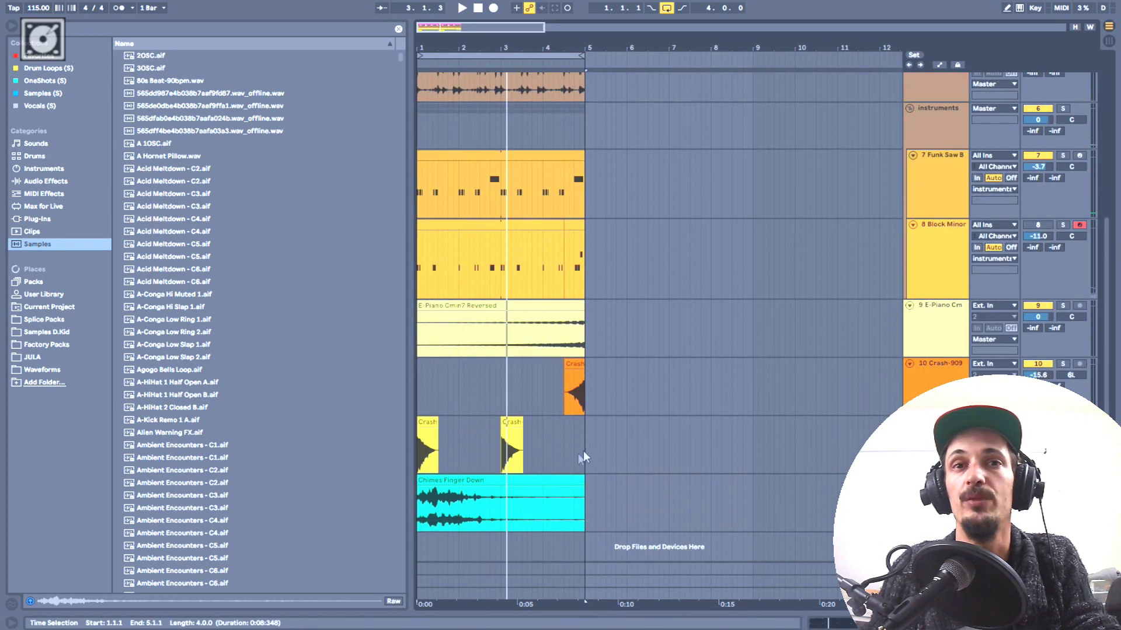
key("ctrl+d")
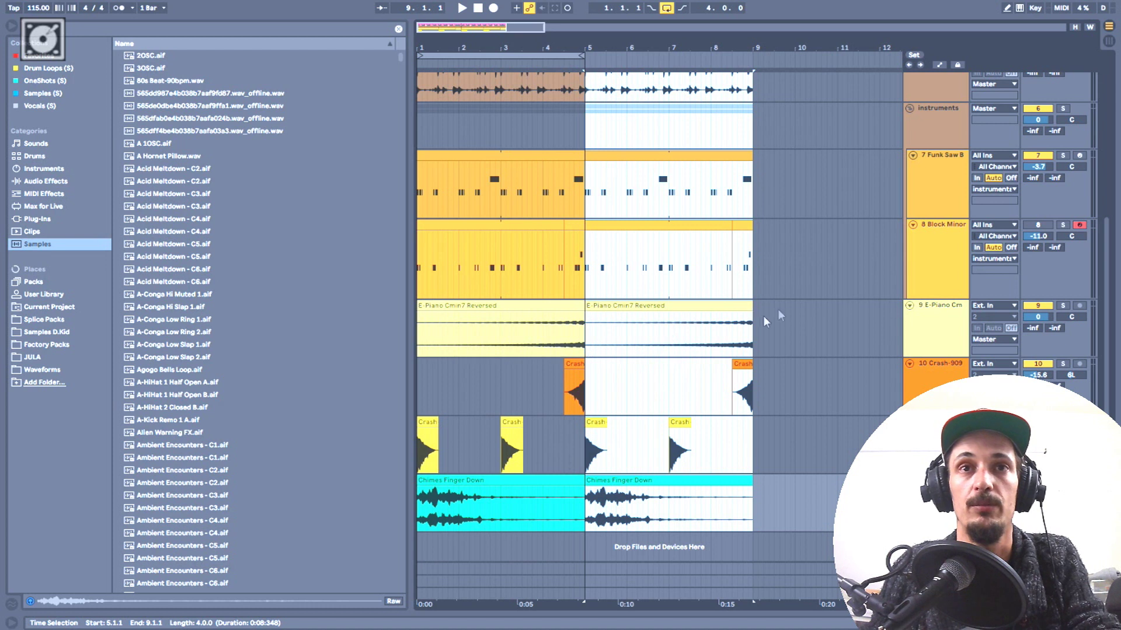
left_click(813, 239)
left_click(631, 226)
key("Delete")
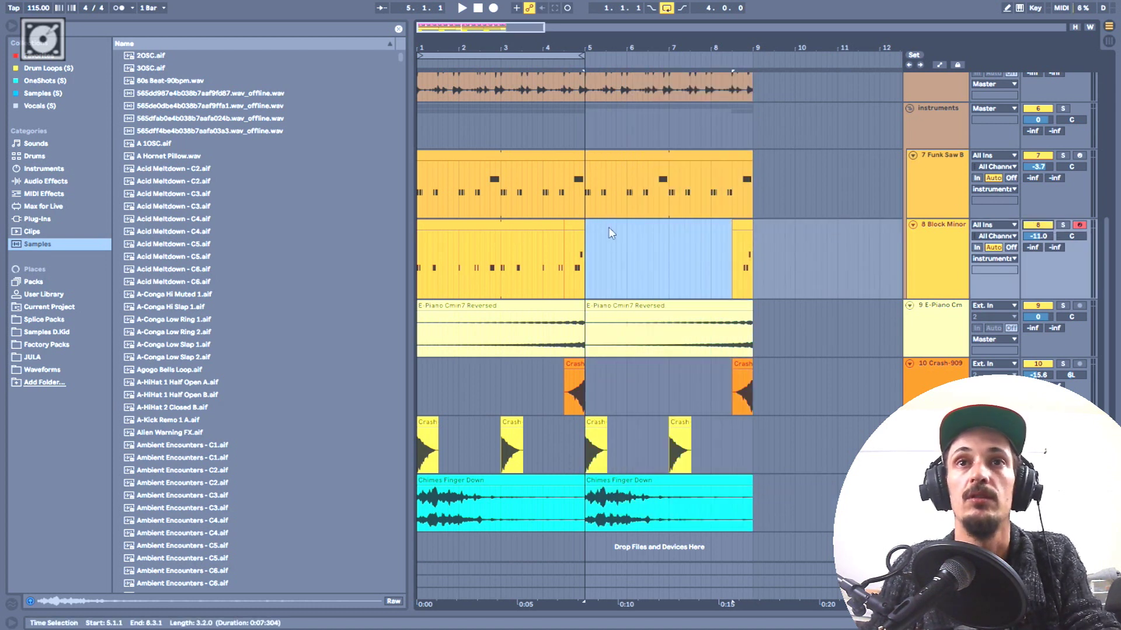
key("ctrl+v")
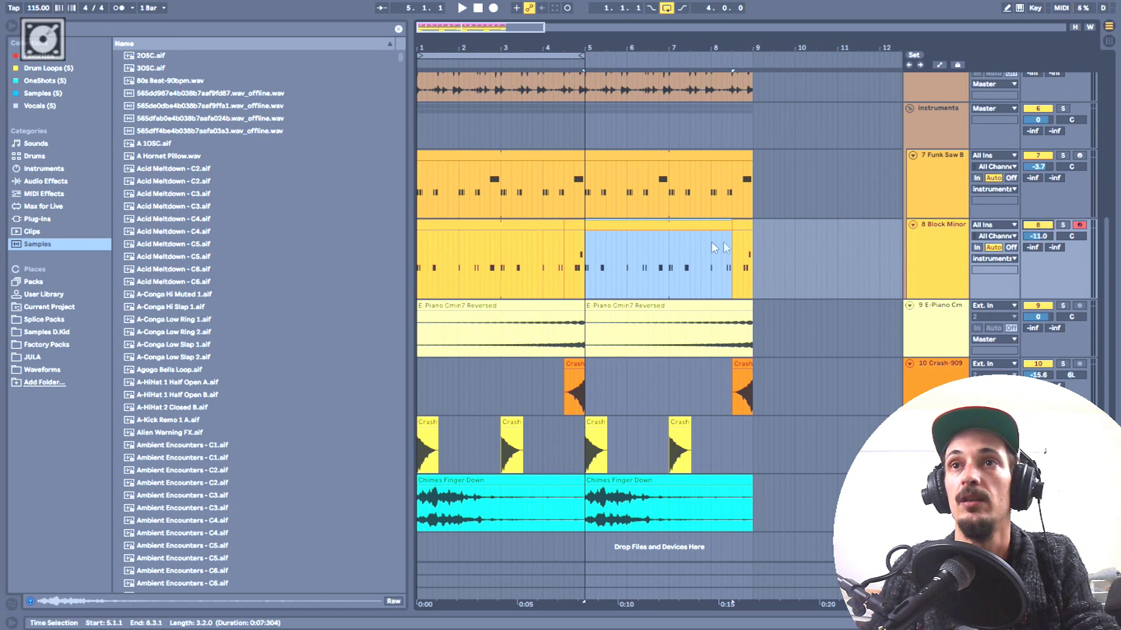
Delete the Block Minor clips between 1.1.1 and 5.1.1 so the synth plays only in the second four bars.
left_click(505, 228)
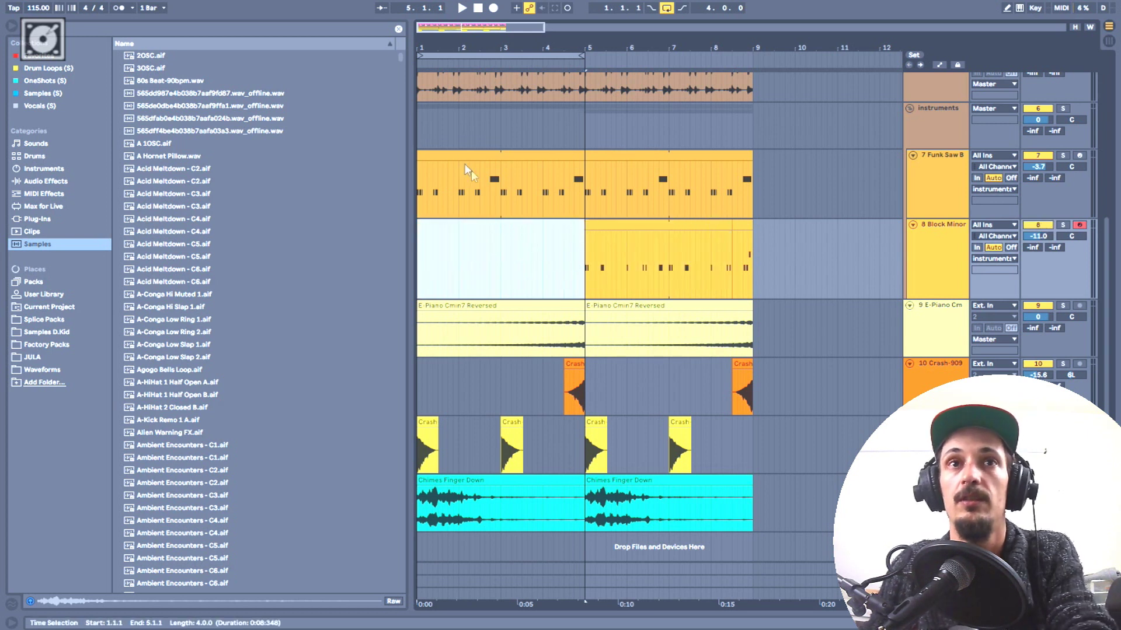
key("Delete")
Start playback from bar 1 and extend the arrangement loop to eight bars, ending at bar 9.
left_click(445, 154)
key("space")
left_click_drag(576, 54, 755, 55)
scroll(741, 198, "up", 3)
scroll(741, 190, "up", 5)
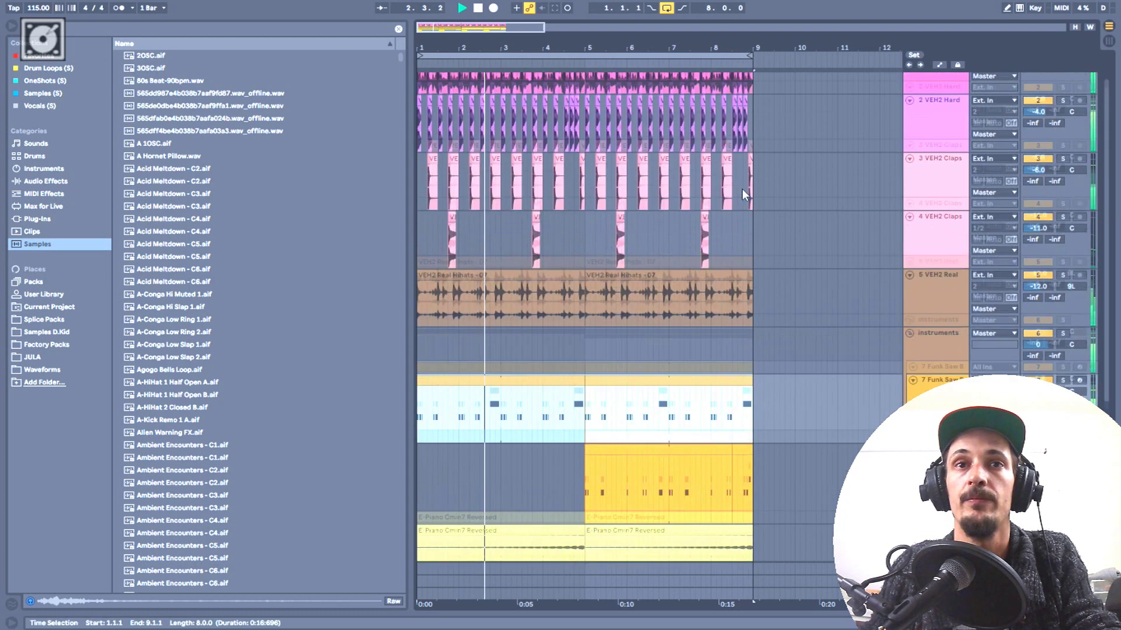
Trim the end of the first VEH2 Real Hihats clip to 4.3.1, listen through the eight bars and stop playback.
left_click(582, 311)
left_click_drag(582, 311, 563, 311)
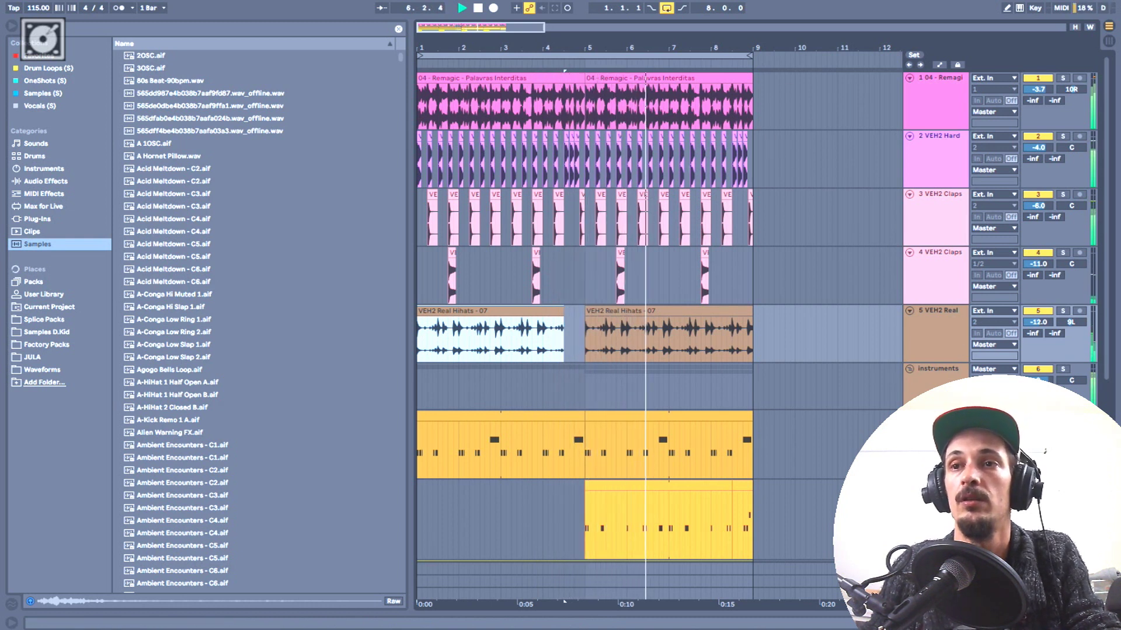
key("ctrl+alt+l")
key("ctrl+alt+l")
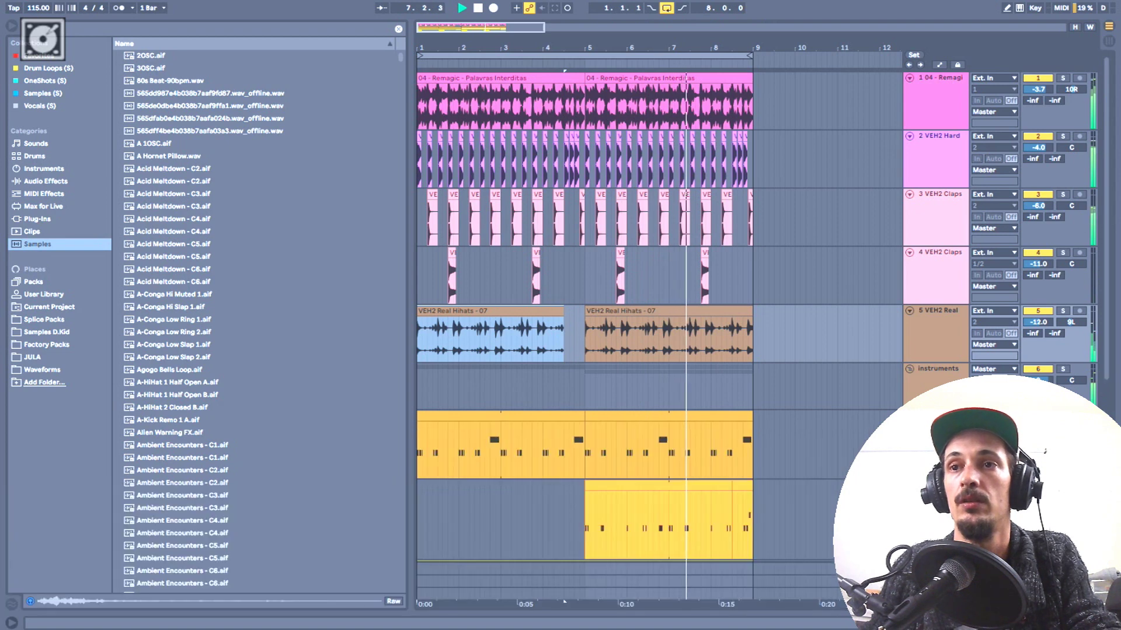
scroll(773, 397, "down", 5)
scroll(772, 366, "up", 2)
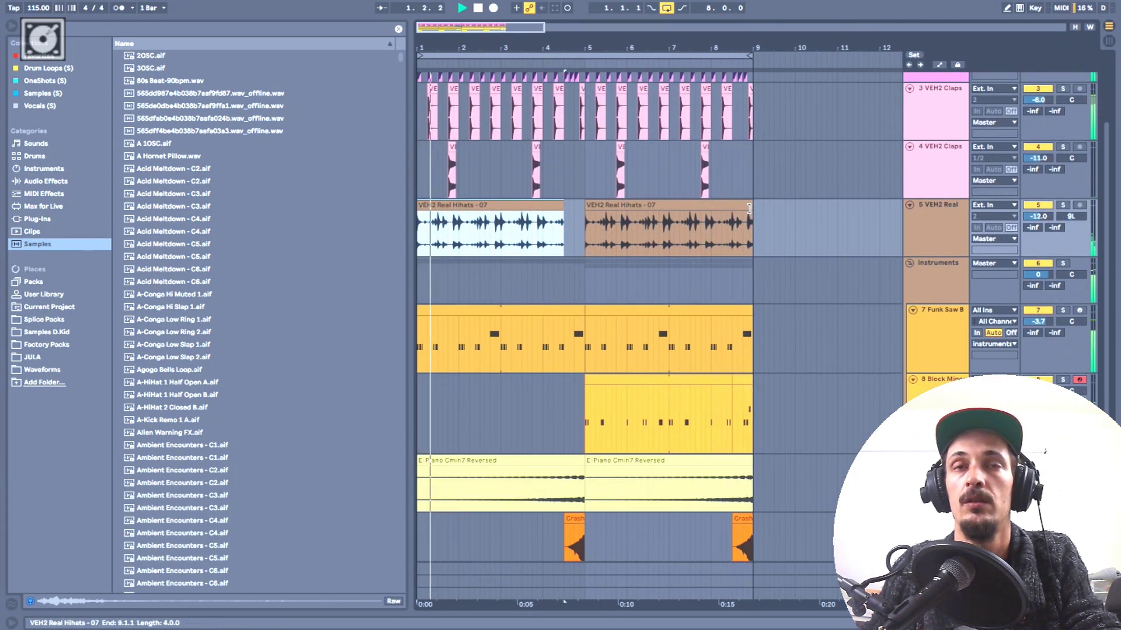
scroll(790, 273, "up", 5)
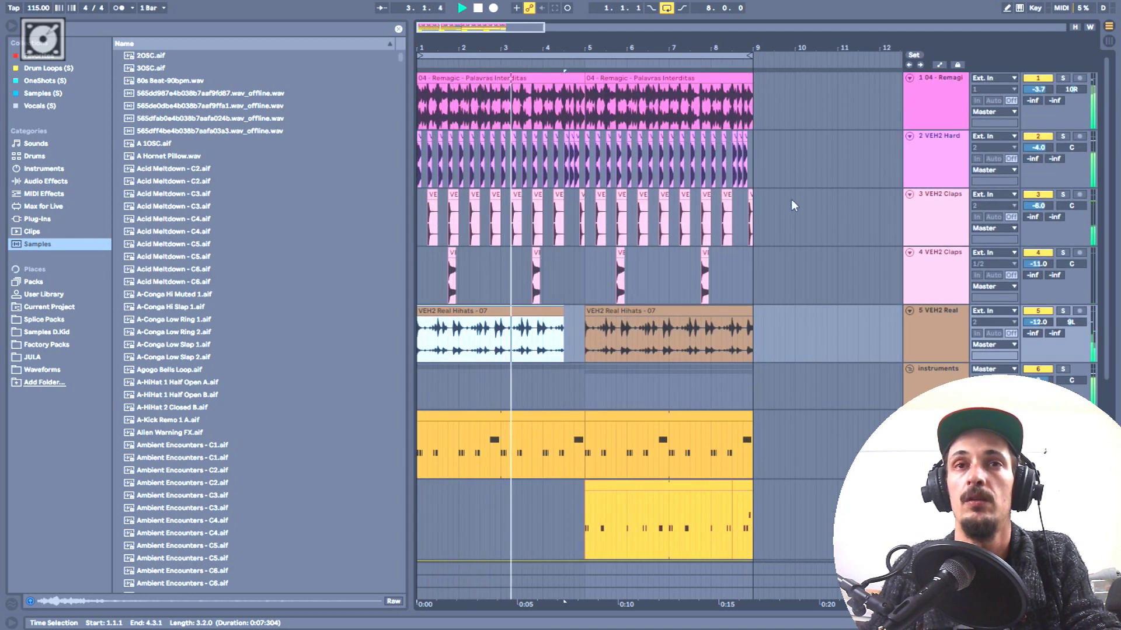
key("space")
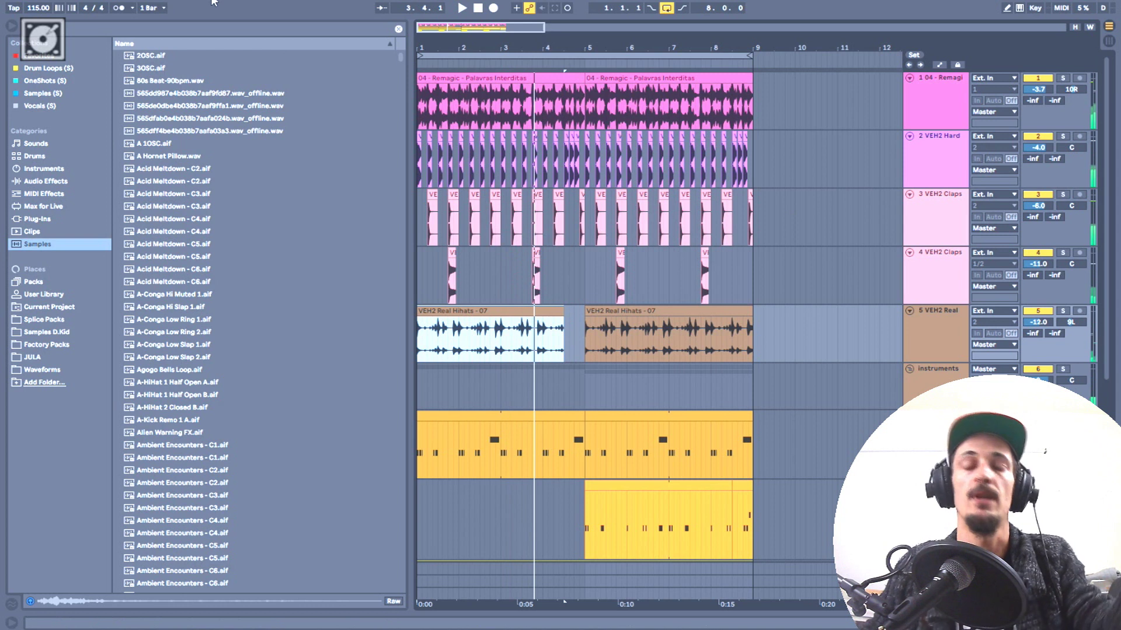